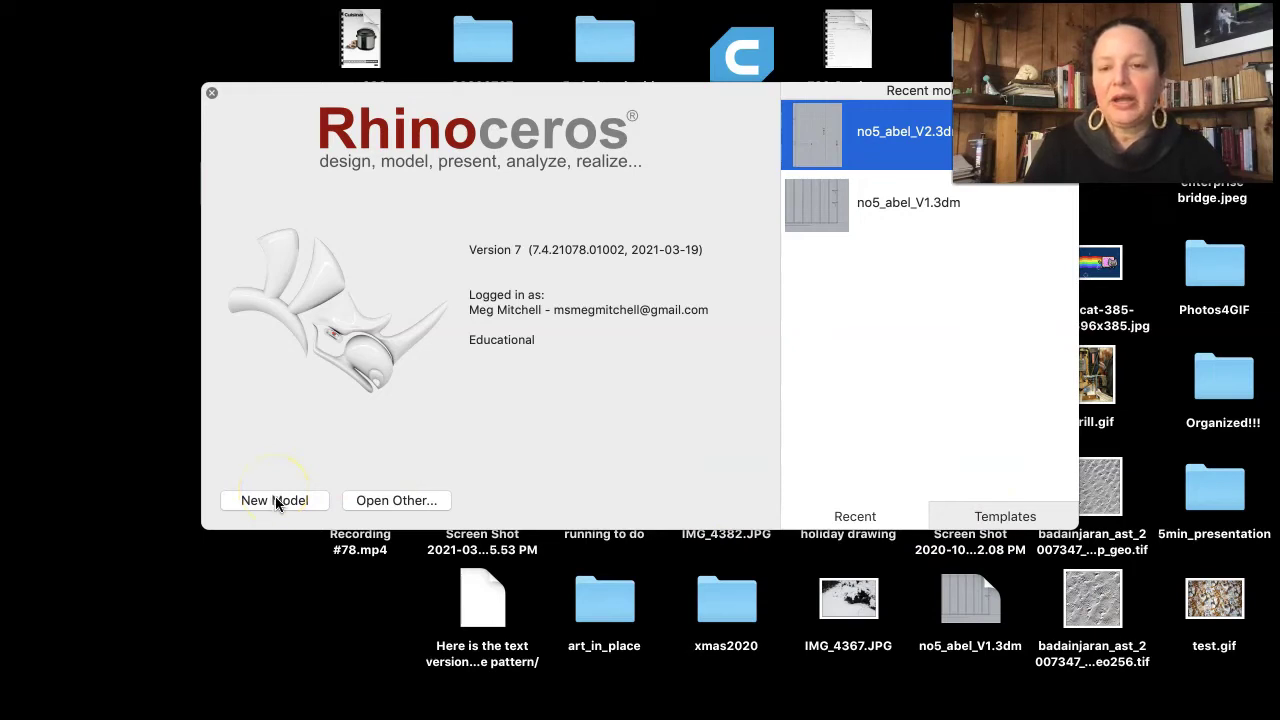
Step: Create a new empty model
click(280, 501)
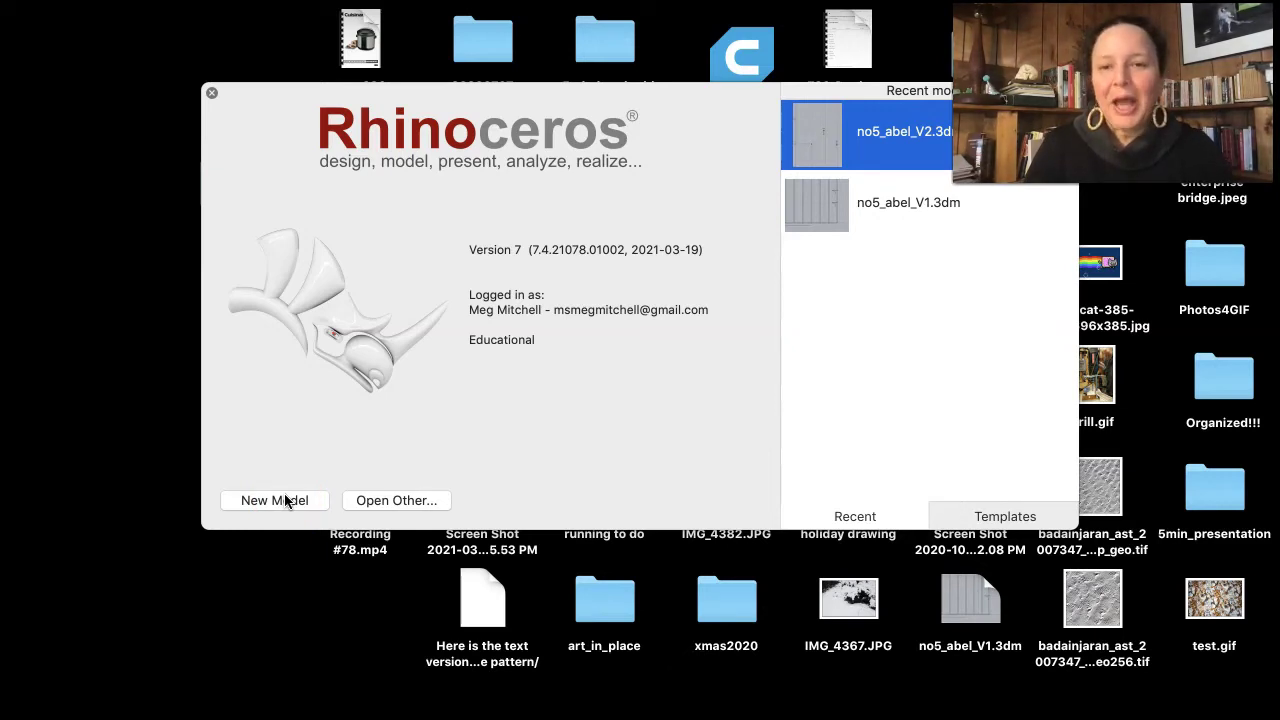
click(283, 501)
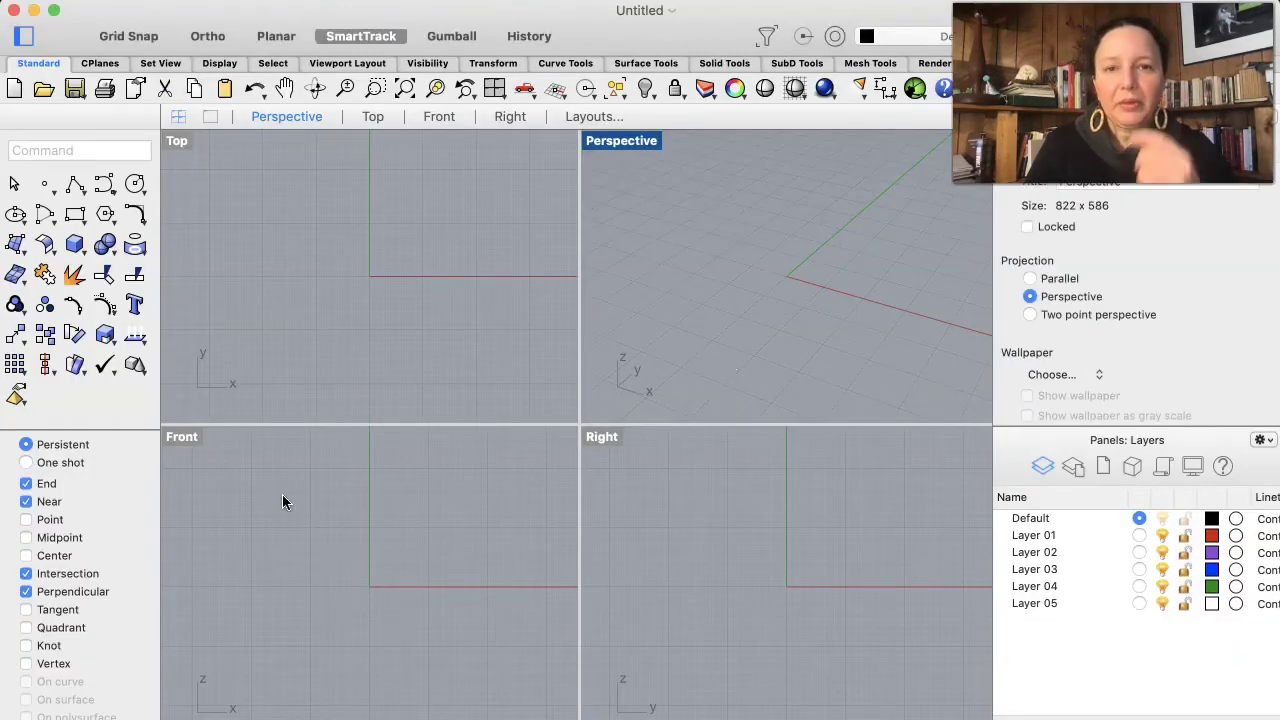
click(306, 531)
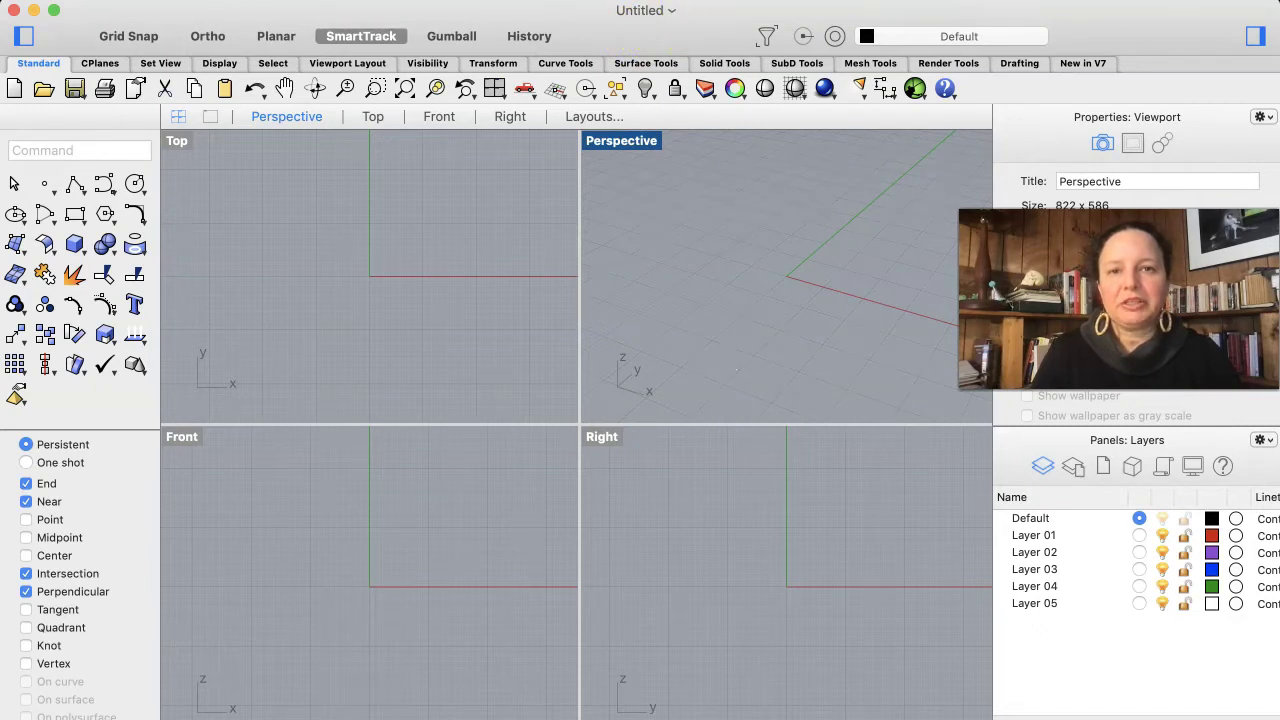
click(689, 30)
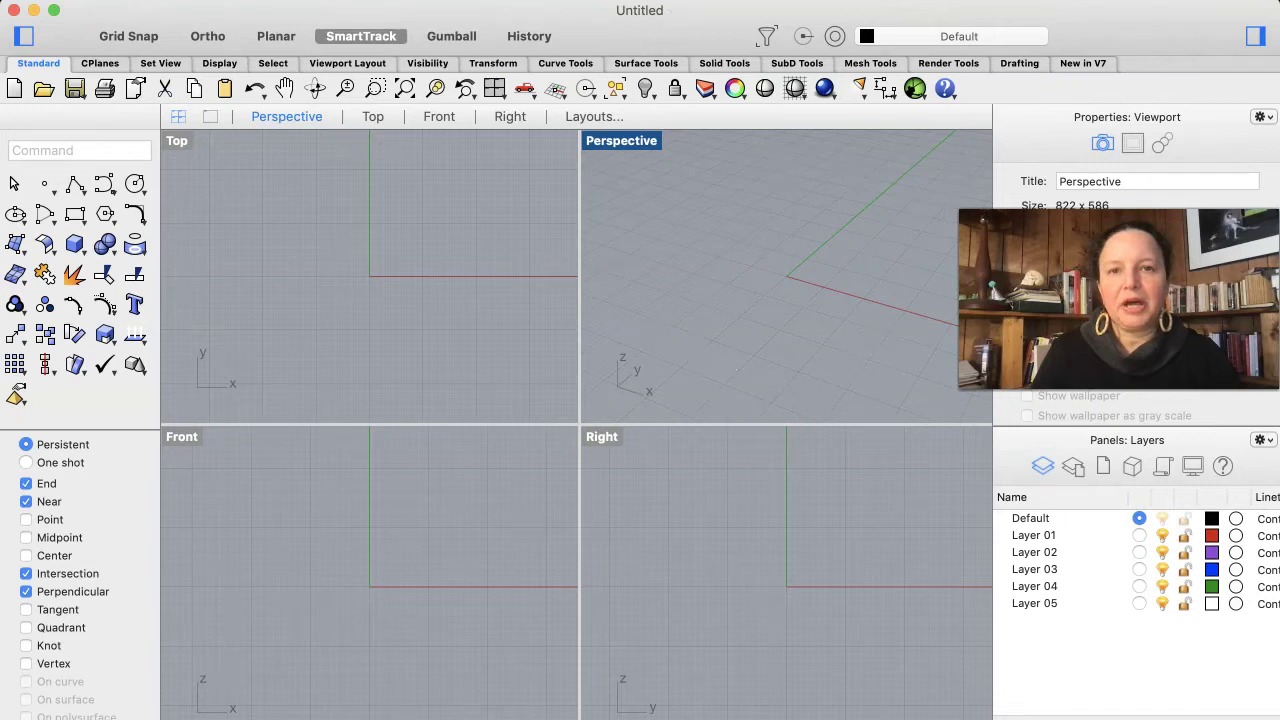
drag(690, 2, 691, 0)
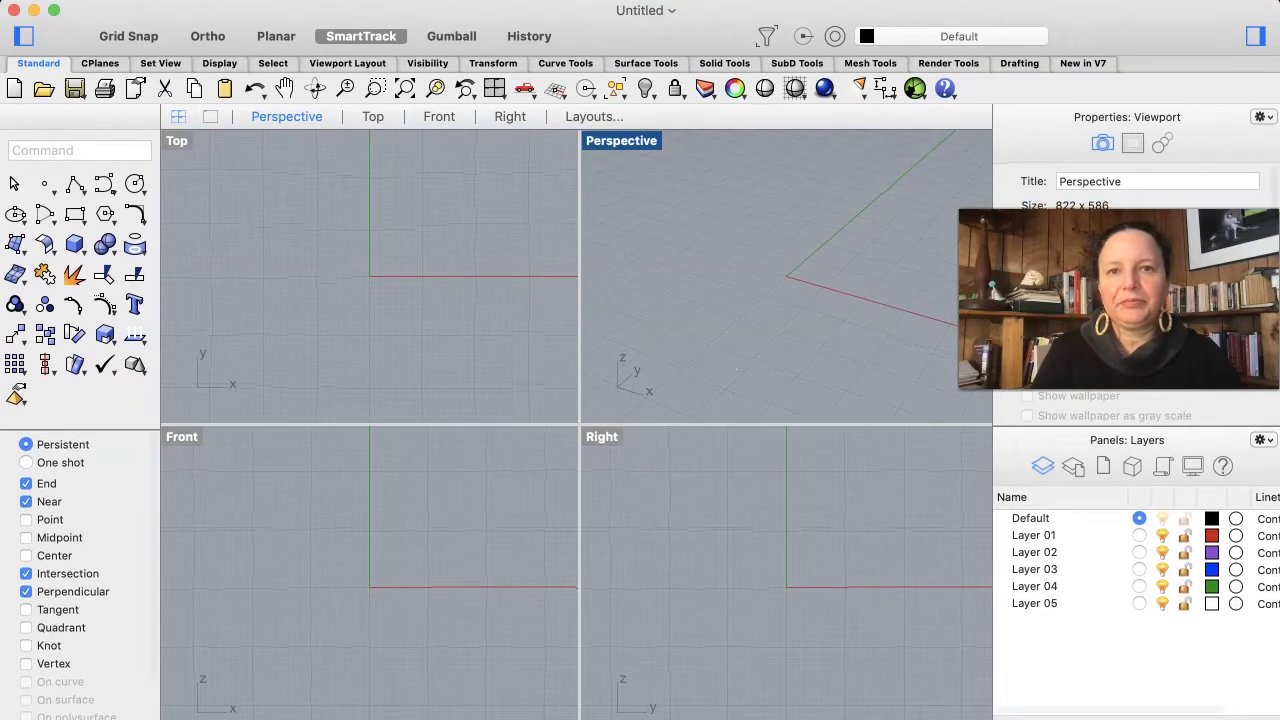
drag(1272, 4, 1272, 5)
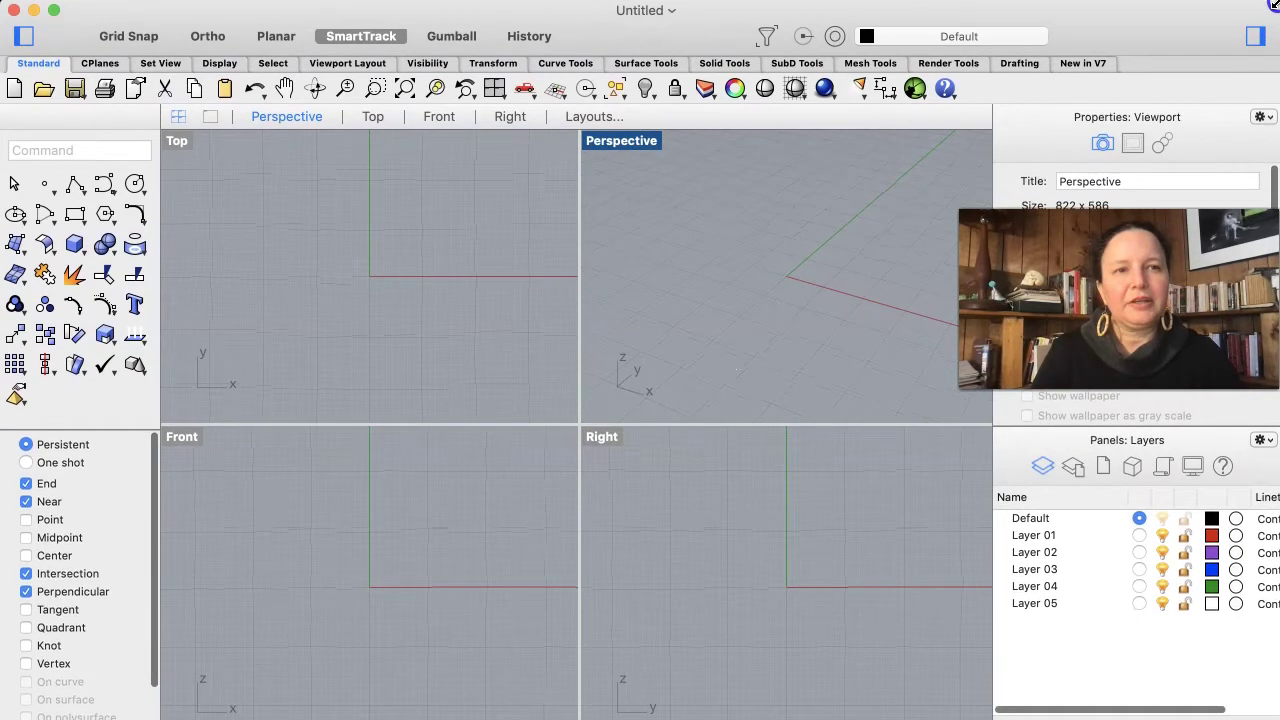
click(532, 712)
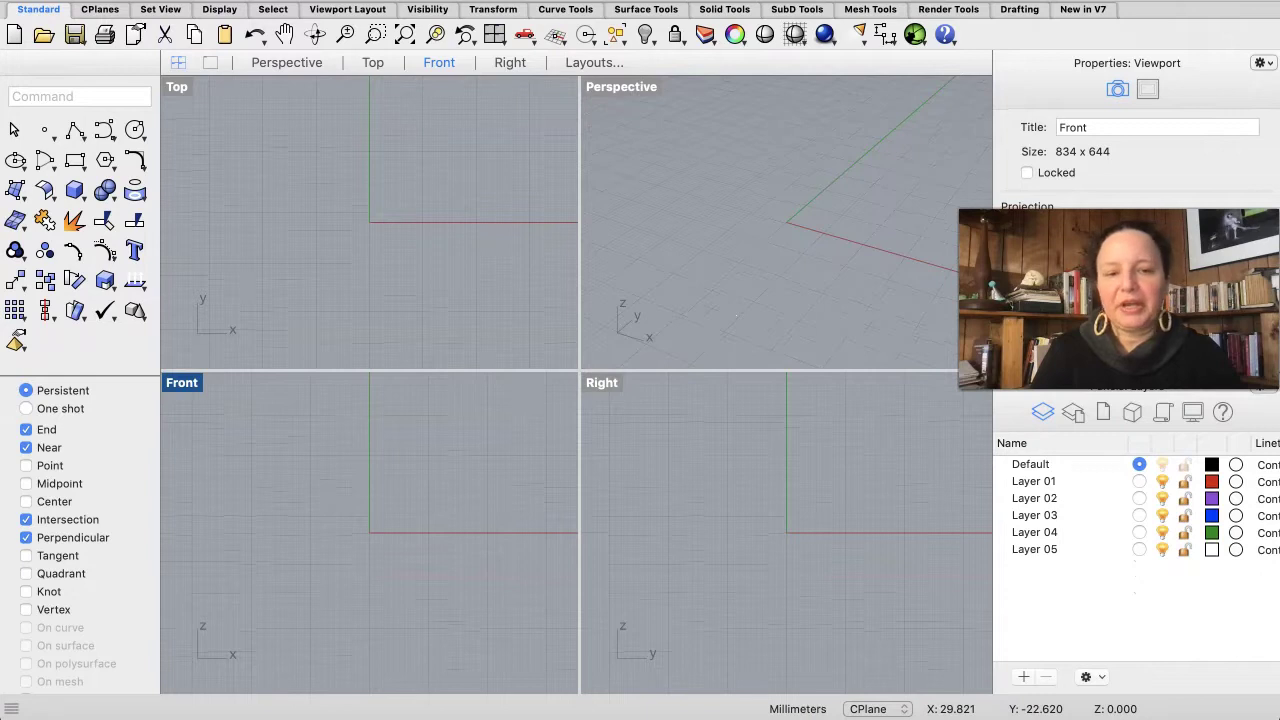
mouse_move(545, 700)
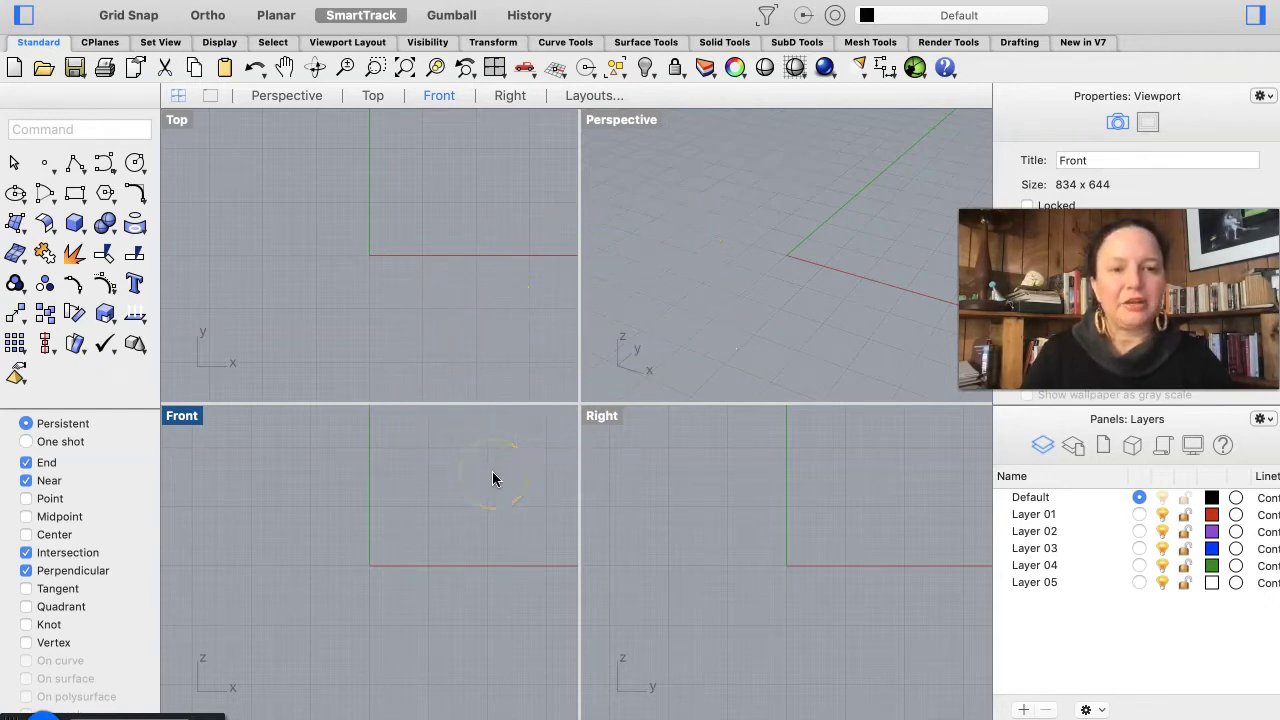
click(338, 405)
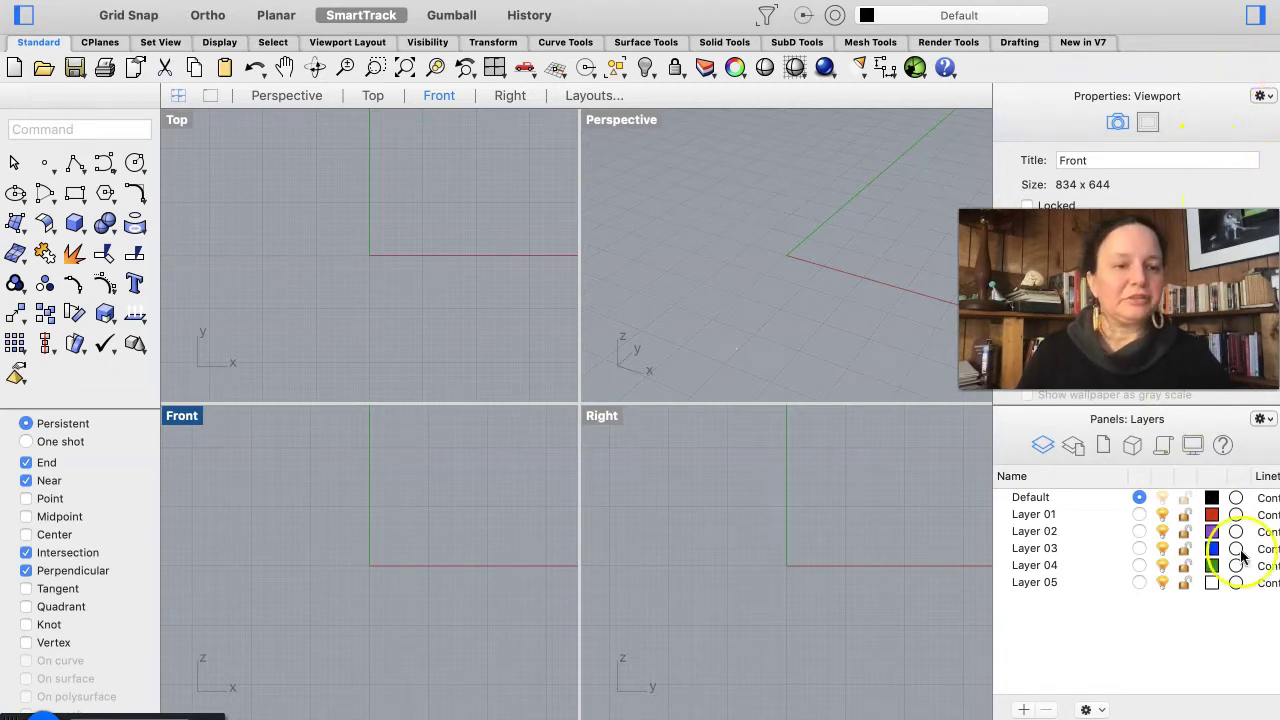
Step: Hide the sidebar holding the viewport properties and the layers to enlarge the four viewports
click(1257, 18)
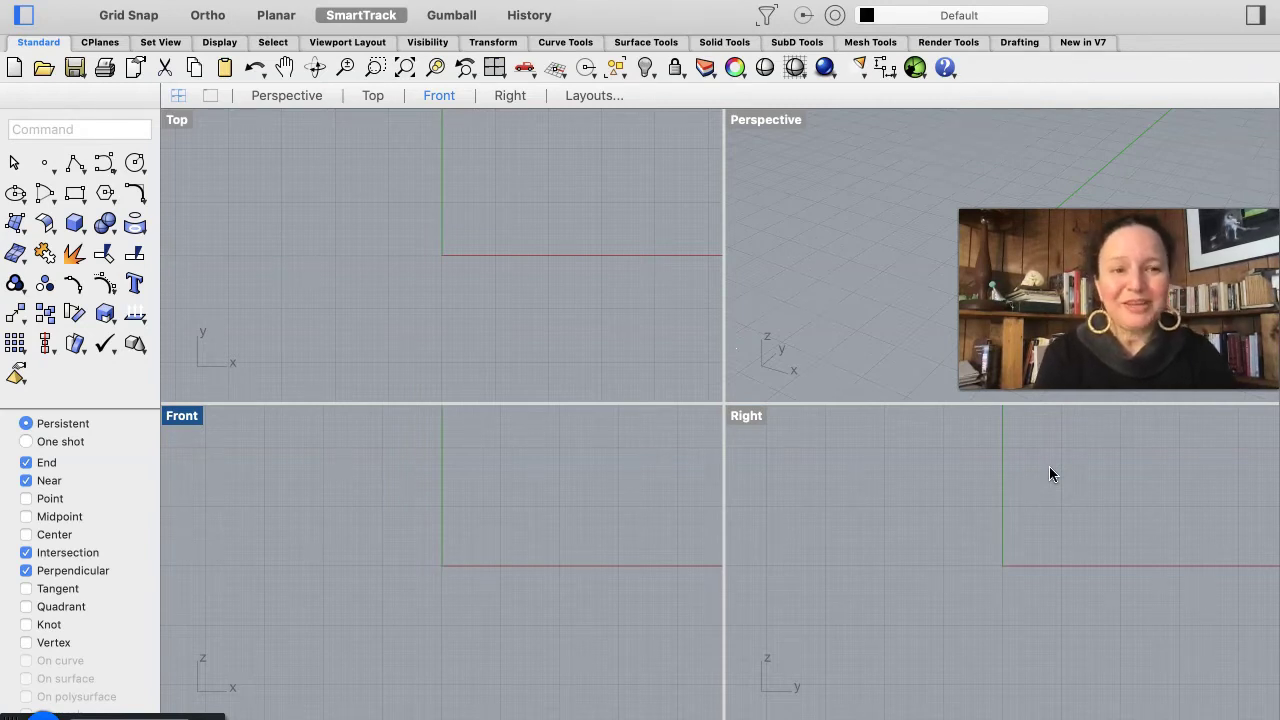
click(1012, 508)
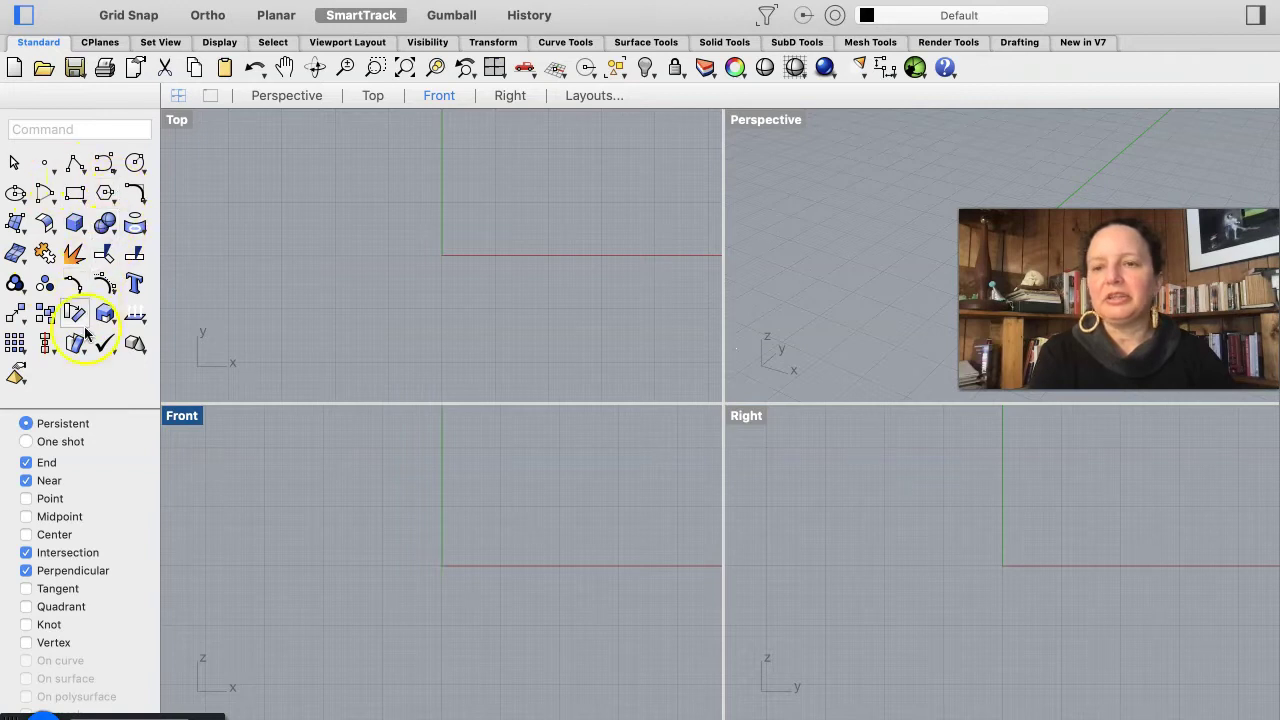
Step: Examine the available solid and curve creation commands, comparing the standard tool set with the Curve Tools set
click(76, 224)
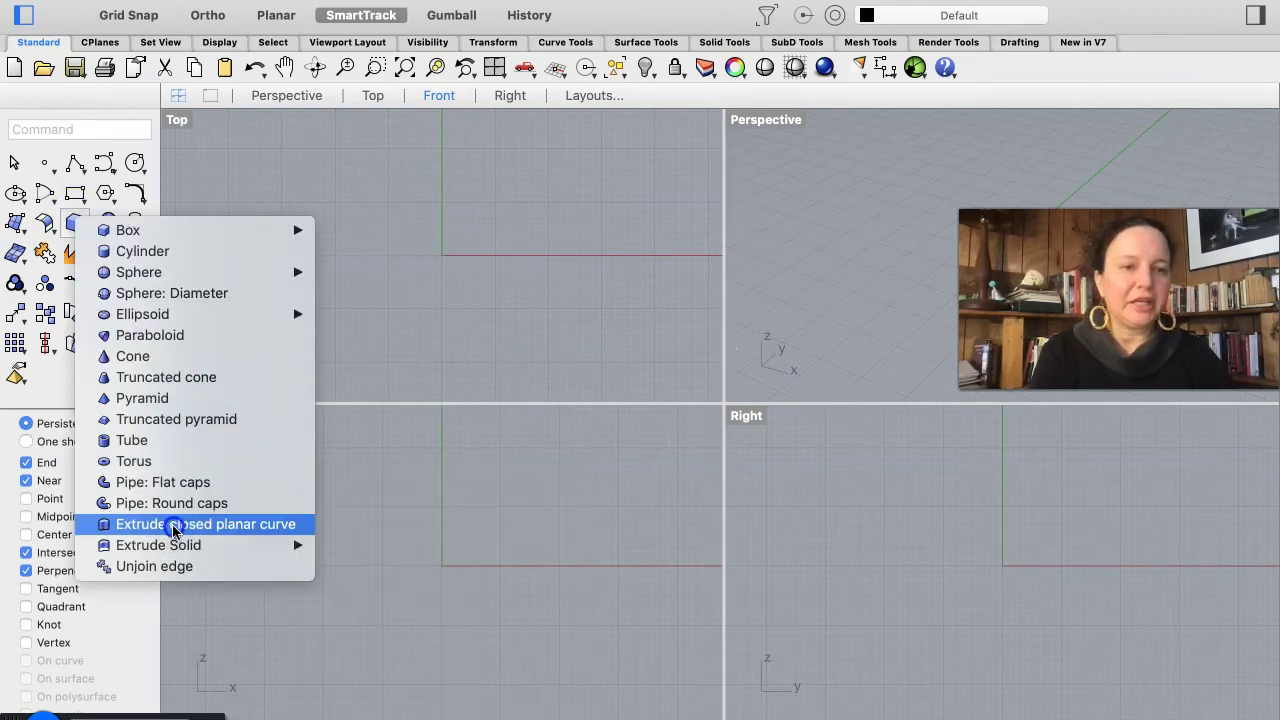
click(64, 228)
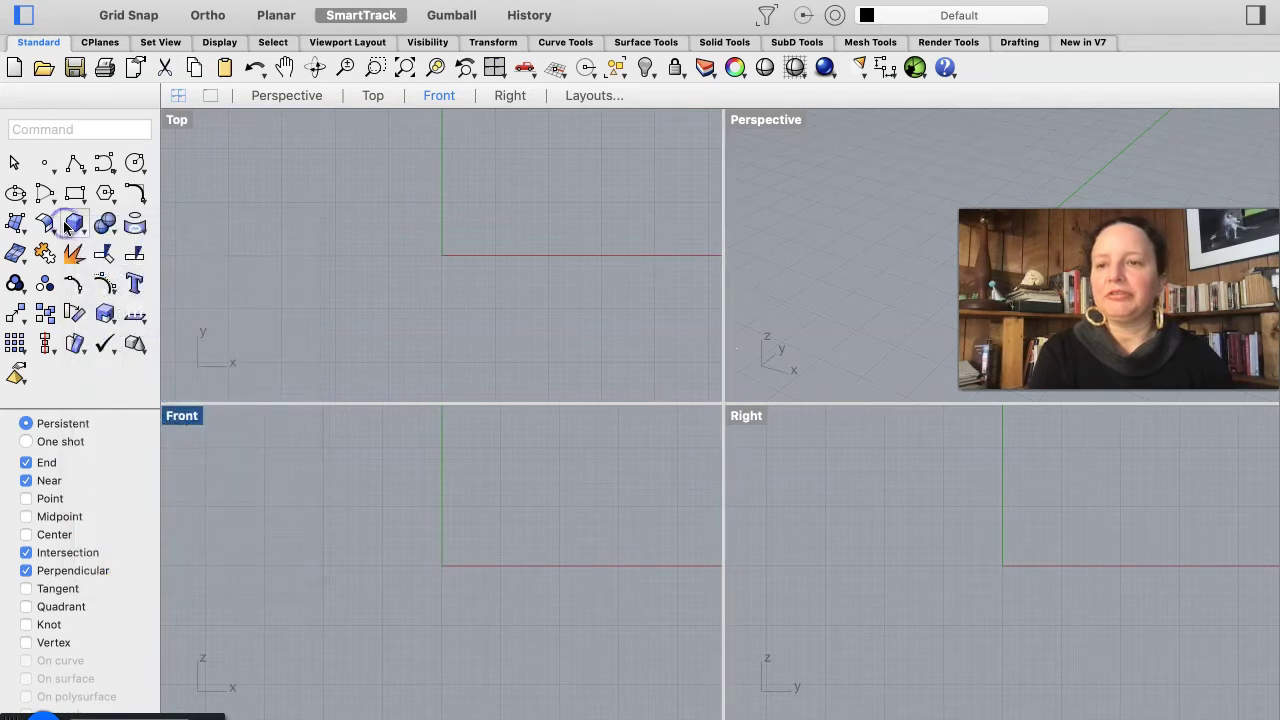
click(101, 168)
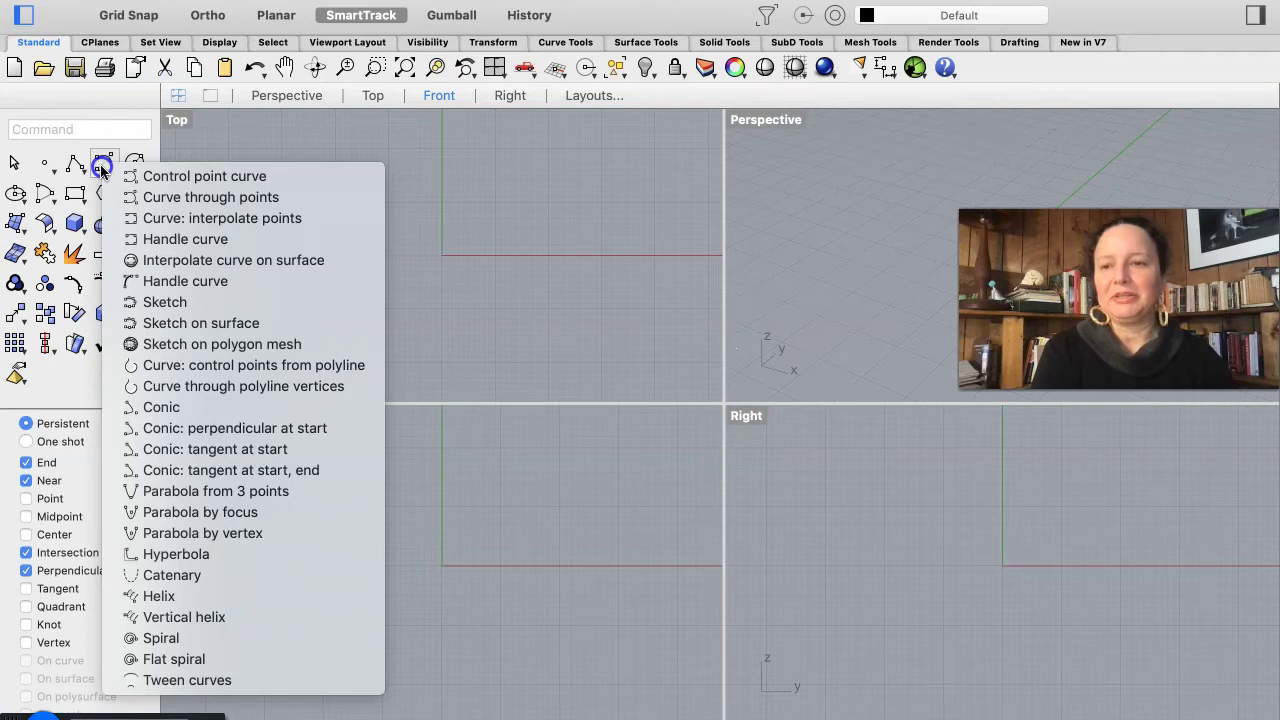
click(104, 262)
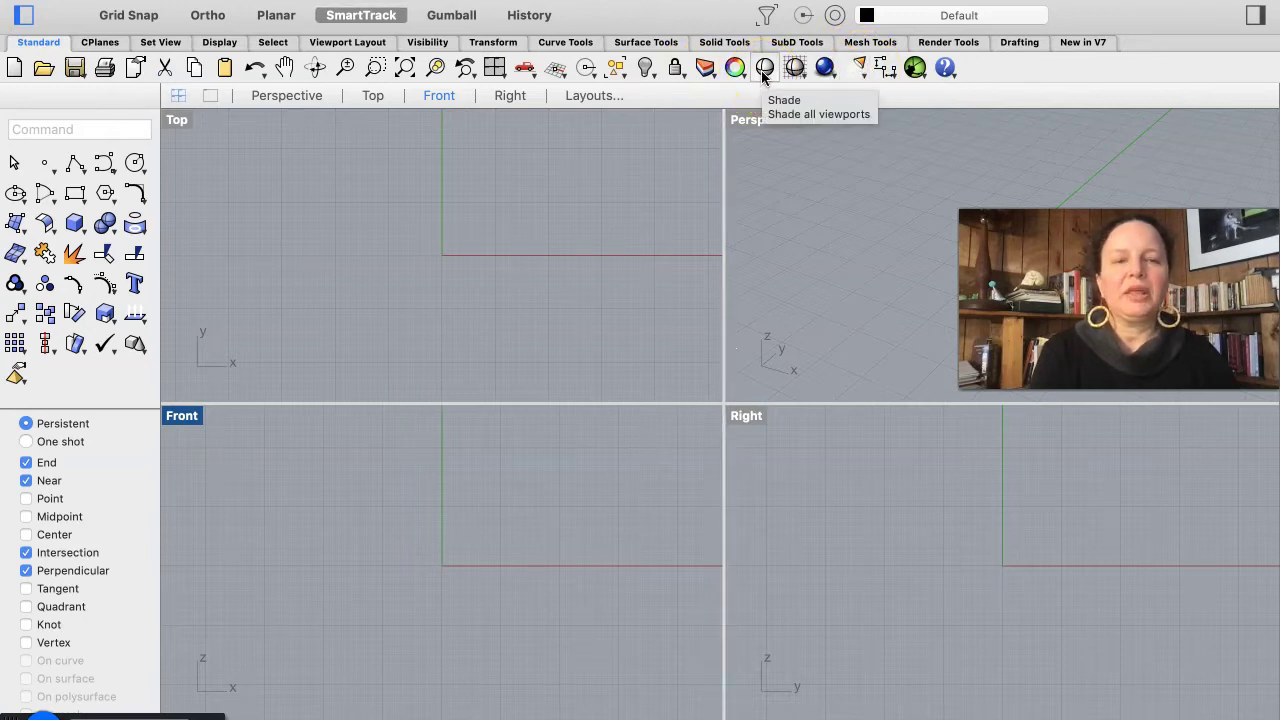
click(826, 68)
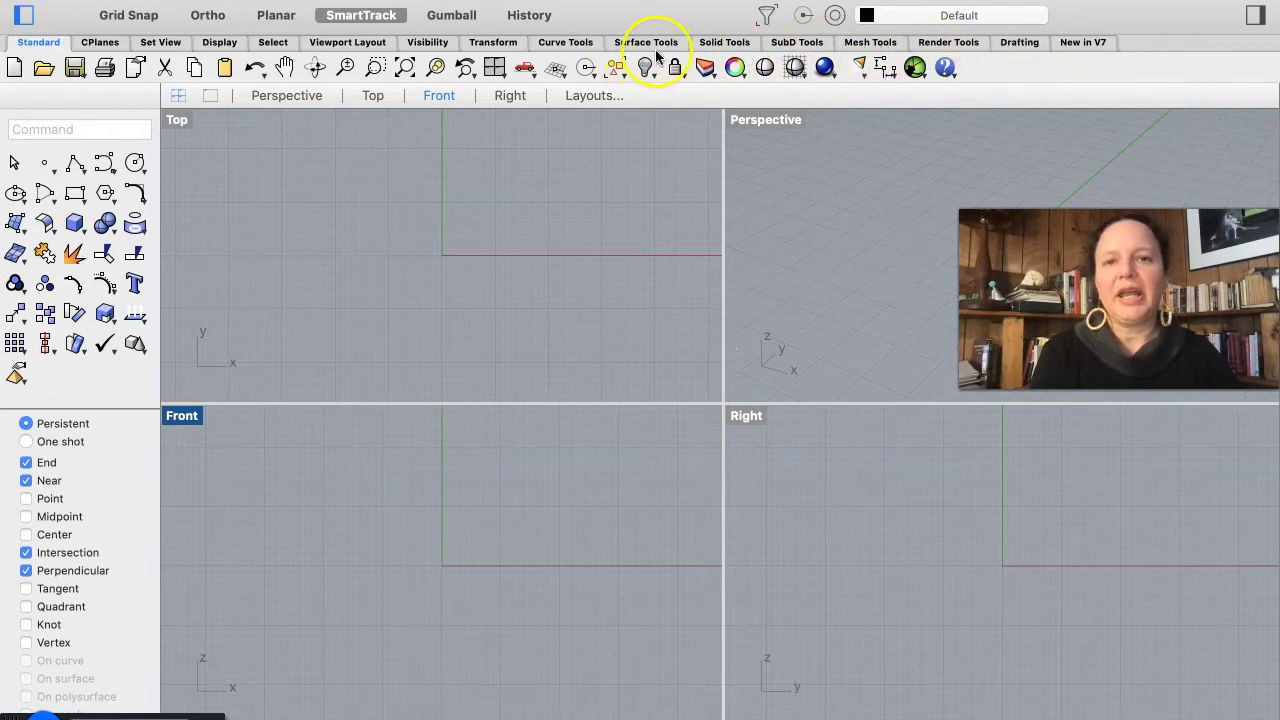
click(579, 45)
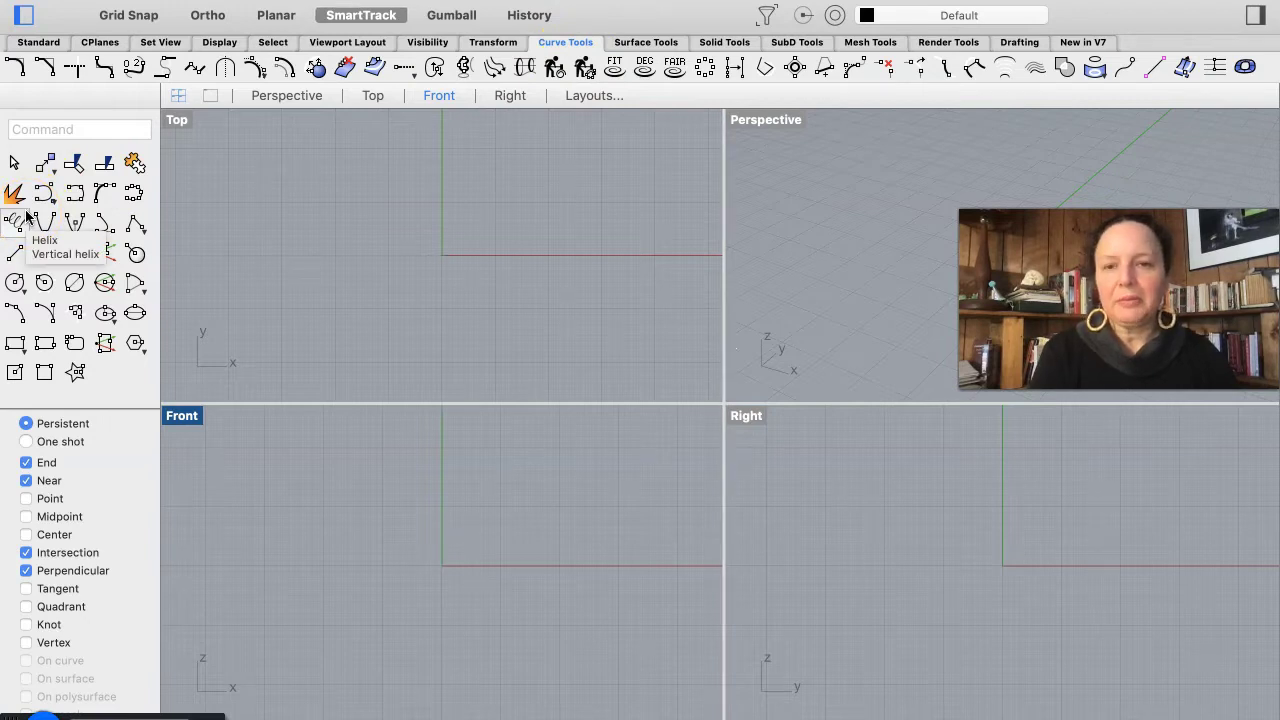
click(38, 45)
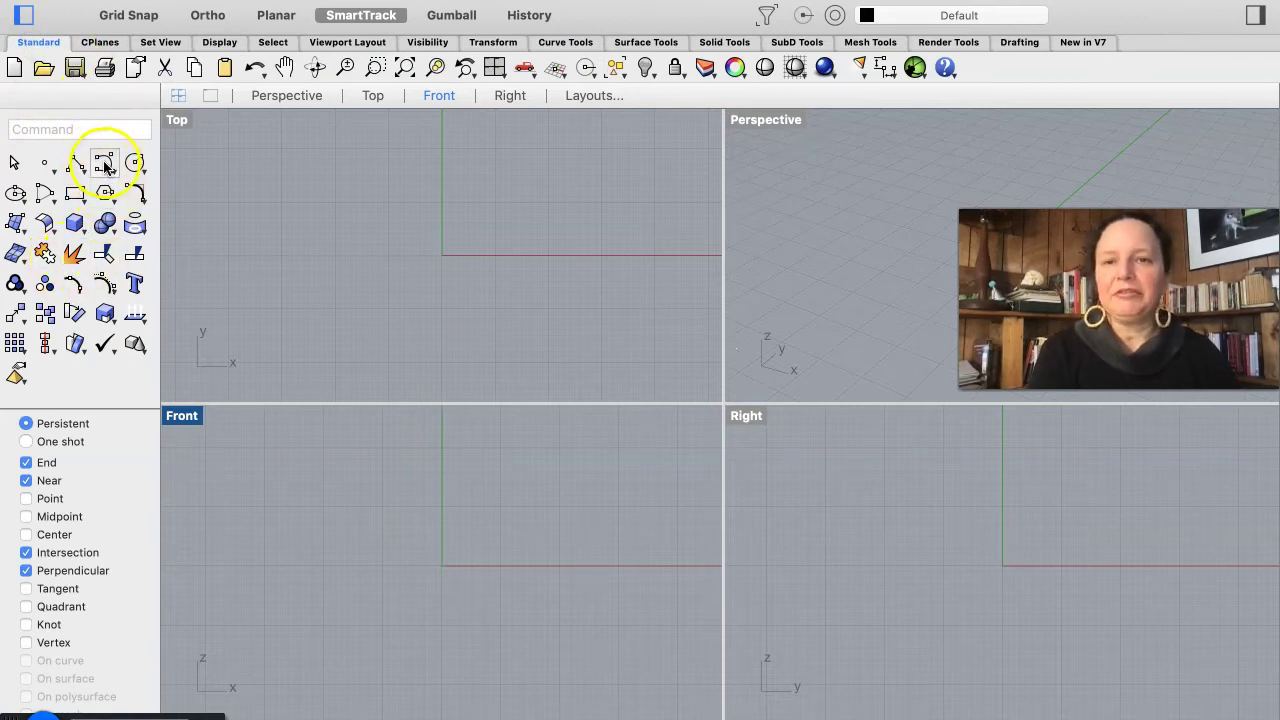
click(566, 42)
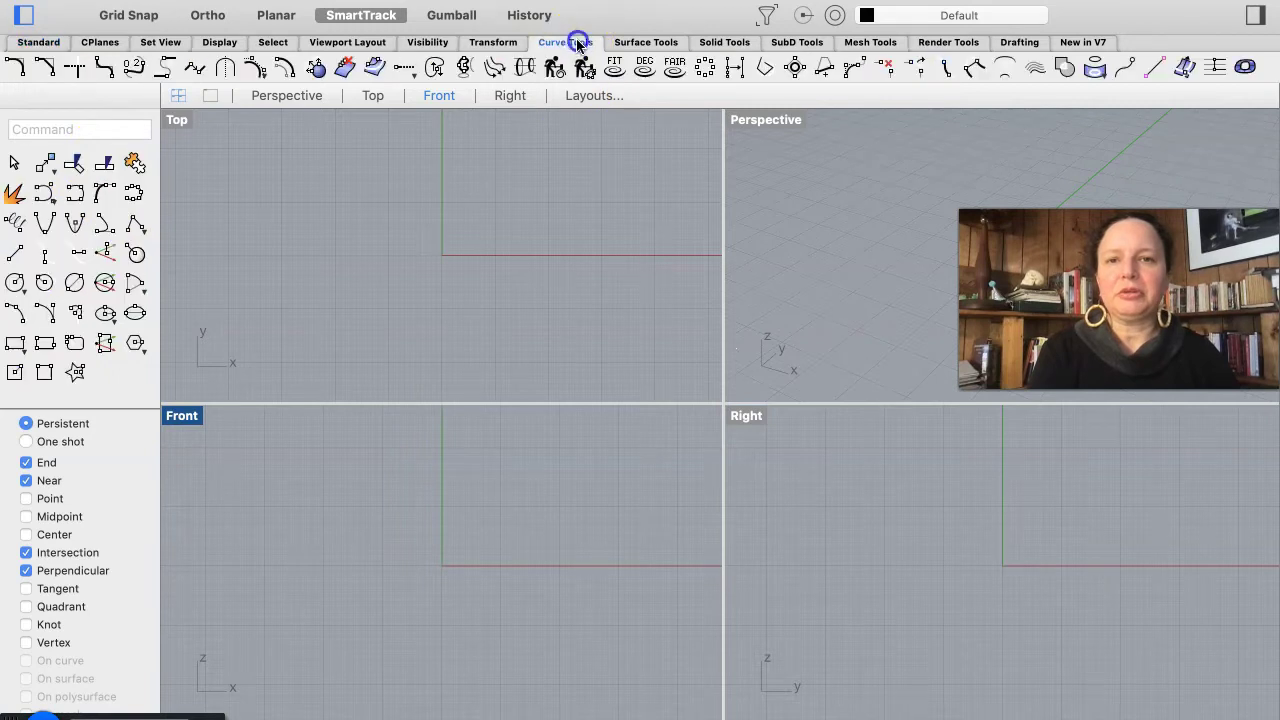
click(38, 42)
click(104, 163)
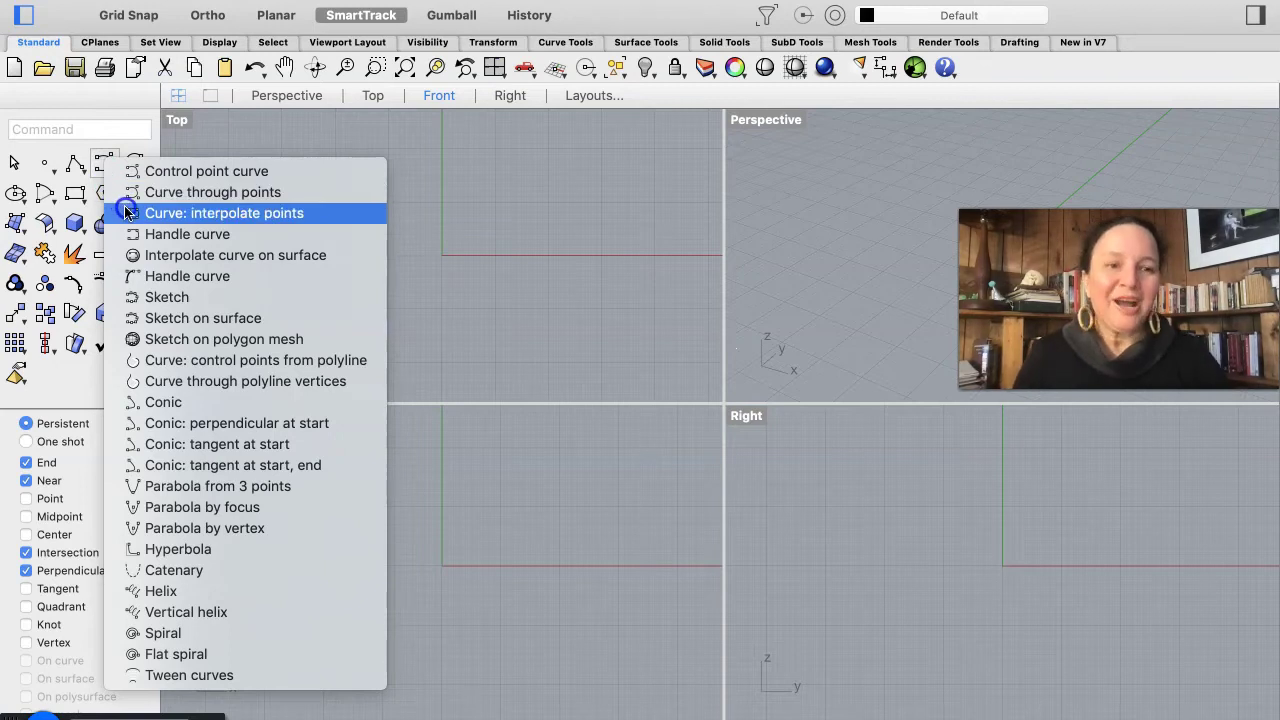
click(112, 134)
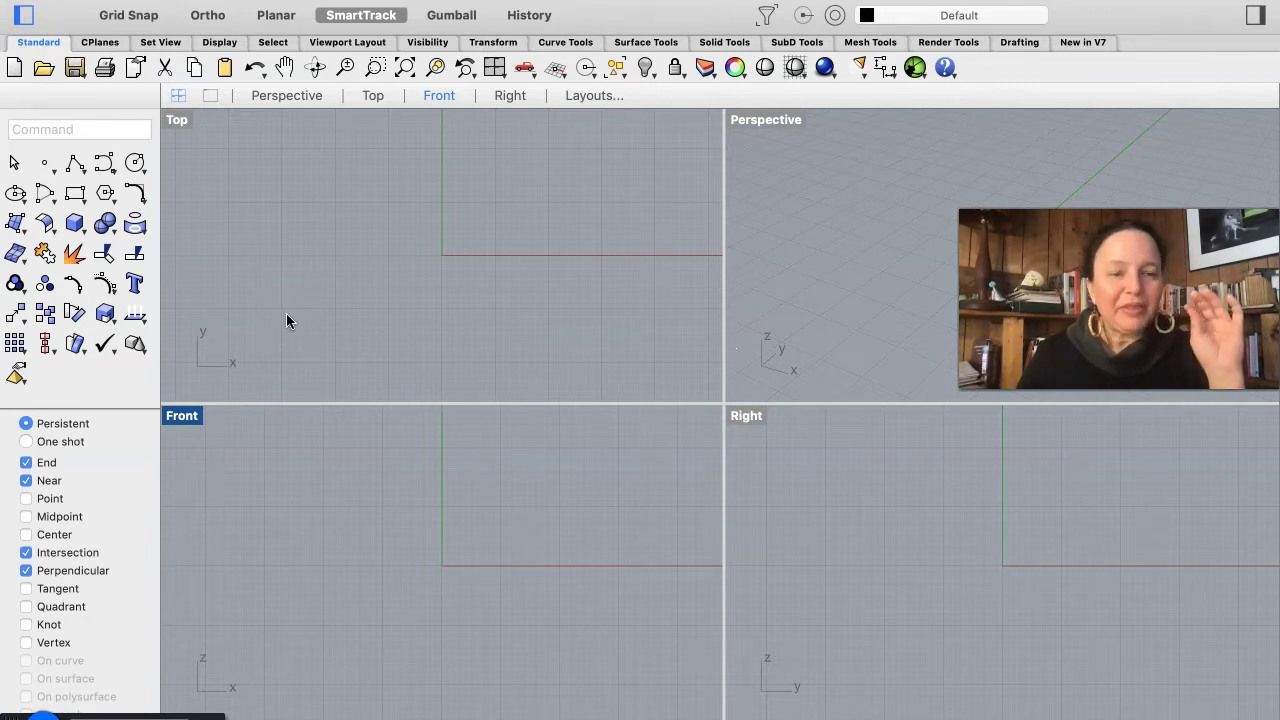
click(362, 188)
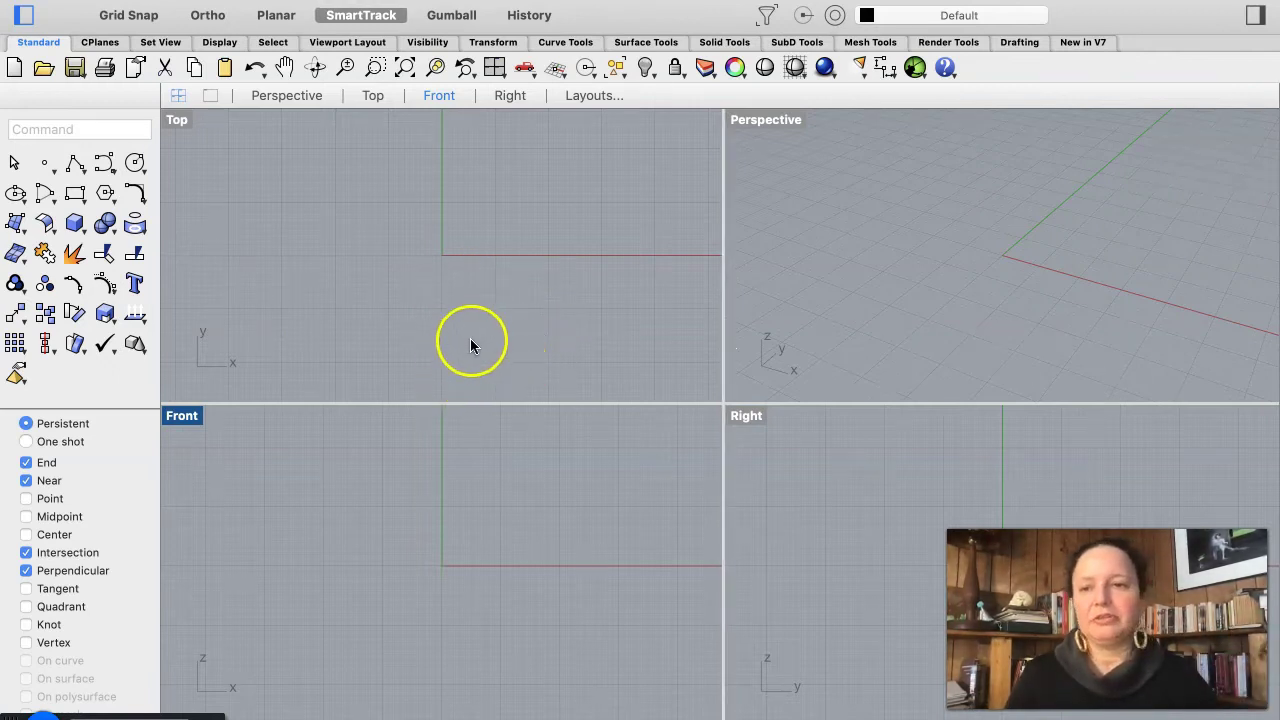
Step: Start a solid vertical tube centred on the origin in the Top view, placing its outer and inner base circles freehand
scroll(964, 300, up, 5)
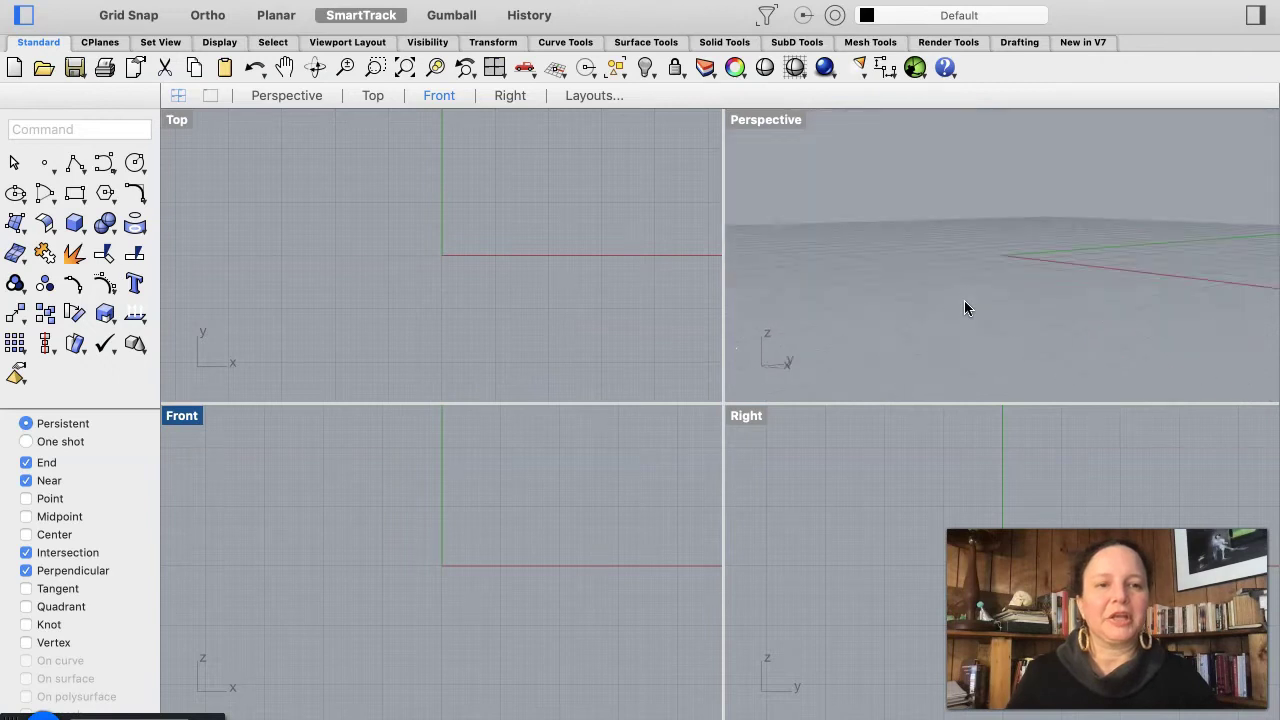
scroll(964, 308, left, 10)
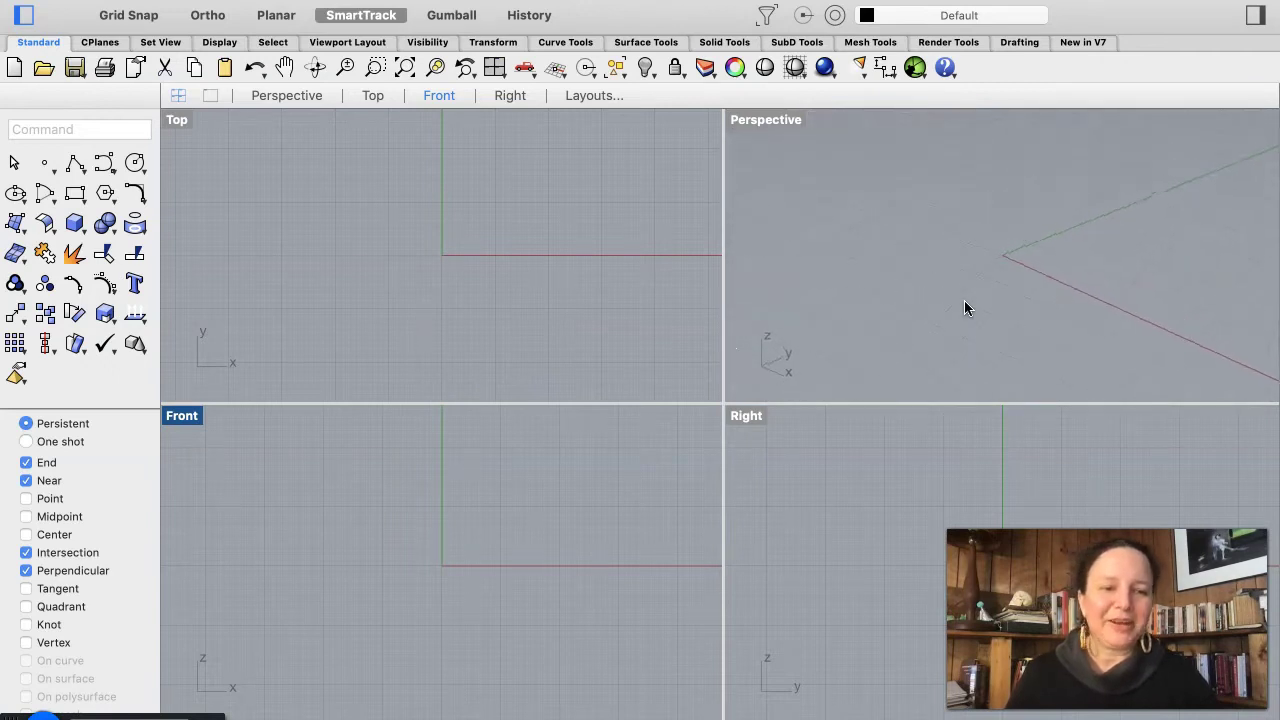
scroll(964, 308, up, 2)
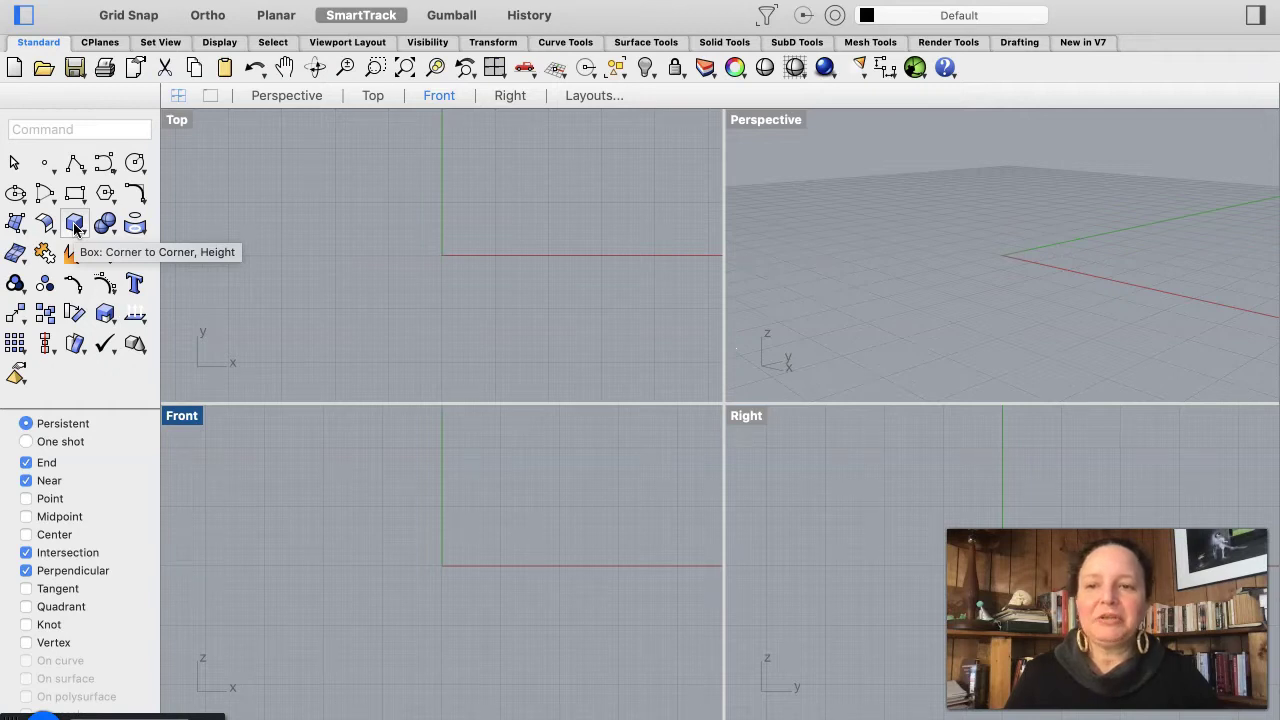
click(75, 224)
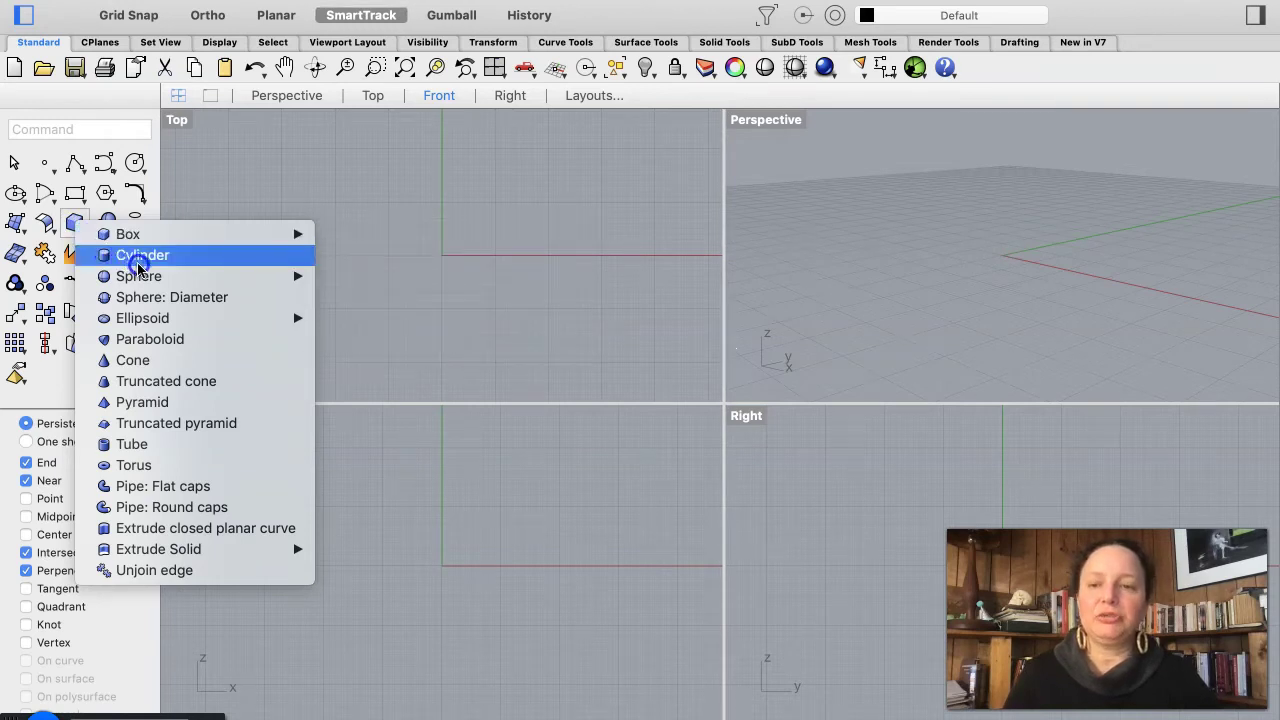
mouse_move(140, 277)
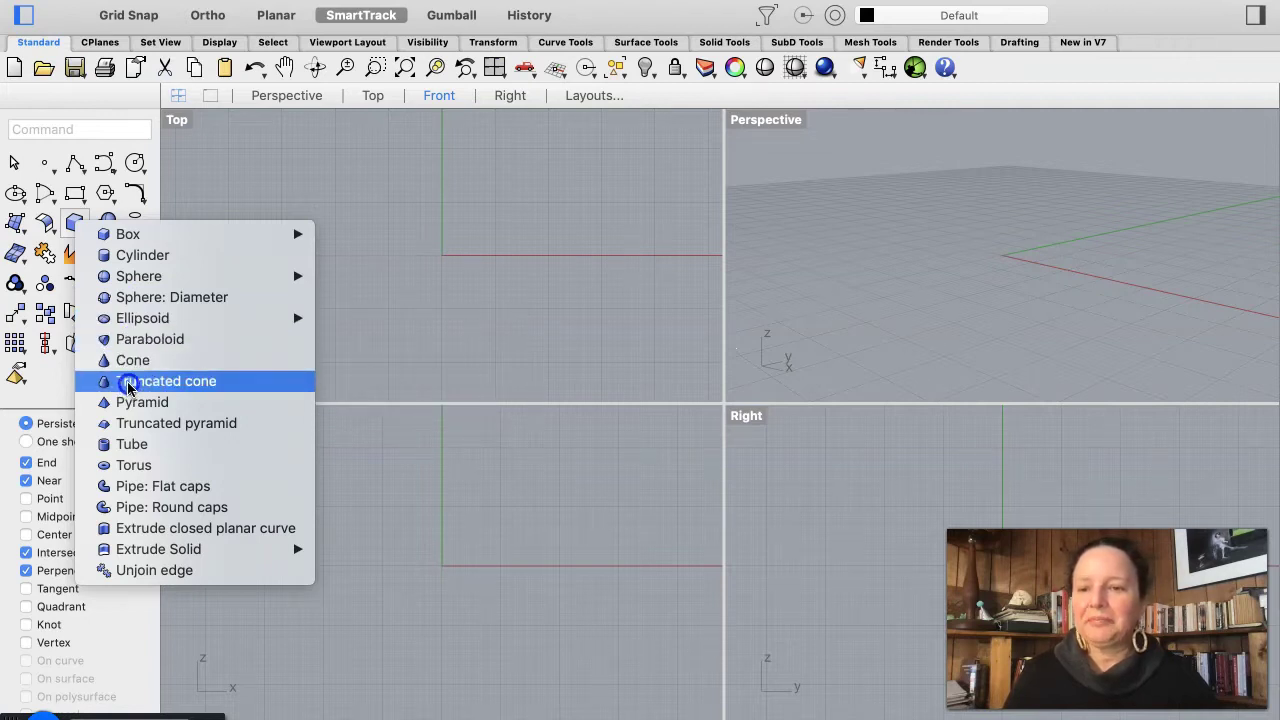
click(130, 446)
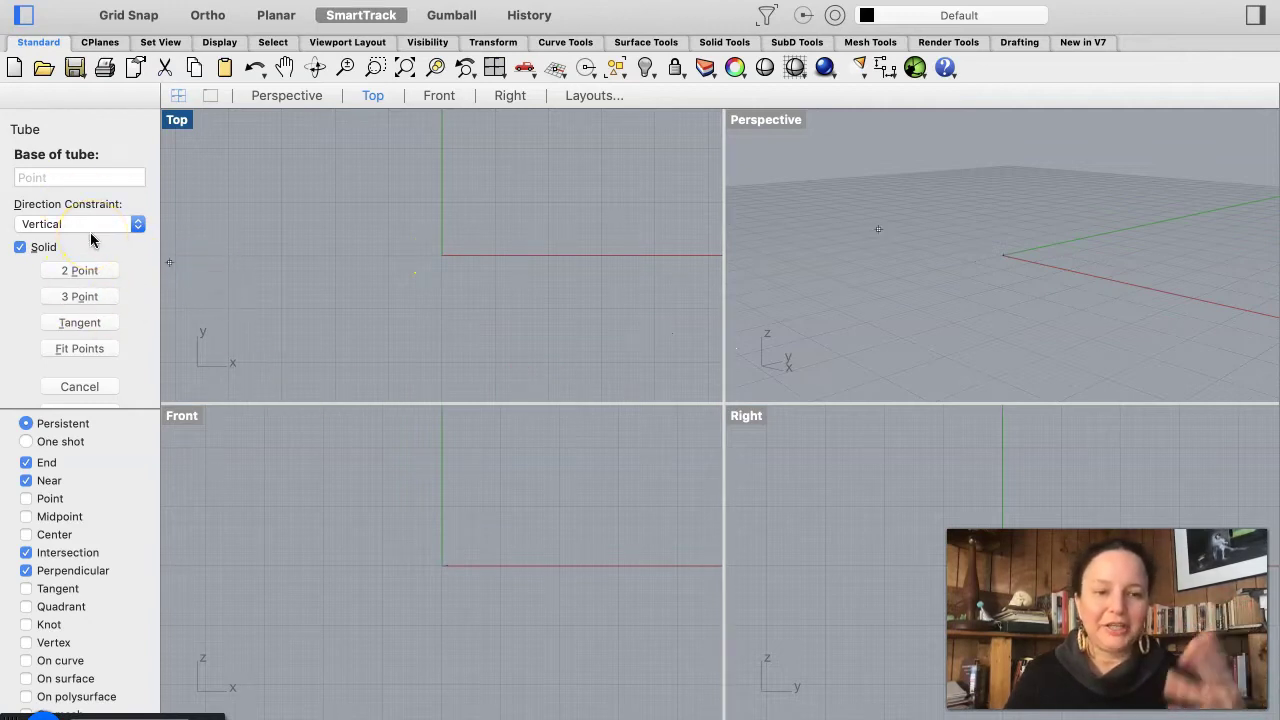
click(55, 271)
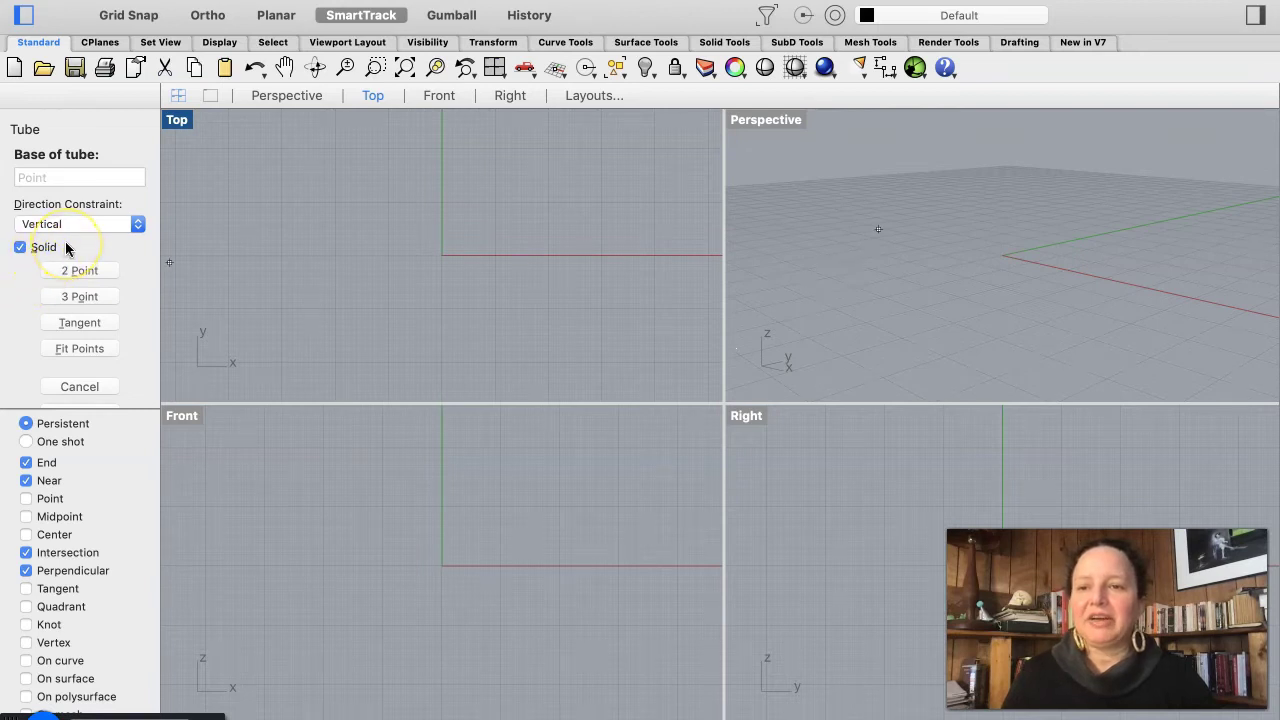
click(45, 173)
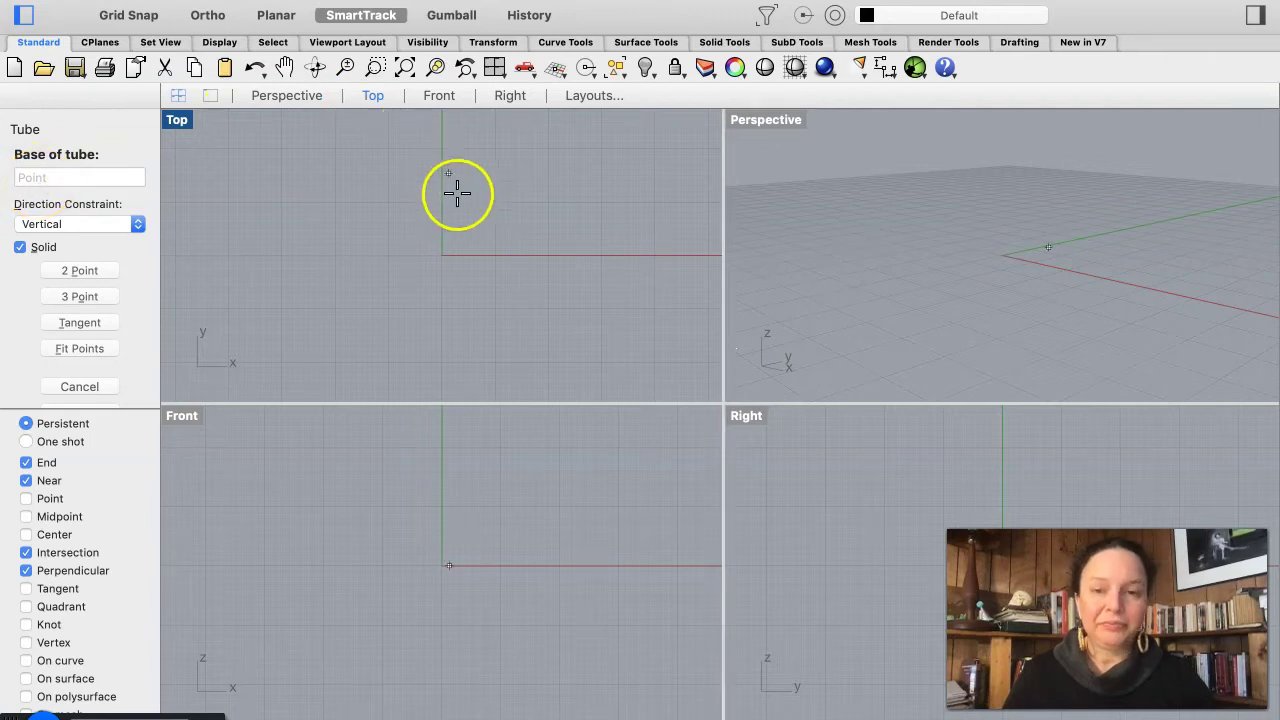
click(441, 255)
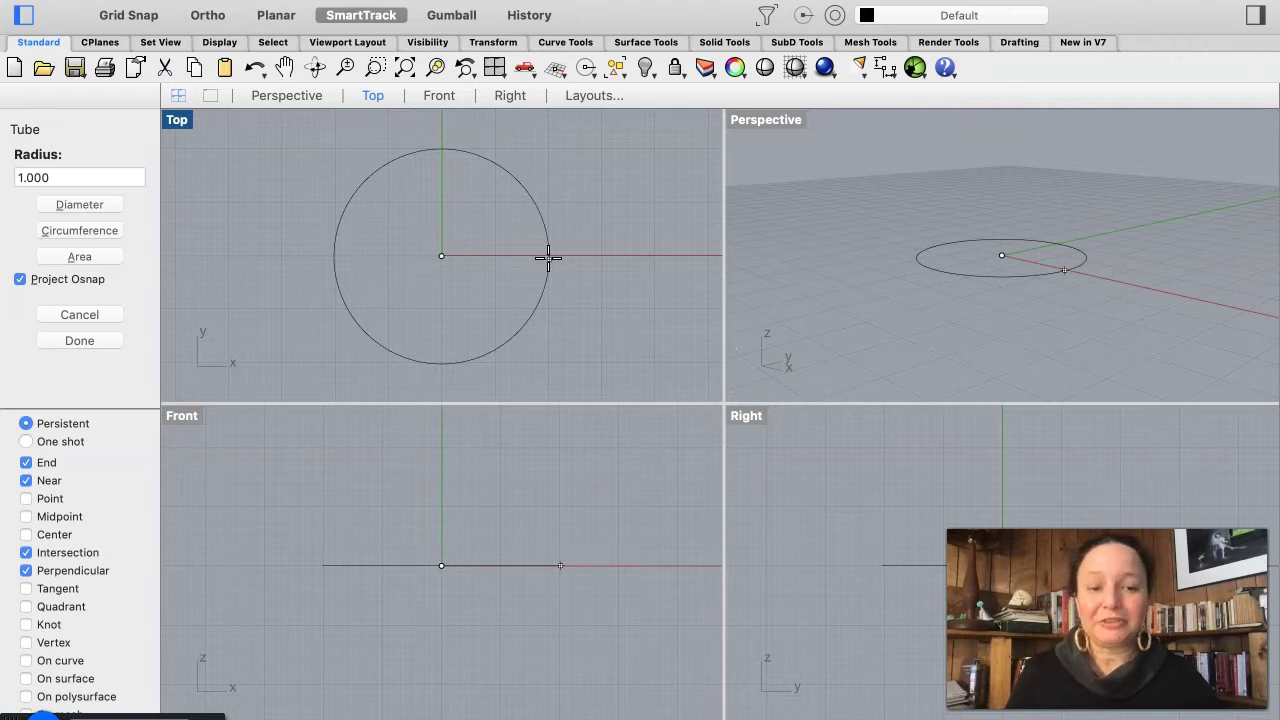
click(548, 257)
click(548, 274)
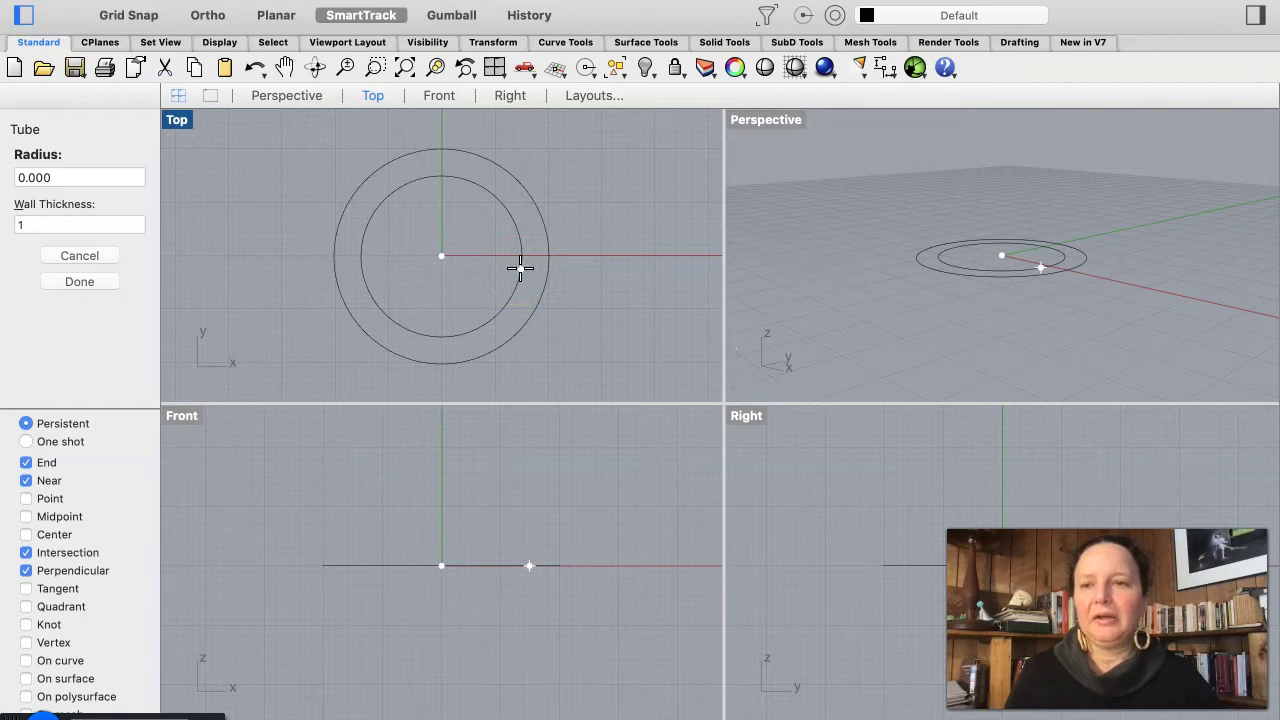
click(519, 267)
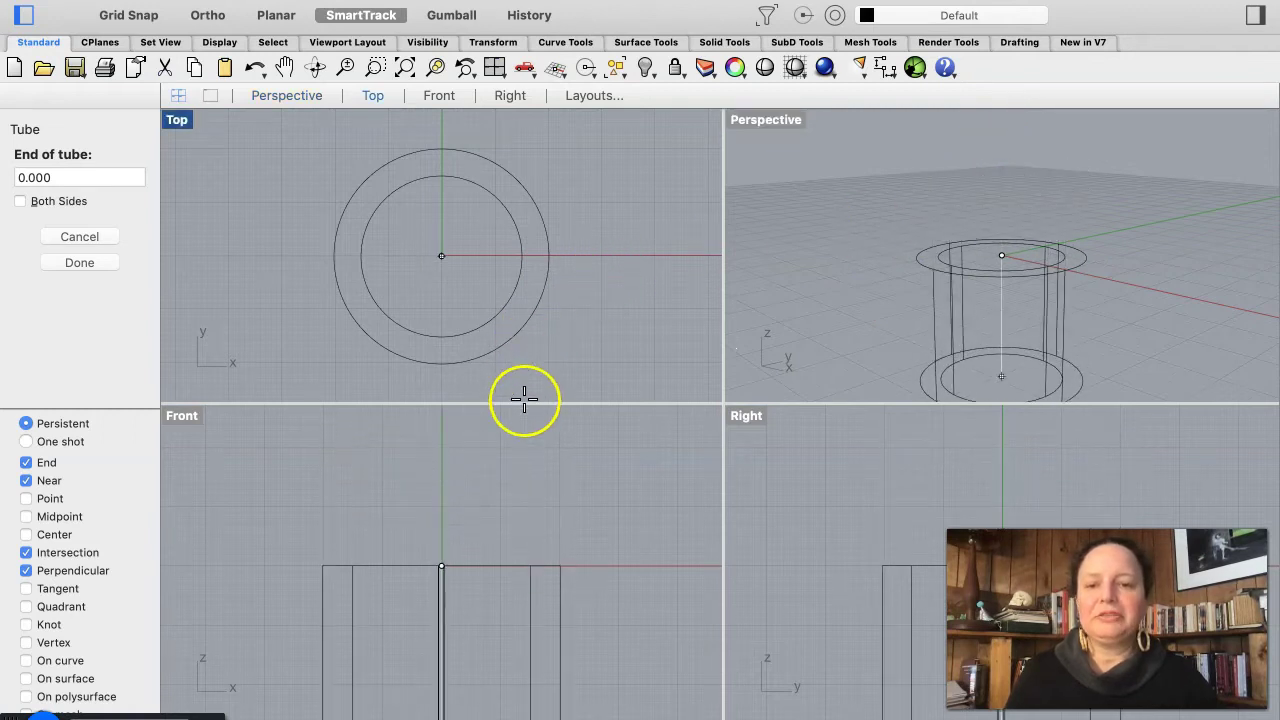
Step: Finish the tube by placing its end freehand above the base in the Front view, at roughly 1.7 times its outer diameter
scroll(495, 523, up, 2)
scroll(495, 523, down, 6)
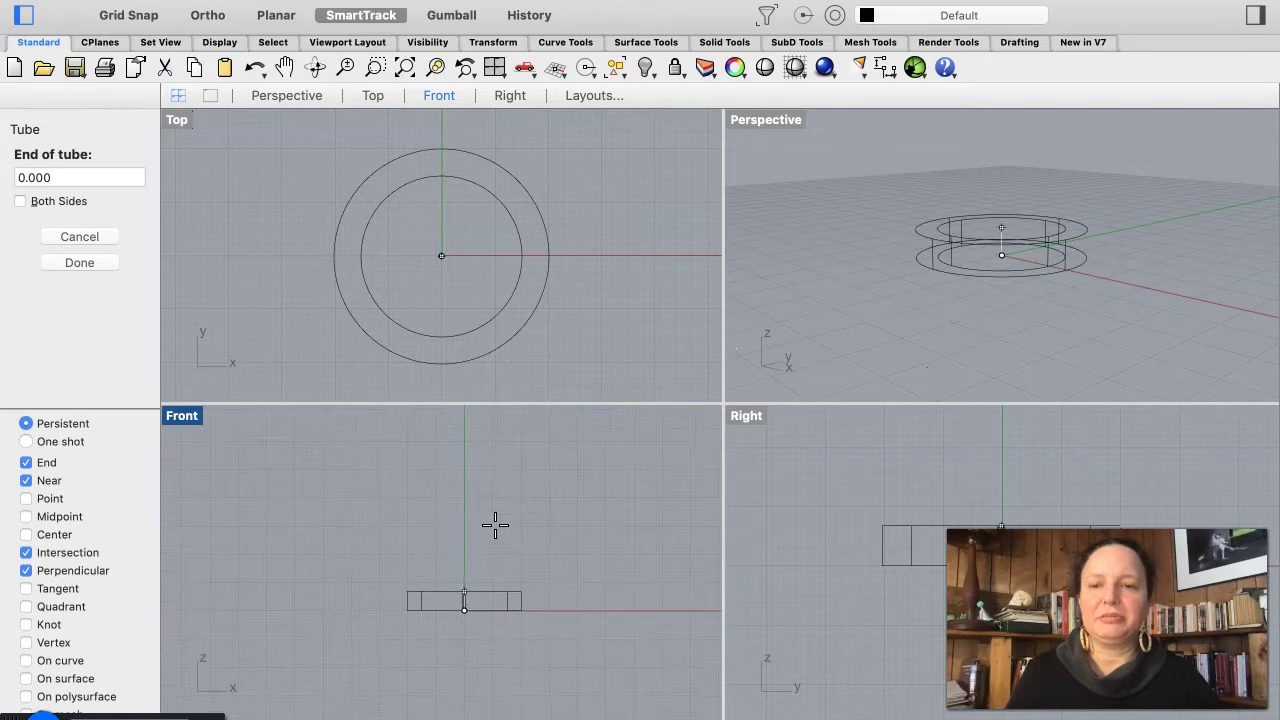
drag(495, 523, 501, 447)
scroll(591, 226, down, 5)
scroll(587, 230, right, 3)
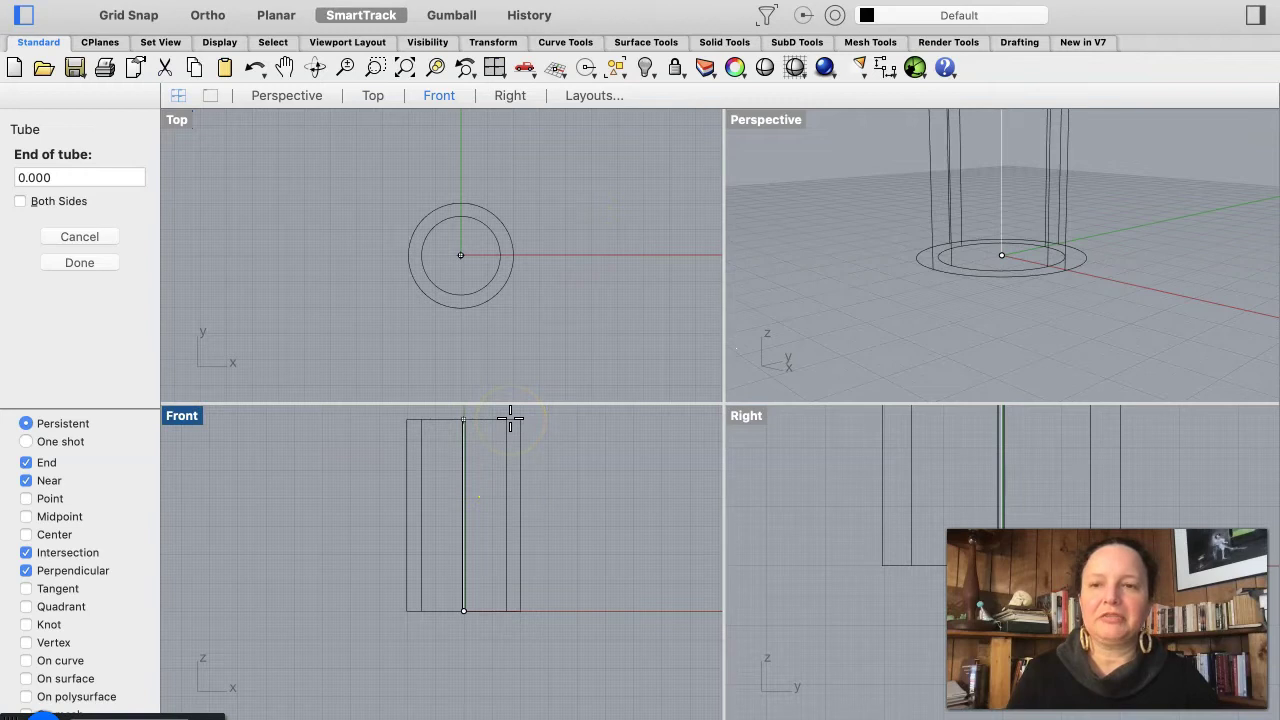
click(510, 420)
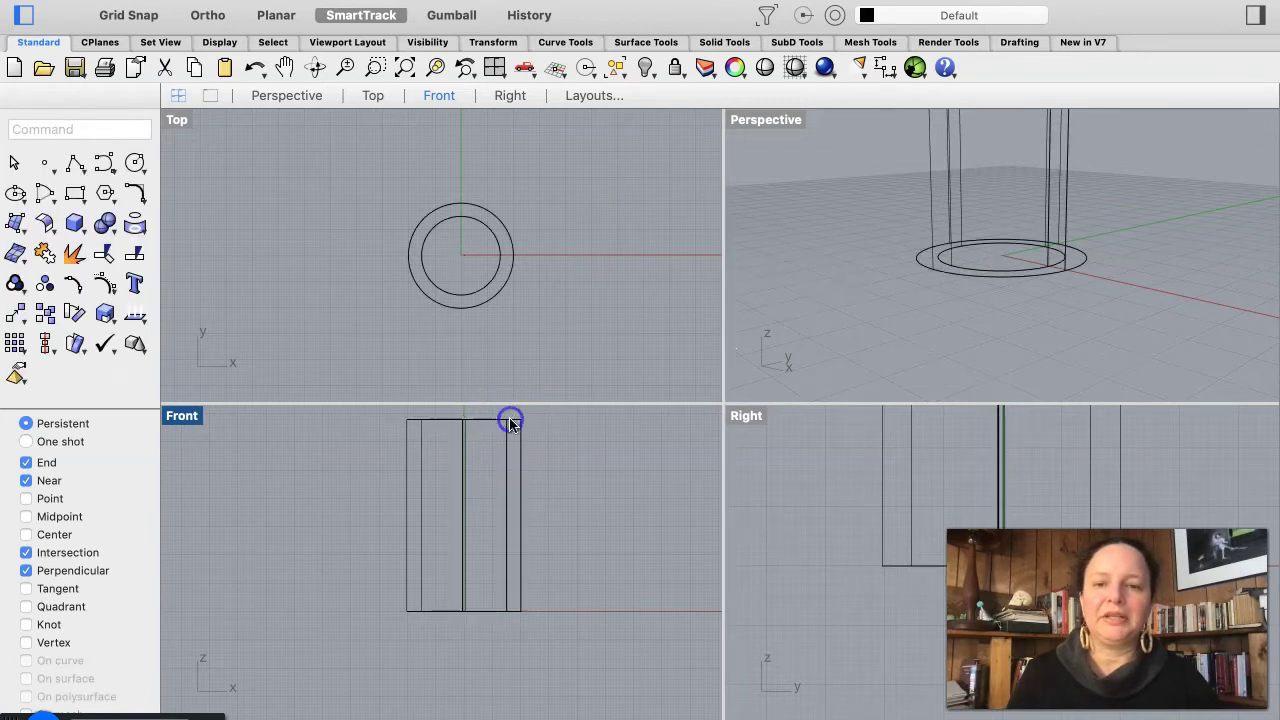
click(450, 434)
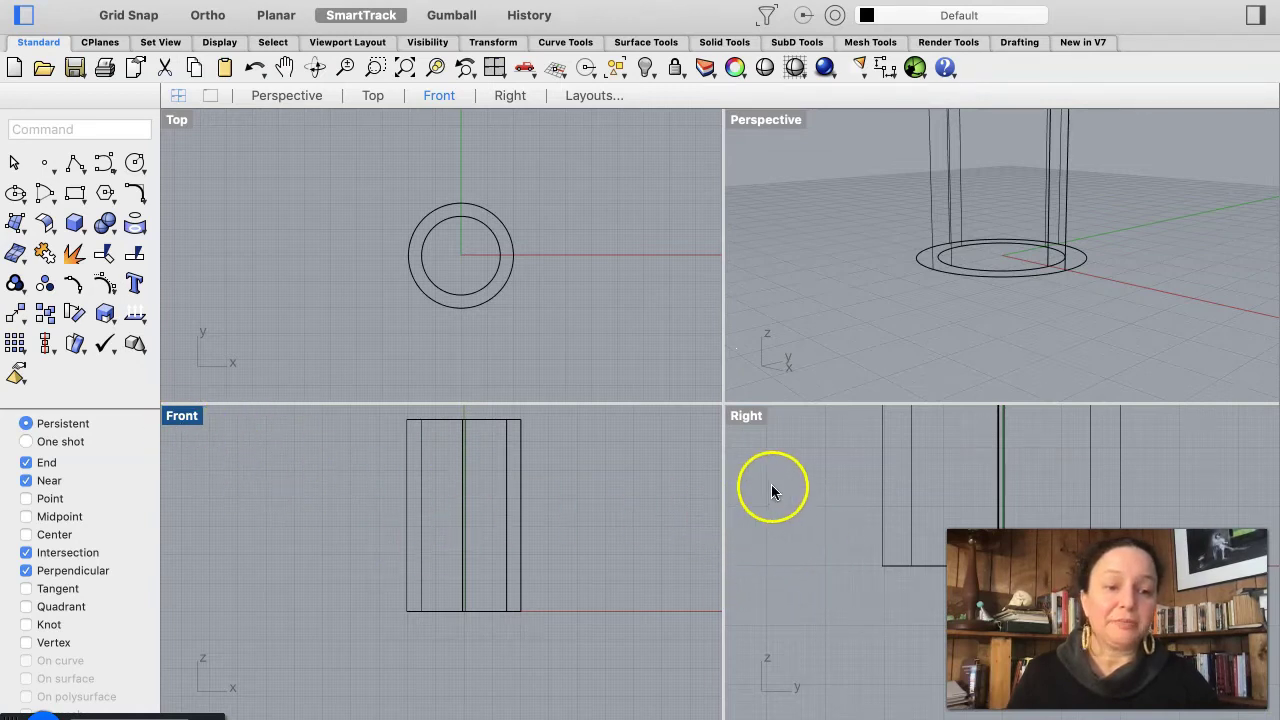
Step: Orbit the Perspective view around the finished tube to examine it from above and from different sides
scroll(849, 258, down, 5)
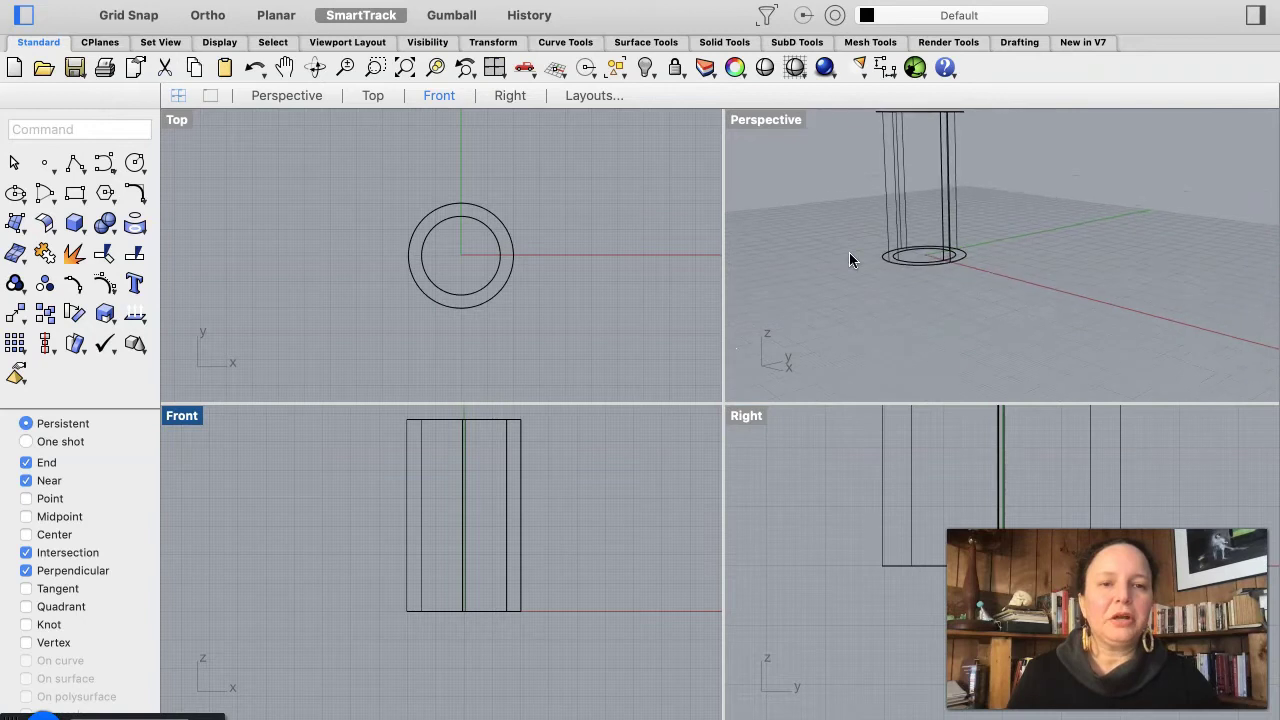
scroll(849, 258, up, 8)
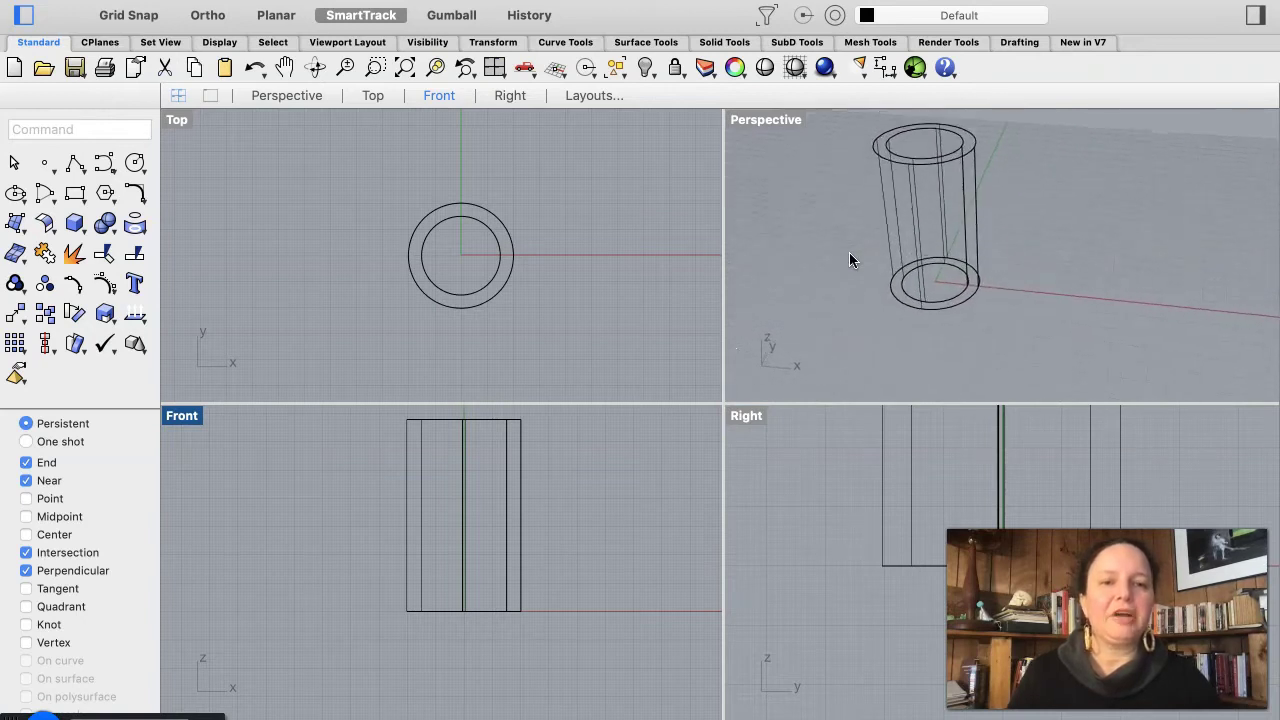
scroll(849, 260, up, 10)
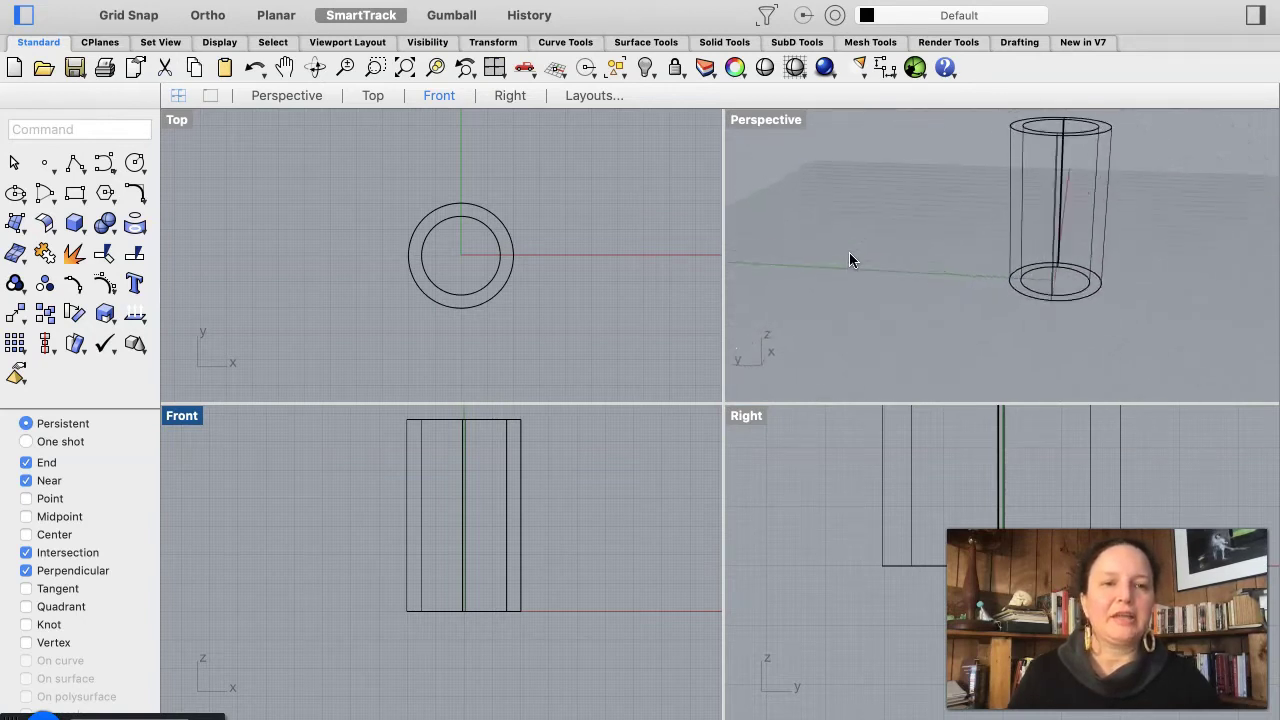
scroll(849, 260, down, 10)
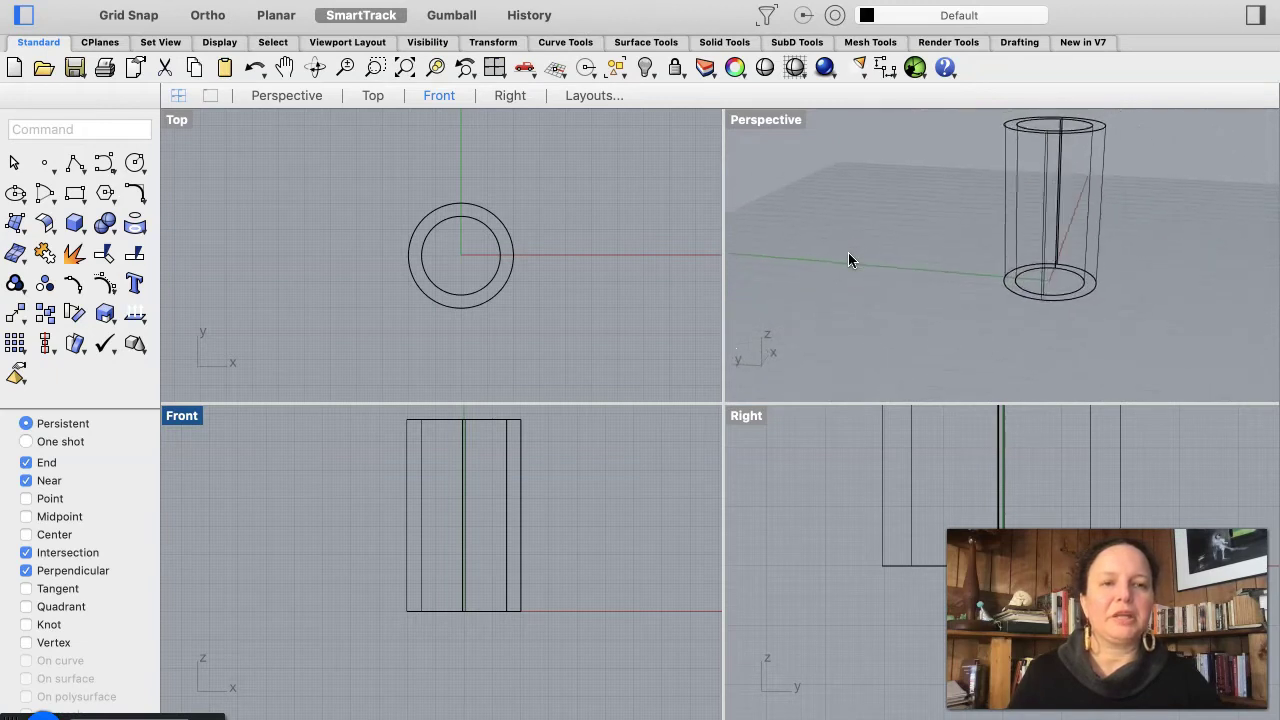
right_drag(848, 252, 783, 258)
scroll(783, 258, down, 10)
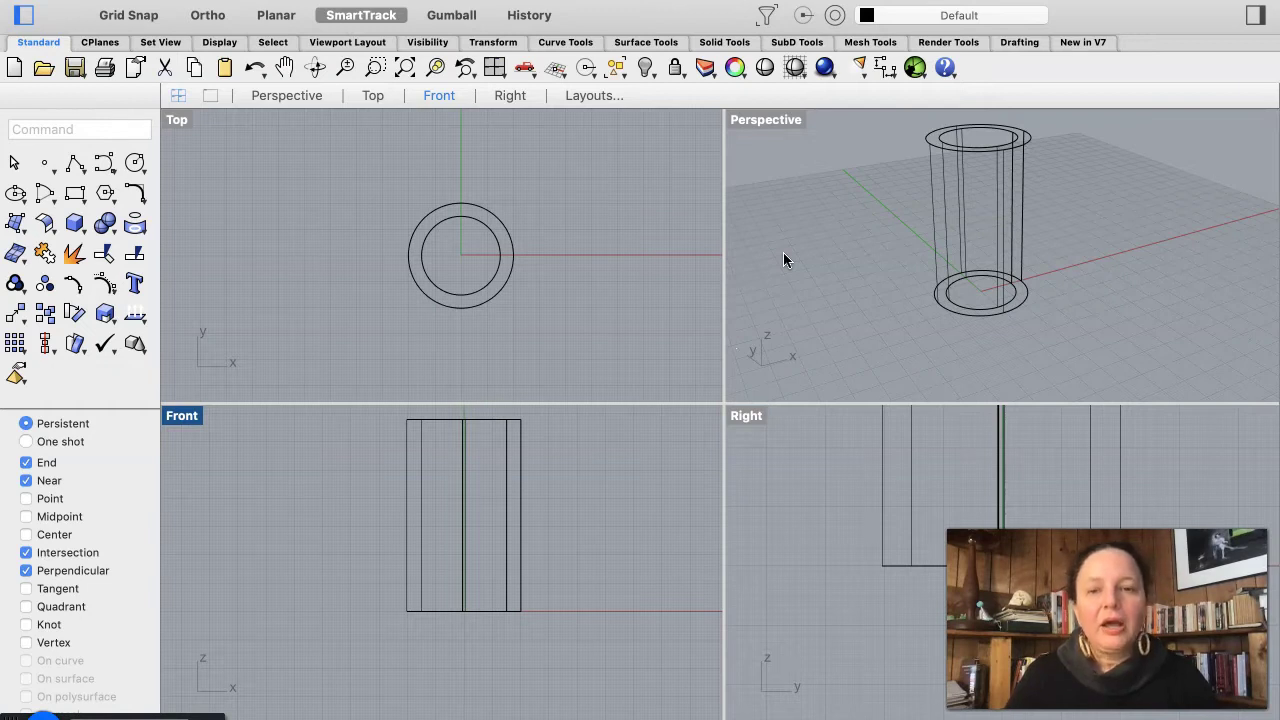
Step: Examine the tube at closer and wider zoom levels in the Perspective, Right, Front and Top views
click(890, 300)
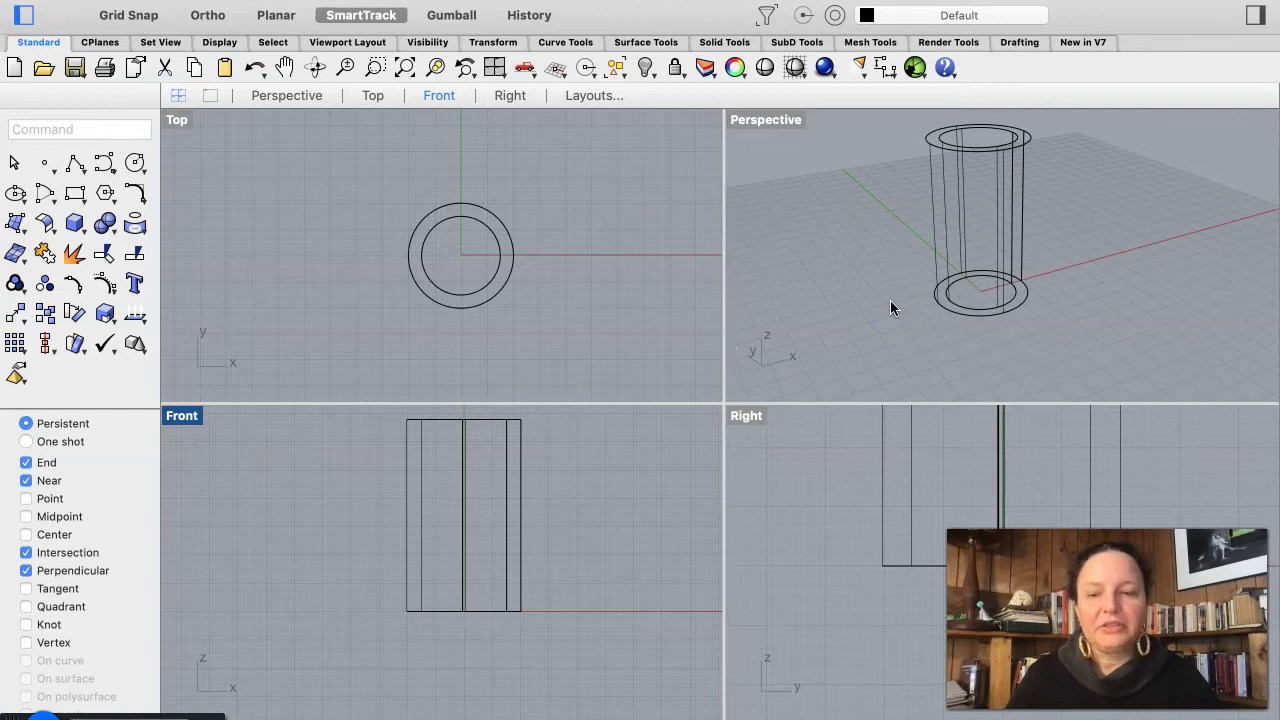
scroll(890, 300, down, 5)
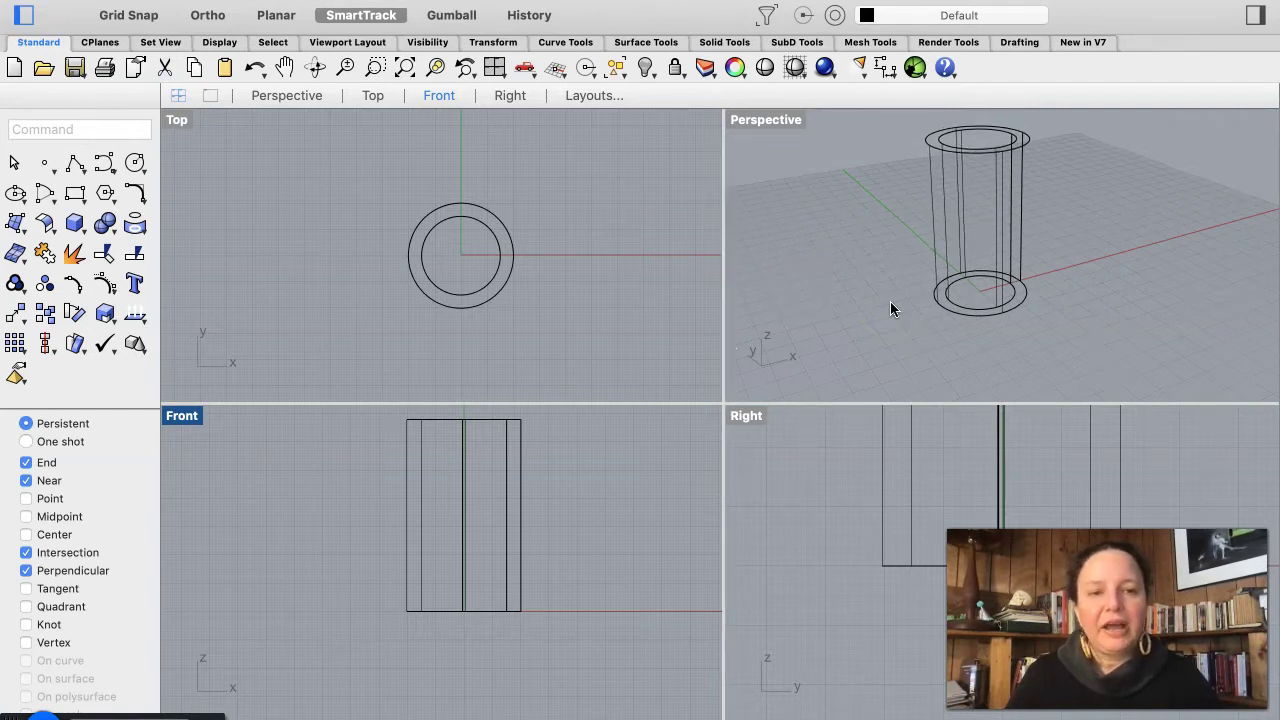
scroll(890, 301, up, 5)
scroll(890, 301, down, 3)
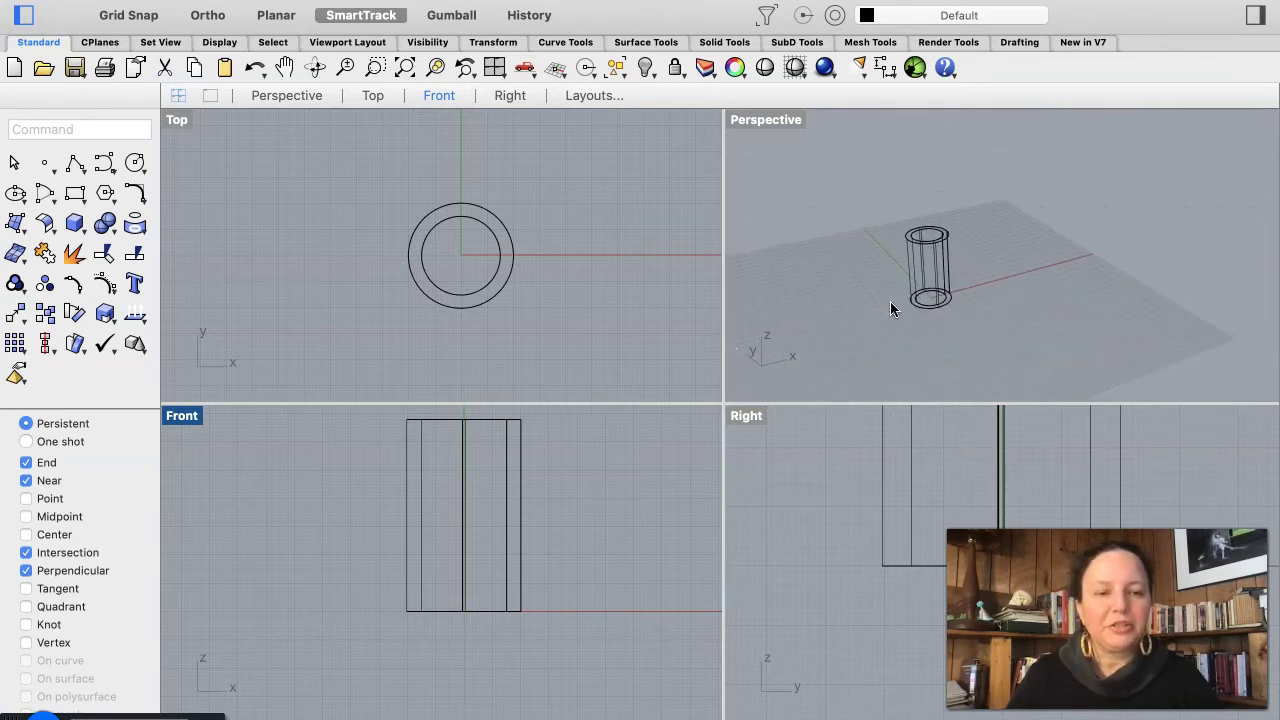
scroll(890, 301, up, 5)
scroll(890, 301, down, 3)
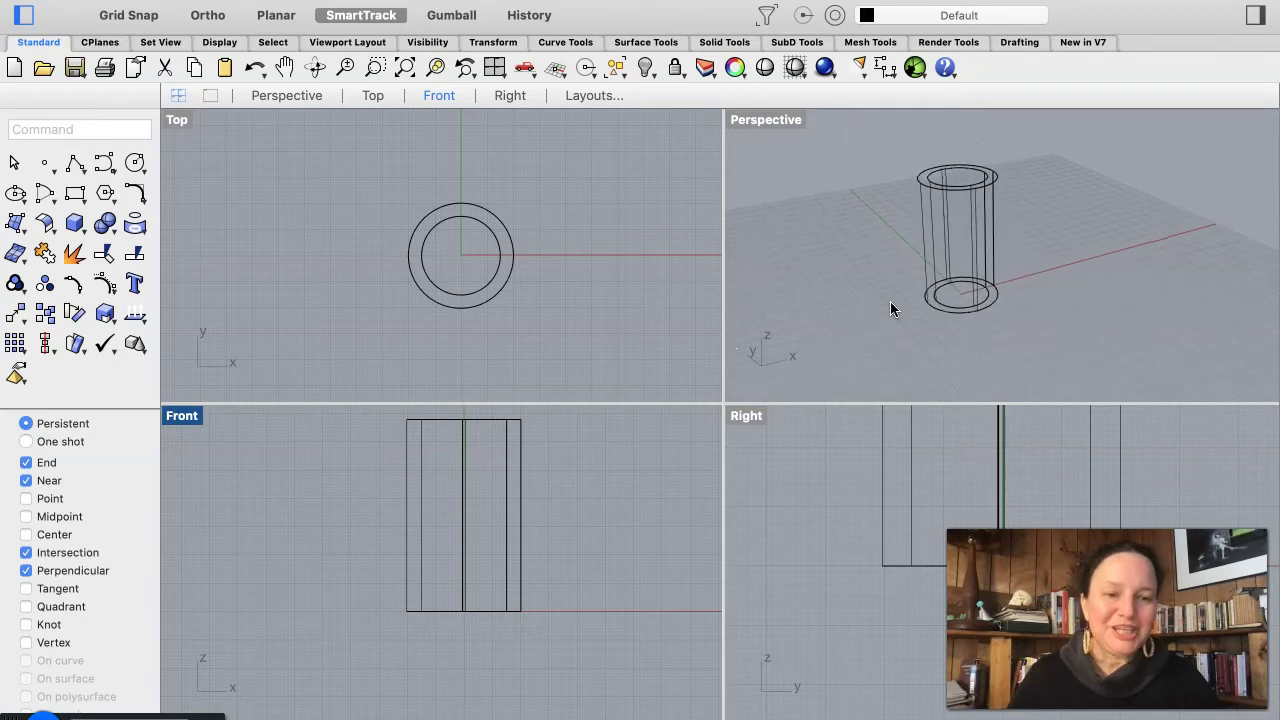
click(862, 495)
scroll(857, 496, down, 6)
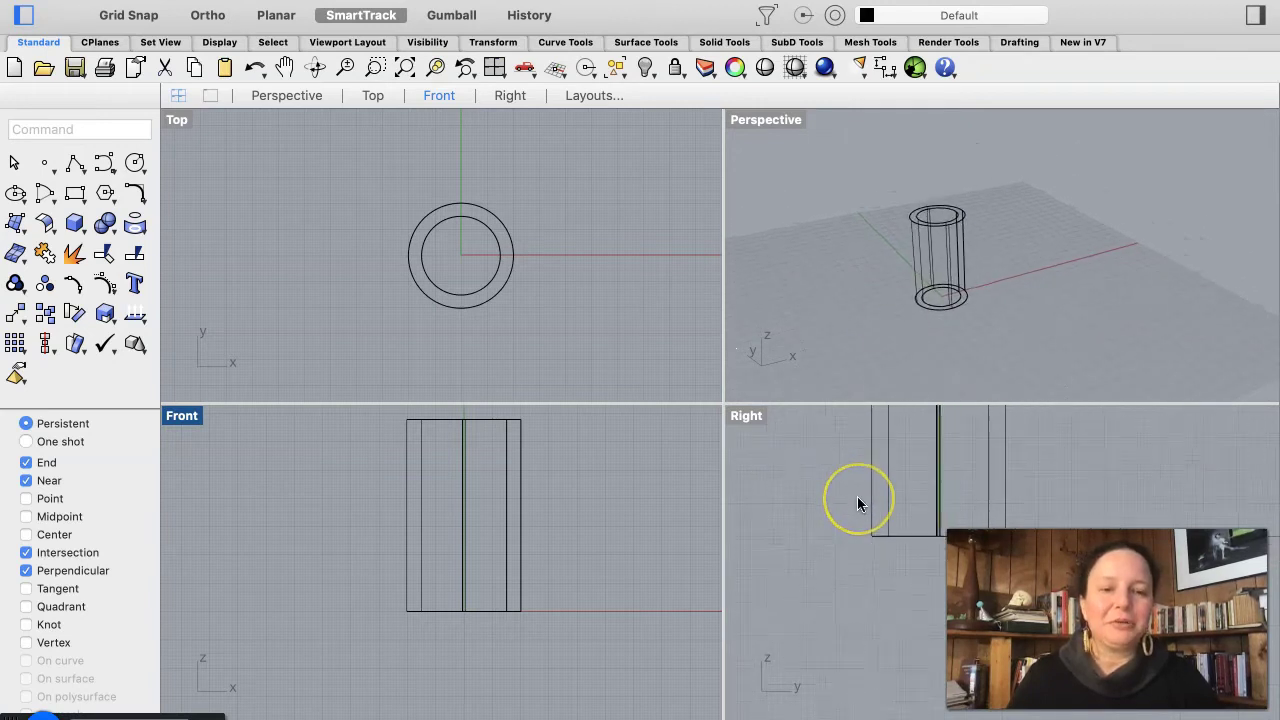
scroll(857, 496, up, 5)
click(862, 493)
click(557, 514)
scroll(550, 555, down, 2)
scroll(549, 550, down, 2)
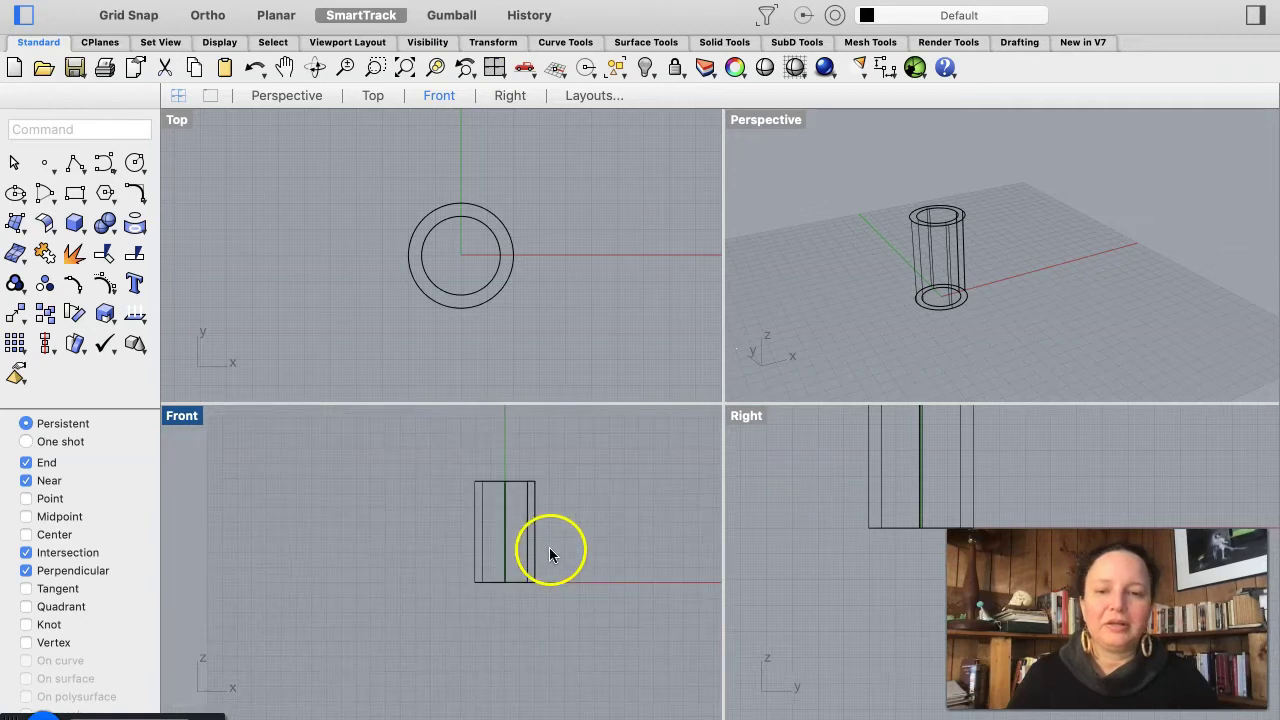
scroll(590, 482, up, 3)
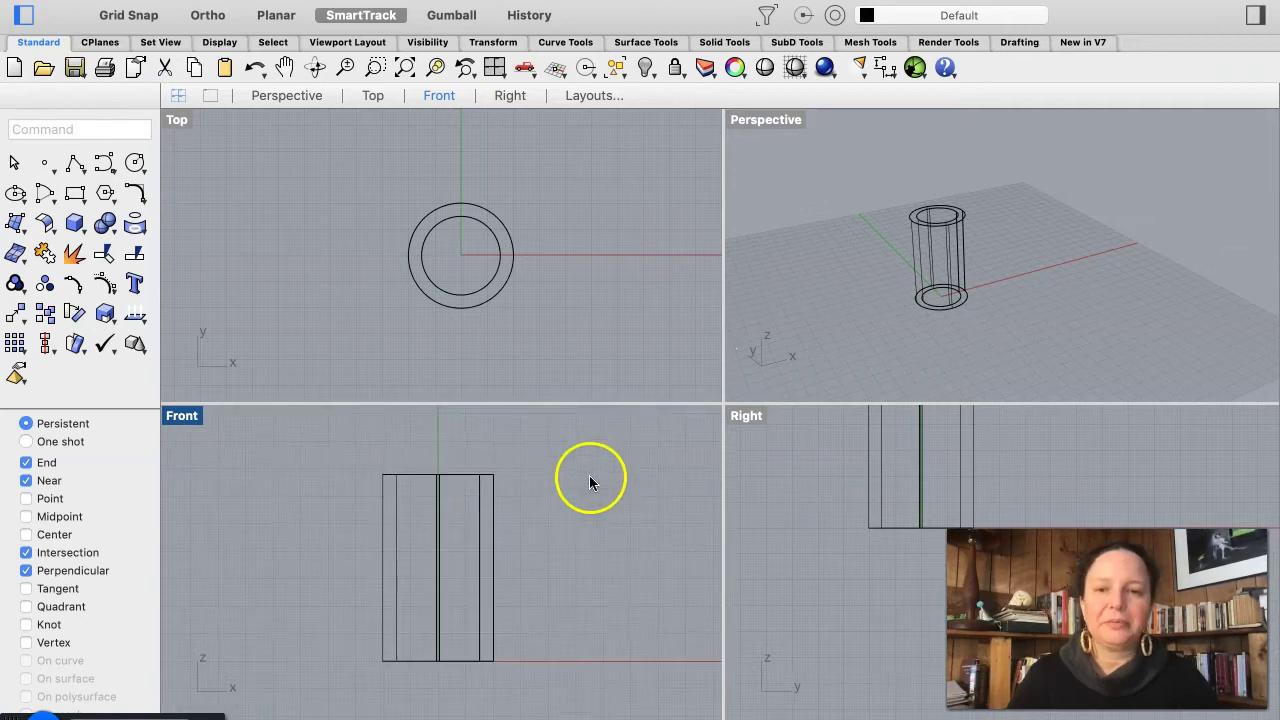
scroll(523, 330, down, 2)
scroll(523, 328, down, 4)
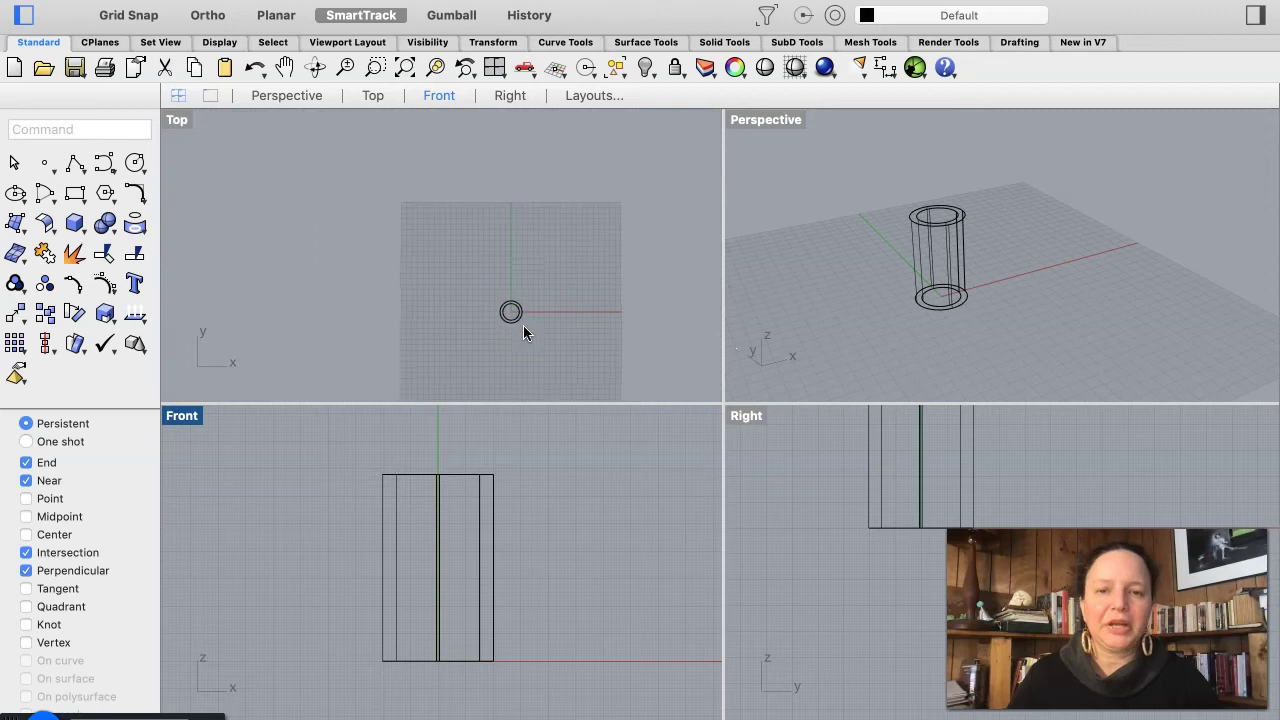
scroll(537, 287, up, 5)
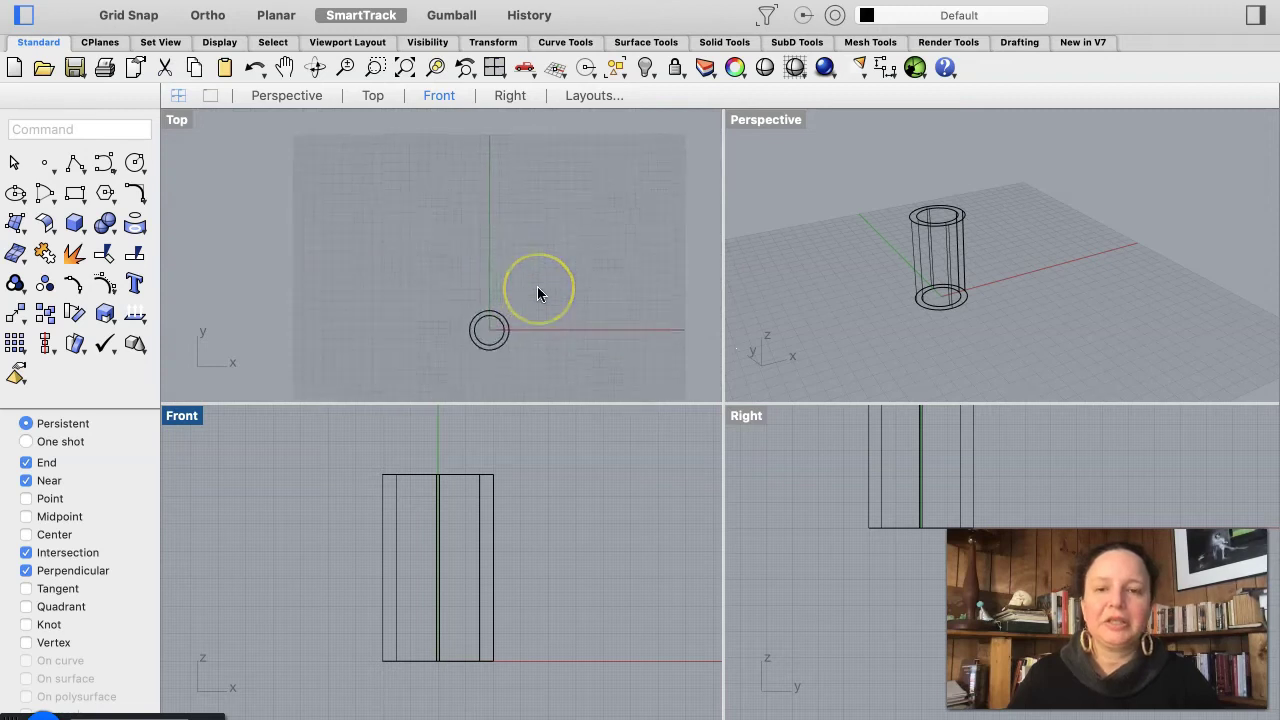
scroll(537, 290, down, 4)
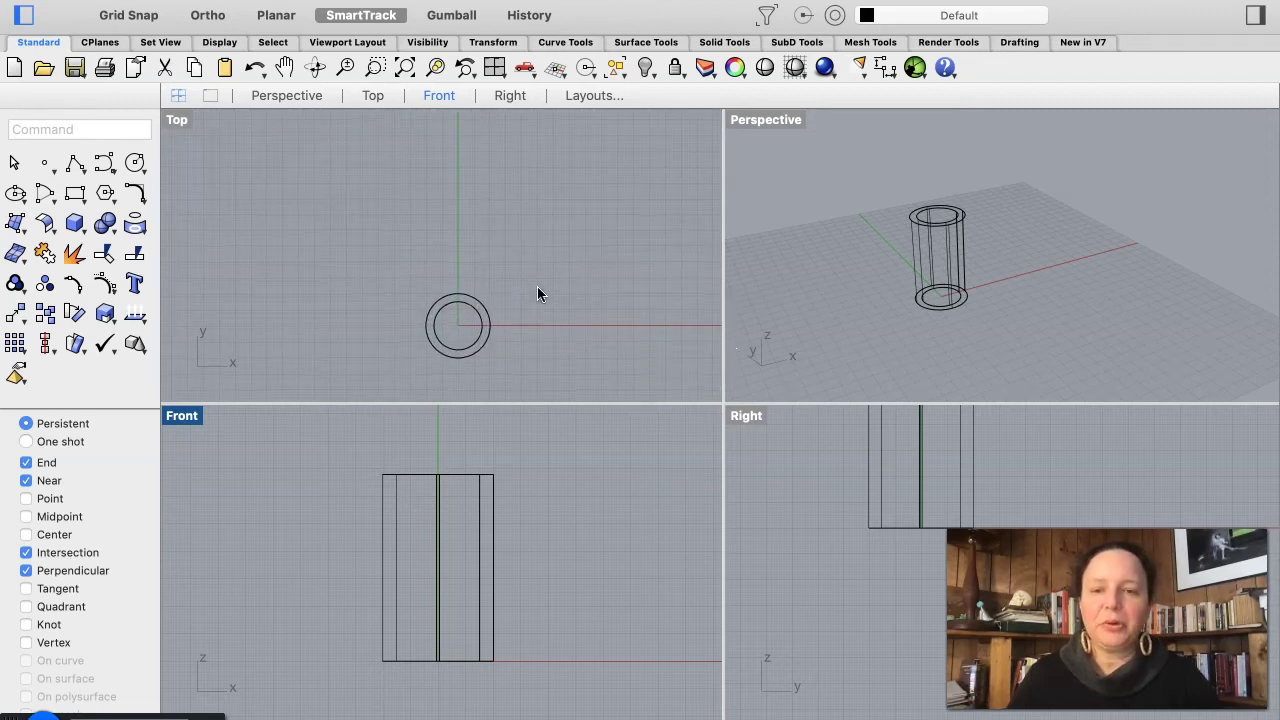
Step: Pan the Top view sideways and vertically to look over the grid around the tube's plan
click(786, 223)
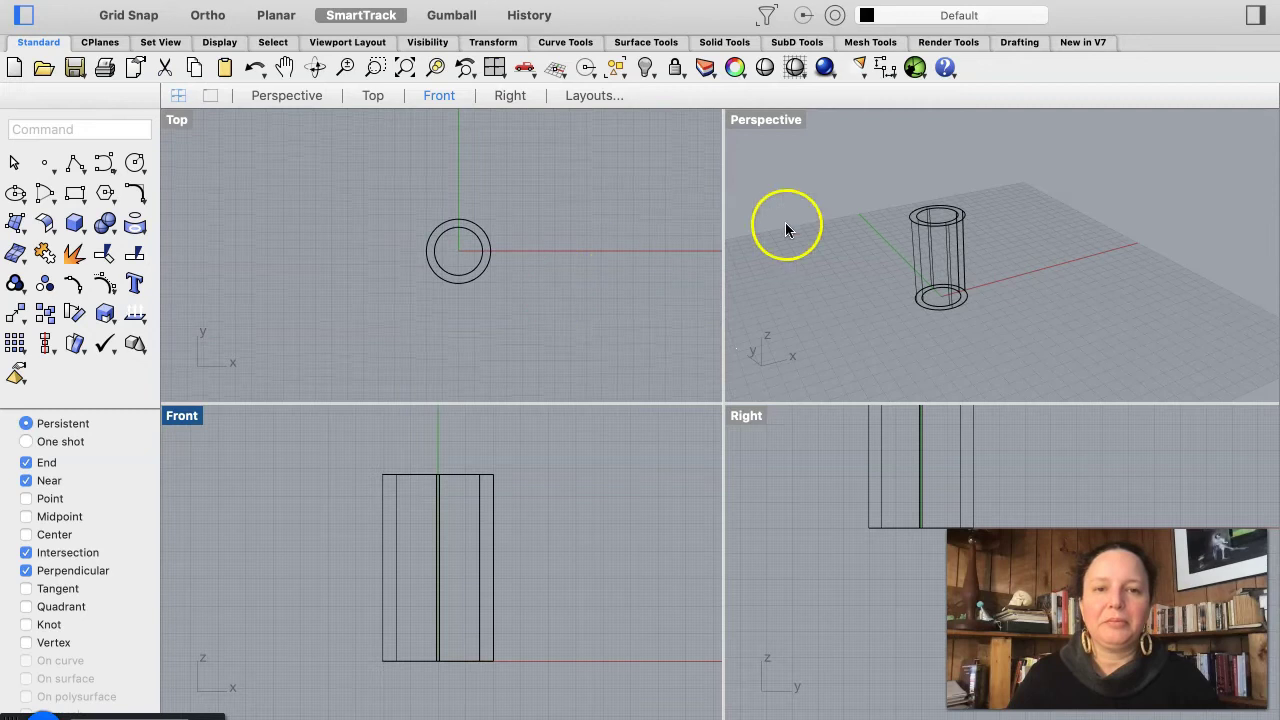
click(860, 264)
click(612, 313)
click(595, 243)
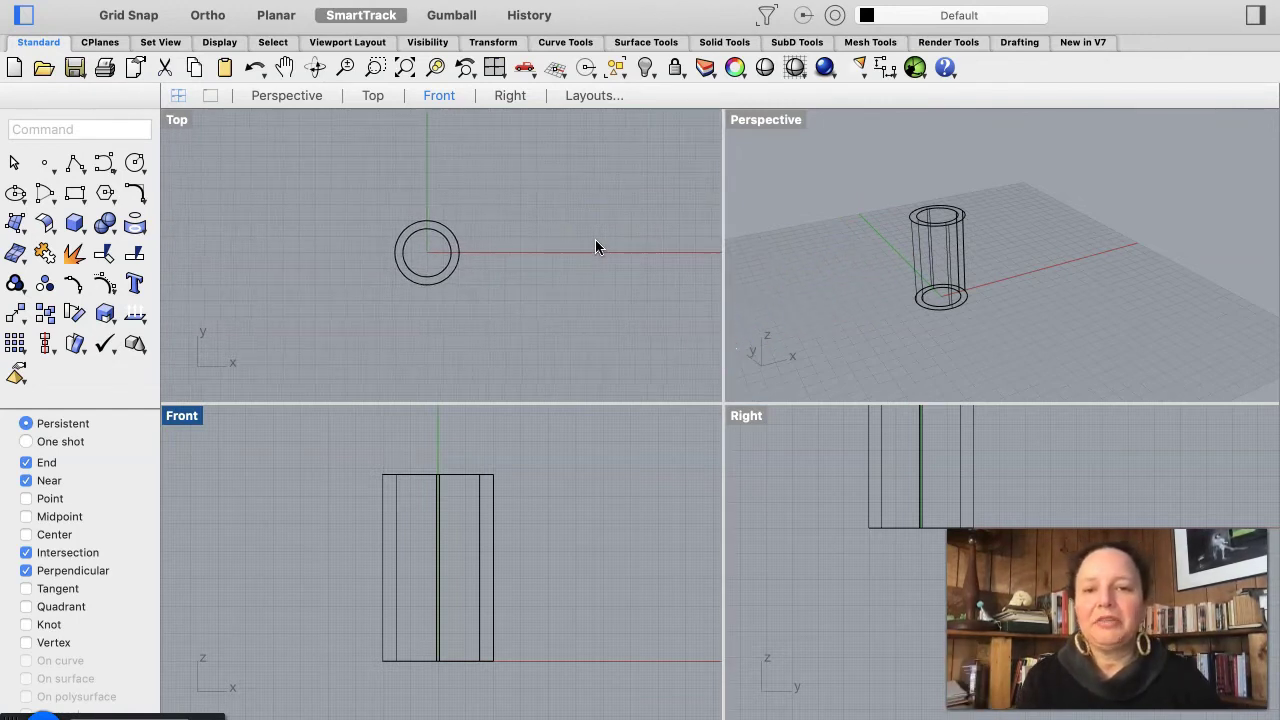
scroll(595, 247, right, 5)
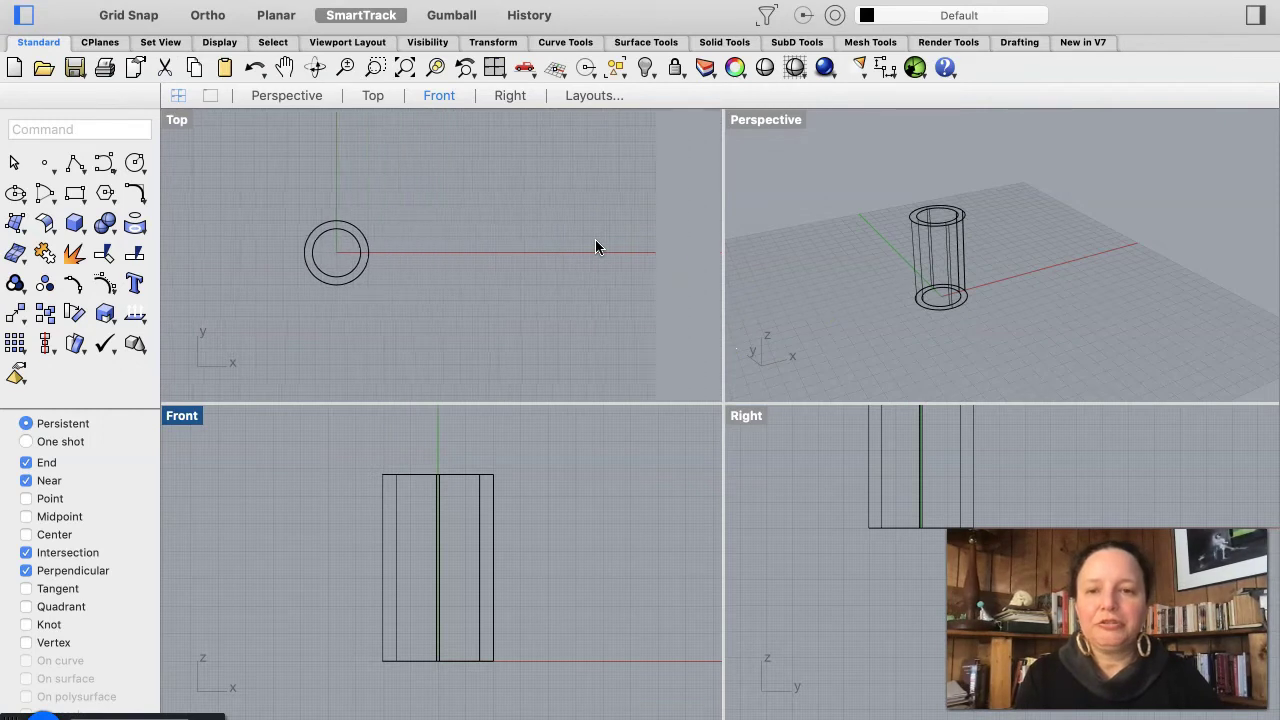
scroll(595, 247, left, 3)
scroll(595, 247, up, 2)
scroll(595, 247, down, 4)
scroll(595, 247, down, 1)
scroll(595, 247, right, 2)
scroll(595, 247, left, 5)
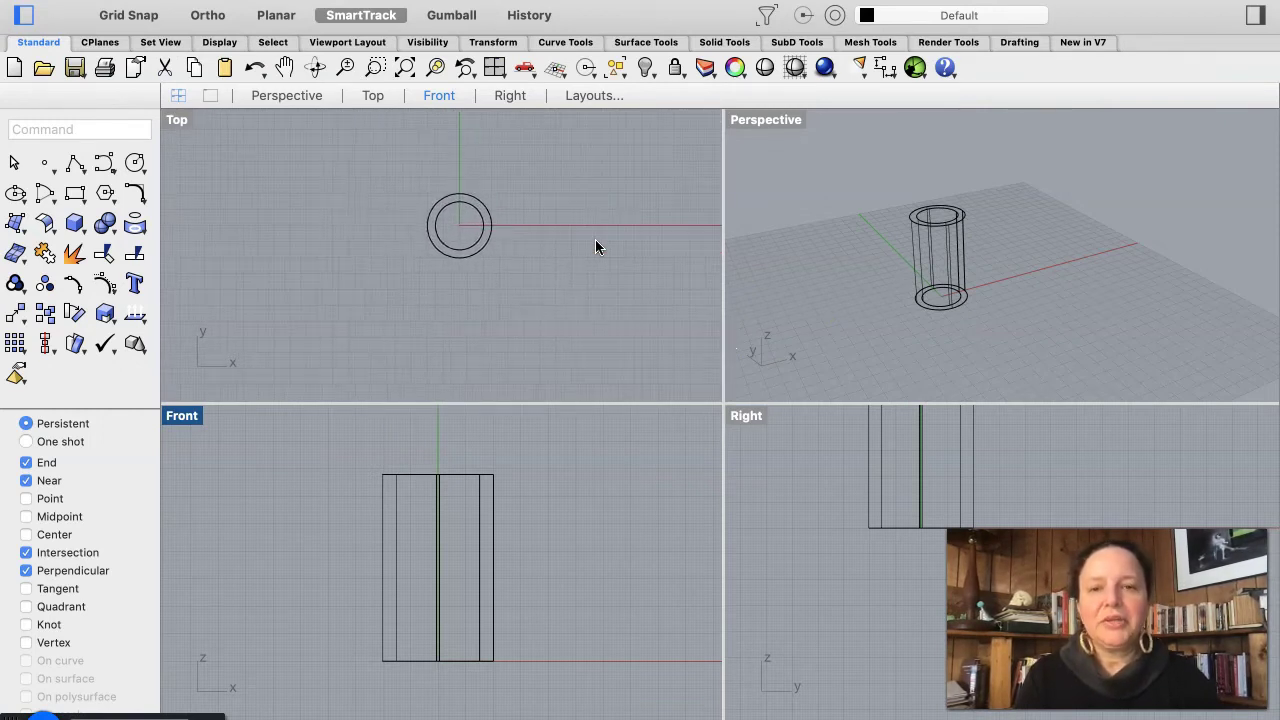
scroll(595, 247, left, 5)
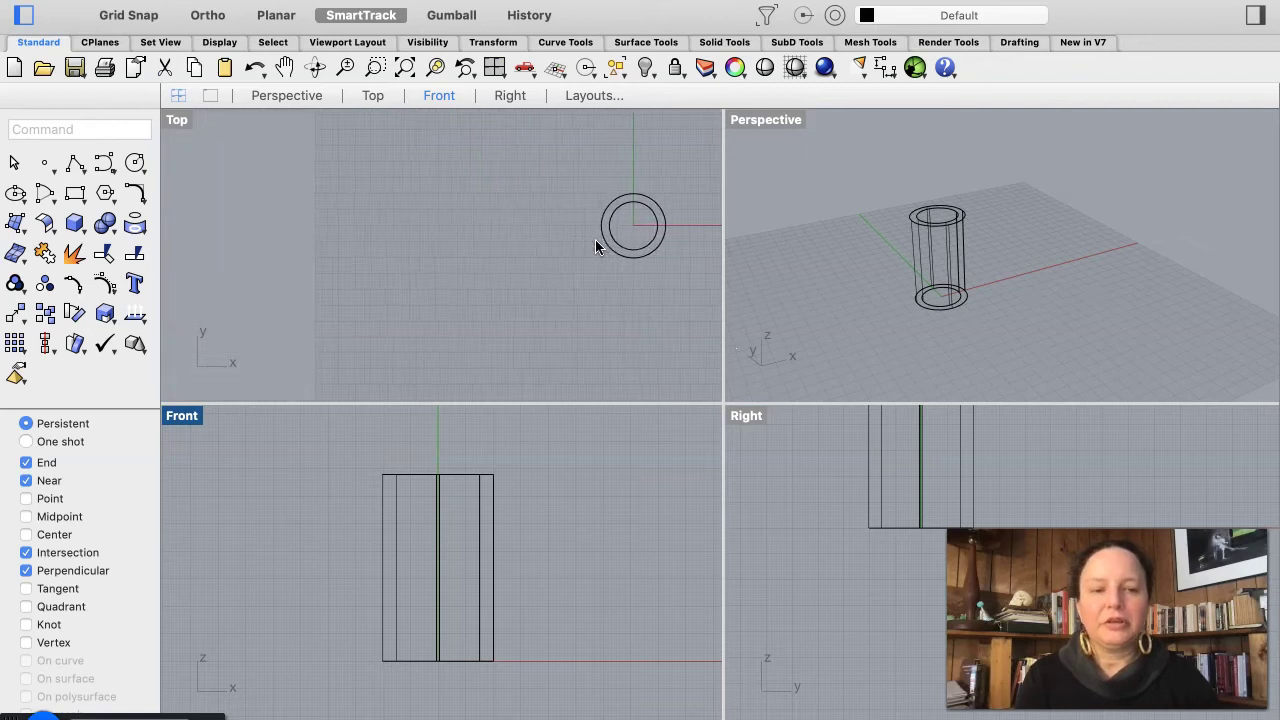
scroll(595, 247, right, 10)
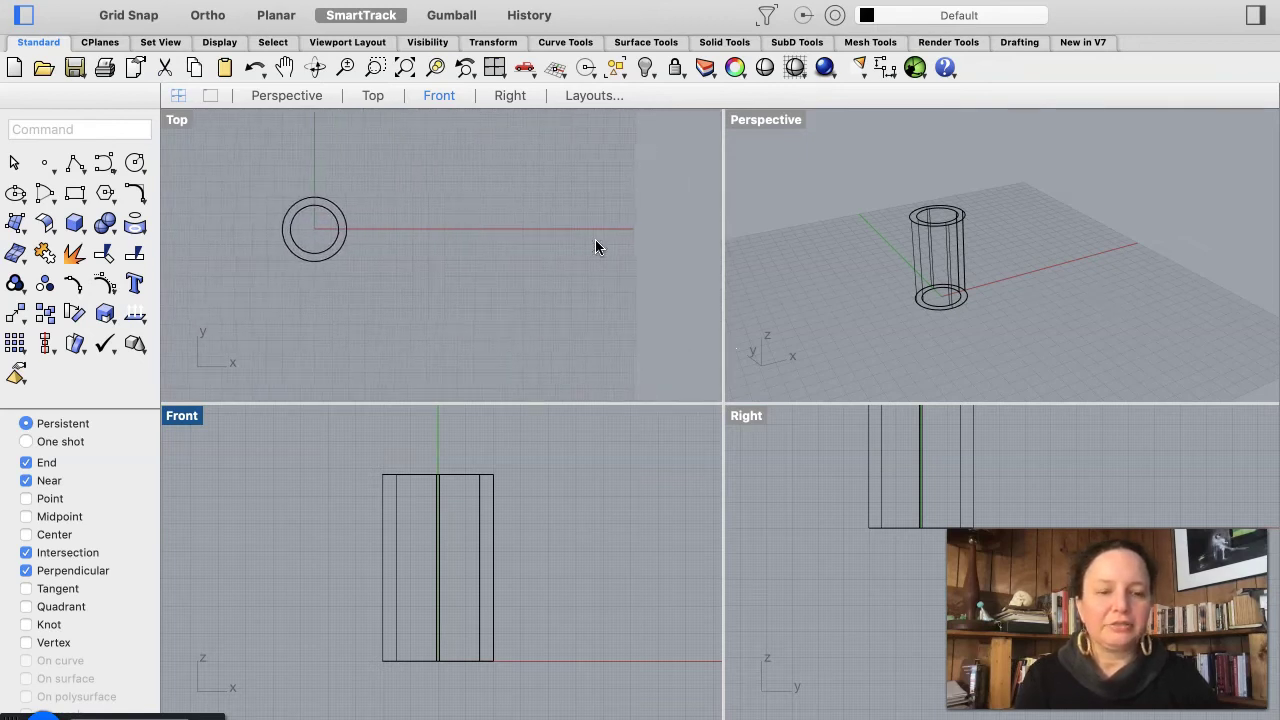
scroll(595, 247, left, 7)
scroll(595, 247, right, 2)
scroll(595, 247, right, 6)
scroll(595, 247, up, 2)
scroll(595, 247, left, 6)
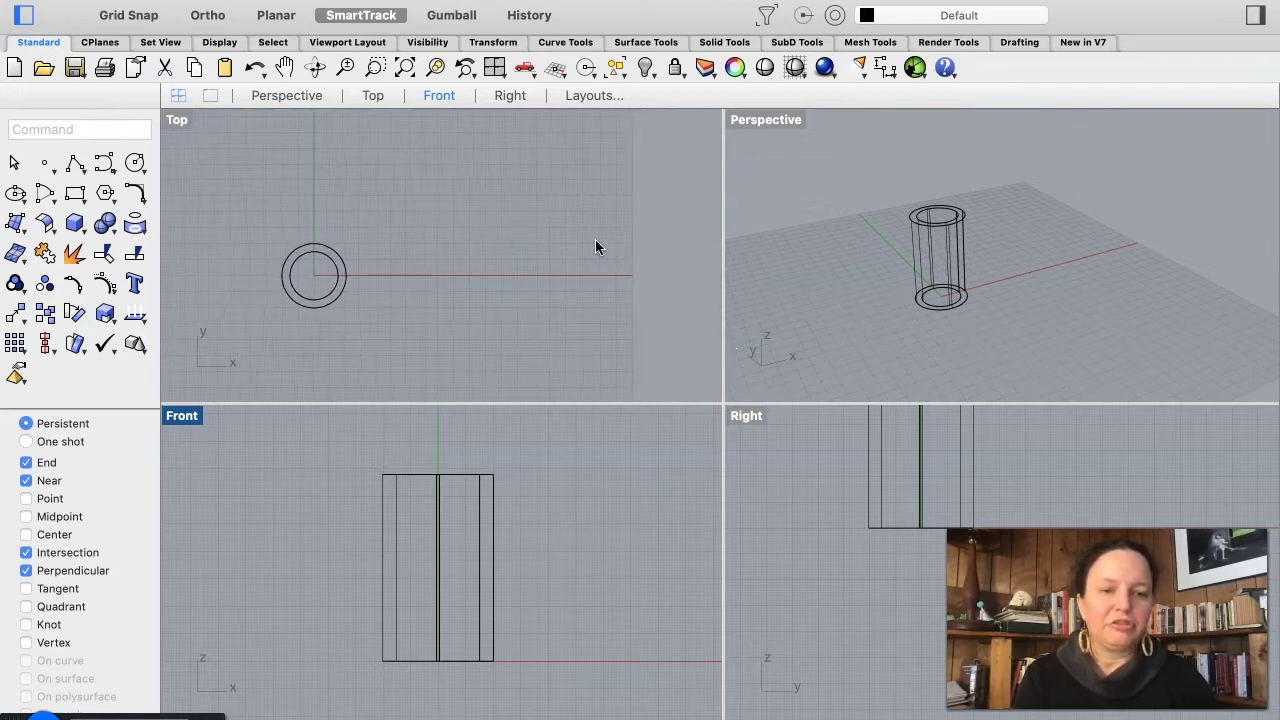
scroll(595, 247, left, 3)
Step: Pan the Front and Right views to look over the tube's side elevations
click(603, 375)
click(617, 486)
scroll(617, 490, right, 10)
scroll(617, 490, left, 14)
scroll(617, 490, up, 3)
scroll(619, 492, right, 6)
scroll(620, 492, left, 3)
scroll(620, 492, down, 2)
click(624, 490)
scroll(988, 440, up, 5)
scroll(988, 440, left, 2)
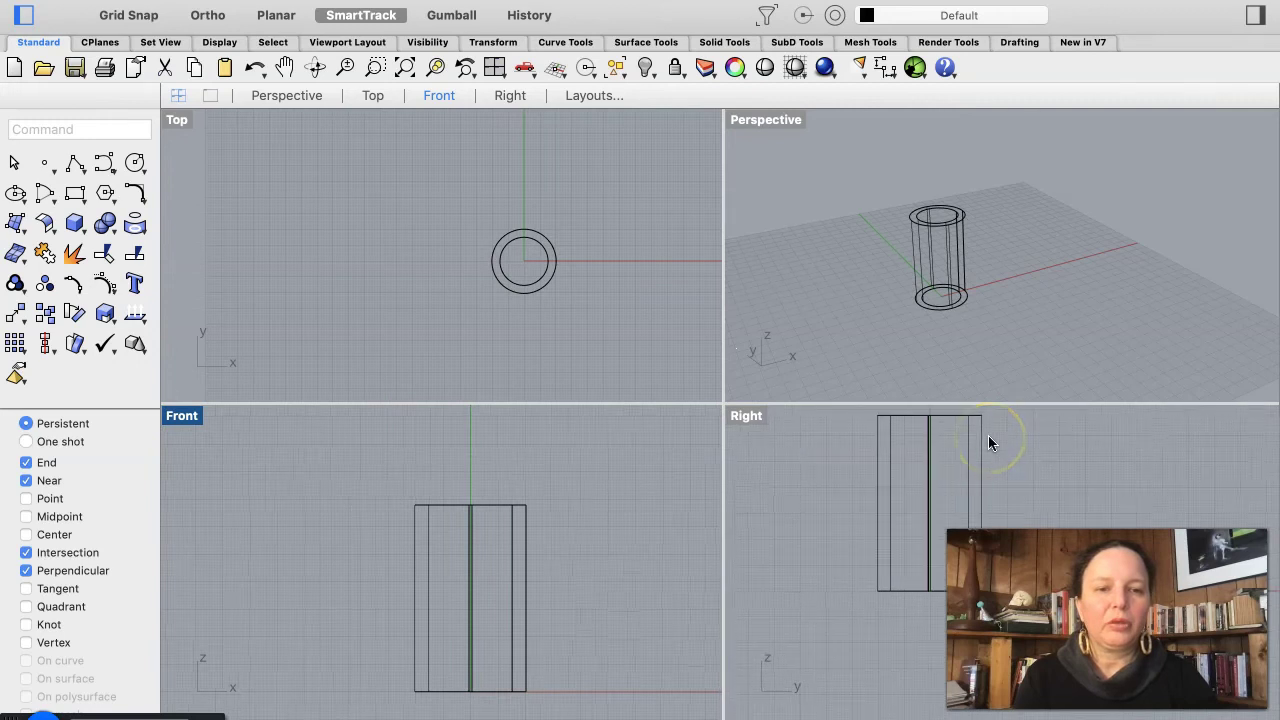
scroll(988, 442, down, 5)
Step: Orbit the Perspective view all the way around the tube and the construction grid to inspect every side
click(966, 220)
click(1137, 243)
scroll(1137, 245, down, 5)
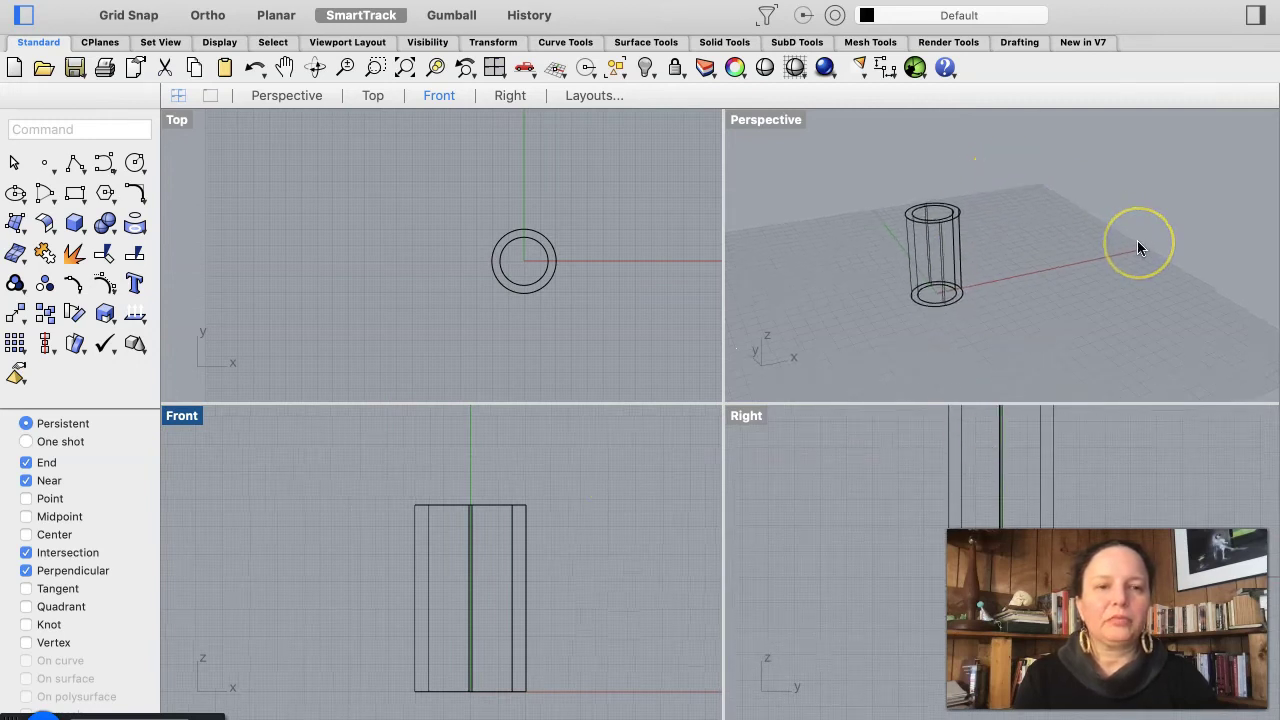
scroll(1137, 243, up, 5)
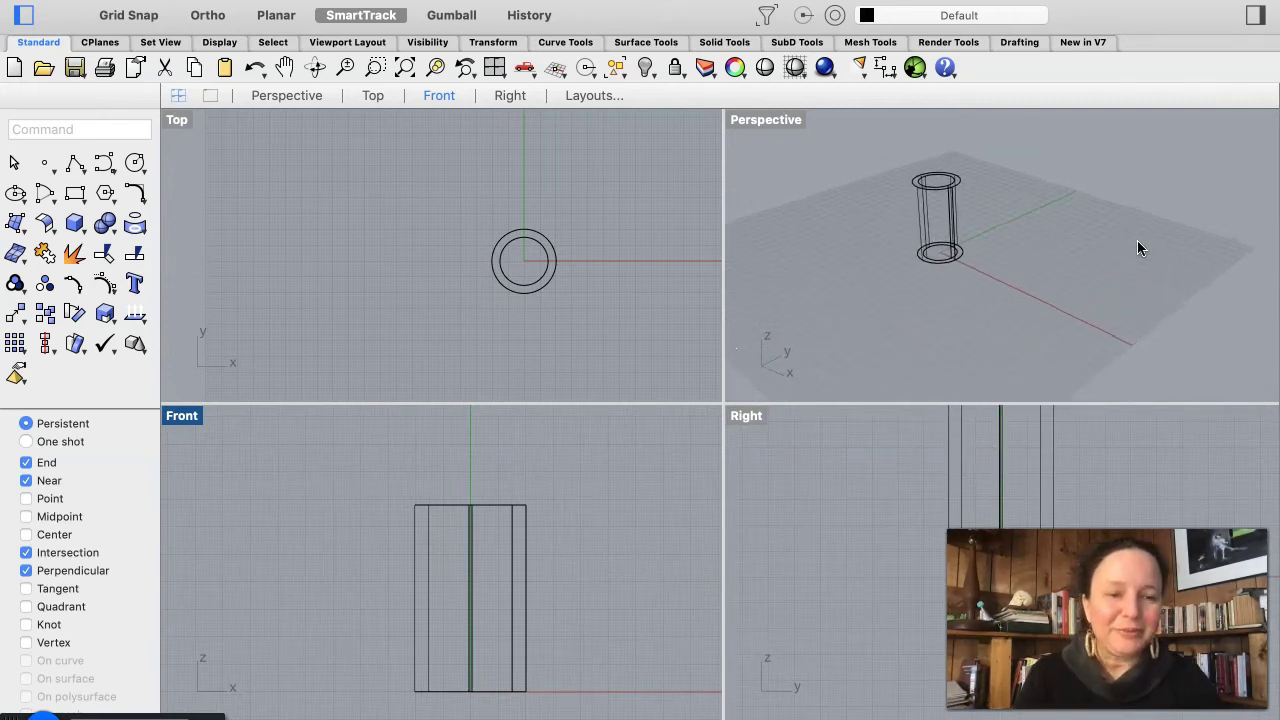
scroll(1137, 248, right, 5)
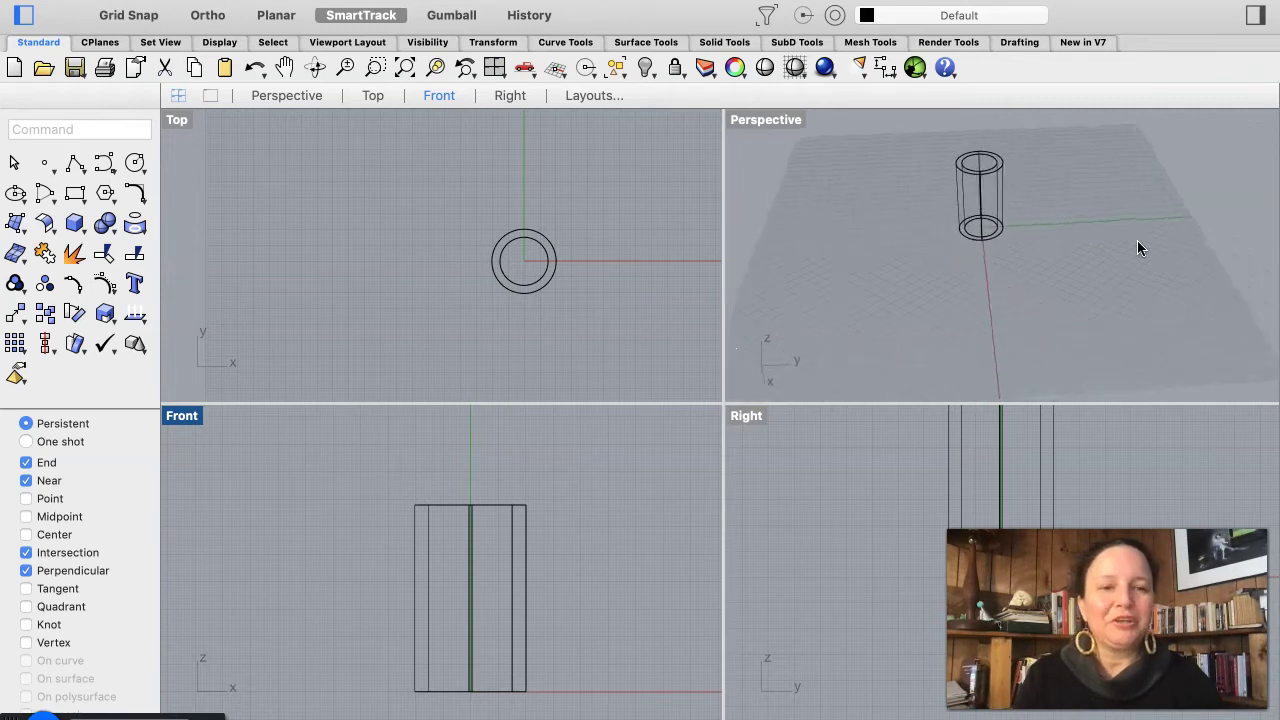
scroll(1137, 248, right, 10)
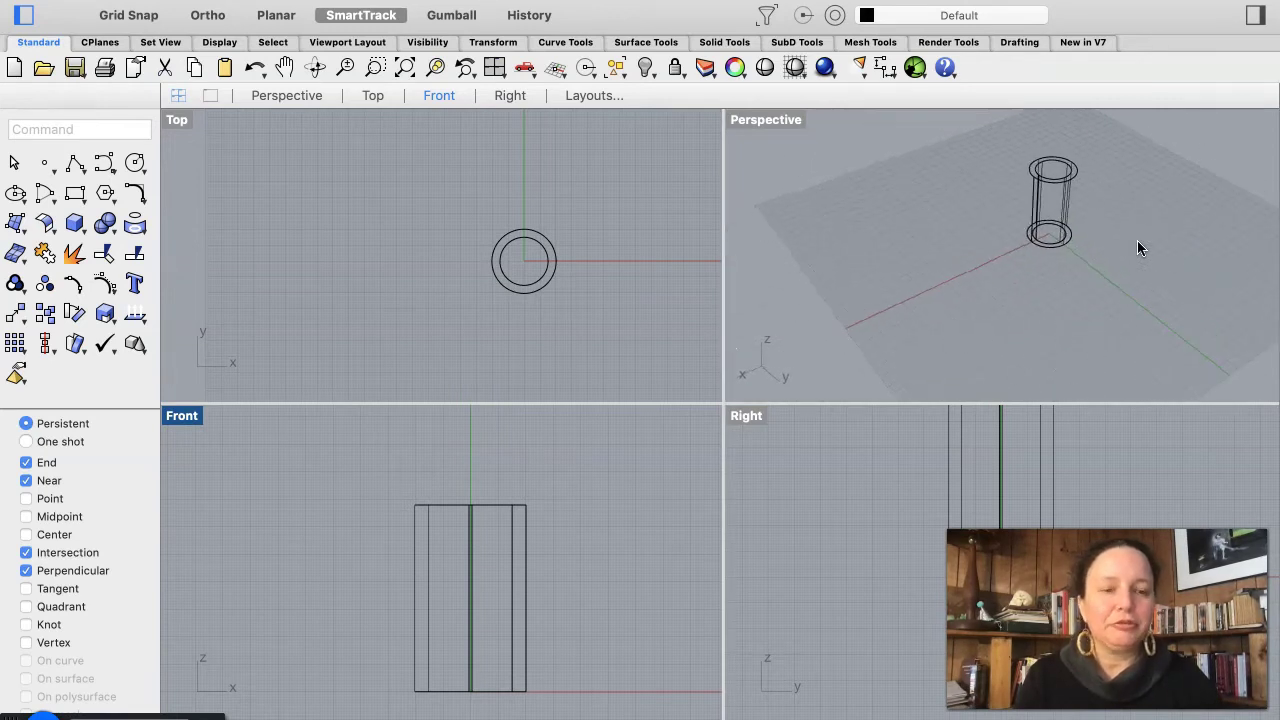
scroll(1137, 248, right, 10)
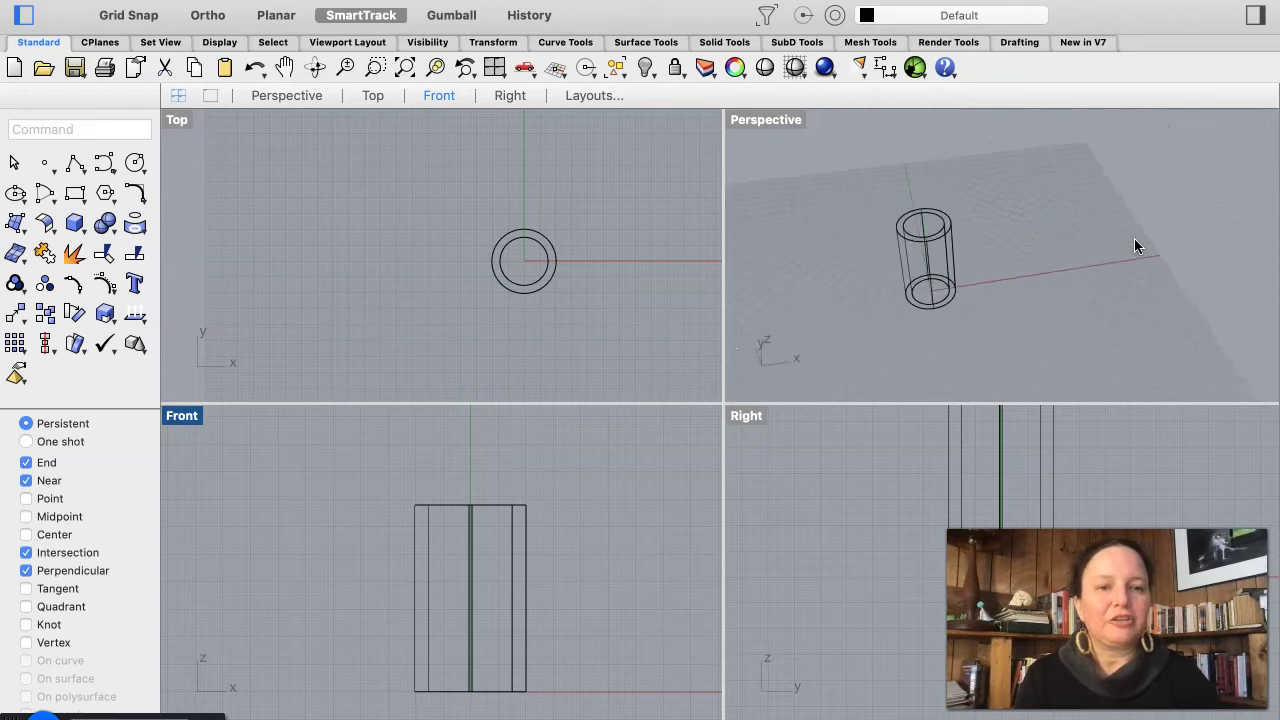
scroll(1134, 246, right, 10)
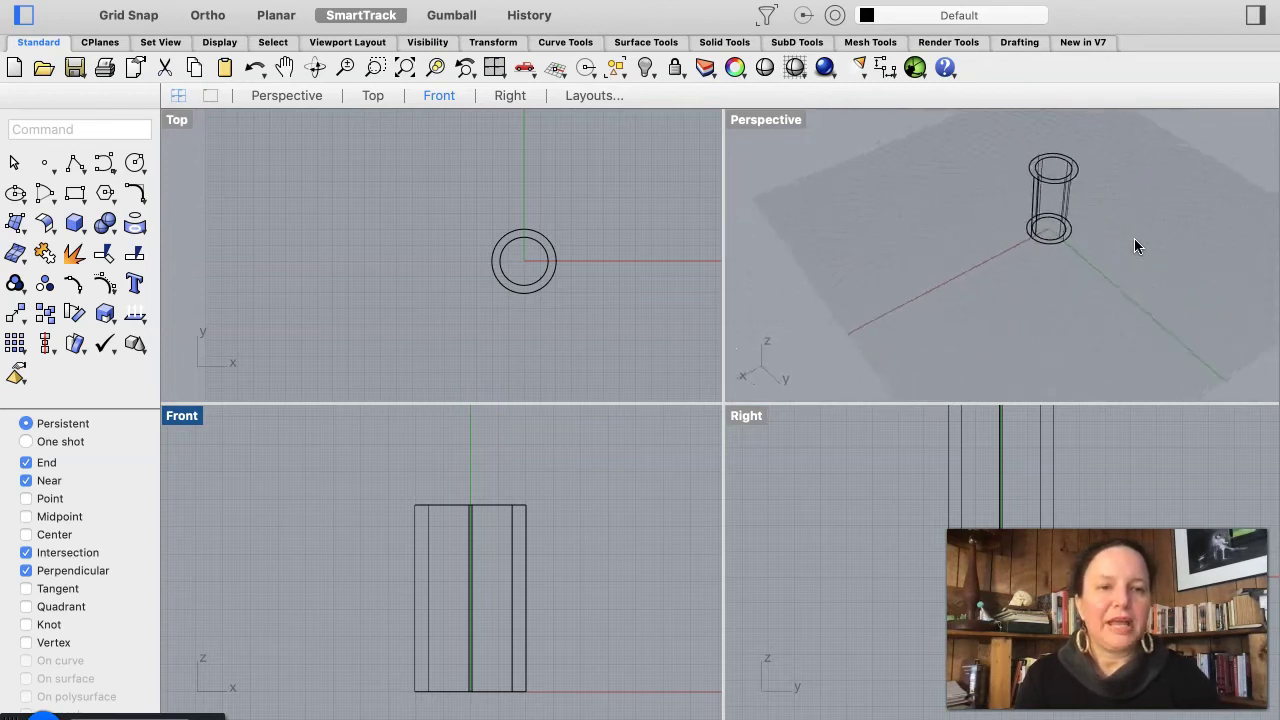
scroll(1134, 246, right, 6)
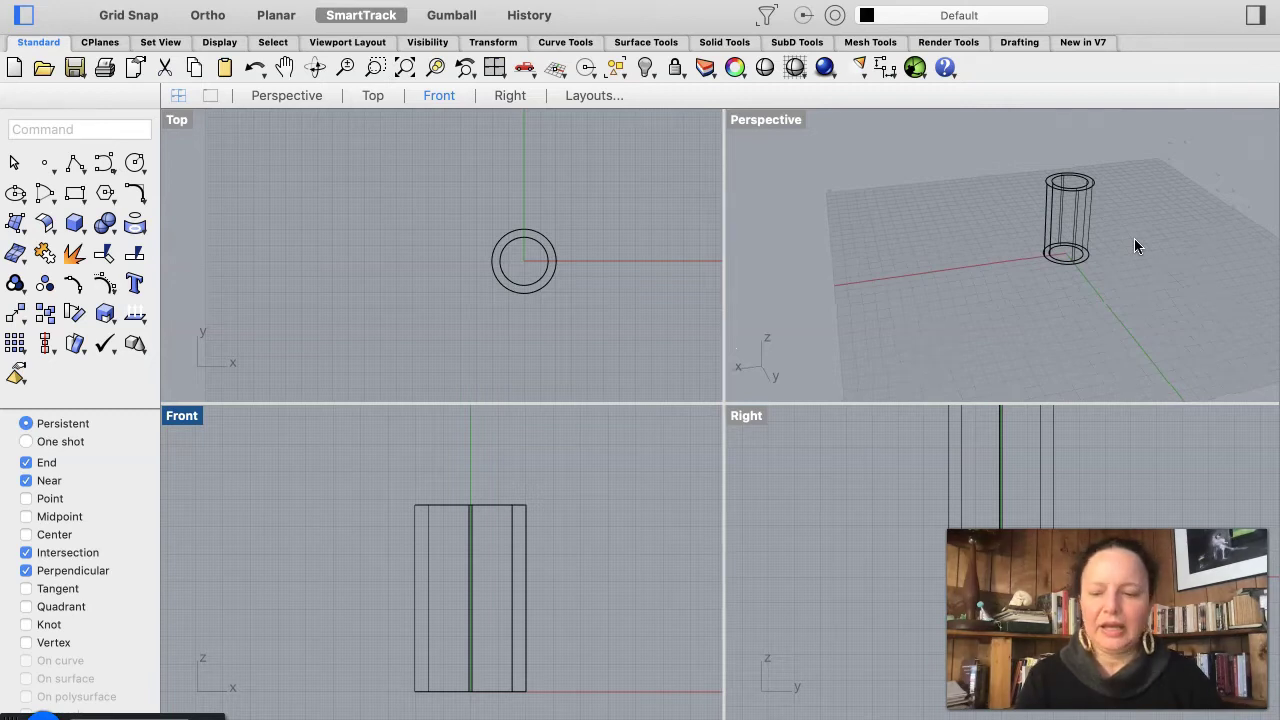
Step: Pan the Perspective view sideways across the tube and grid without changing the viewing angle
scroll(1134, 246, right, 3)
scroll(1134, 246, right, 5)
scroll(1134, 246, left, 8)
scroll(1134, 246, right, 8)
scroll(1134, 246, right, 2)
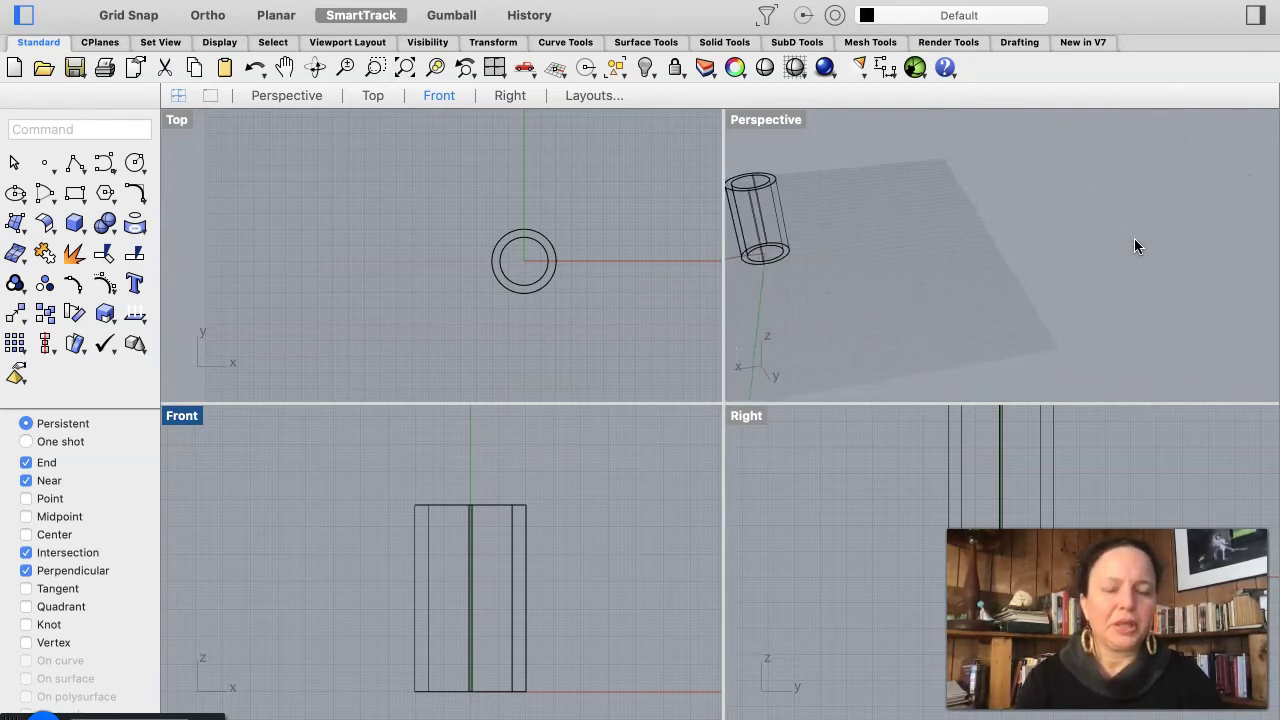
Step: Pan the Perspective view back and forth, ending with the tube and both grid axes in view
scroll(1134, 246, left, 8)
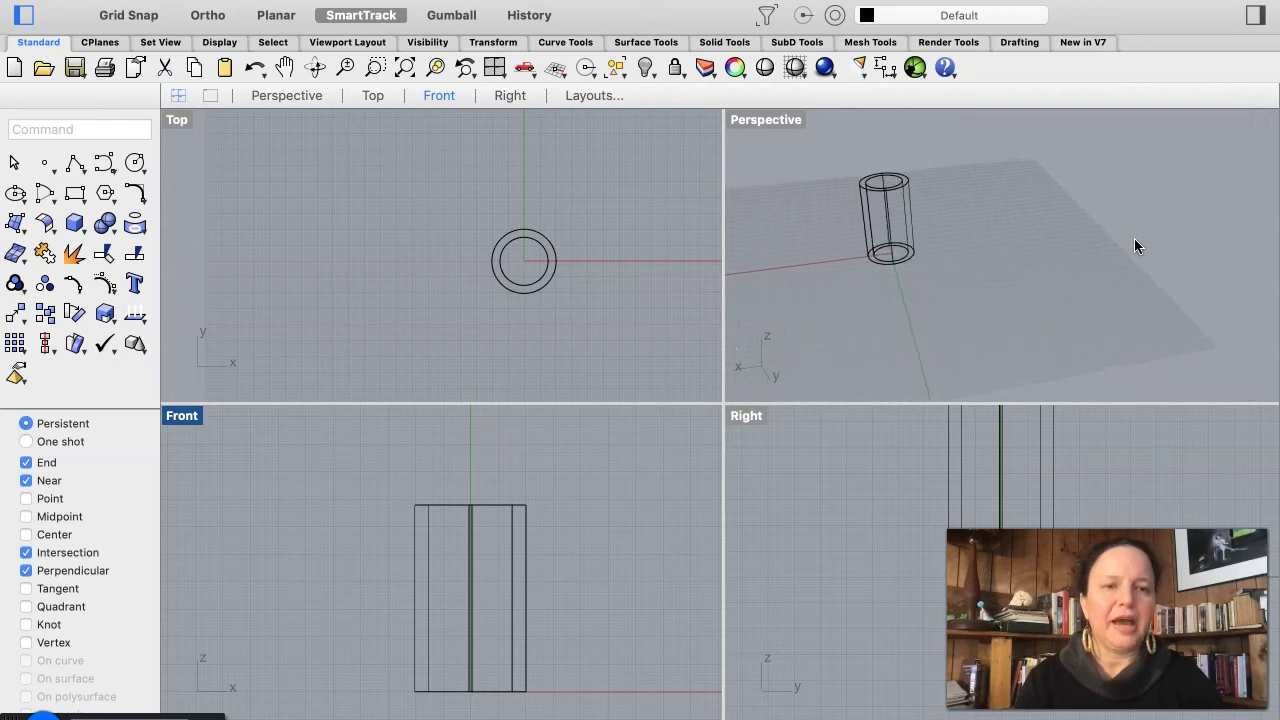
scroll(1134, 246, left, 5)
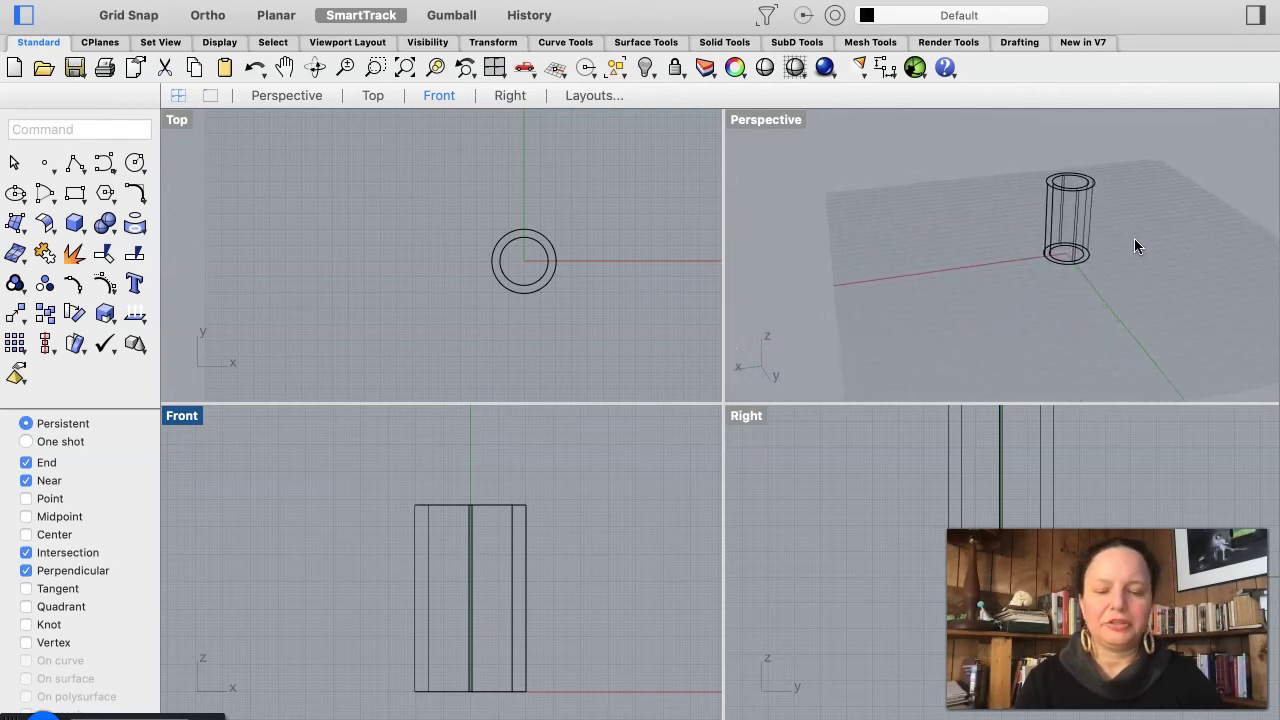
scroll(1134, 246, right, 4)
scroll(1134, 246, right, 2)
scroll(1134, 246, left, 3)
scroll(1134, 246, right, 5)
scroll(1134, 246, left, 3)
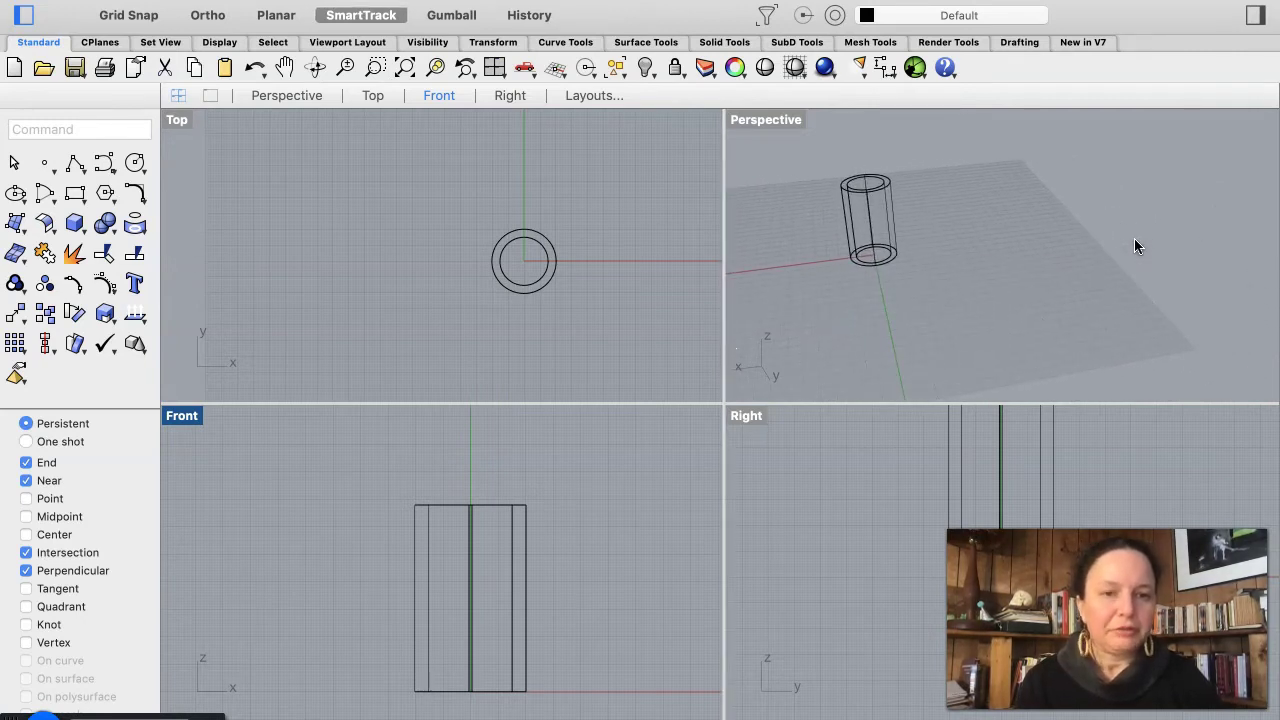
scroll(1134, 246, left, 5)
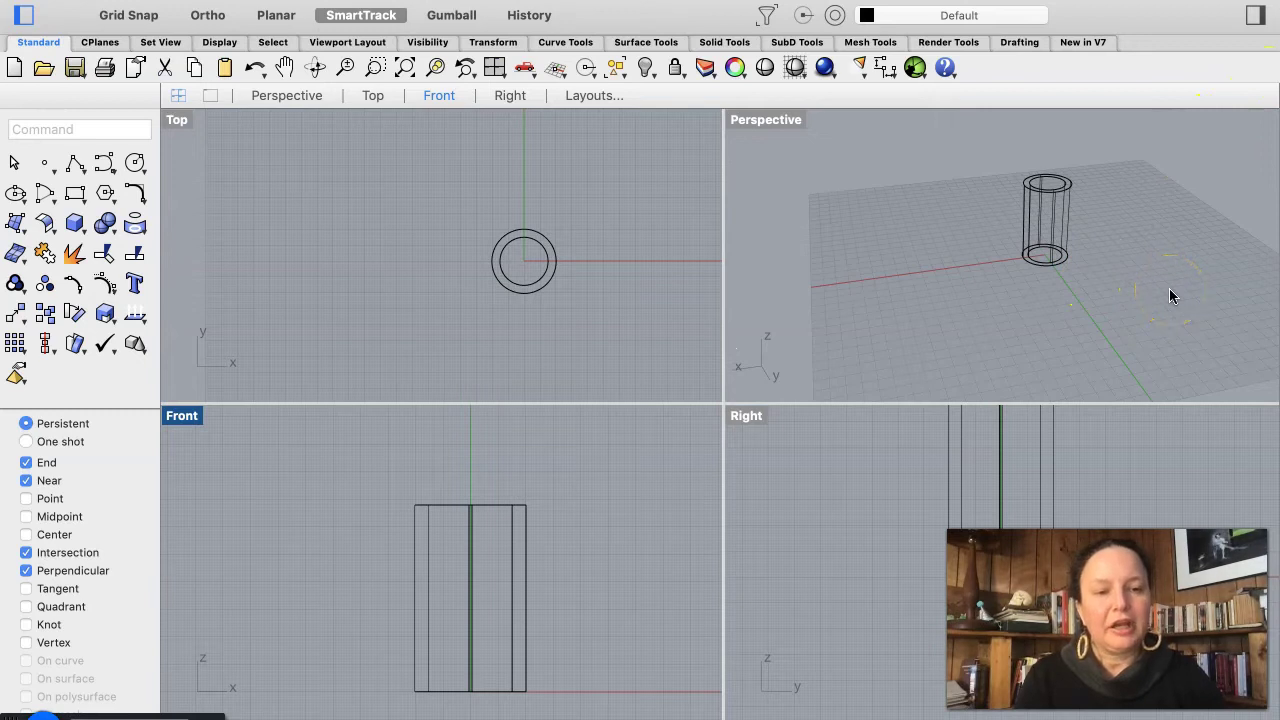
Step: Orbit the Perspective view to a lower angle and zoom in and out, finishing close on the tube
drag(1163, 292, 1010, 315)
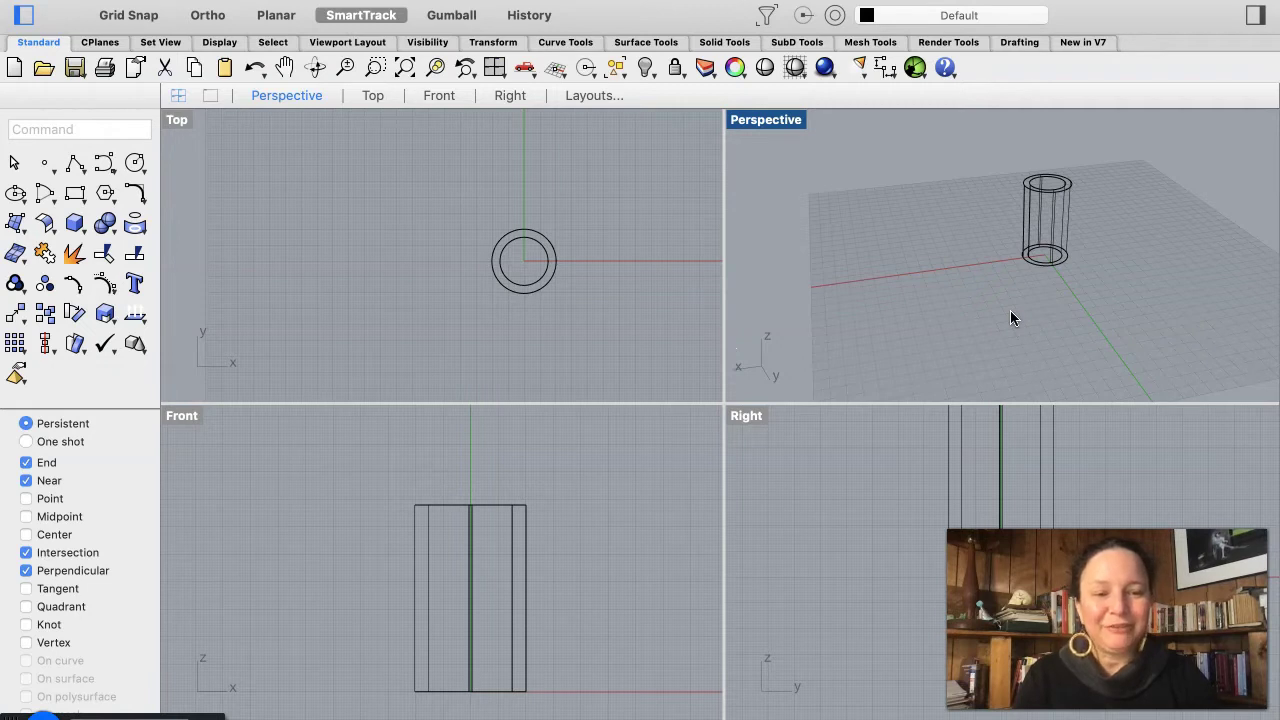
right_drag(1140, 374, 1080, 223)
scroll(1080, 230, down, 5)
scroll(1082, 231, up, 8)
scroll(1080, 223, down, 2)
click(983, 206)
click(1034, 166)
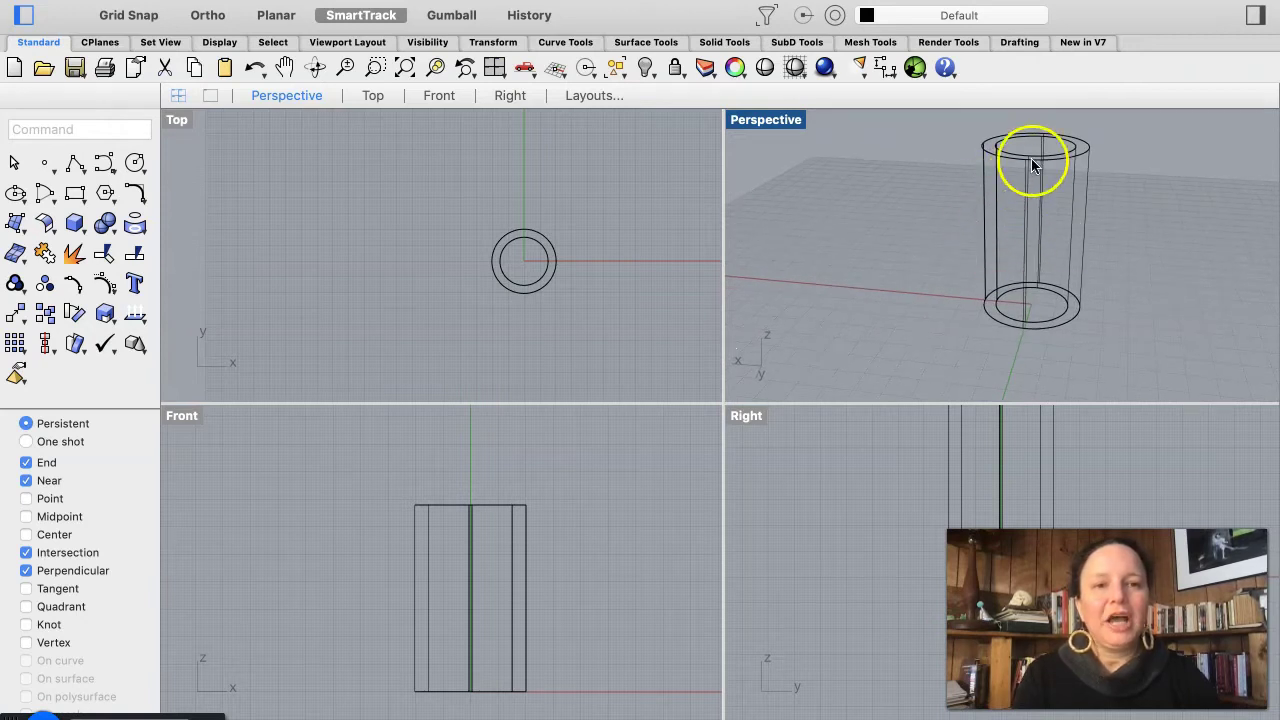
scroll(1034, 166, up, 3)
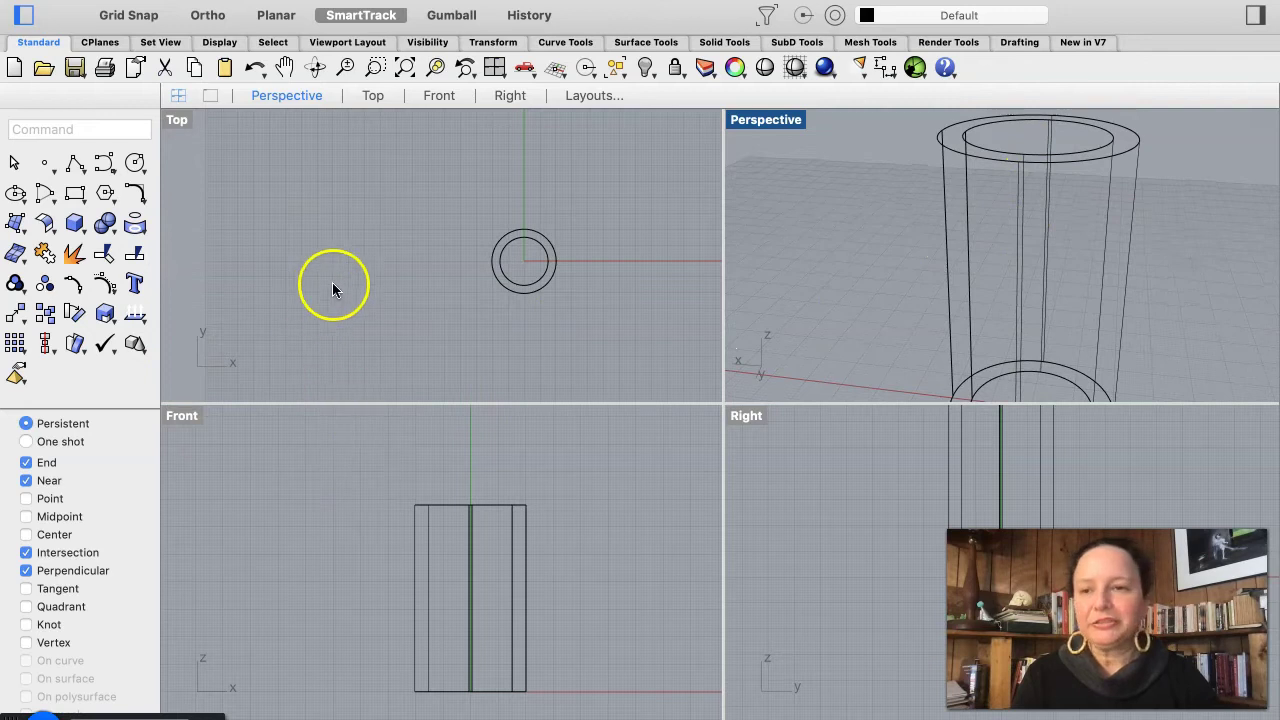
click(75, 222)
mouse_move(166, 316)
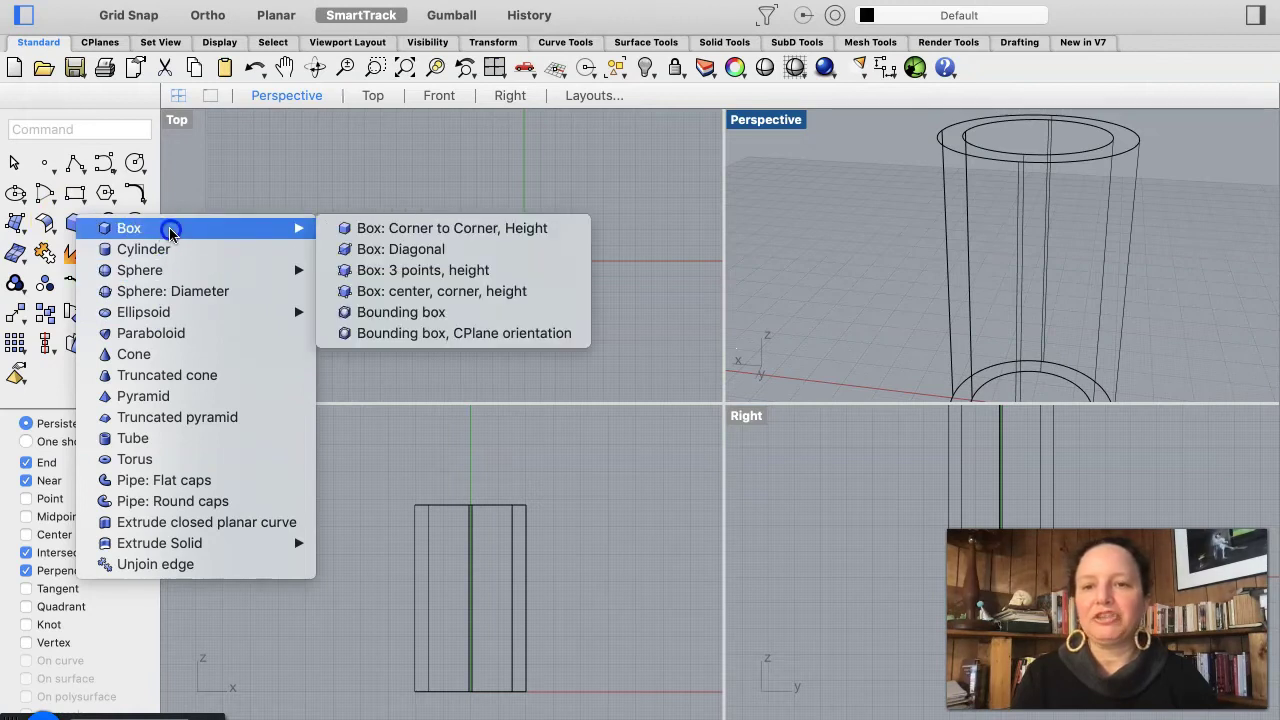
click(233, 153)
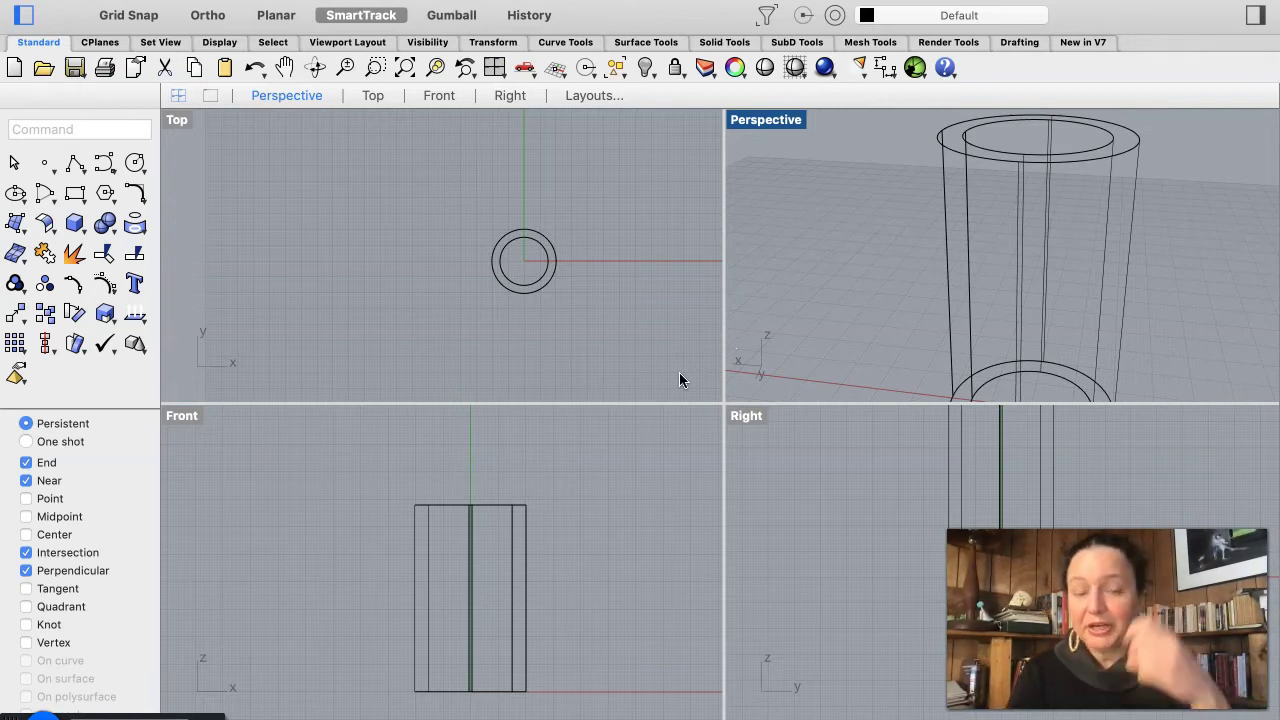
Step: Resize the viewports so Top and Perspective are slightly taller than Front and Right, and make Top active
click(613, 420)
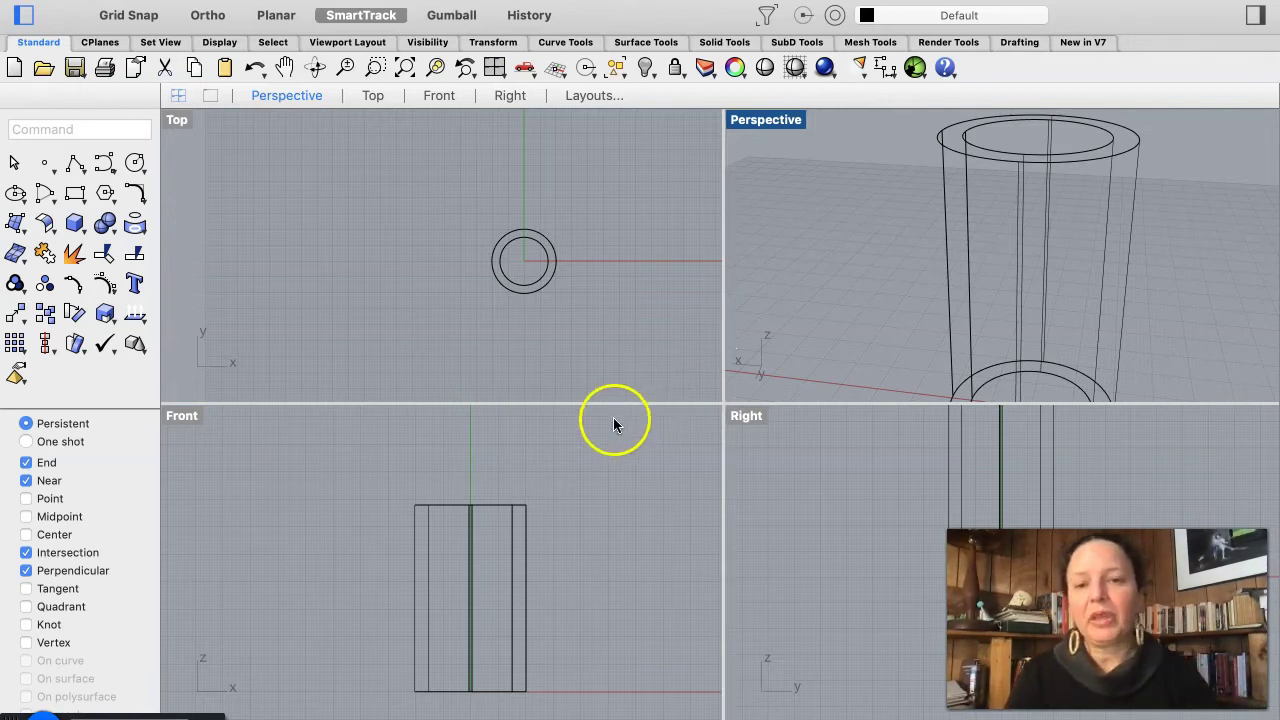
click(519, 344)
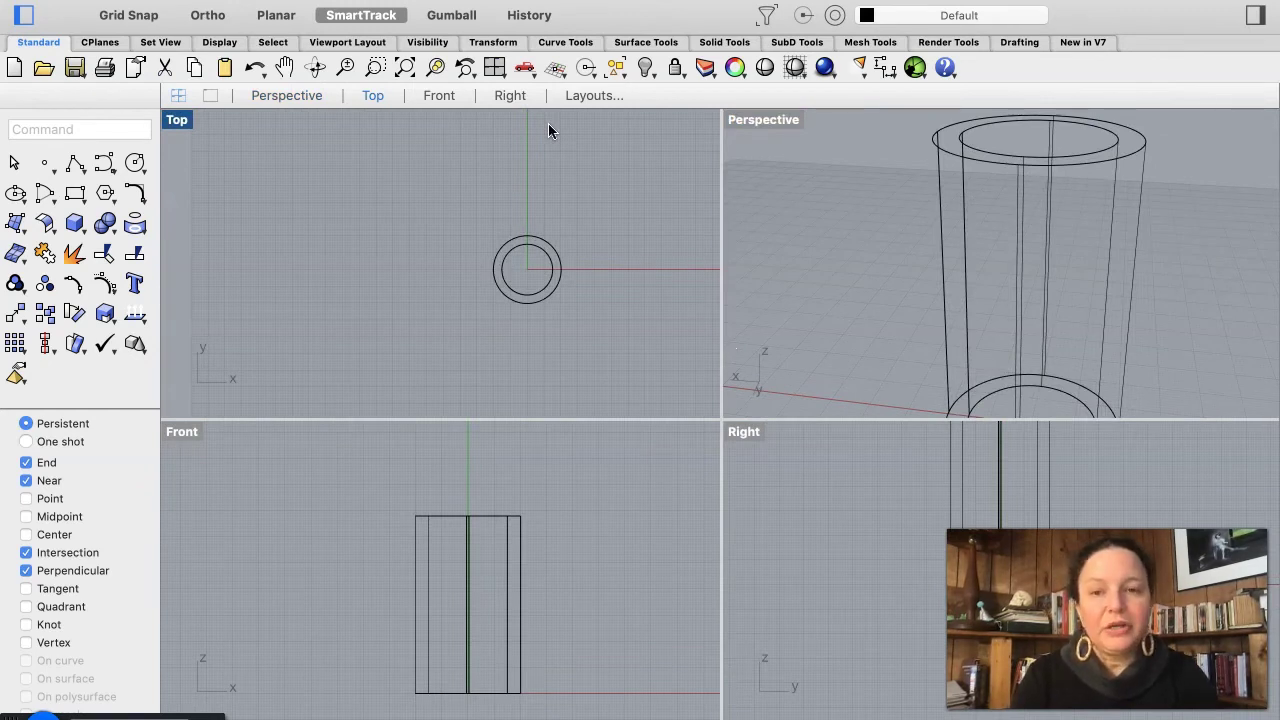
click(585, 170)
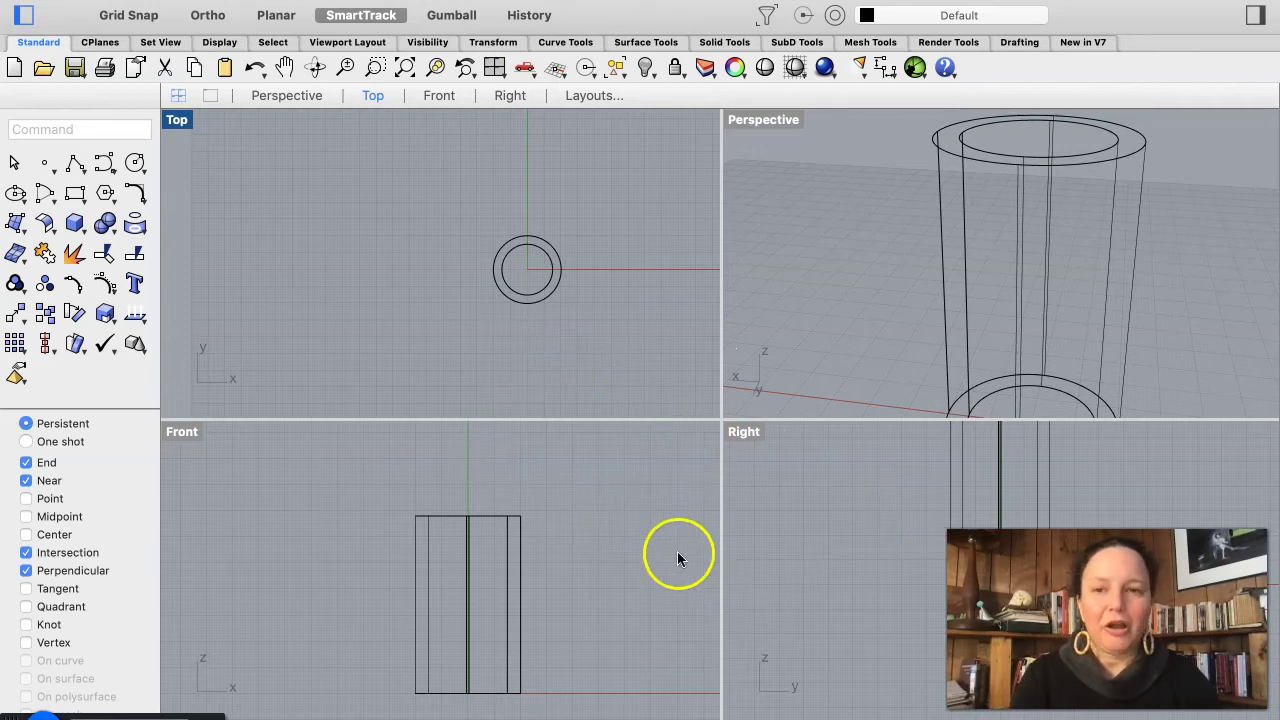
Step: Draw a single-segment polyline starting near the tube's centre in the Top view and ending above and outside the tube in the Right view
click(75, 163)
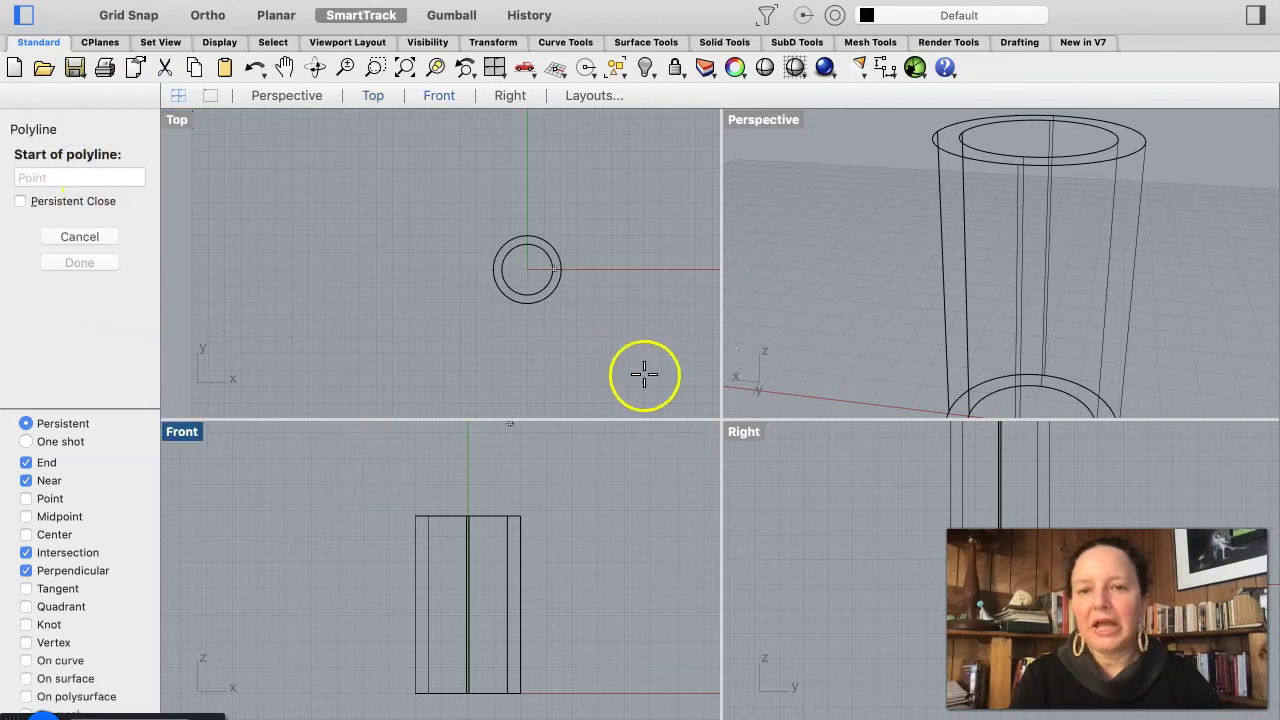
click(525, 265)
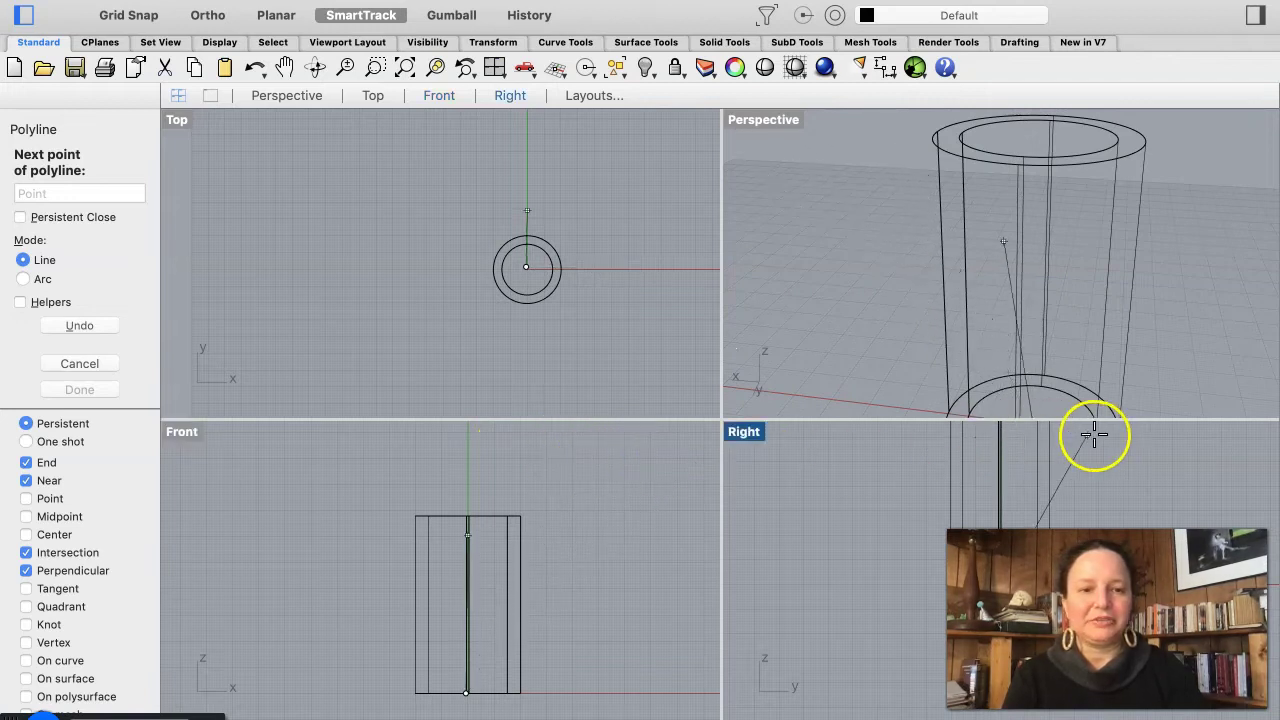
scroll(1087, 437, down, 5)
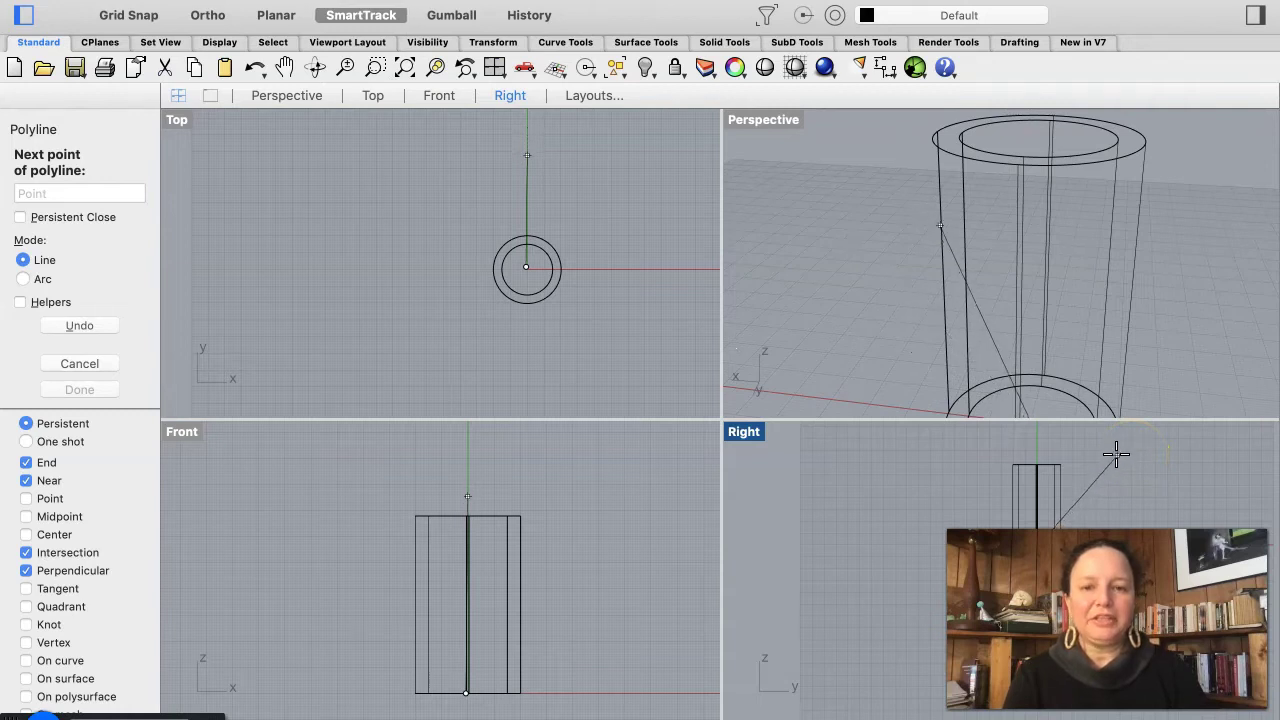
click(1127, 450)
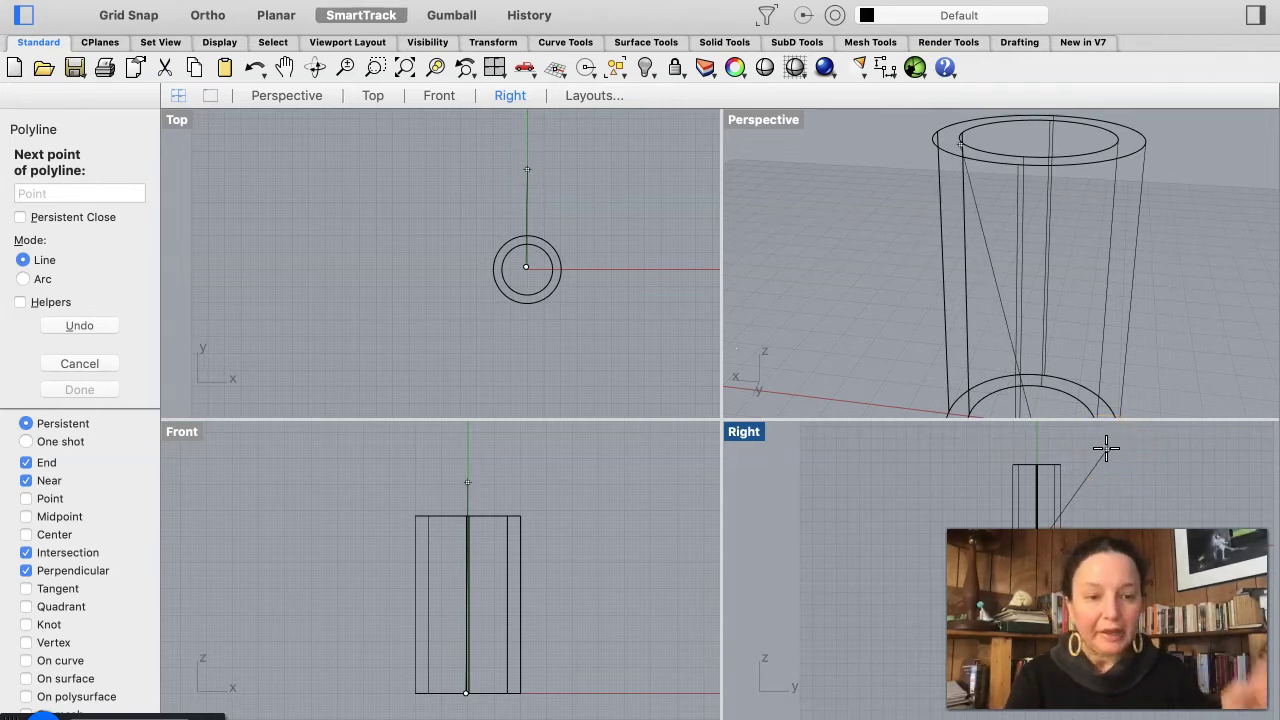
click(1106, 449)
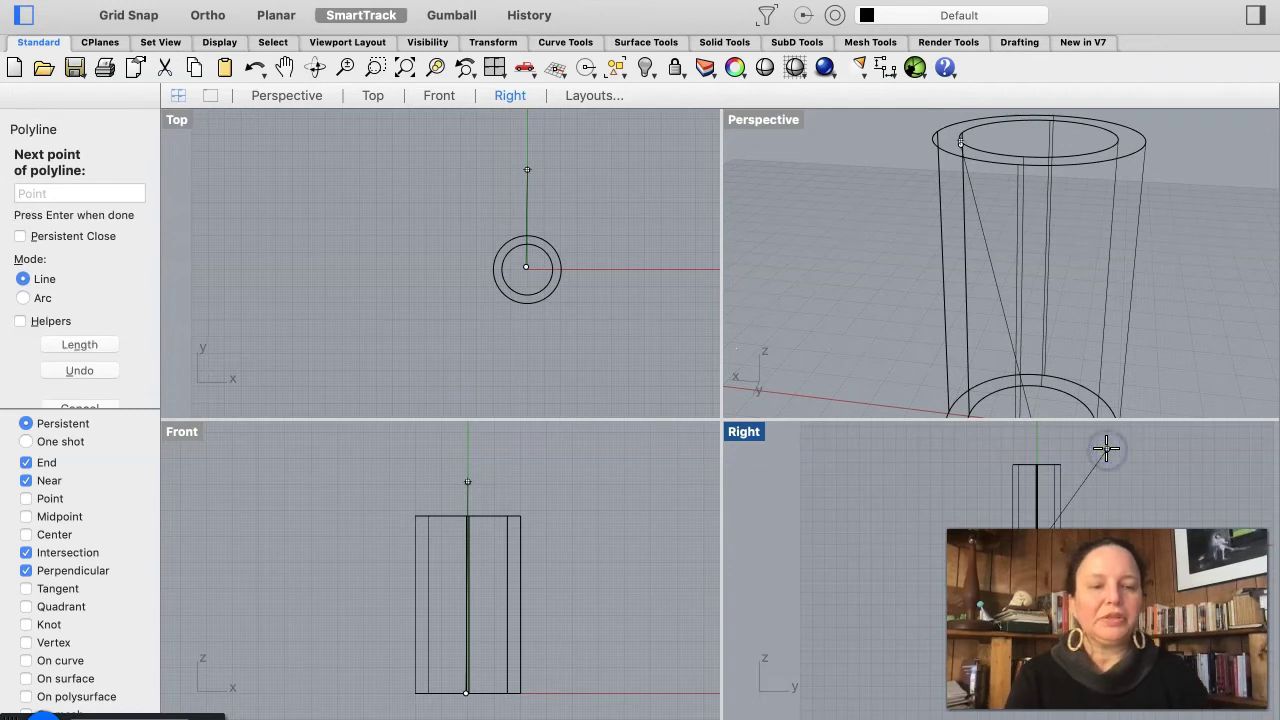
right_click(1123, 486)
click(1073, 517)
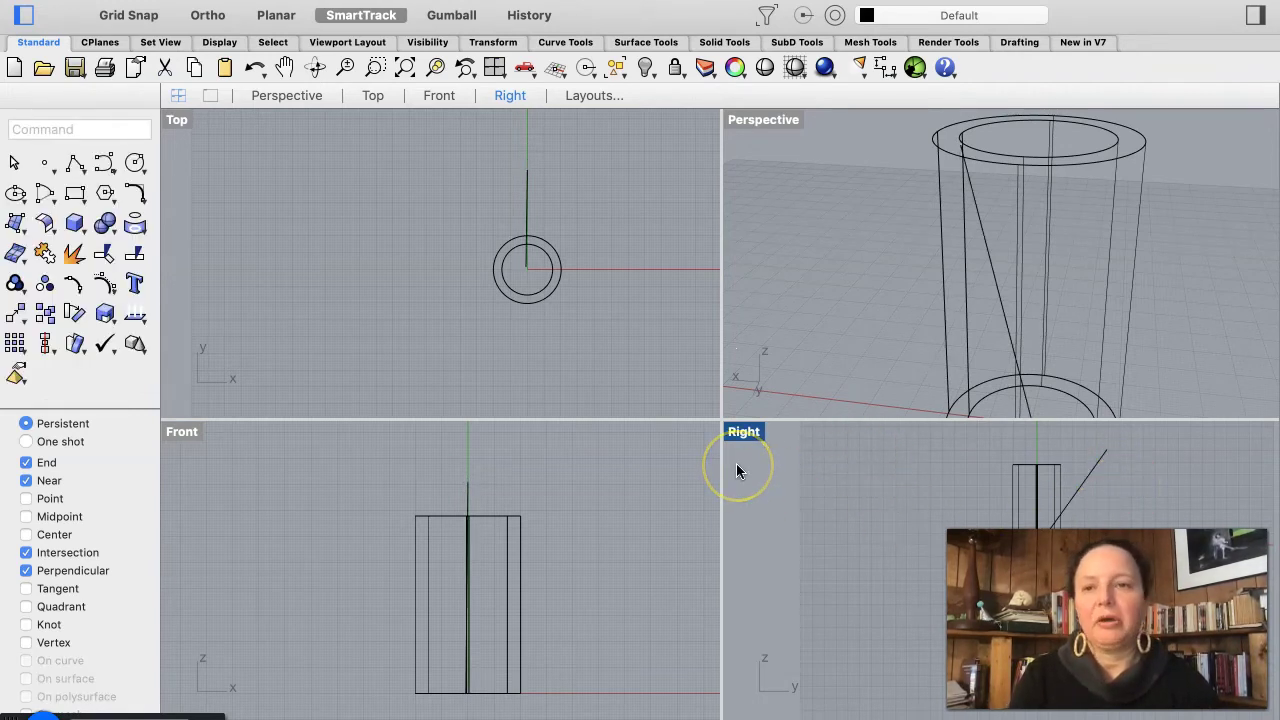
Step: Inspect the slanted line in maximised Right and Top views, including its start near the tube's centre, and restore the four-view layout
click(210, 95)
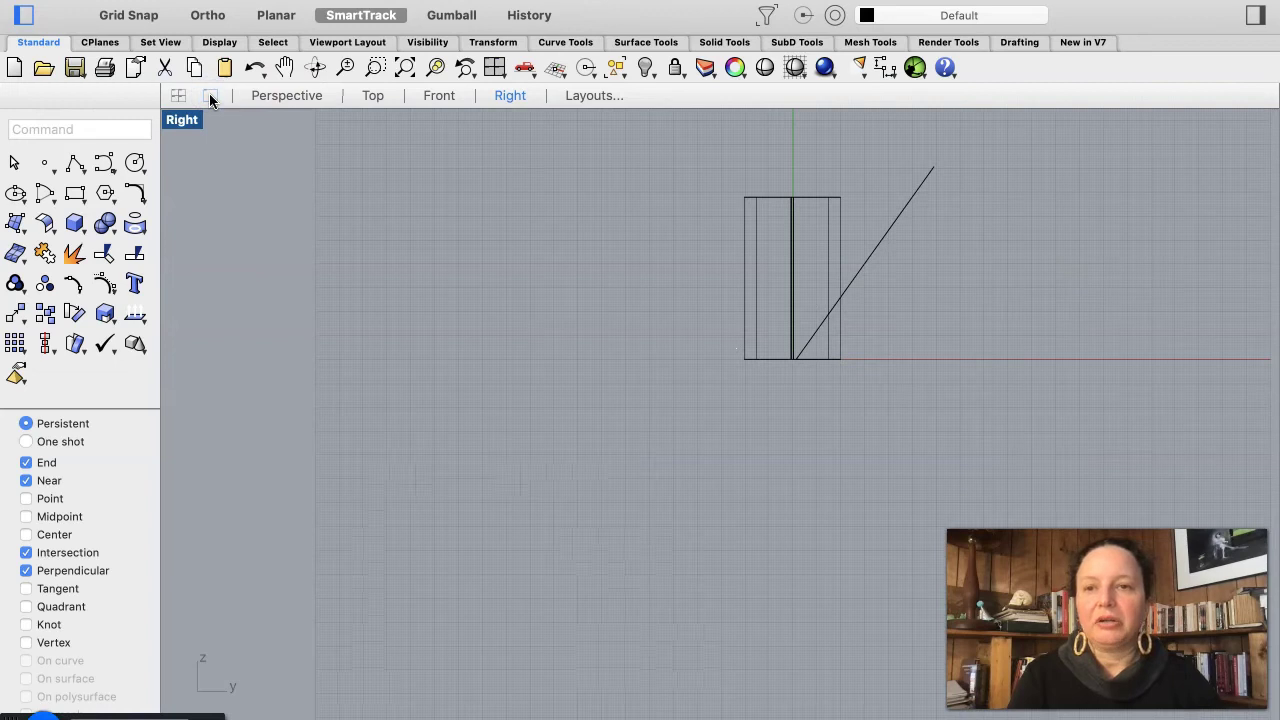
click(380, 95)
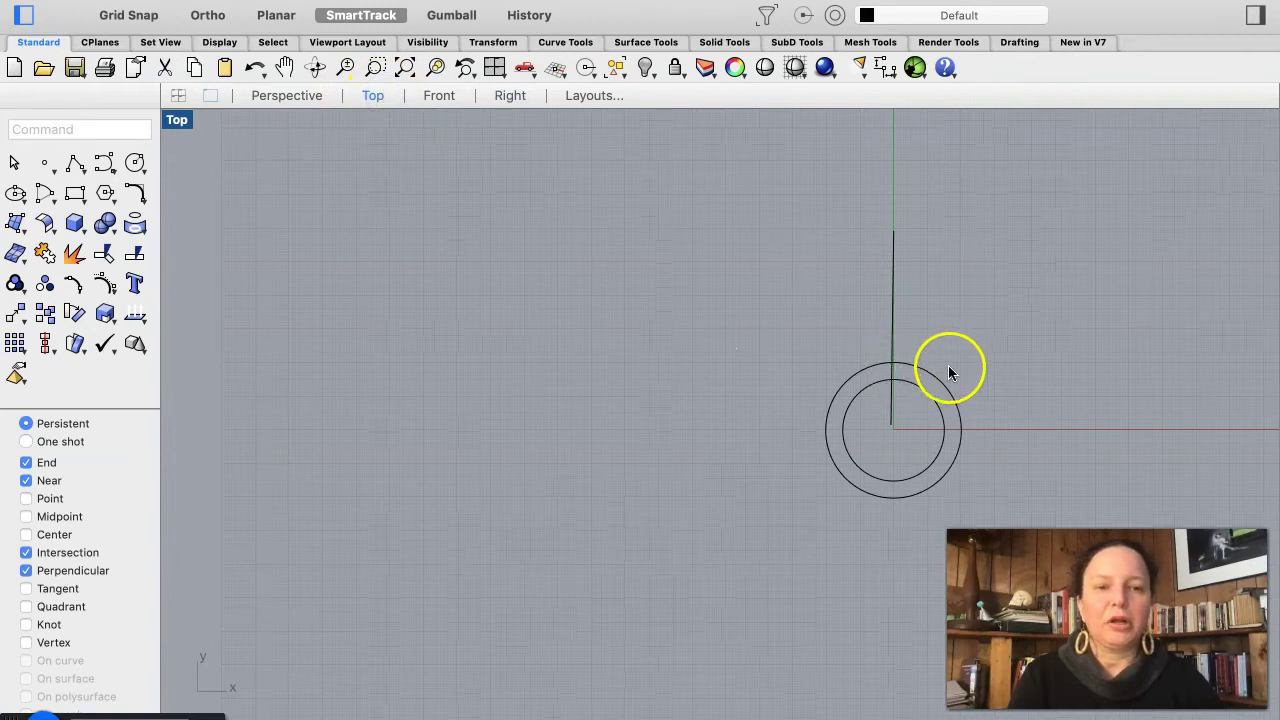
scroll(883, 343, up, 5)
scroll(883, 343, right, 5)
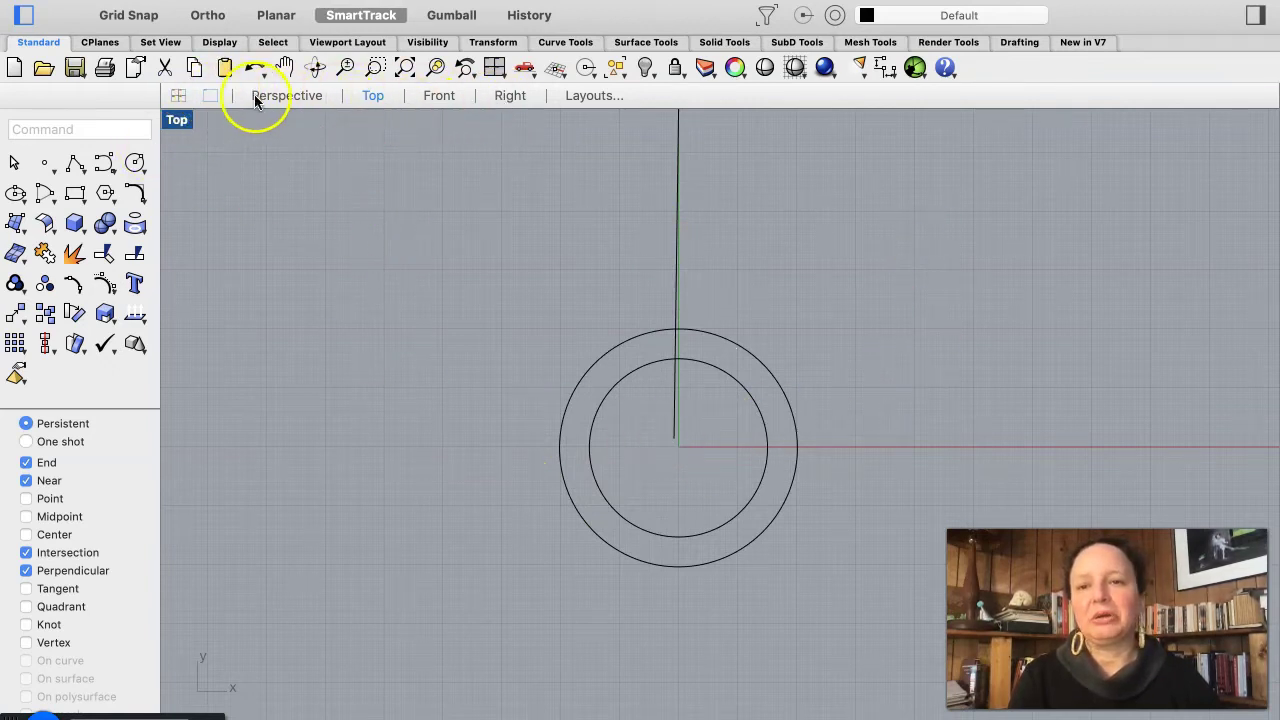
click(176, 97)
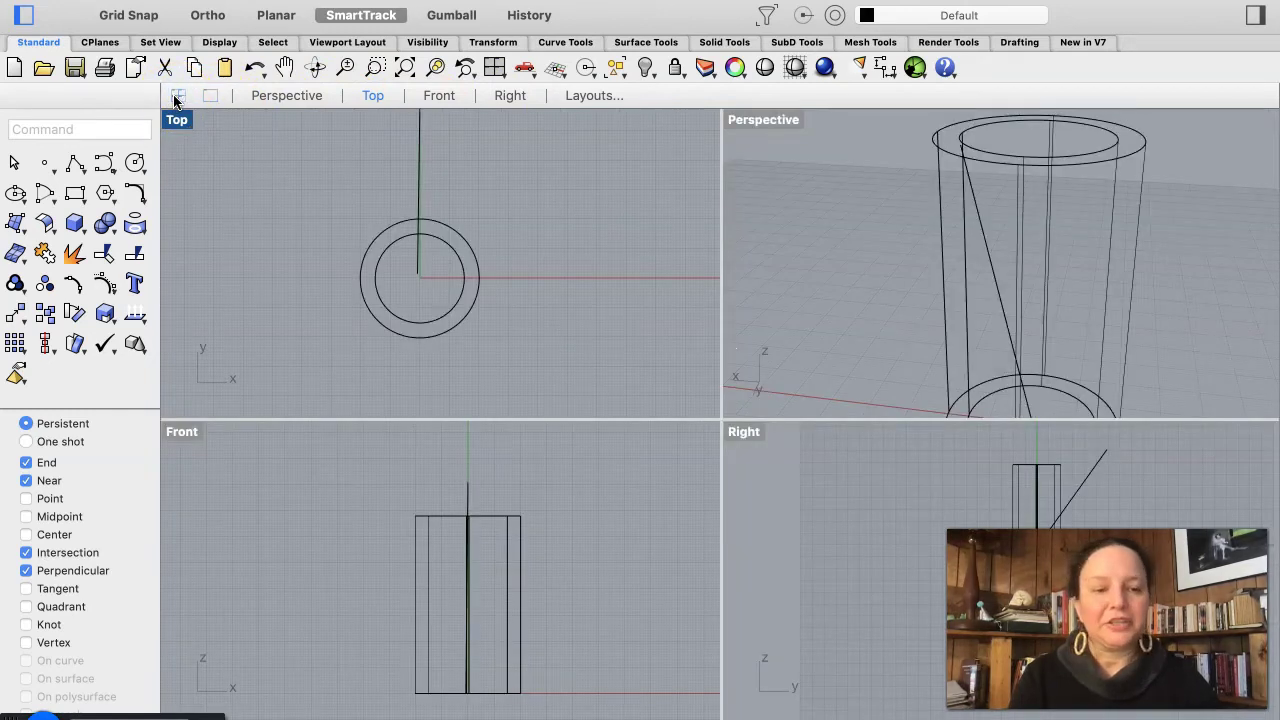
click(177, 98)
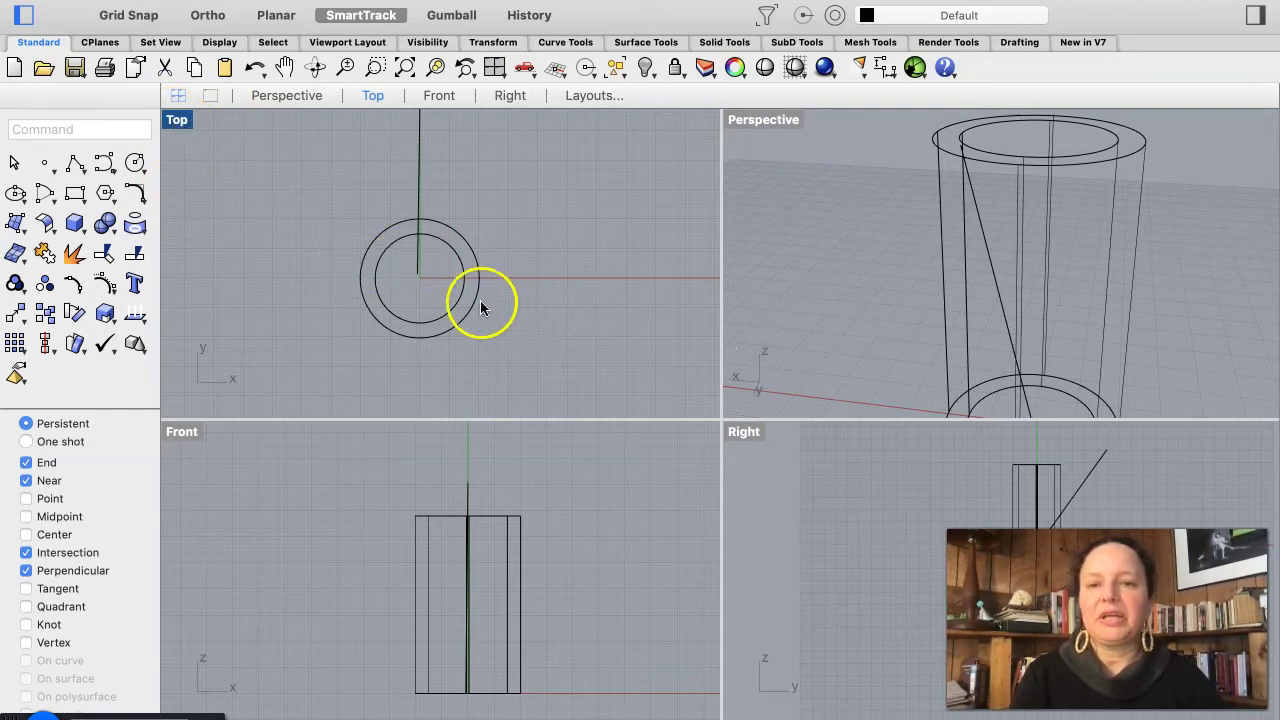
Step: Select the slanted line in the Top view, compare it with an orbited Perspective view, and clear the selection
click(412, 269)
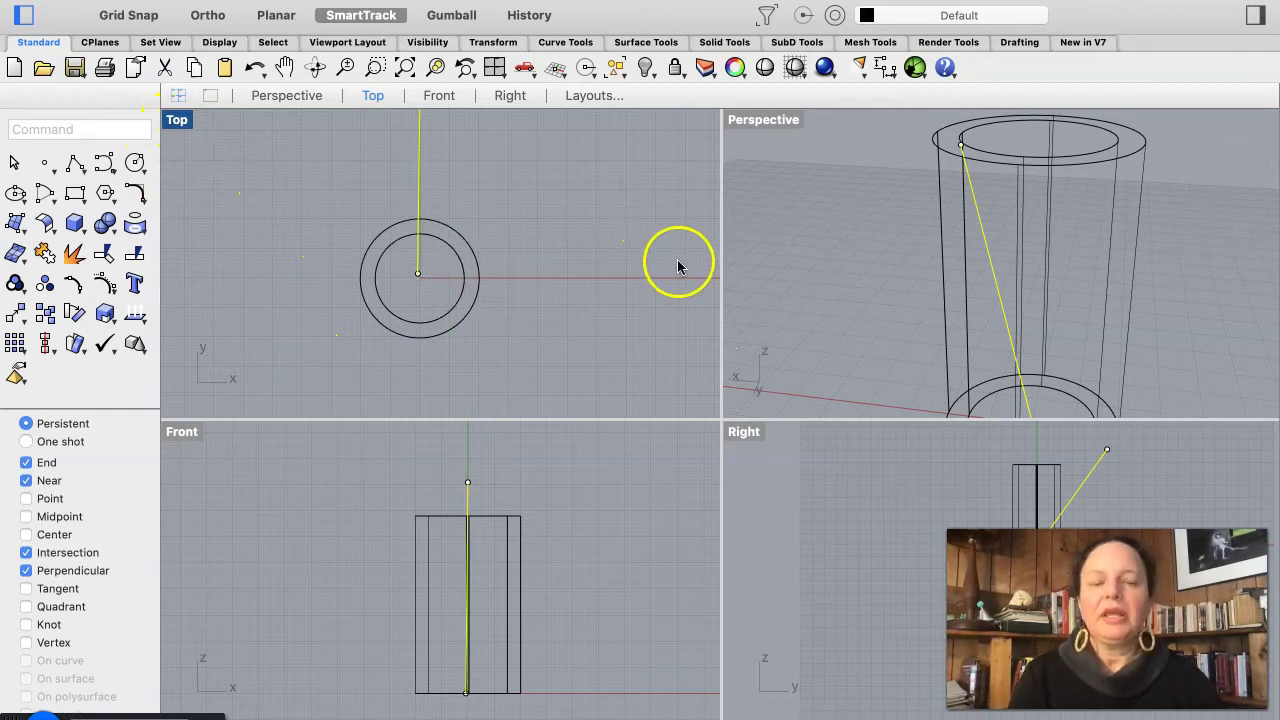
click(775, 125)
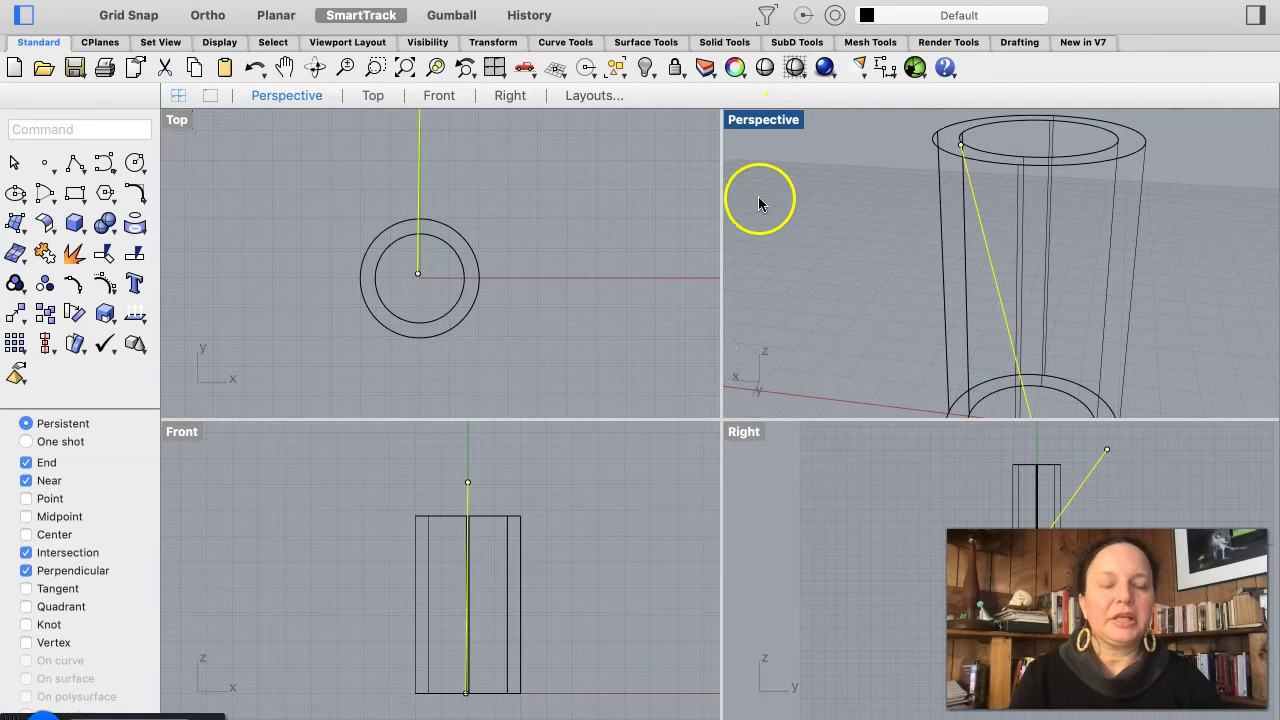
scroll(929, 219, left, 5)
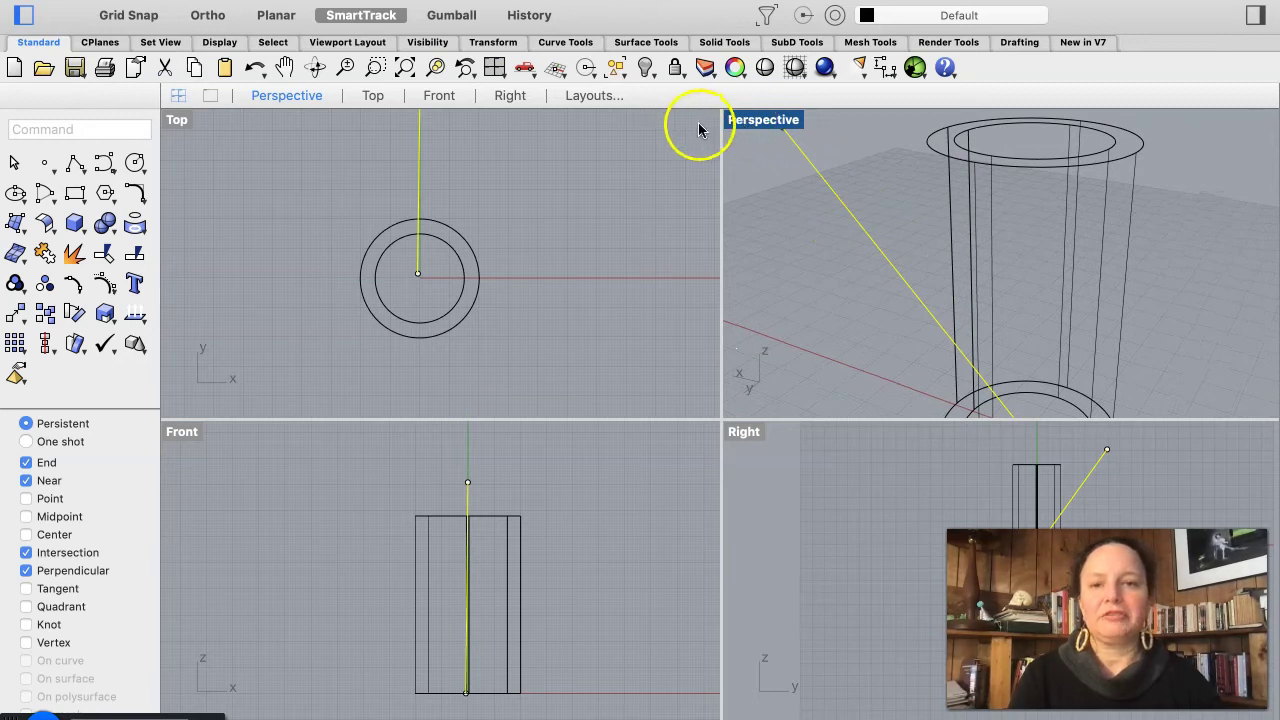
click(176, 119)
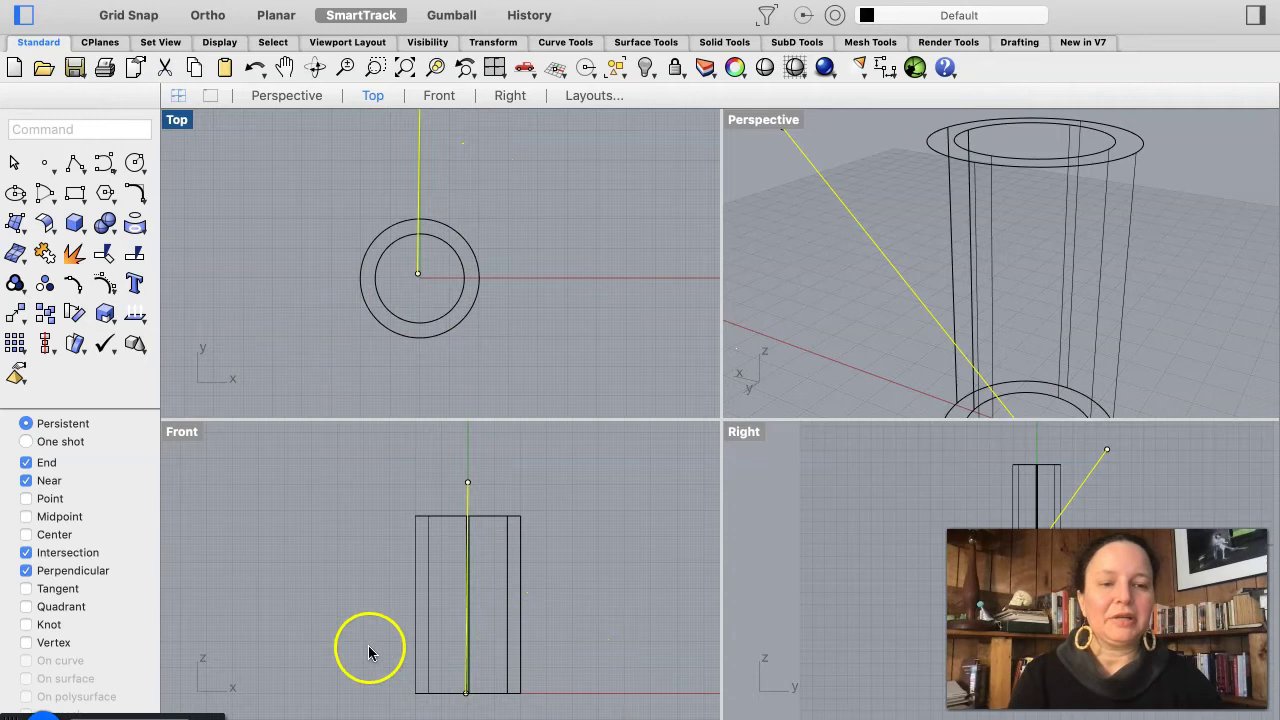
mouse_move(479, 714)
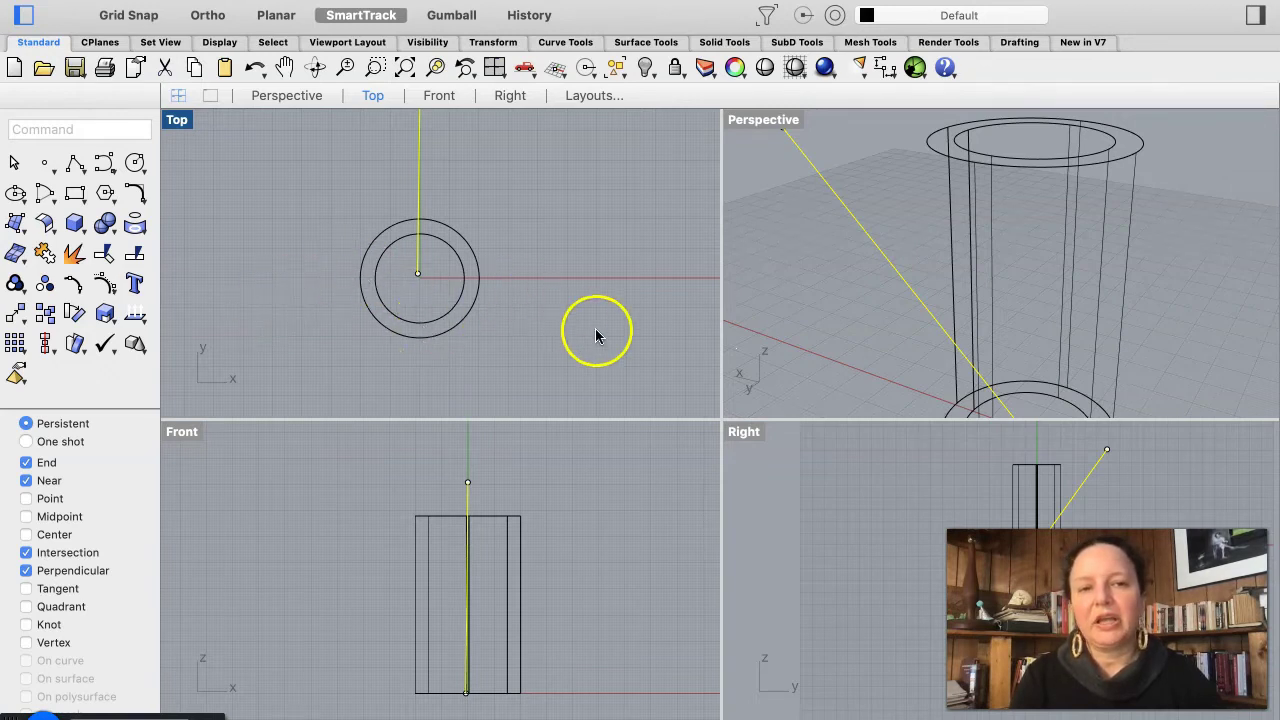
click(419, 172)
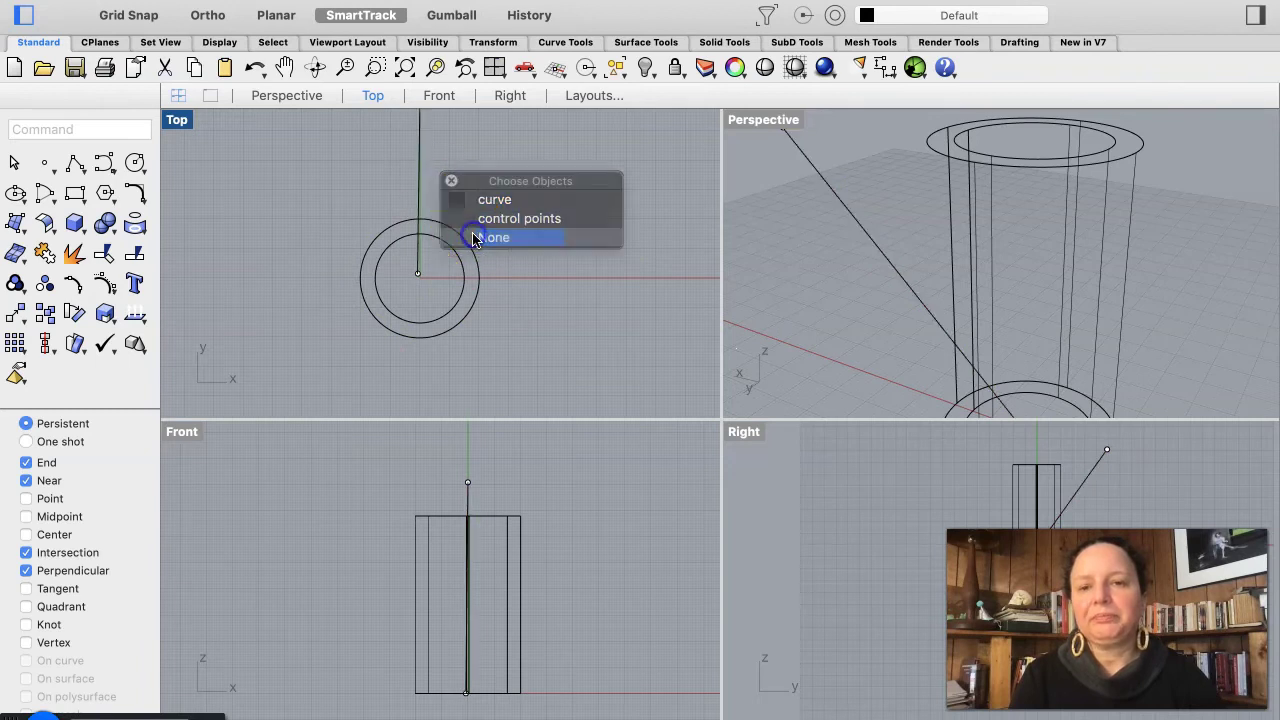
click(474, 237)
Step: Select the tube and the slanted line together in the Perspective view and delete them
drag(1168, 212, 889, 327)
key(Delete)
click(908, 334)
click(903, 363)
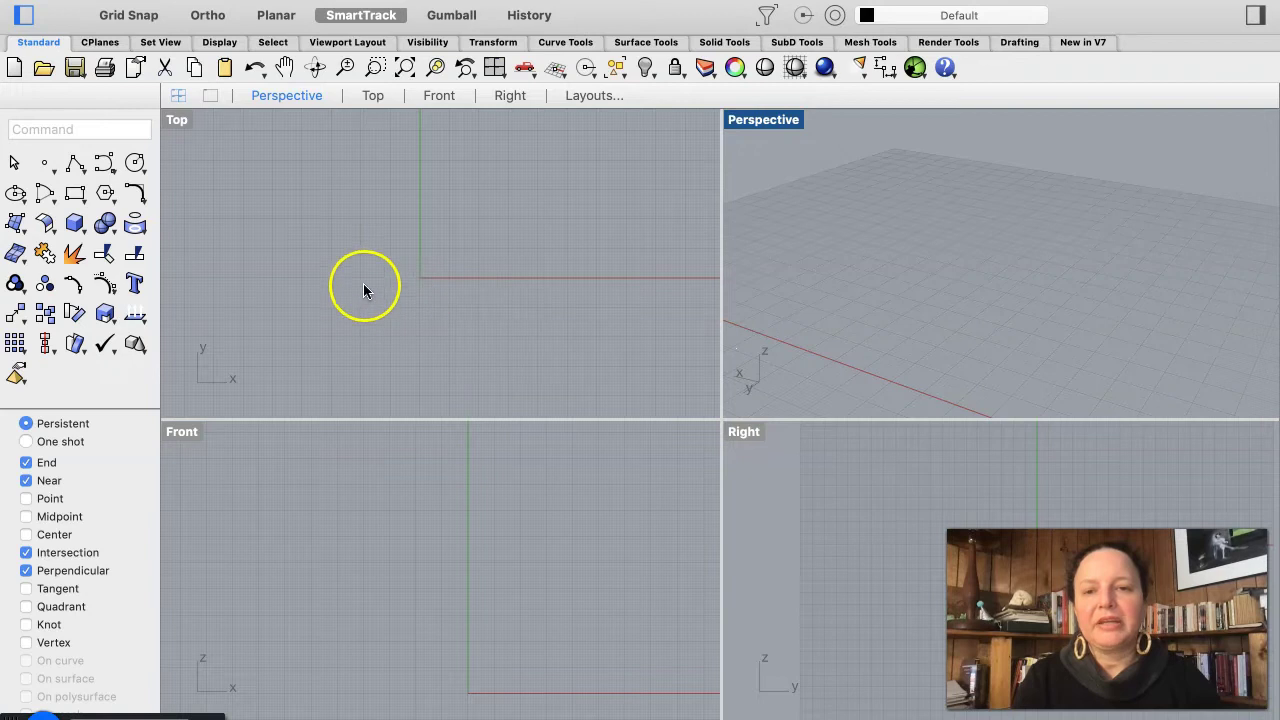
Step: Draw a single, nearly vertical line beside the green axis in the Top view, ending level with the red axis, and delete it
scroll(407, 281, up, 4)
scroll(407, 281, right, 5)
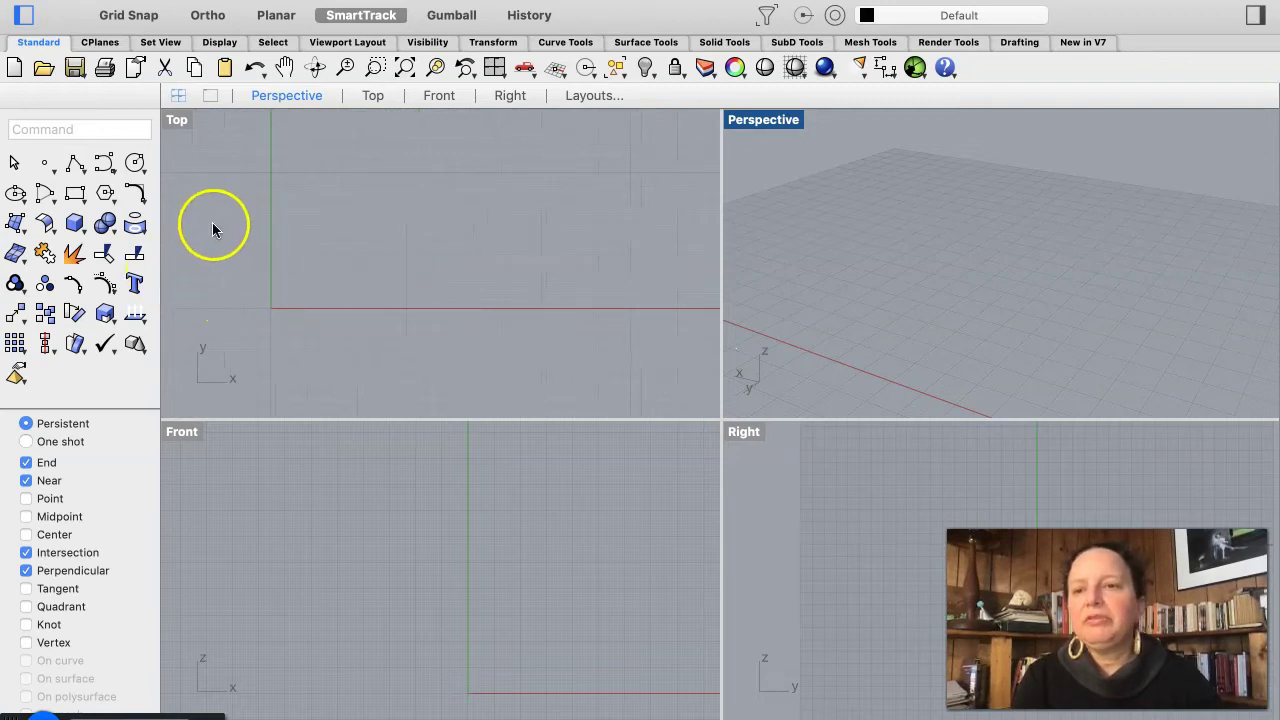
click(72, 167)
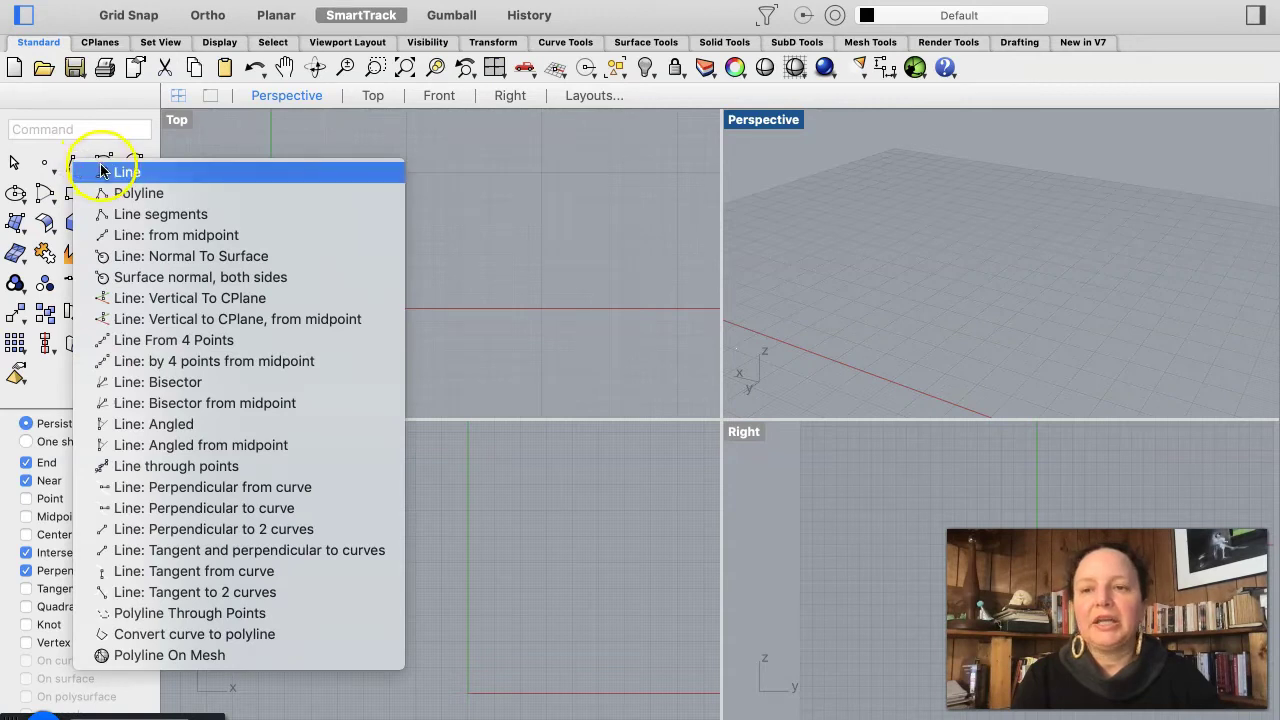
click(104, 172)
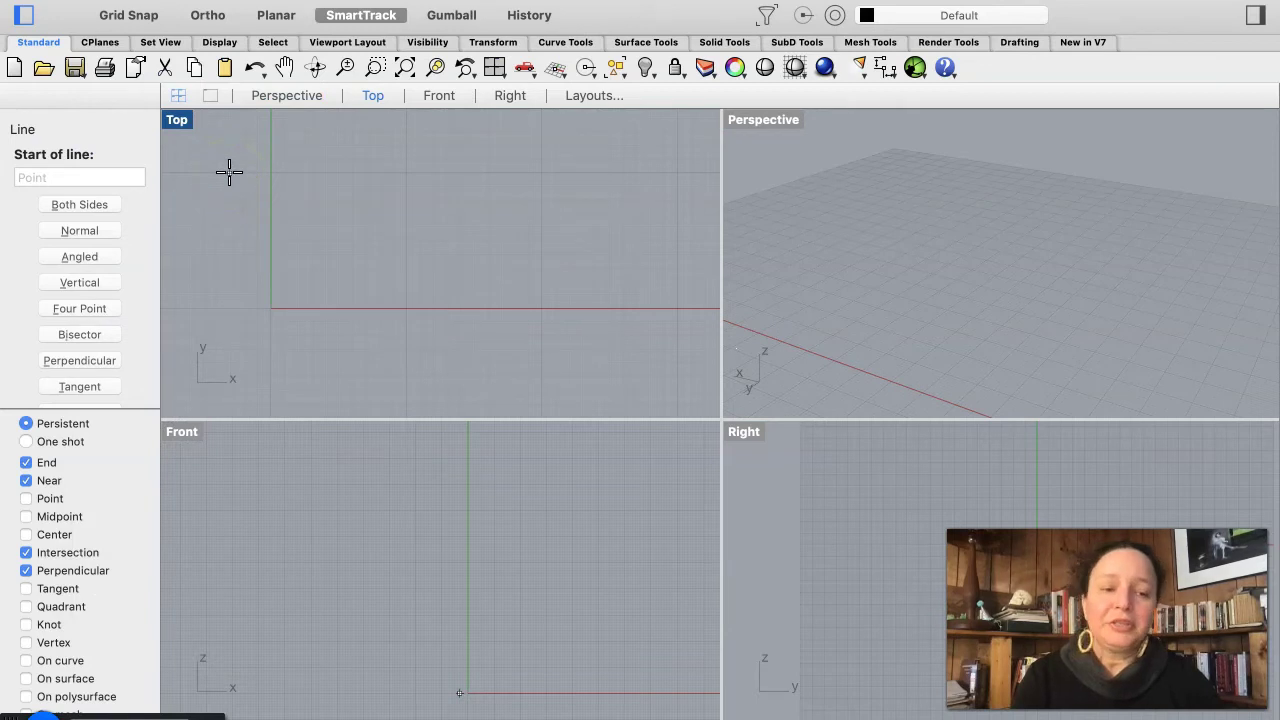
click(229, 172)
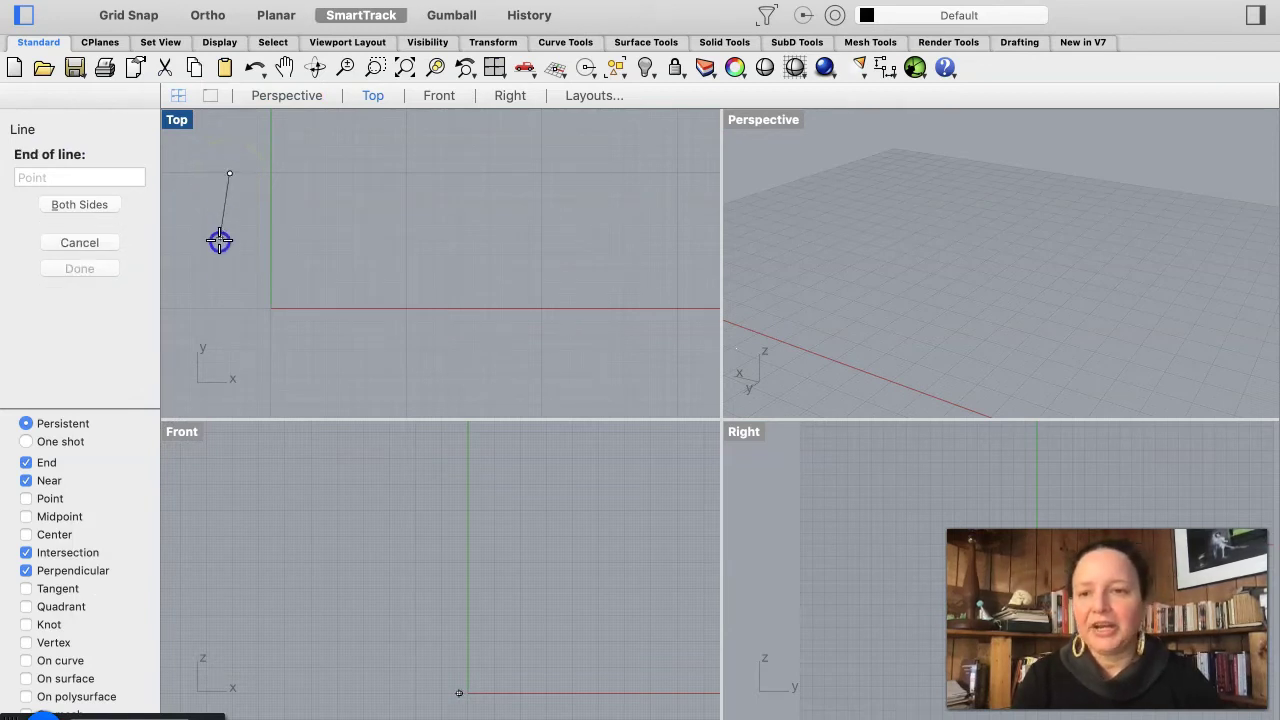
key(shift)
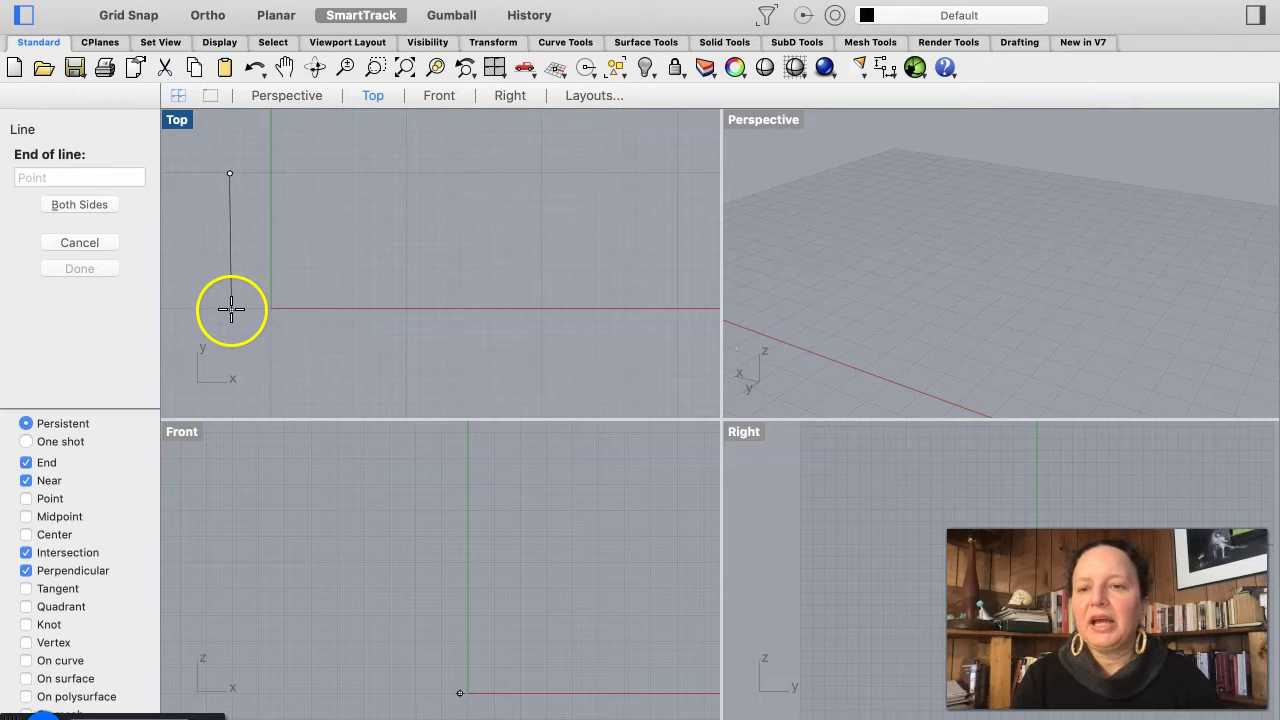
click(231, 309)
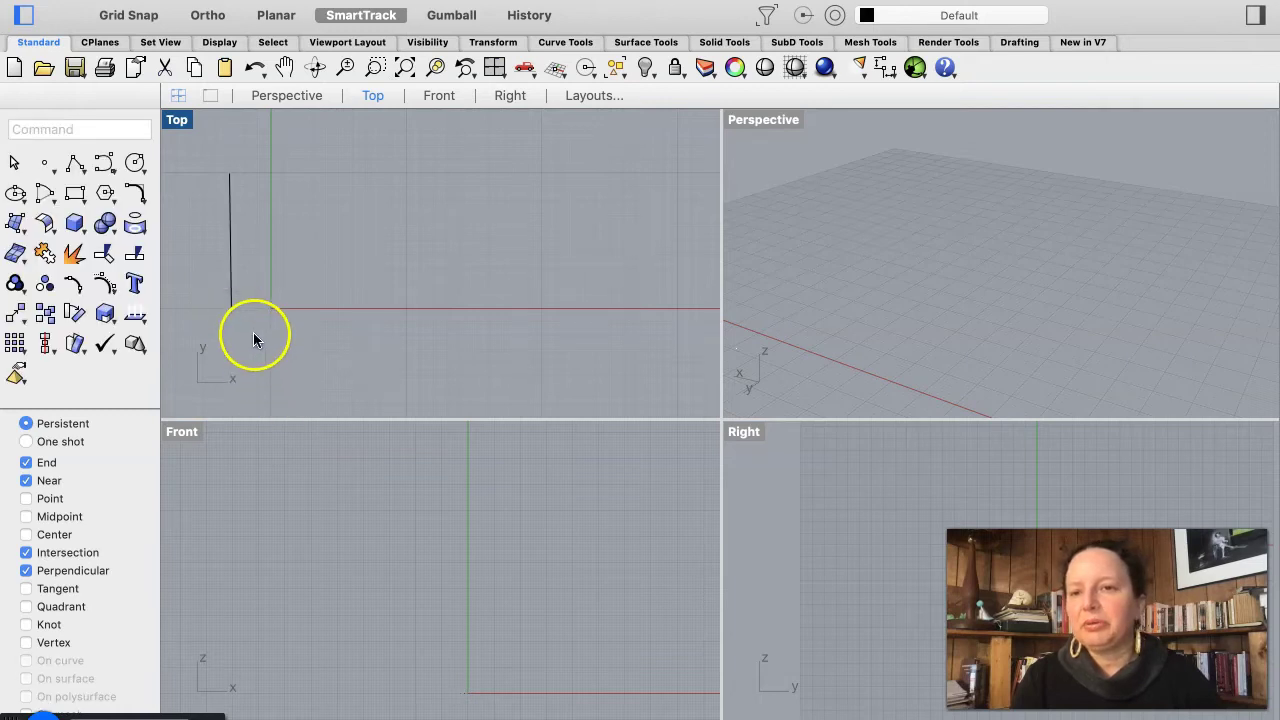
click(232, 283)
key(Delete)
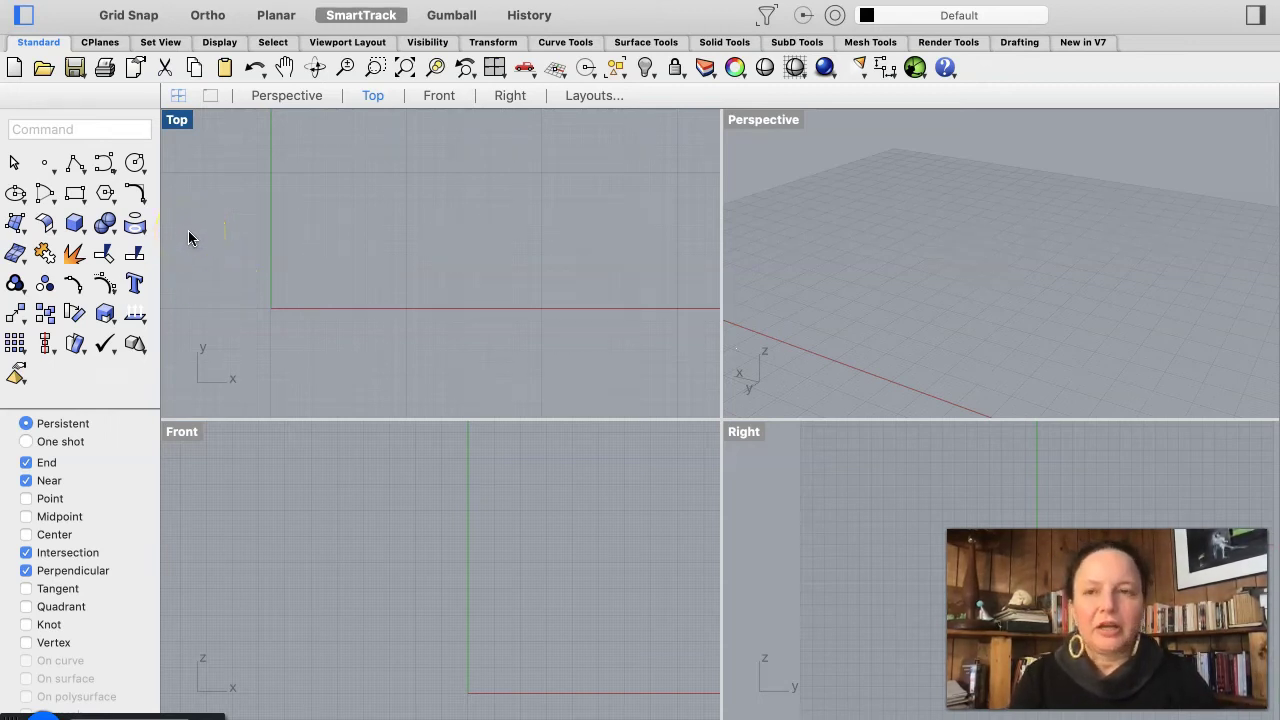
Step: Turn on Grid Snap for drawing in the Top view
click(128, 16)
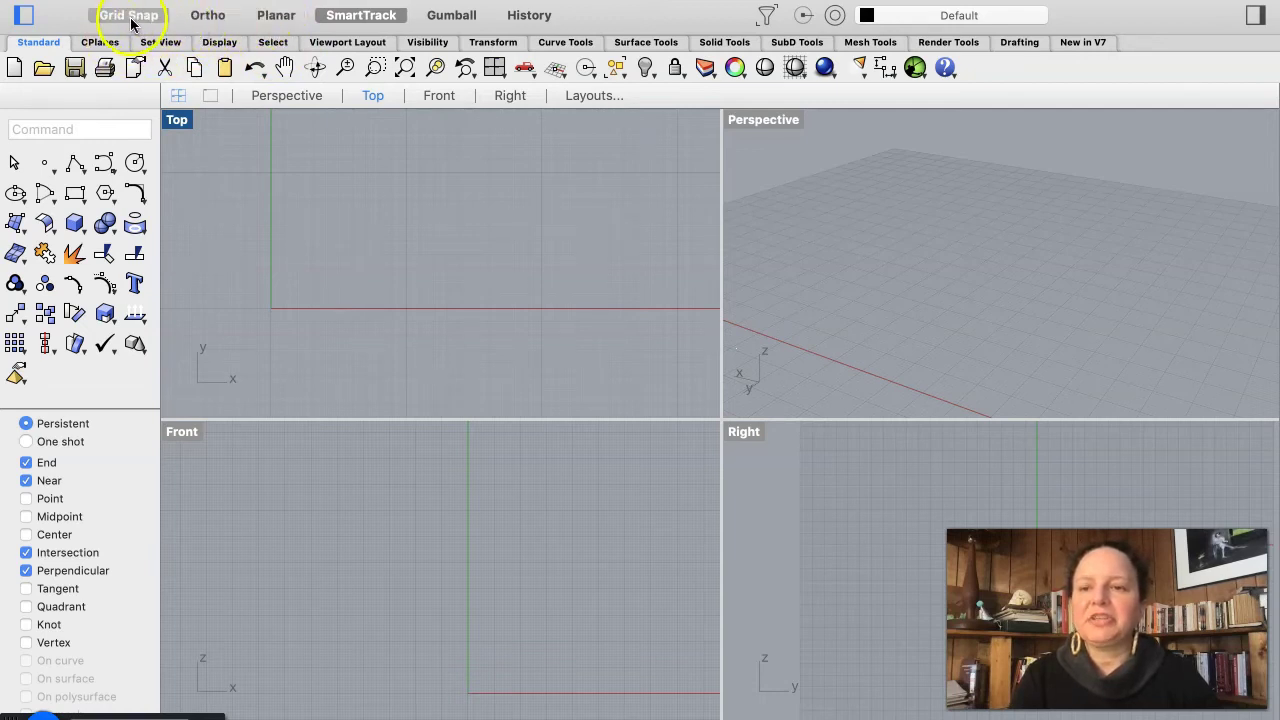
scroll(84, 592, down, 3)
scroll(84, 592, up, 3)
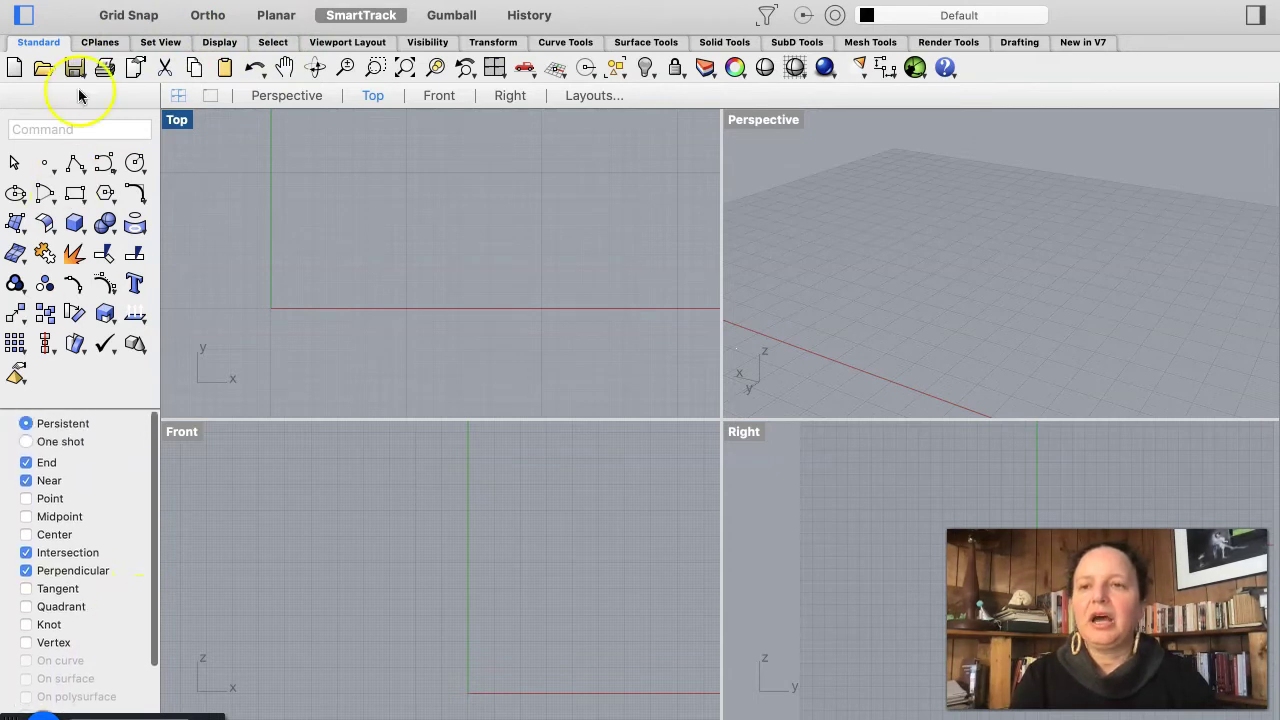
click(130, 14)
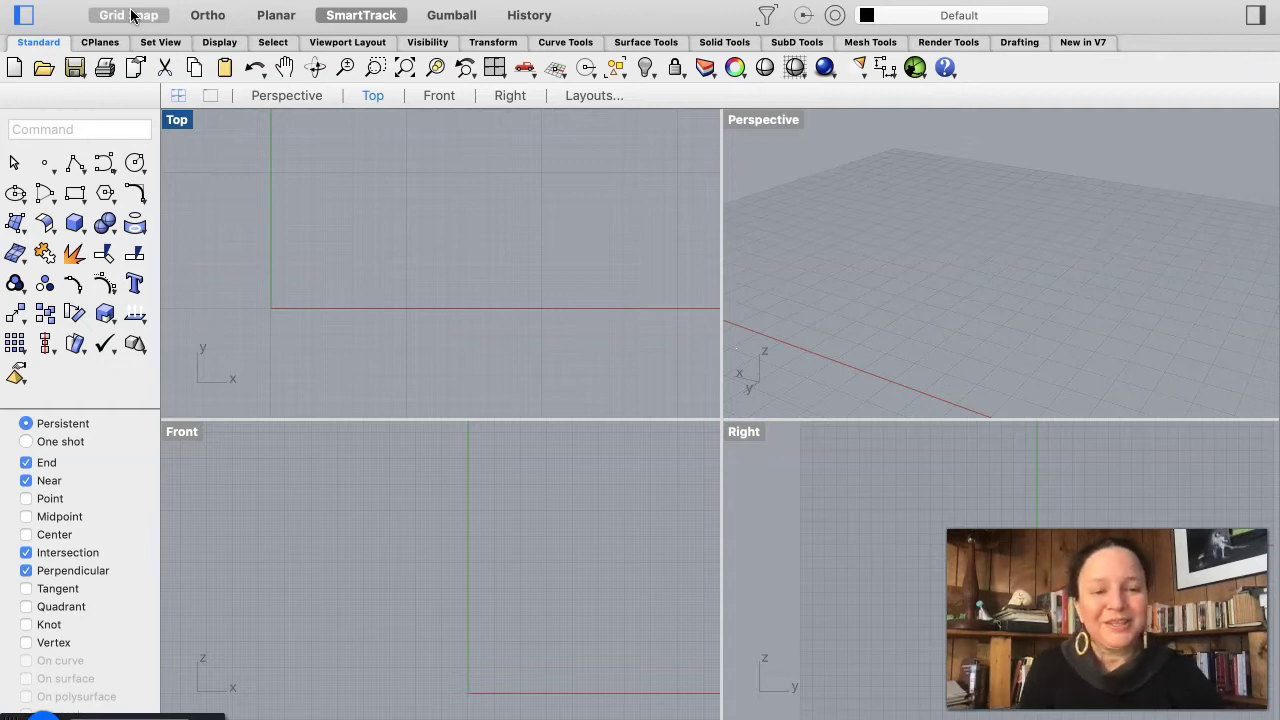
click(107, 18)
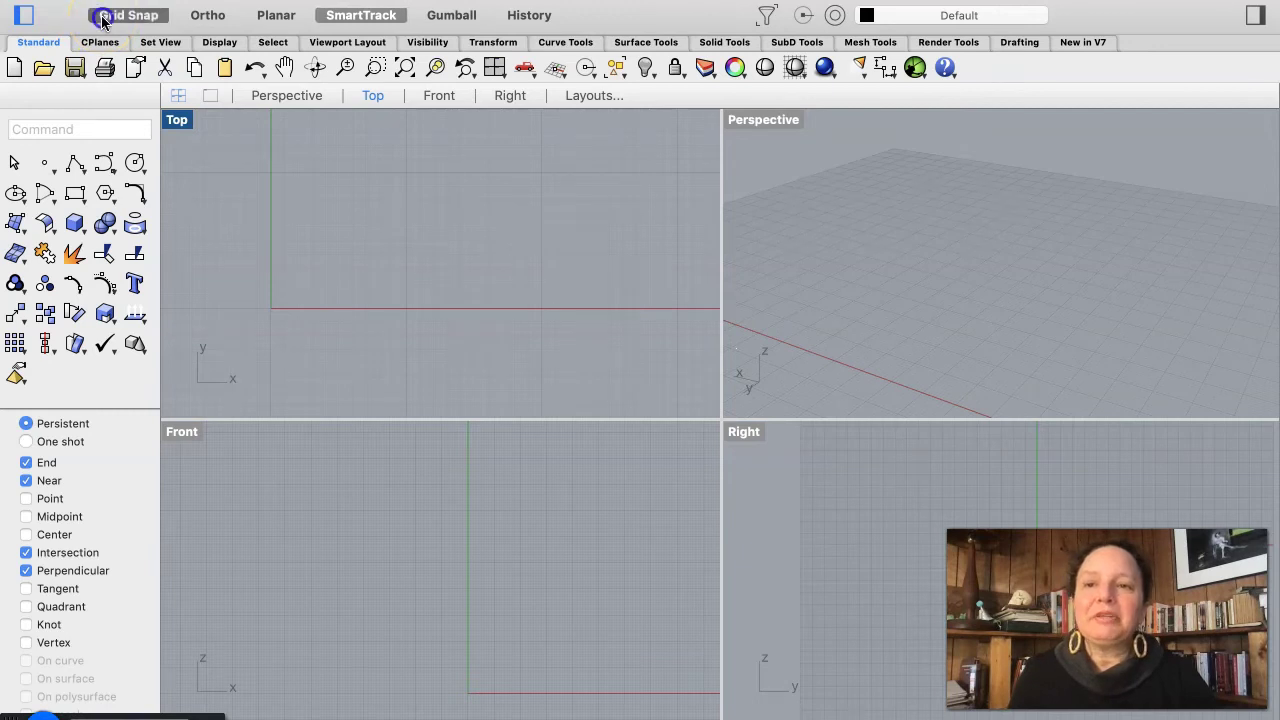
click(376, 321)
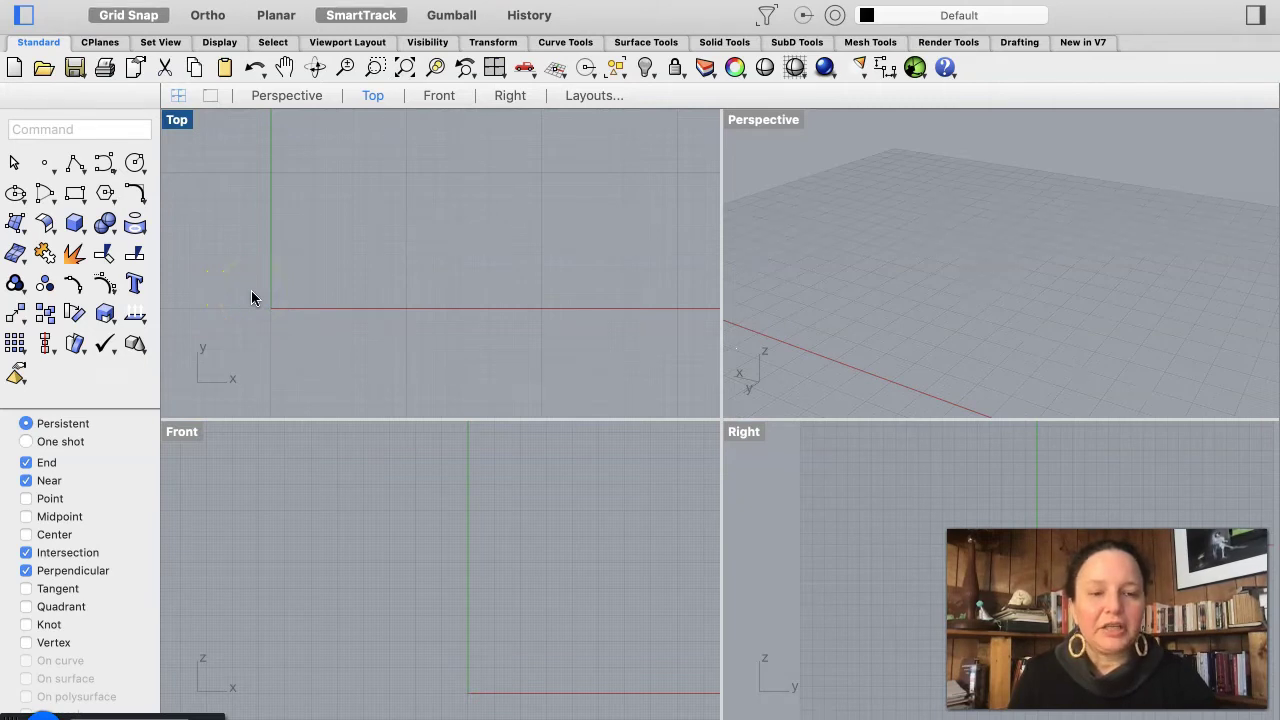
Step: Draw a two-segment polyline beside the green axis in the Top view, with a vertical segment down to the red axis level and a short slanted one
key(Left)
key(Left)
key(Left)
key(Left)
key(Left)
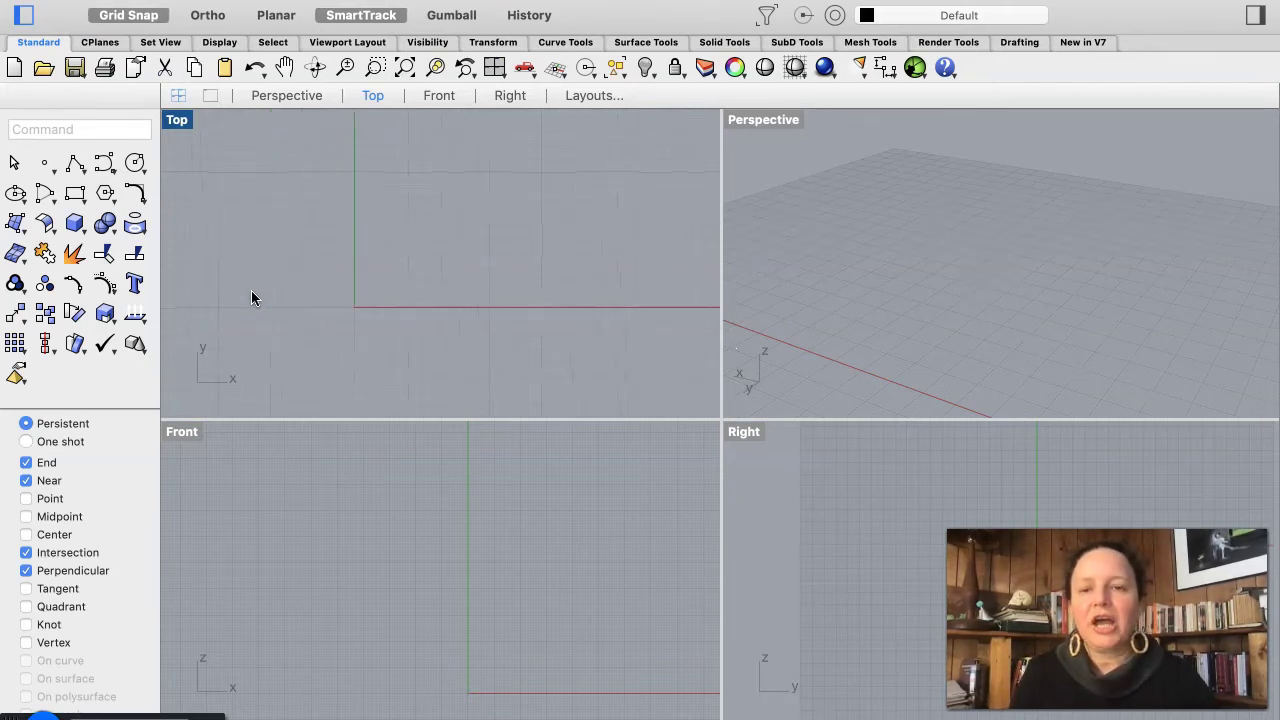
key(Left)
key(Left)
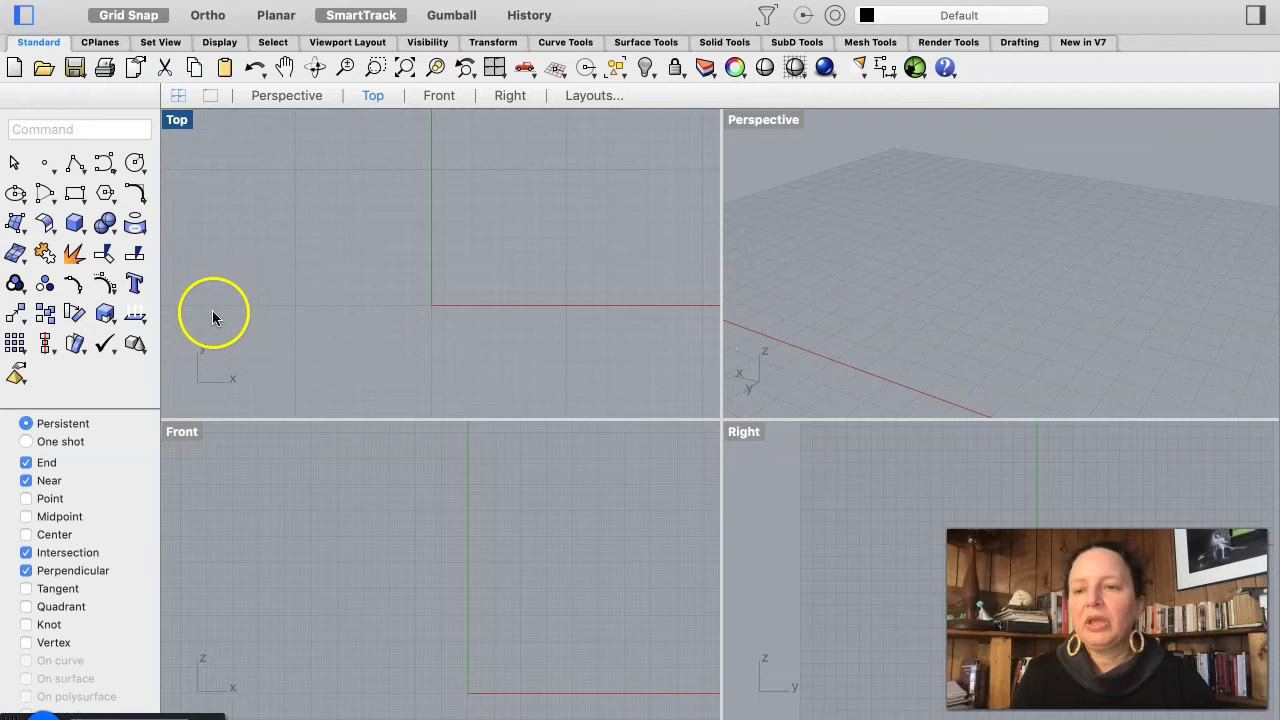
click(73, 163)
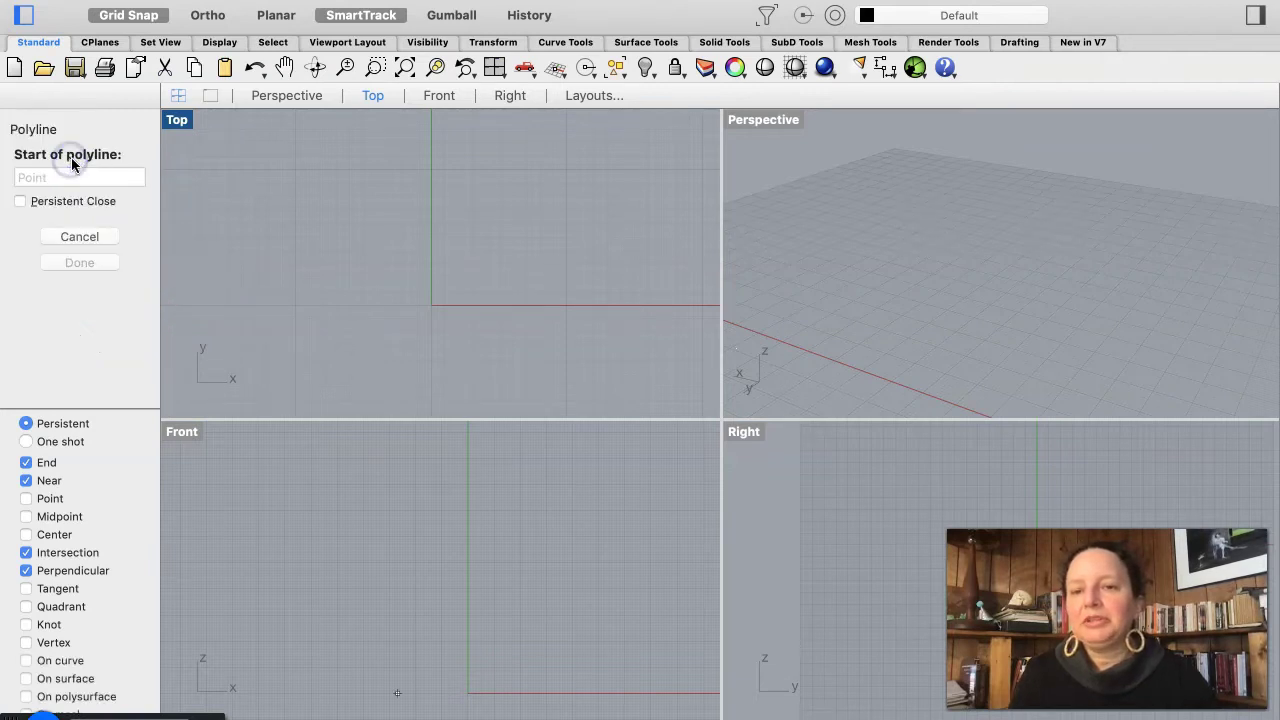
click(336, 169)
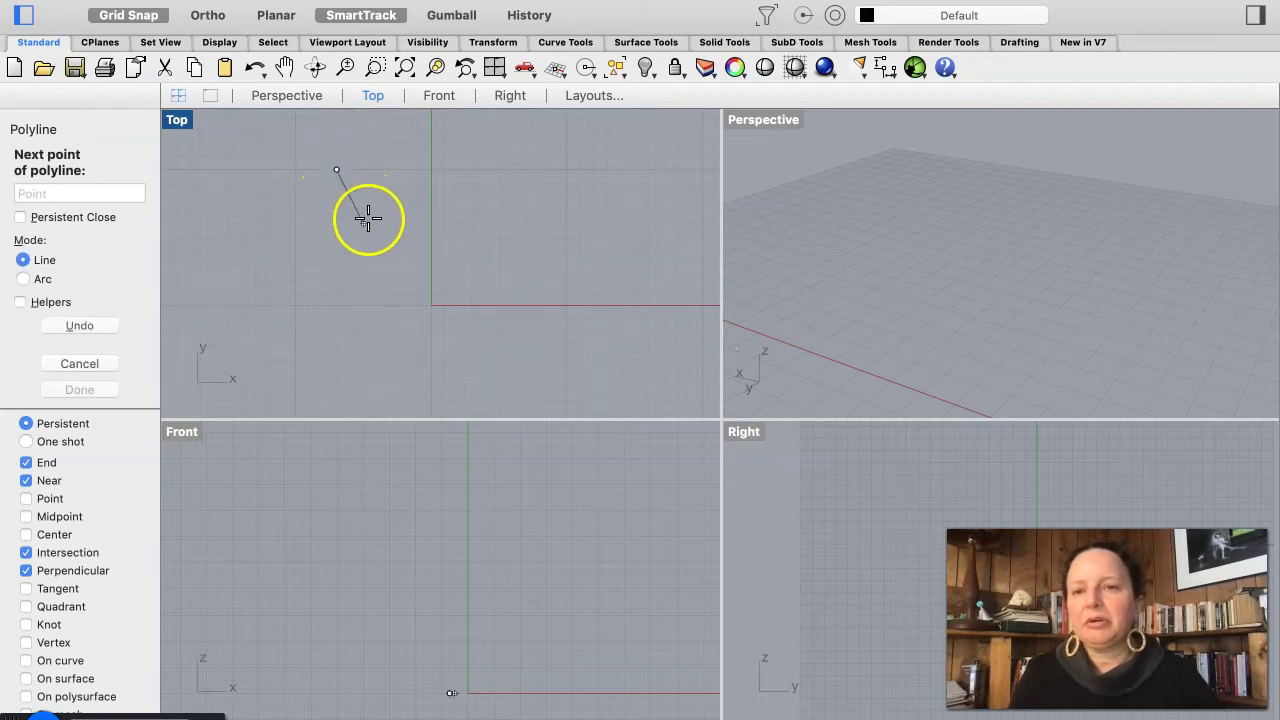
click(340, 306)
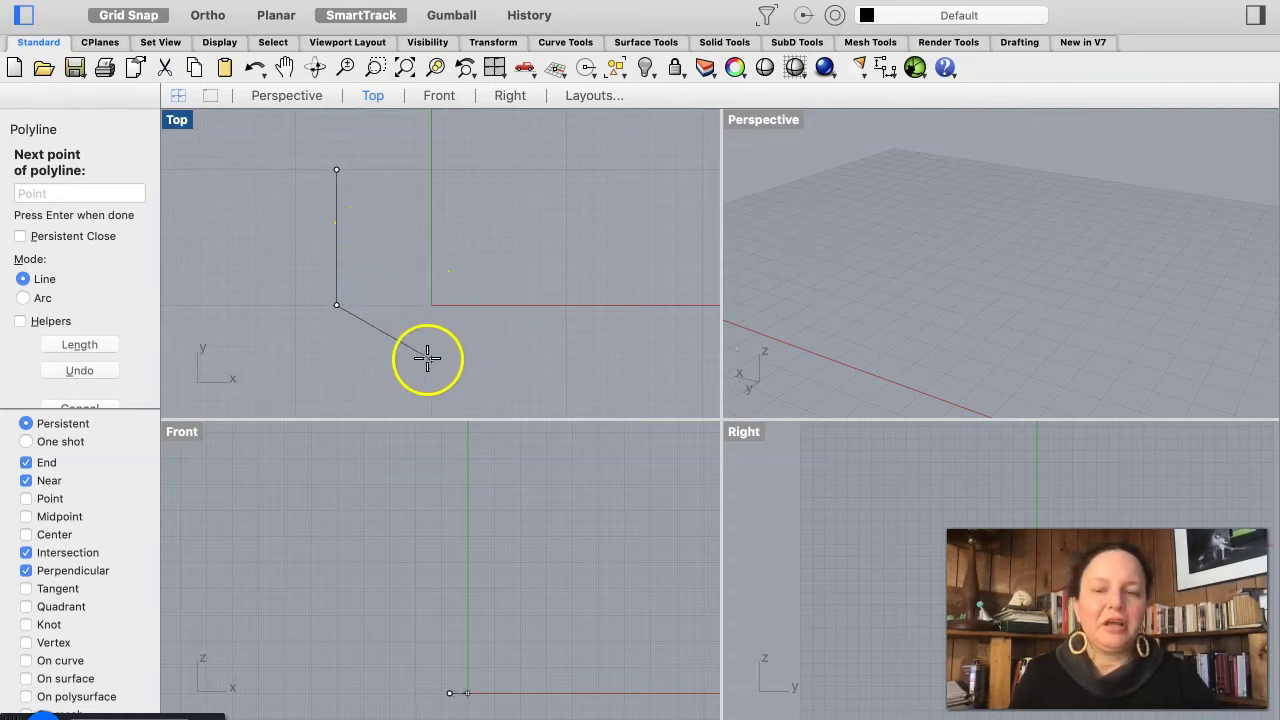
click(366, 349)
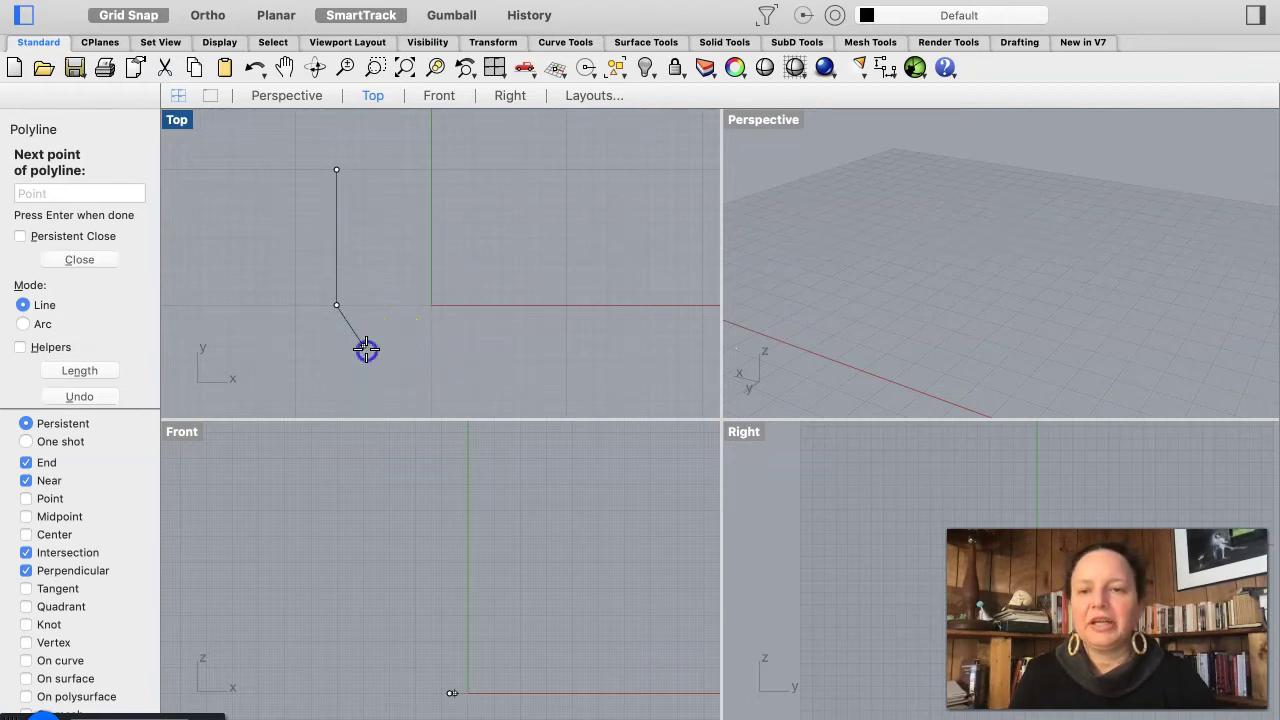
key(Return)
click(331, 280)
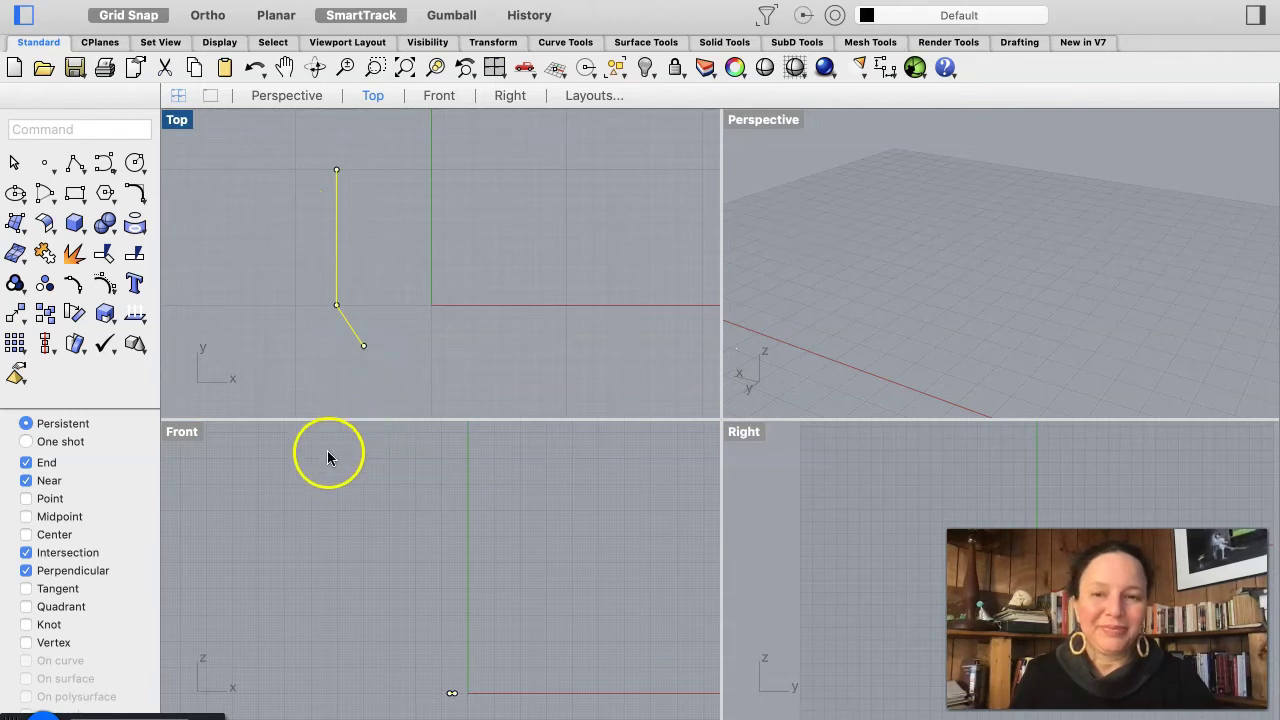
click(305, 309)
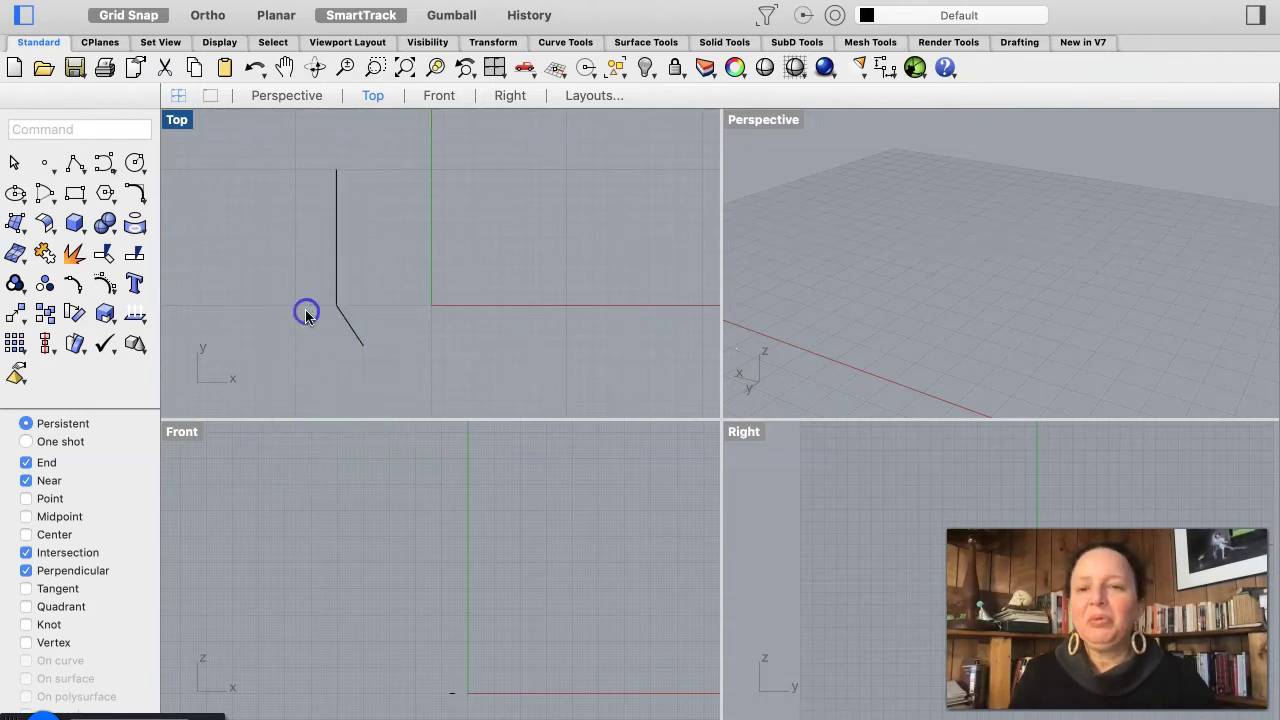
Step: Draw a corner-to-corner rectangle in the Top view from a point on the green axis to a point on the red axis
click(75, 194)
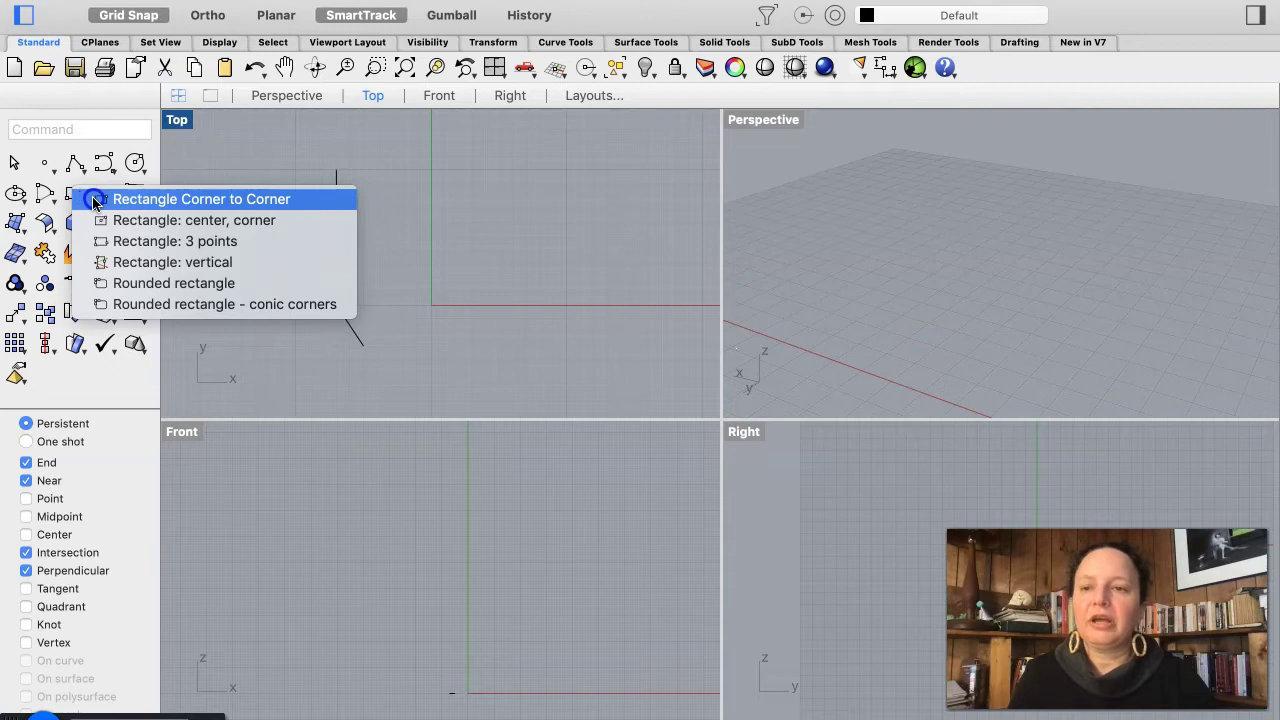
click(92, 199)
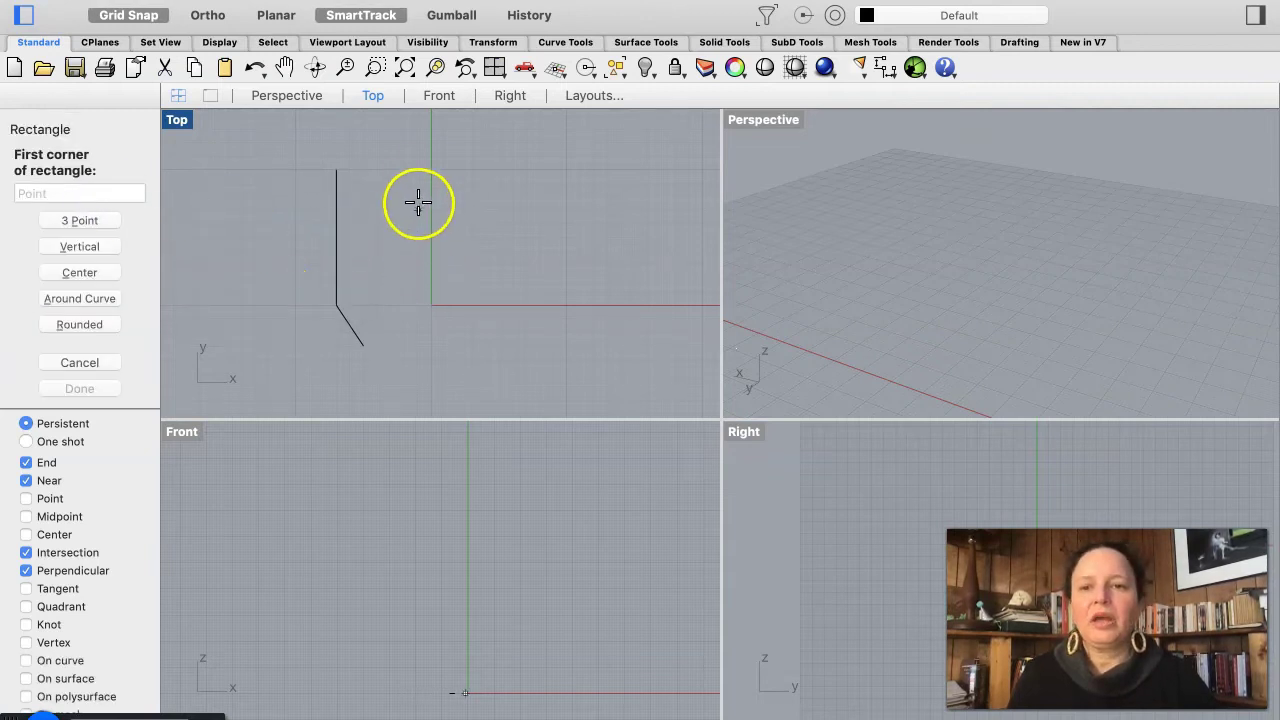
click(431, 169)
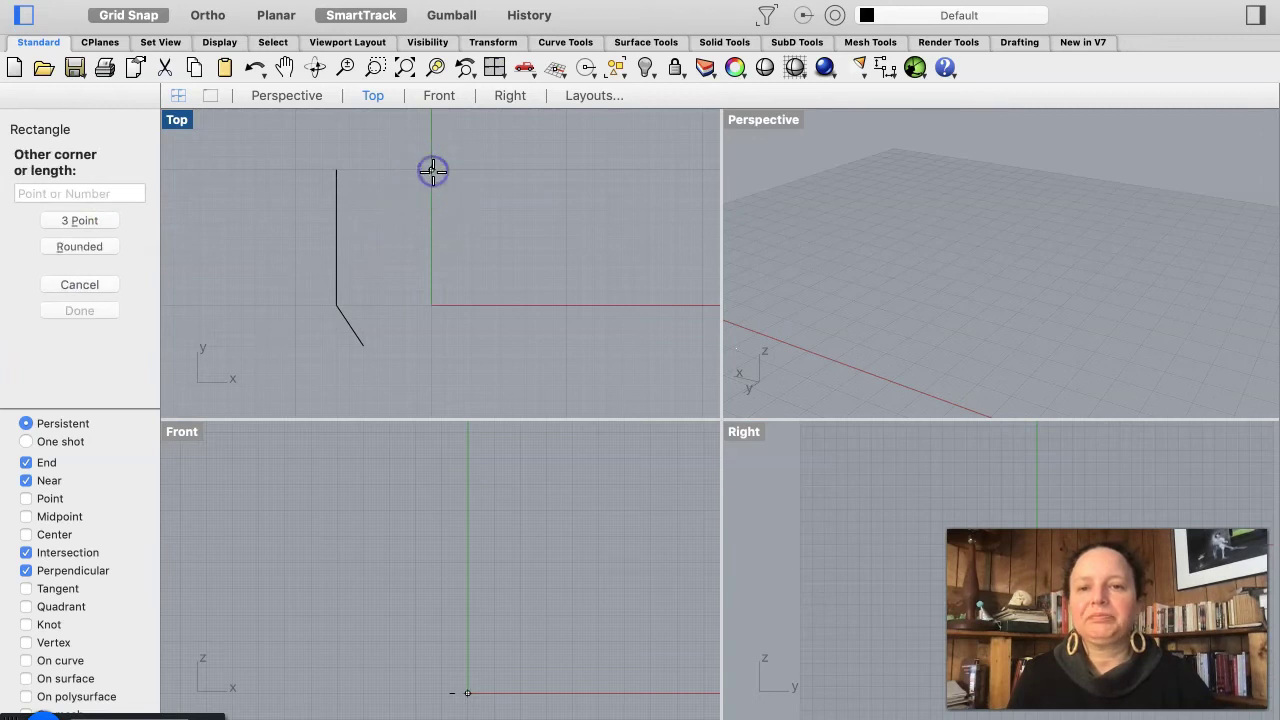
click(513, 305)
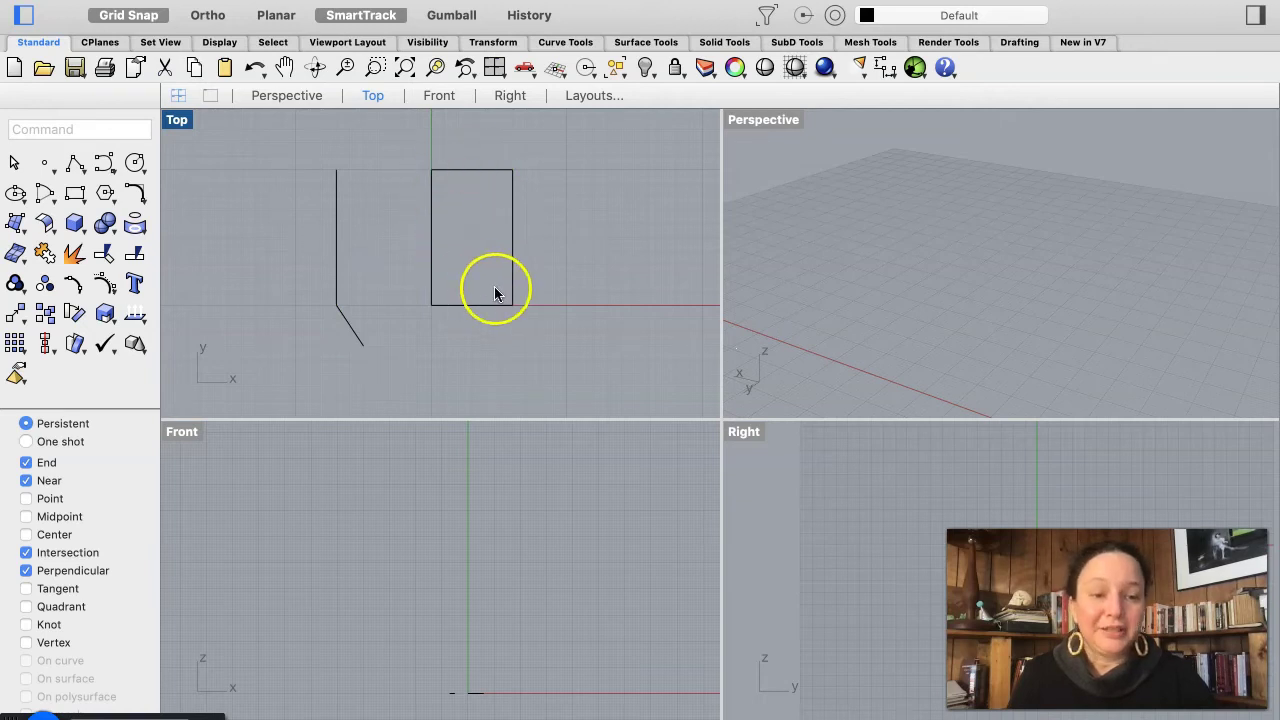
Step: Create a surface from the rectangle with Planar Curves, move it beside the outline in the Top view, and clear the selection
scroll(499, 289, right, 5)
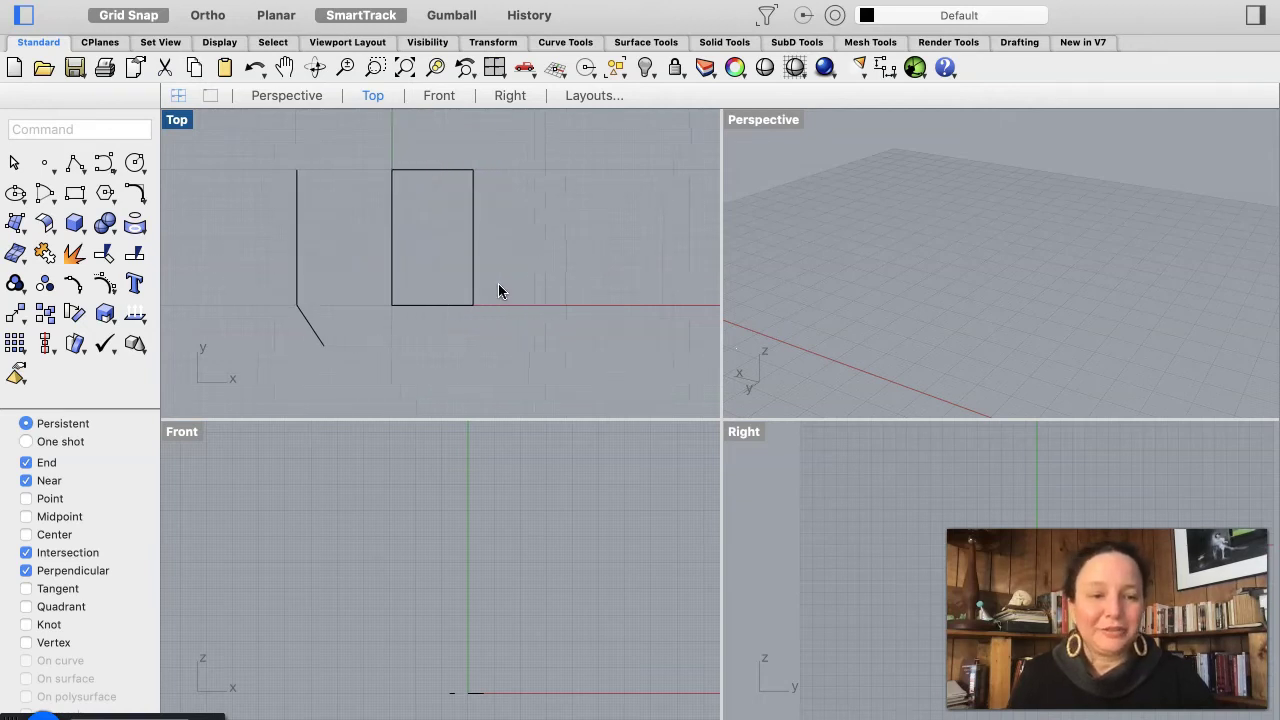
scroll(498, 283, right, 5)
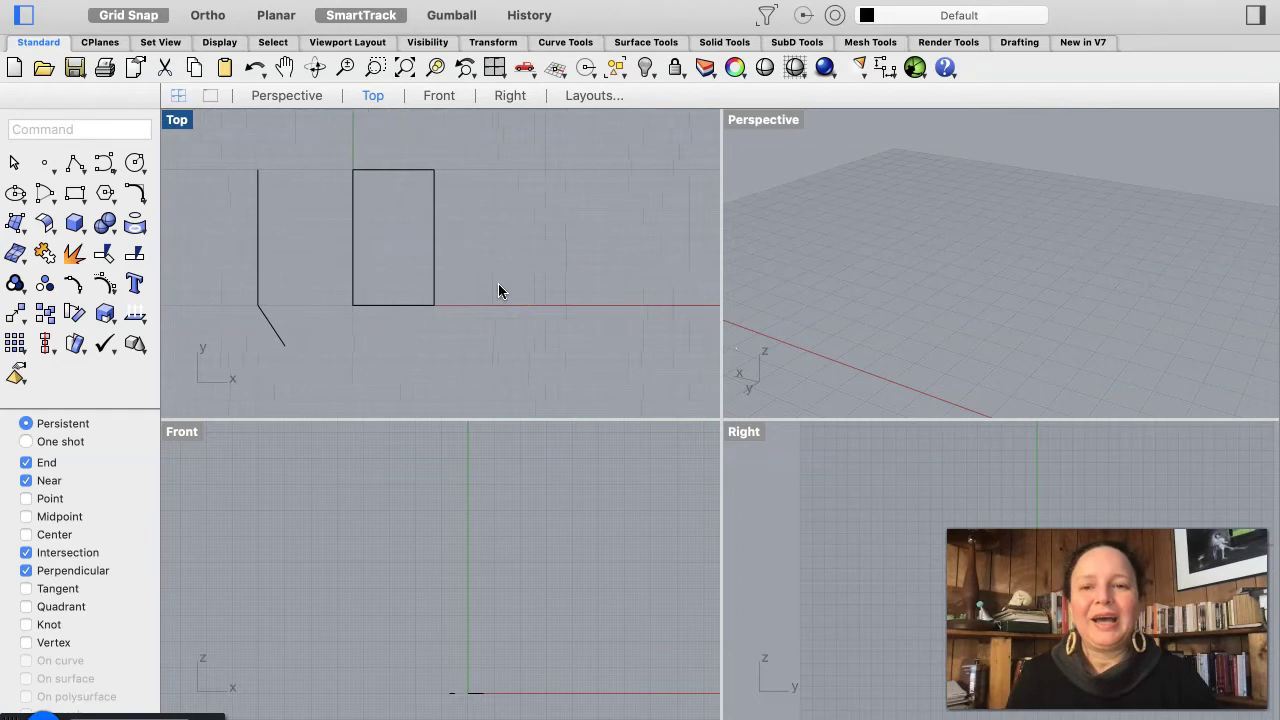
click(413, 275)
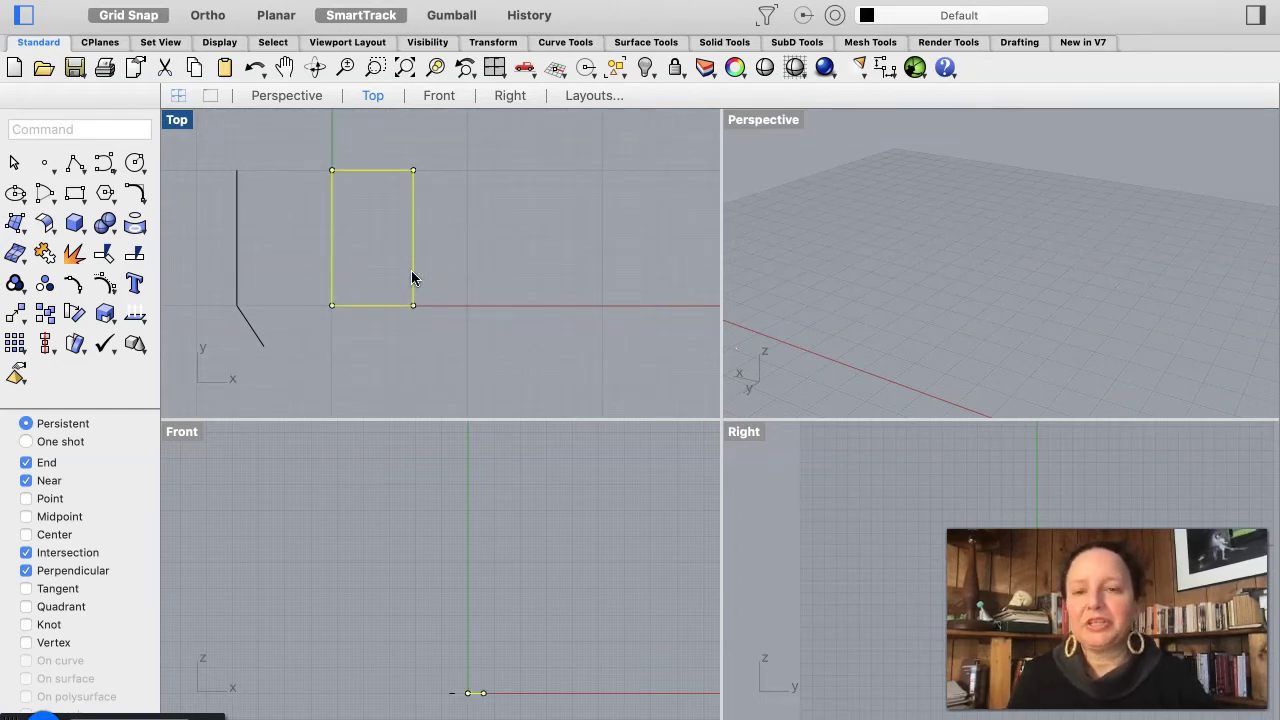
click(420, 258)
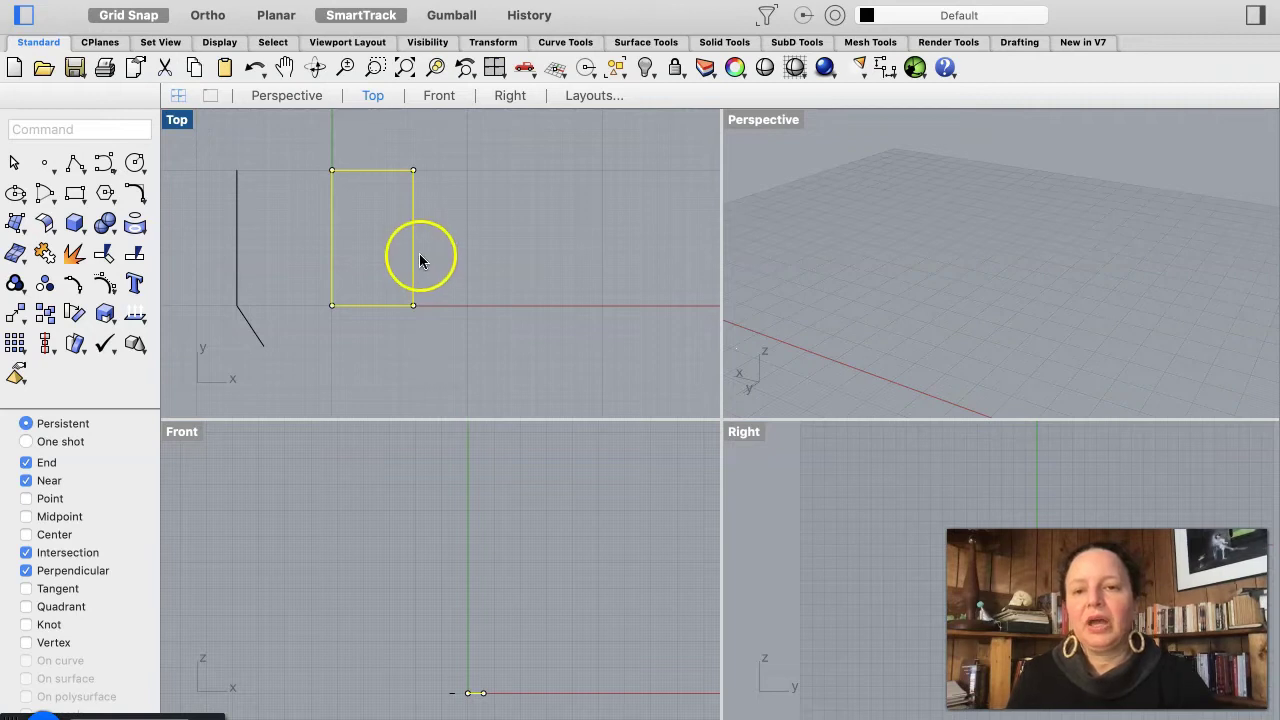
drag(411, 258, 549, 254)
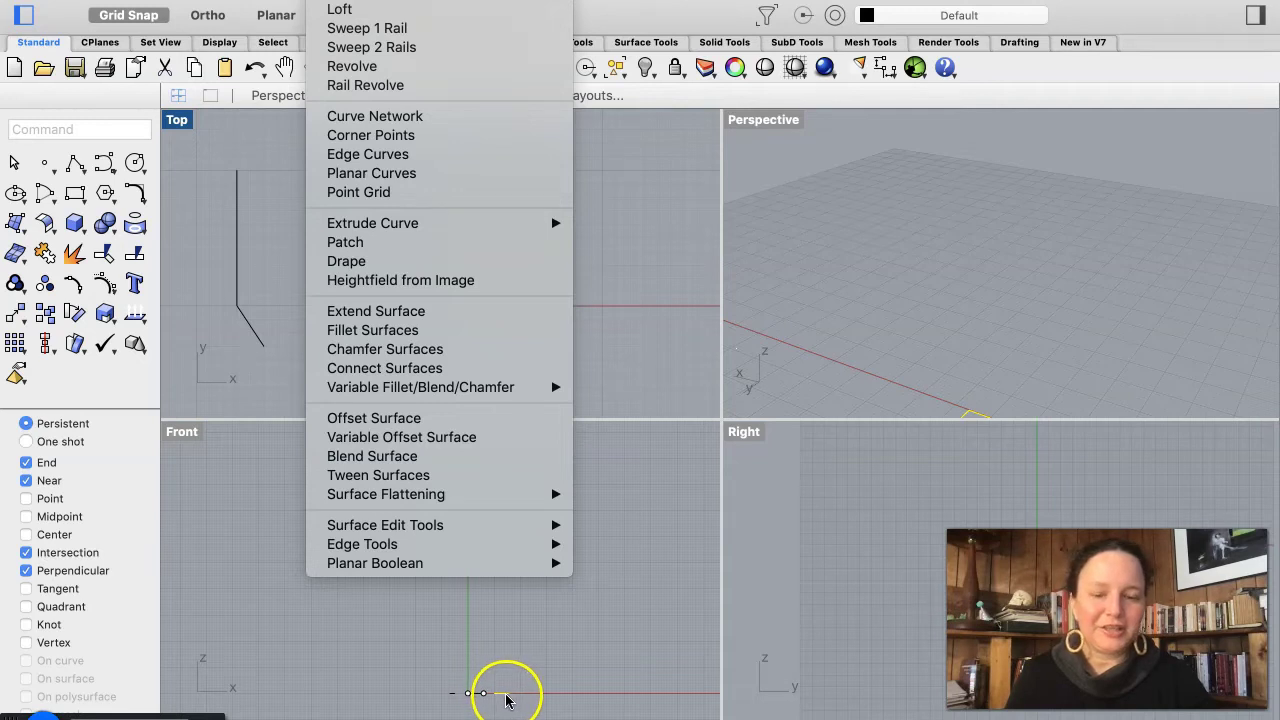
click(432, 176)
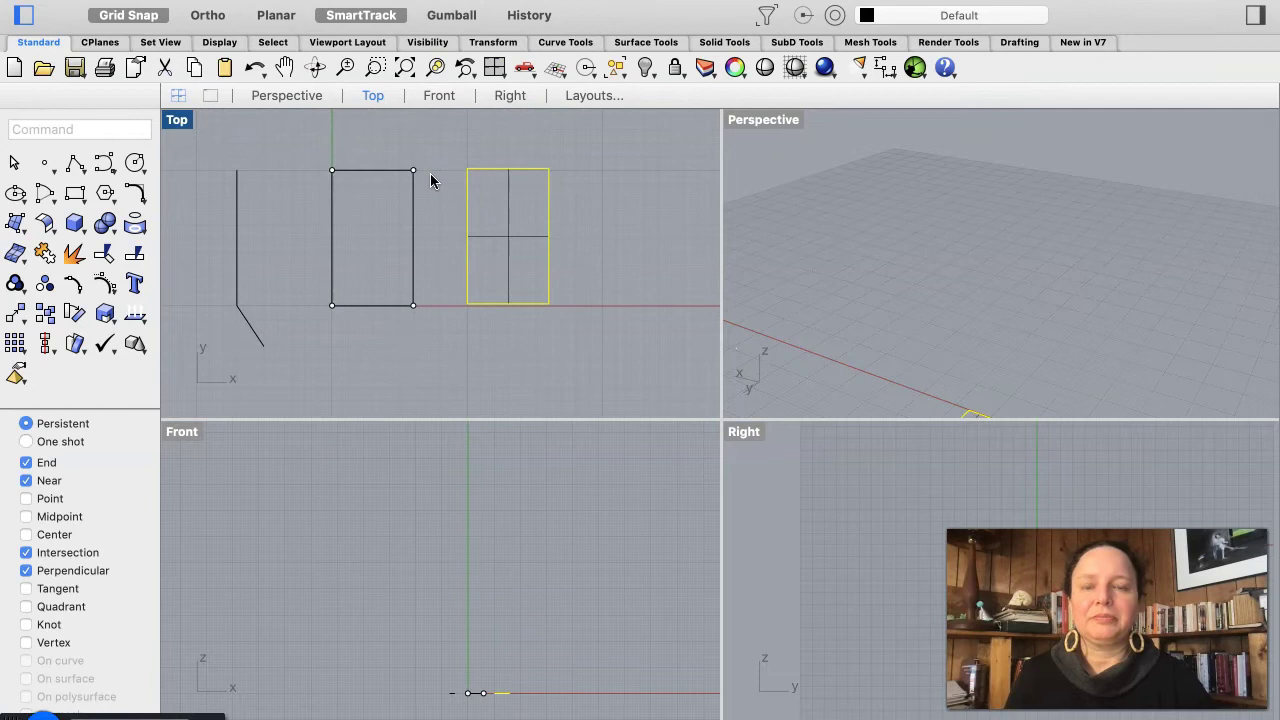
click(464, 346)
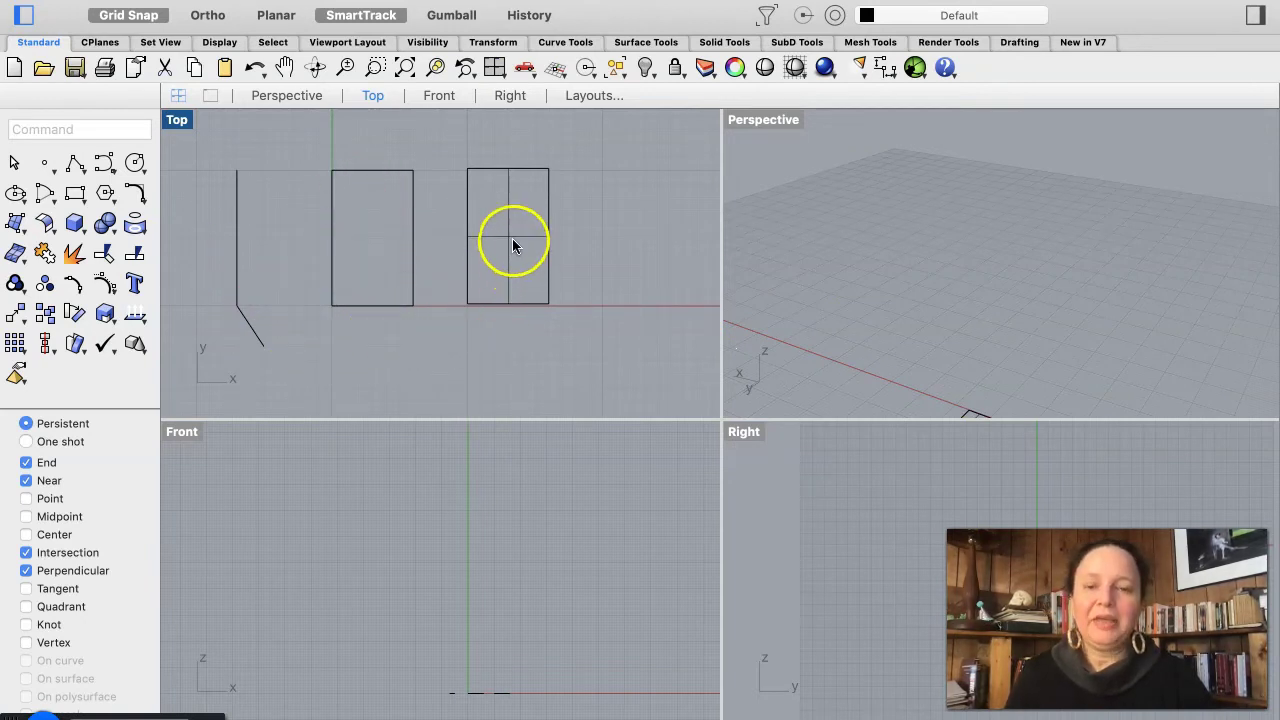
Step: Examine the polyline, rectangle outline and planar surface together up close in the Perspective view
click(569, 210)
mouse_move(857, 343)
right_down()
mouse_move(877, 354)
mouse_move(868, 347)
right_up()
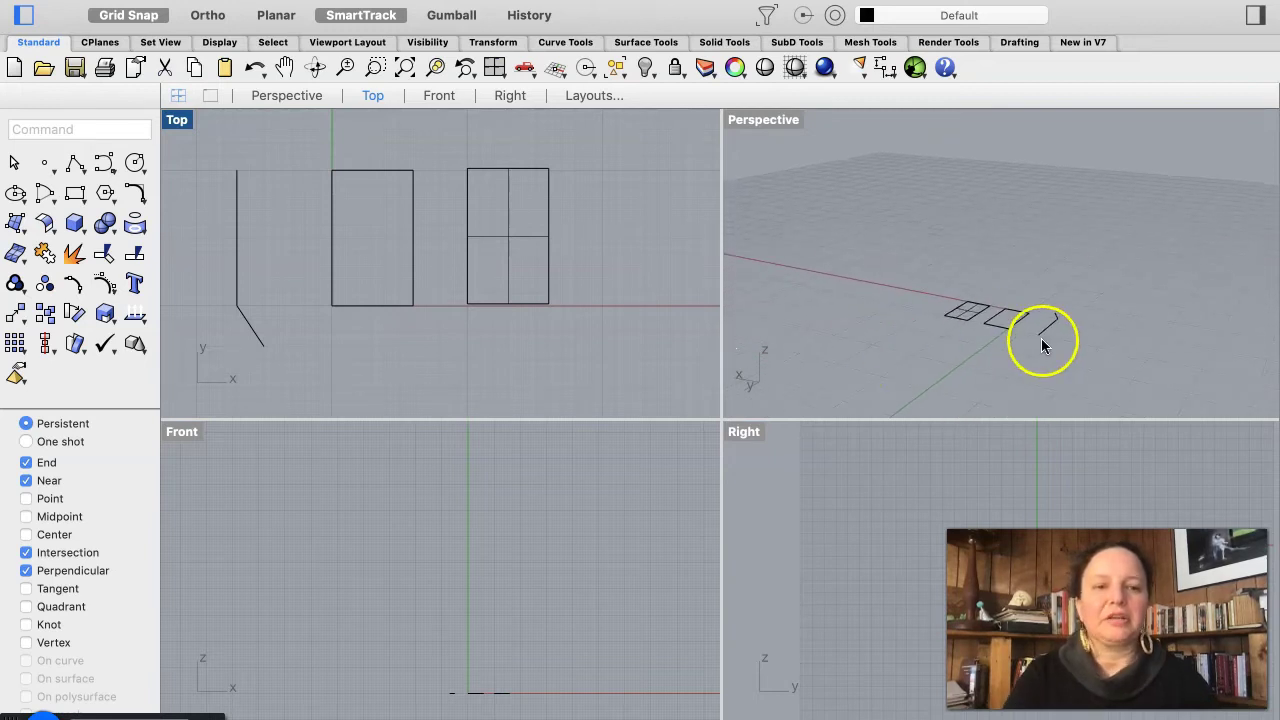
right_drag(1043, 340, 995, 316)
scroll(995, 316, up, 5)
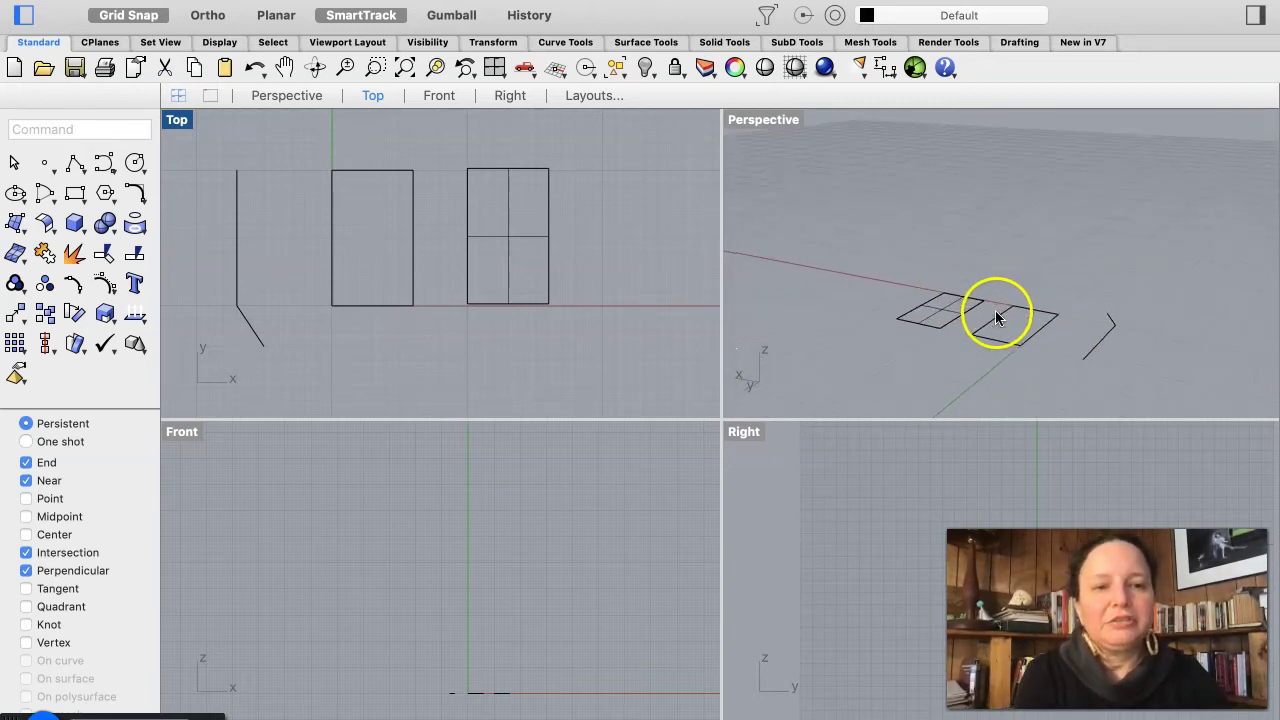
scroll(995, 309, down, 3)
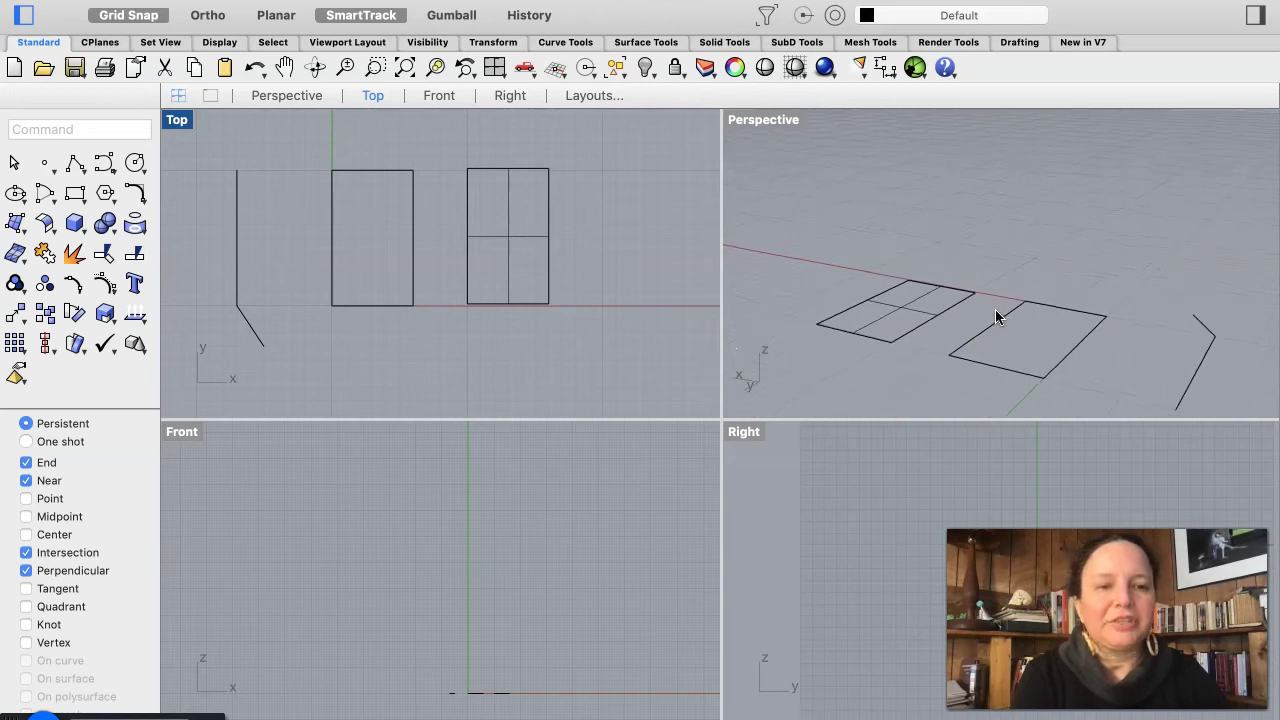
right_drag(854, 307, 854, 307)
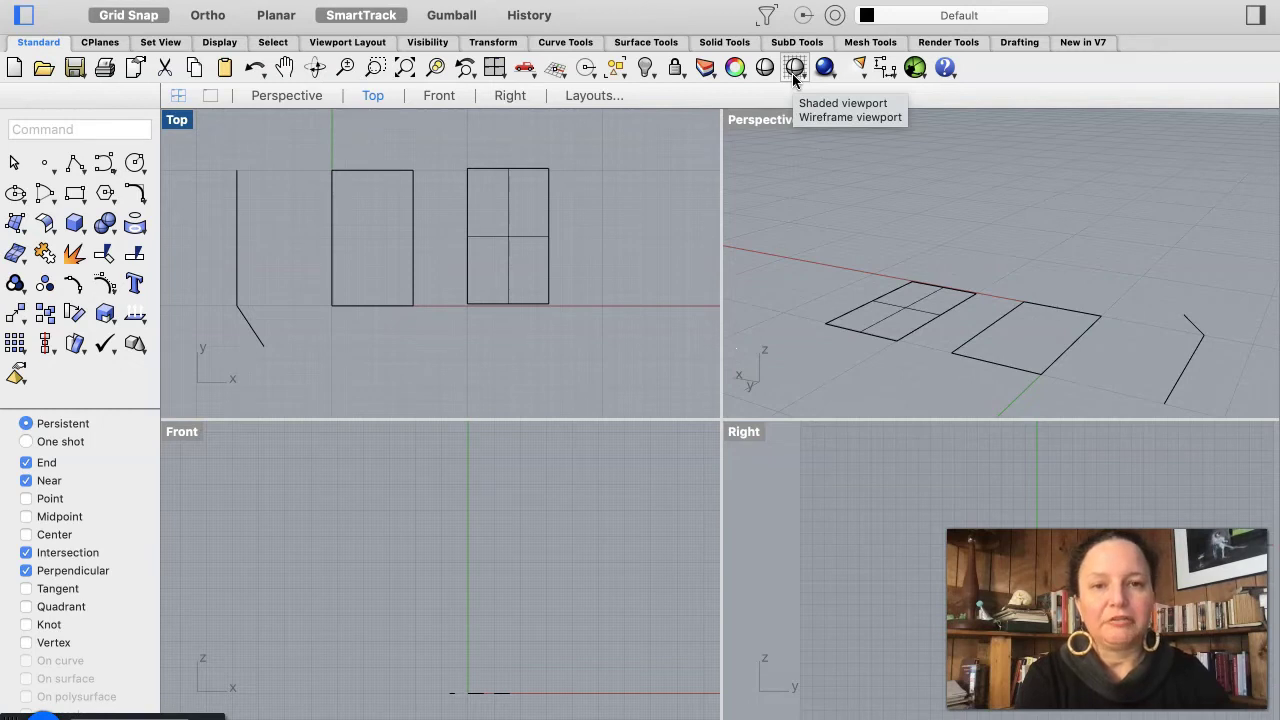
Step: Set the Perspective viewport to shaded display
click(781, 124)
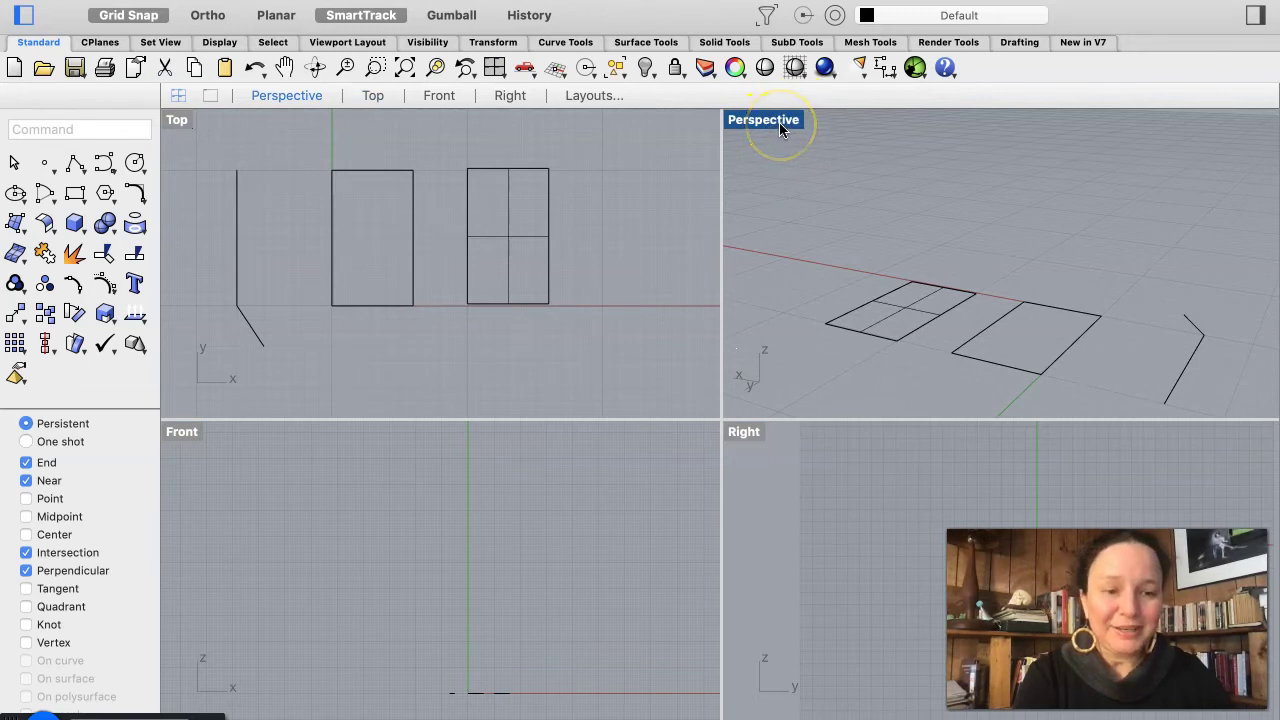
click(795, 68)
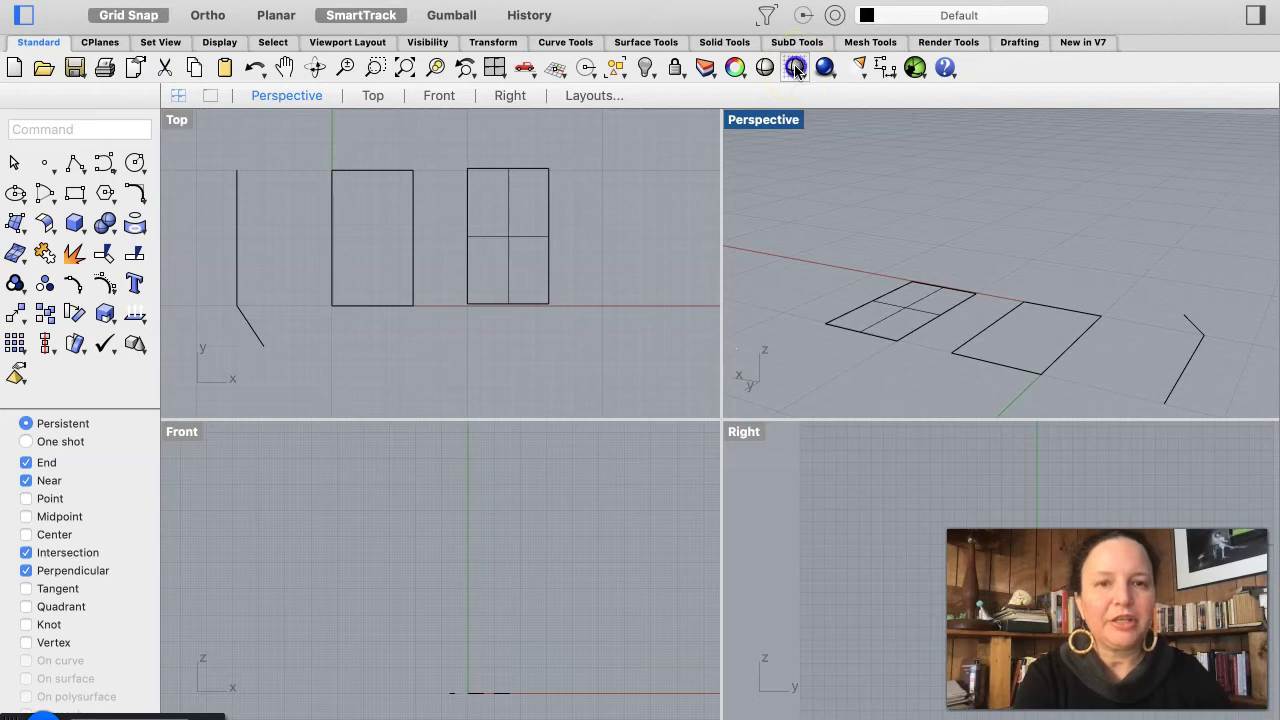
click(830, 83)
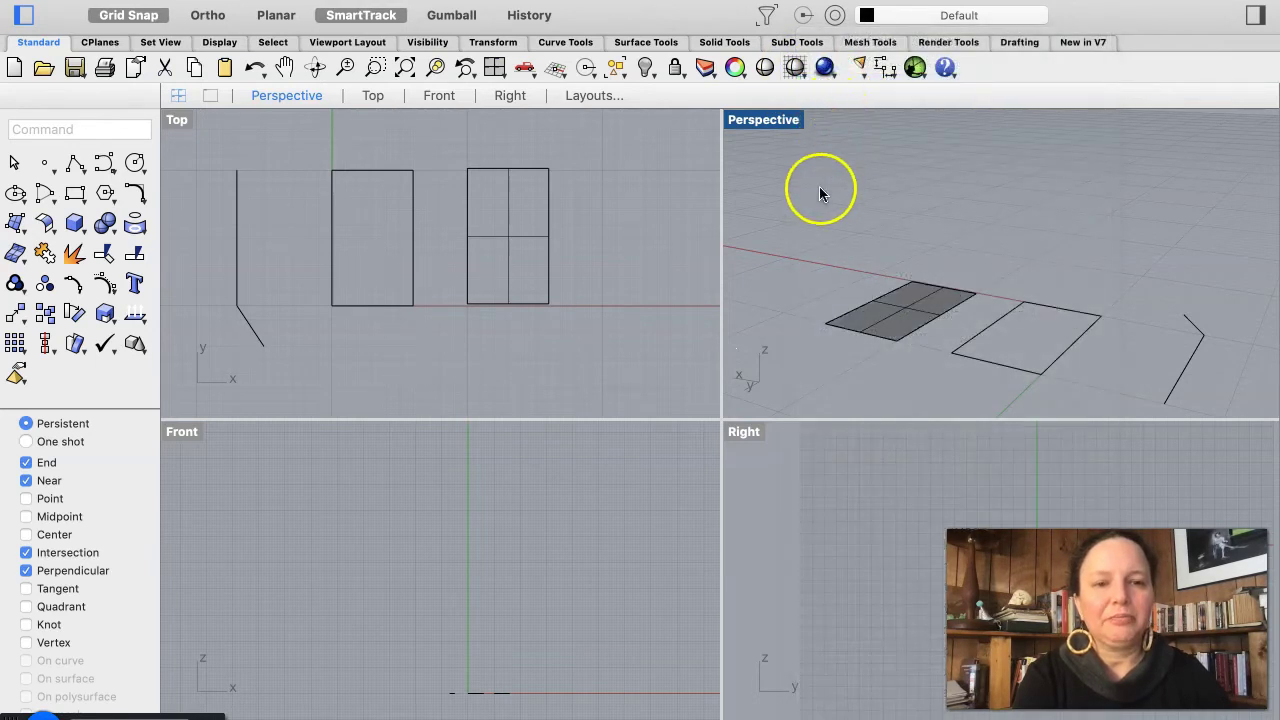
Step: Examine the shaded planar surface against the rectangle outline and open polyline from several angles in the Perspective view
click(905, 345)
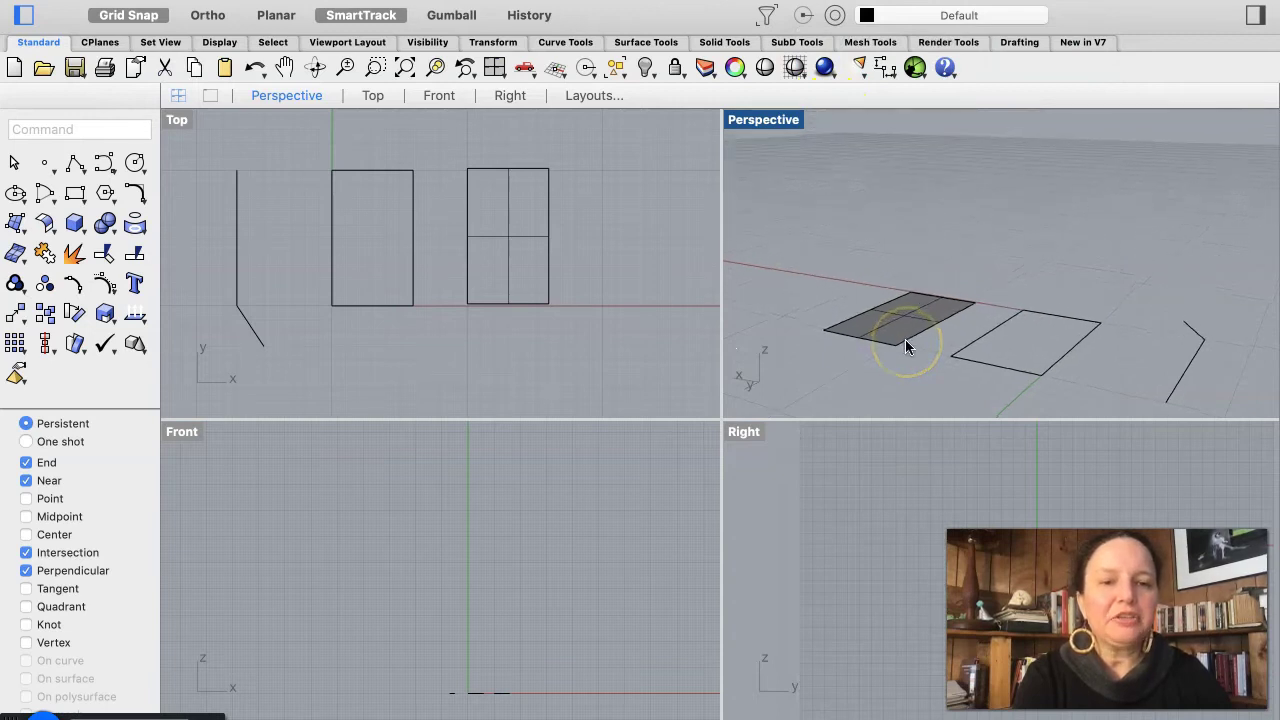
scroll(905, 345, up, 8)
scroll(907, 347, down, 10)
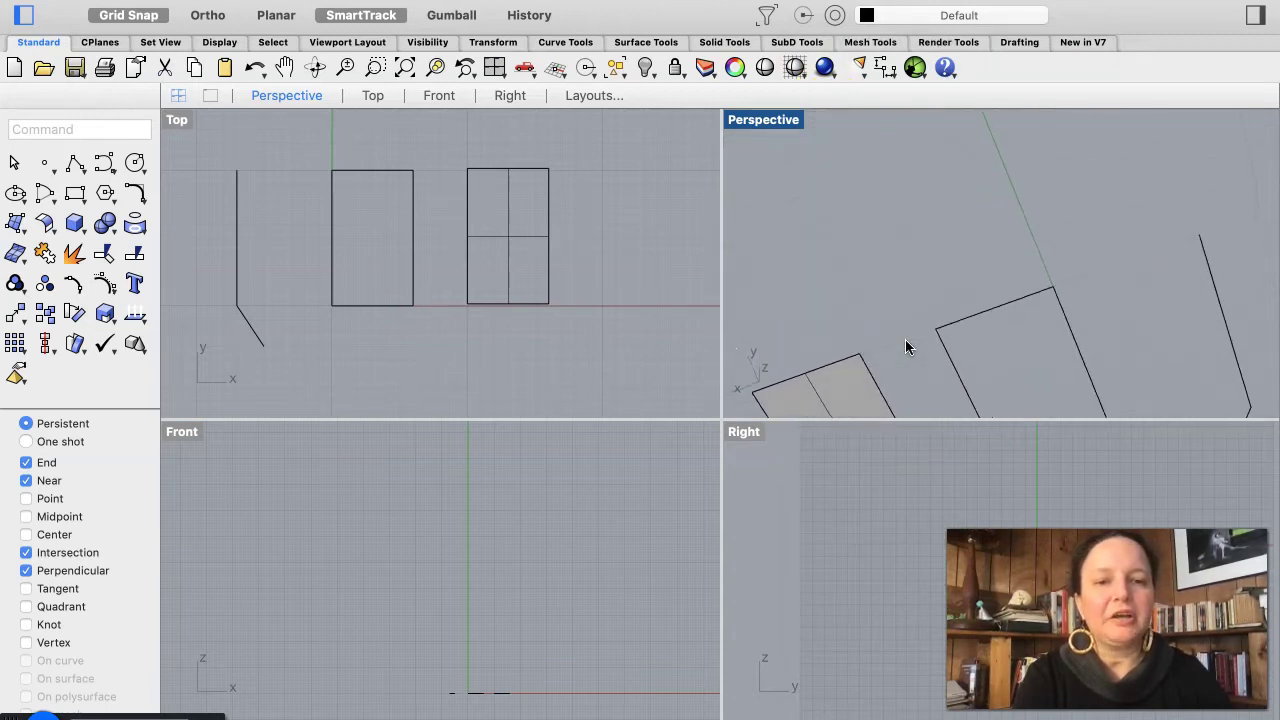
scroll(907, 340, down, 10)
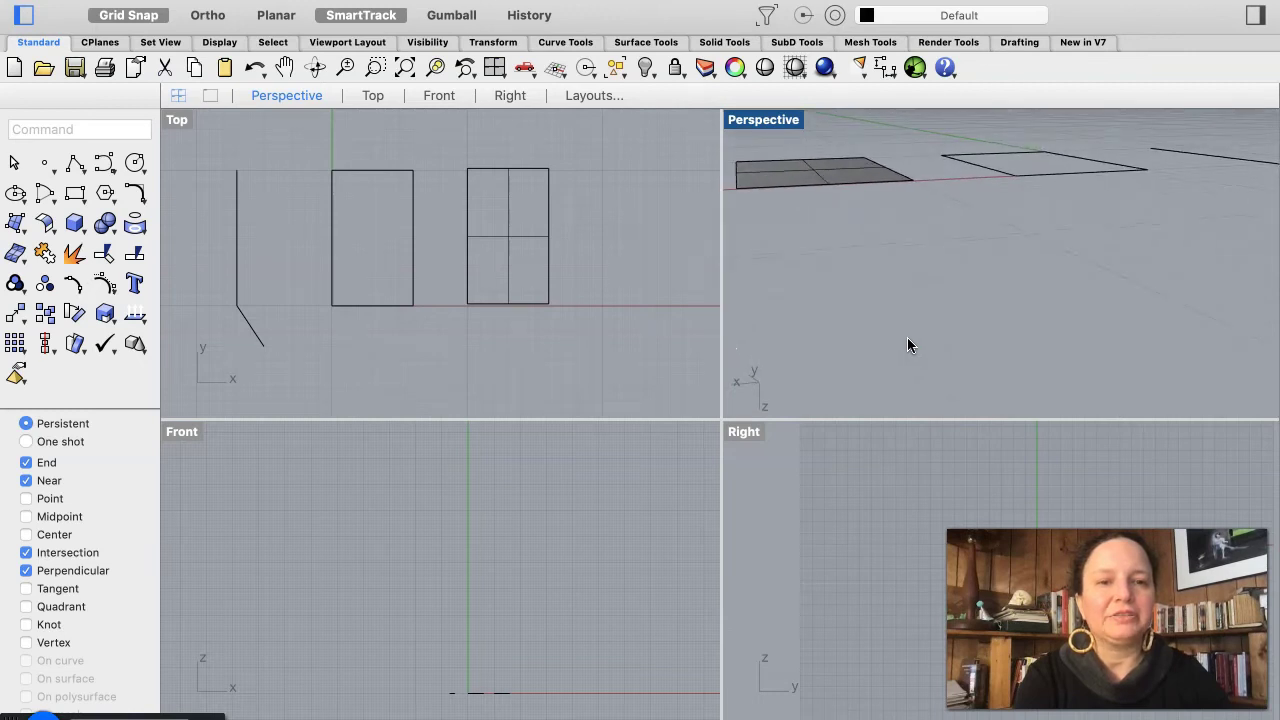
right_drag(984, 390, 813, 335)
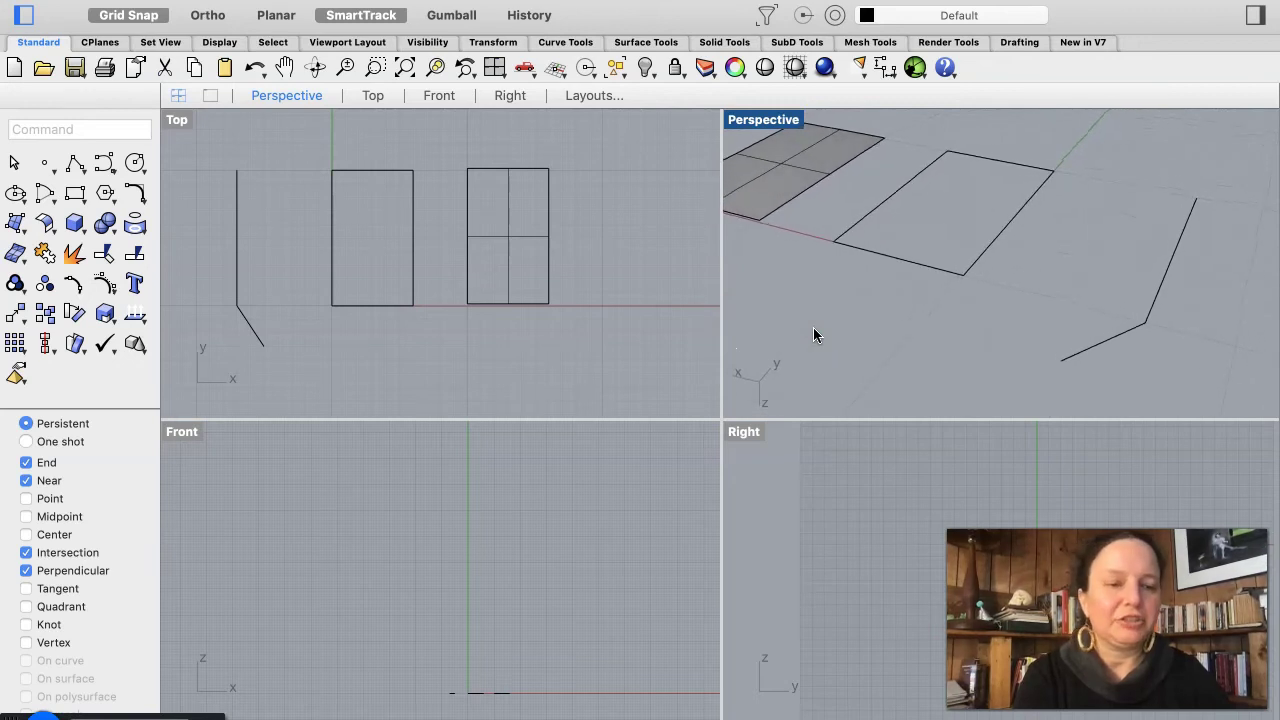
scroll(813, 329, down, 4)
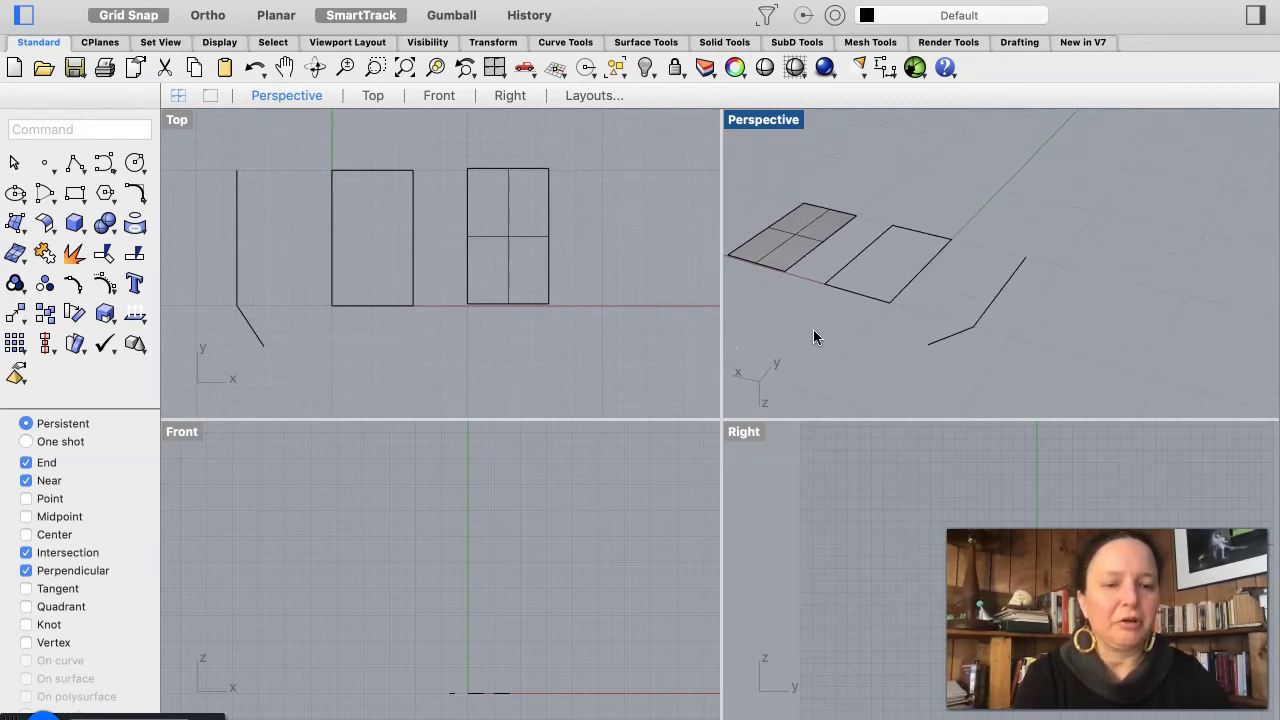
scroll(813, 337, up, 5)
scroll(813, 337, down, 10)
scroll(813, 331, down, 10)
scroll(813, 337, down, 5)
scroll(813, 331, up, 10)
scroll(813, 337, up, 10)
scroll(813, 337, up, 1)
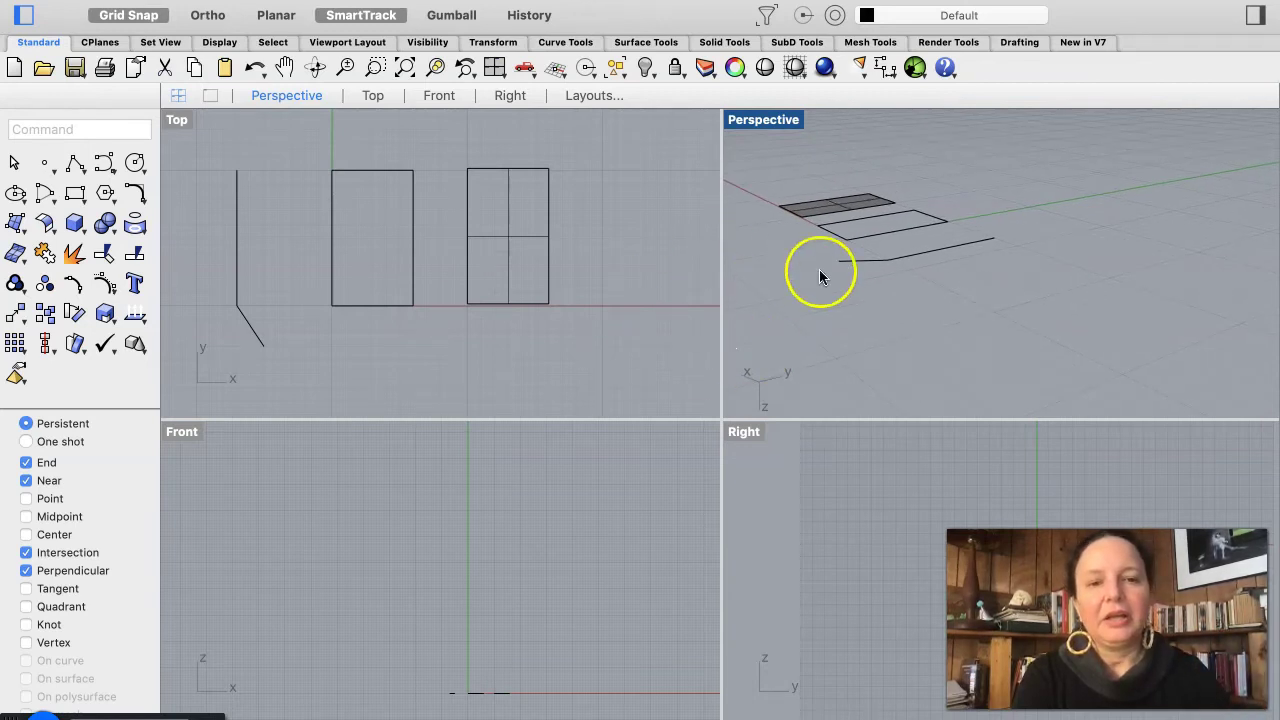
scroll(823, 297, left, 5)
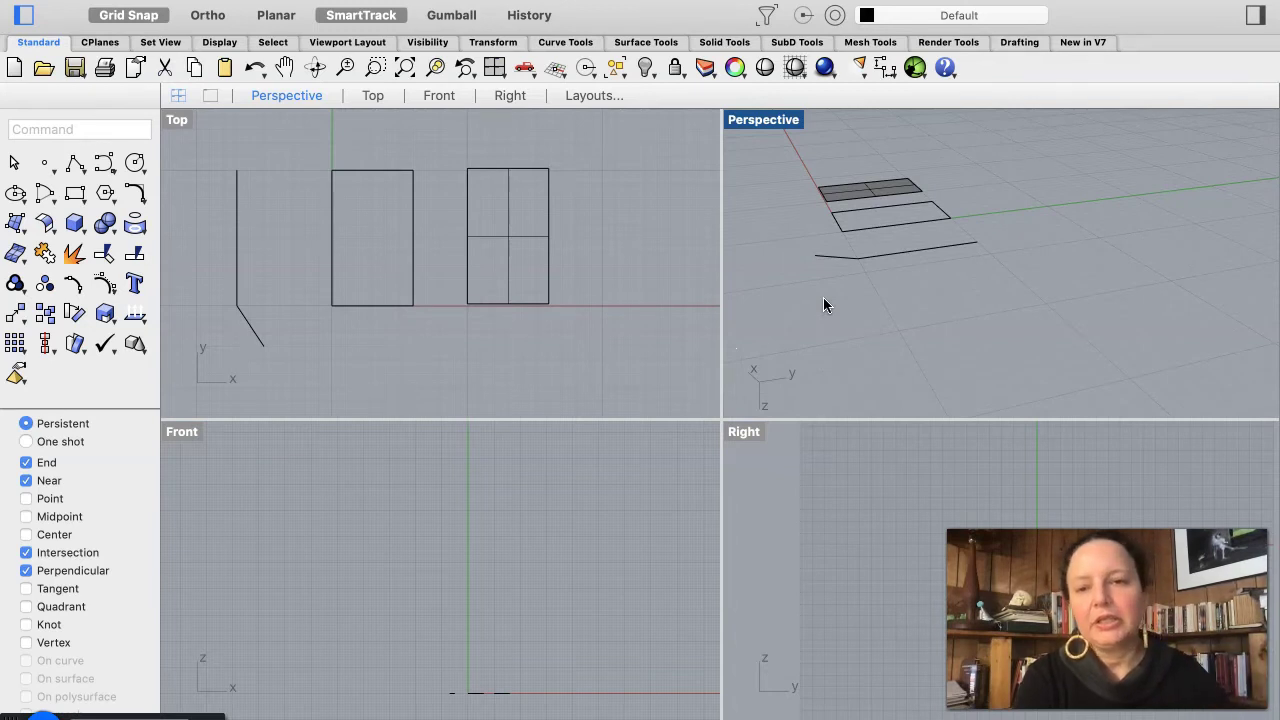
Step: Select the planar surface, rather than the curve overlapping it, in the Perspective view
click(806, 294)
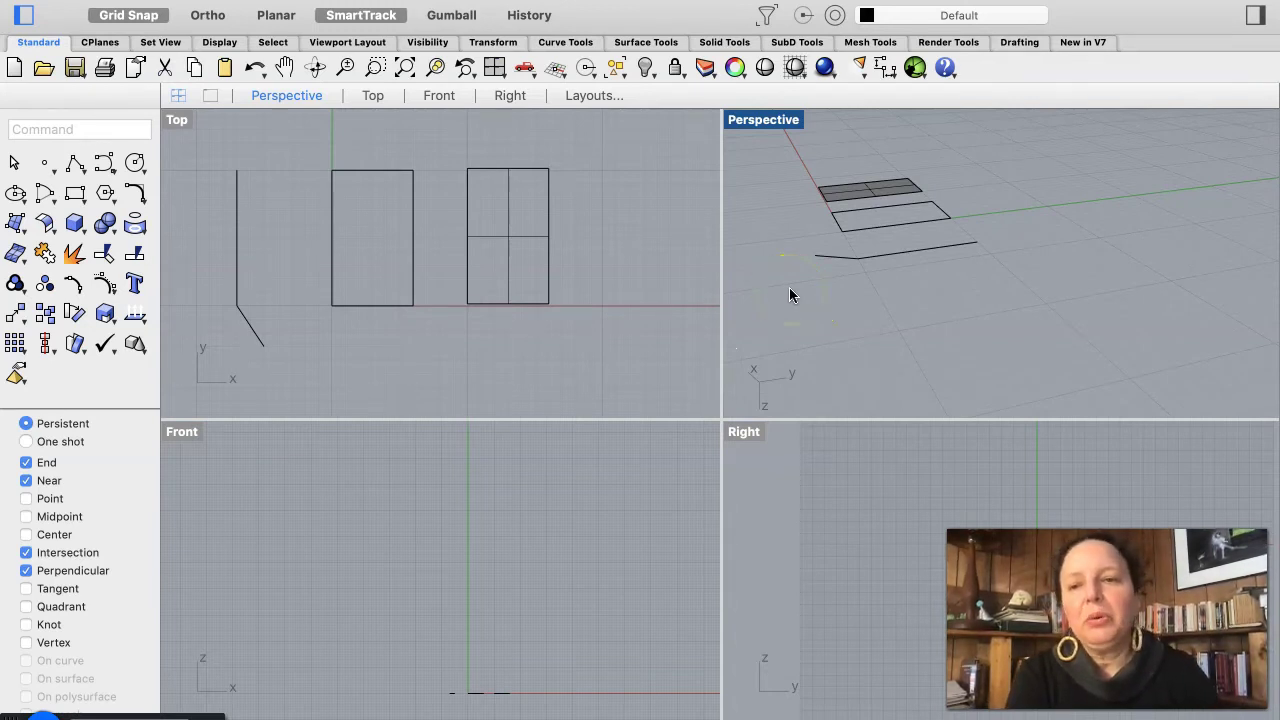
click(849, 222)
click(871, 194)
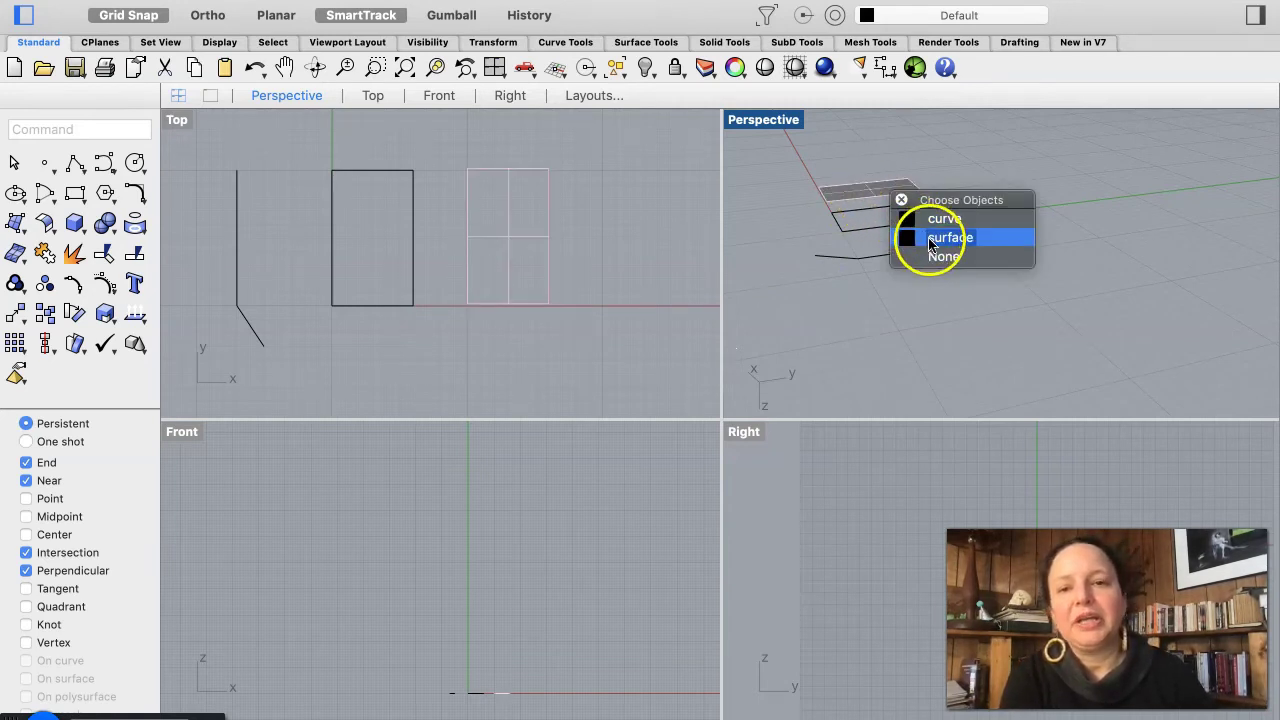
click(930, 244)
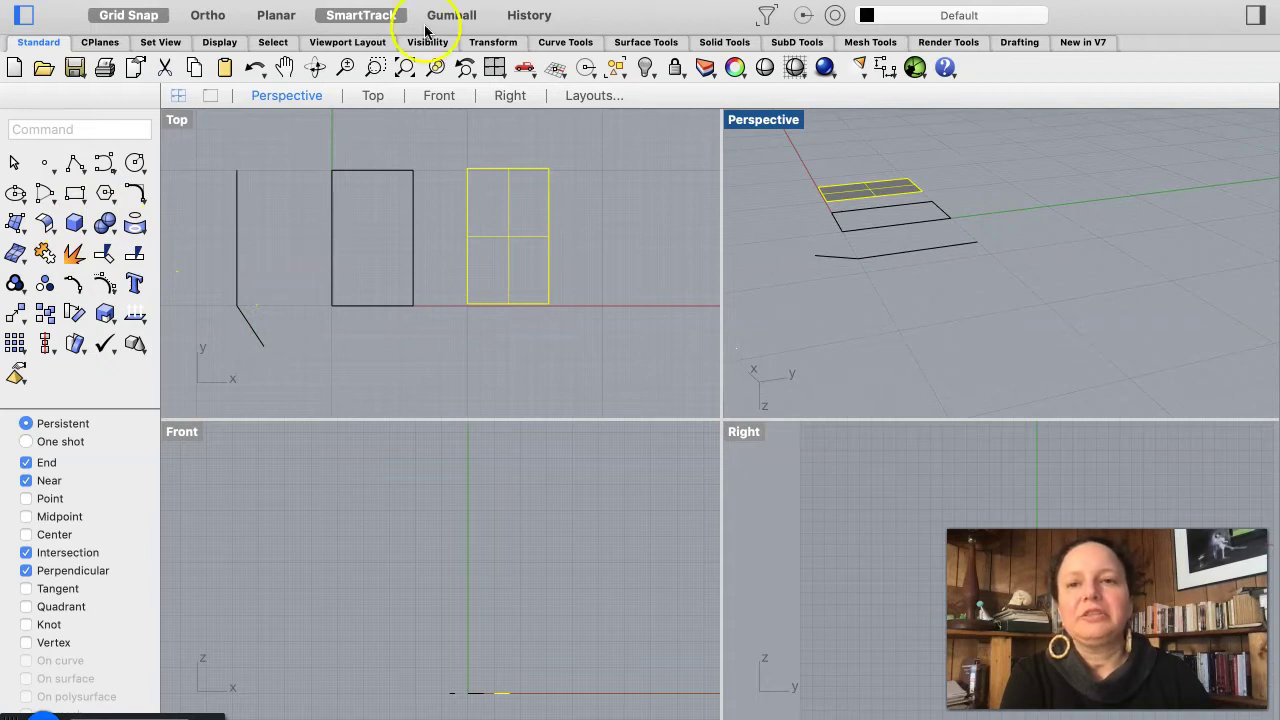
Step: Extrude the rectangular curve around the planar surface straight up with Extrude Curve, picking the height in the Front view
click(335, 0)
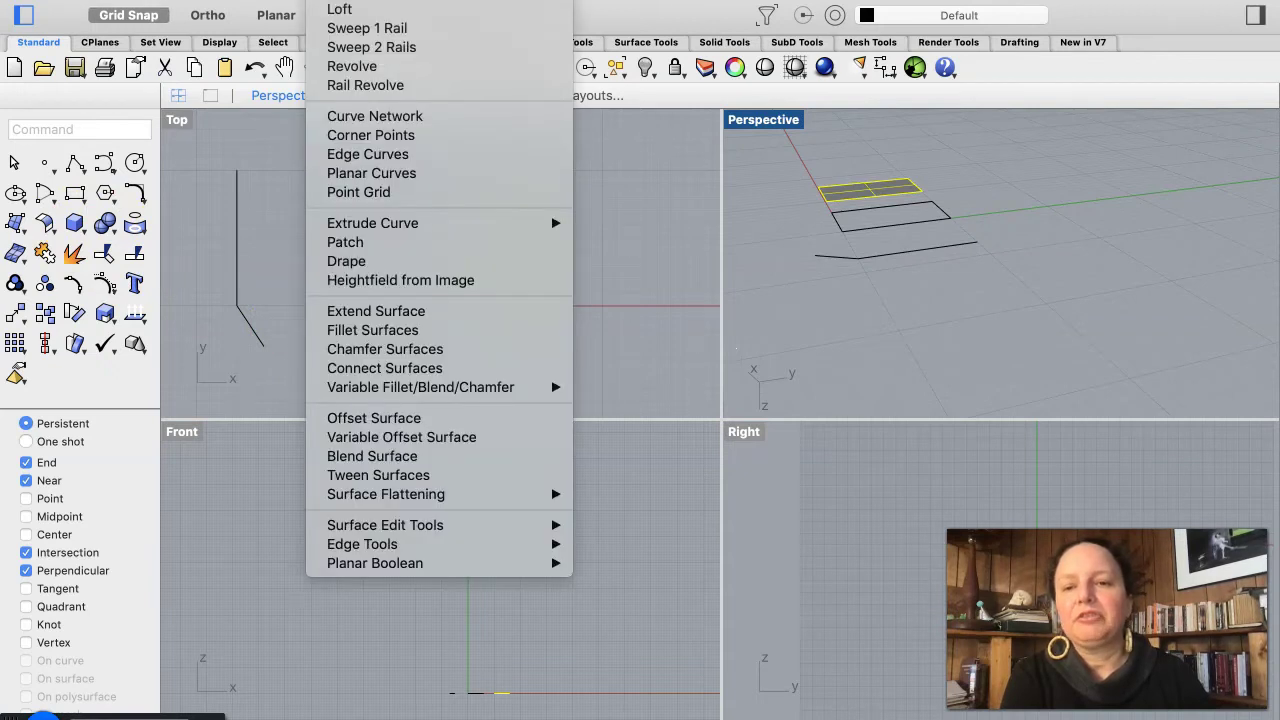
mouse_move(408, 222)
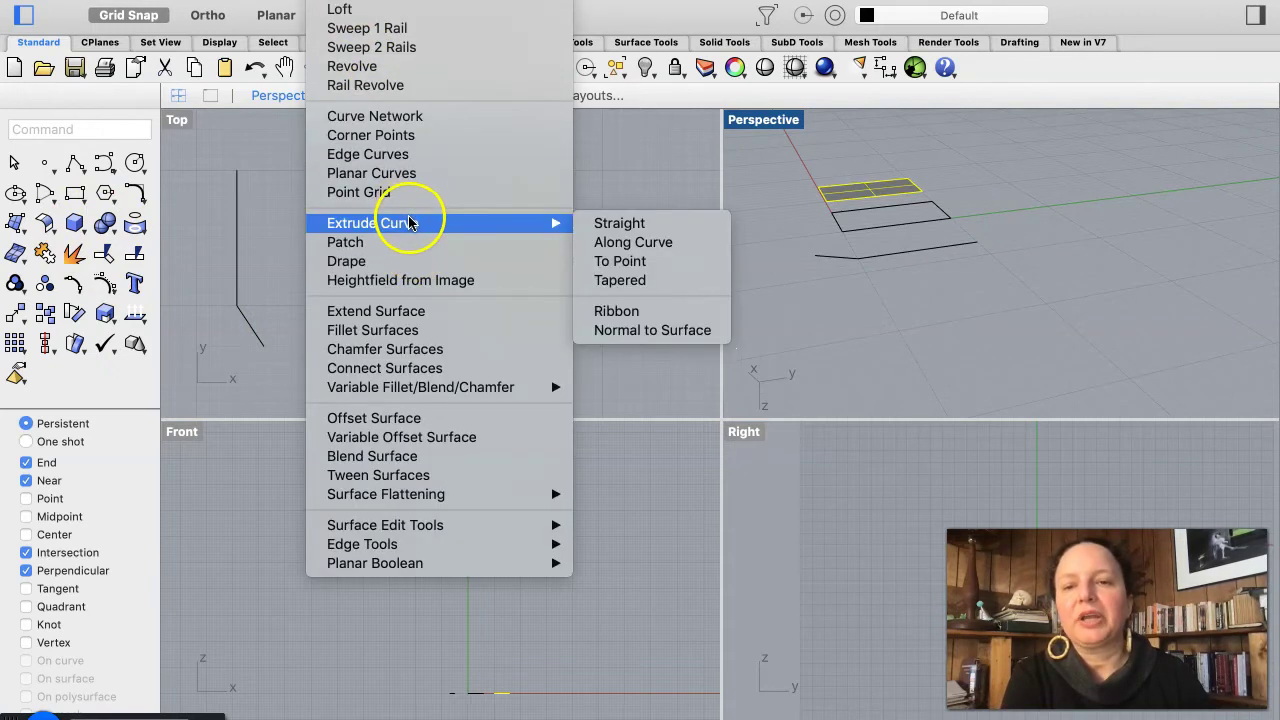
click(650, 225)
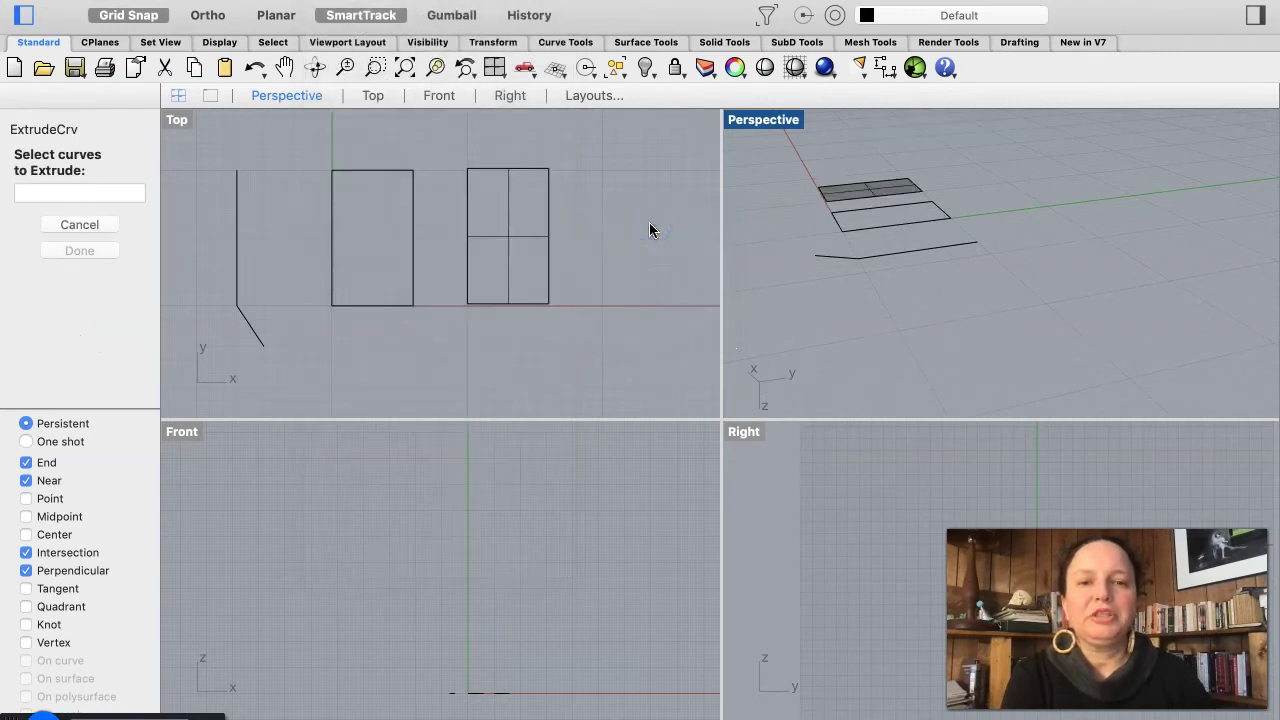
click(524, 240)
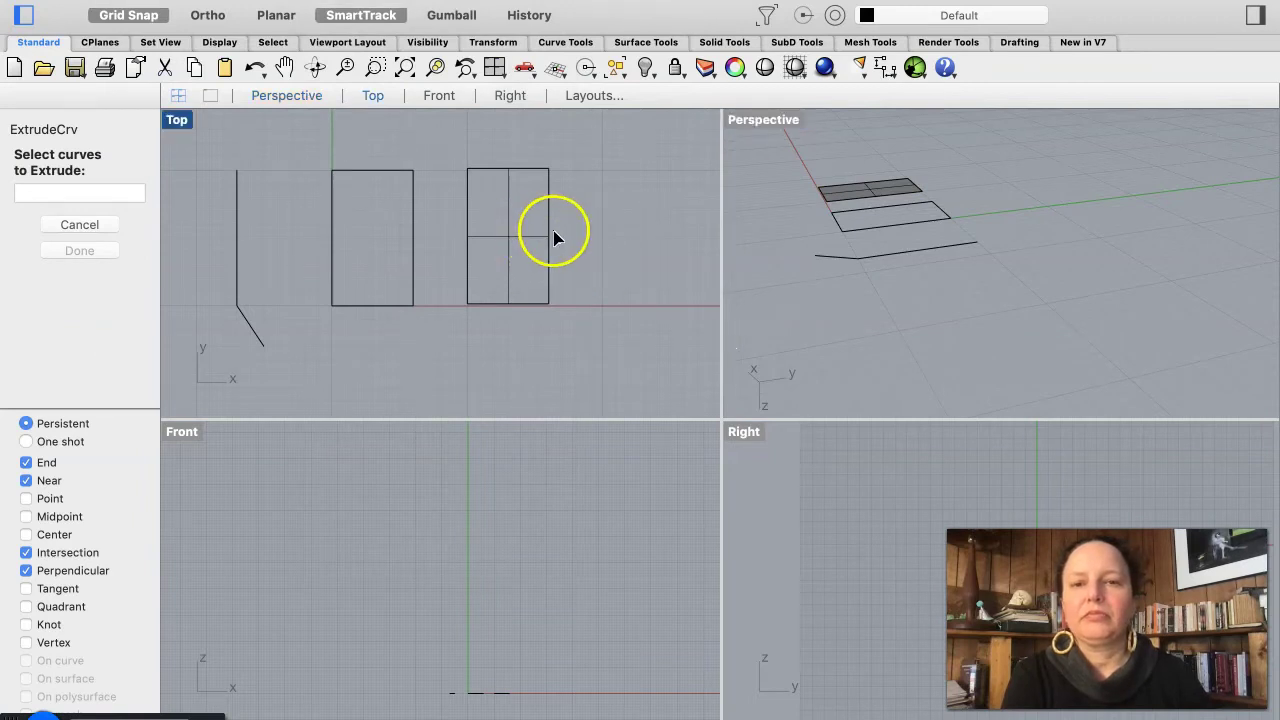
click(549, 231)
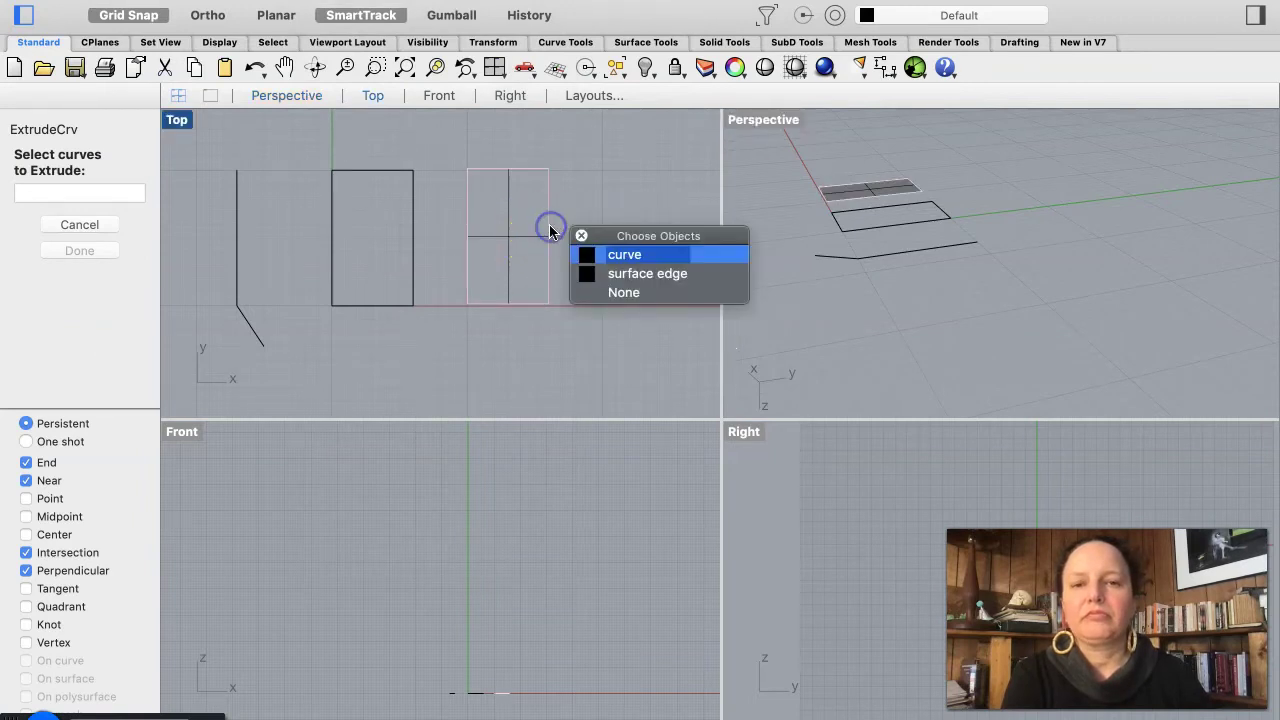
click(636, 258)
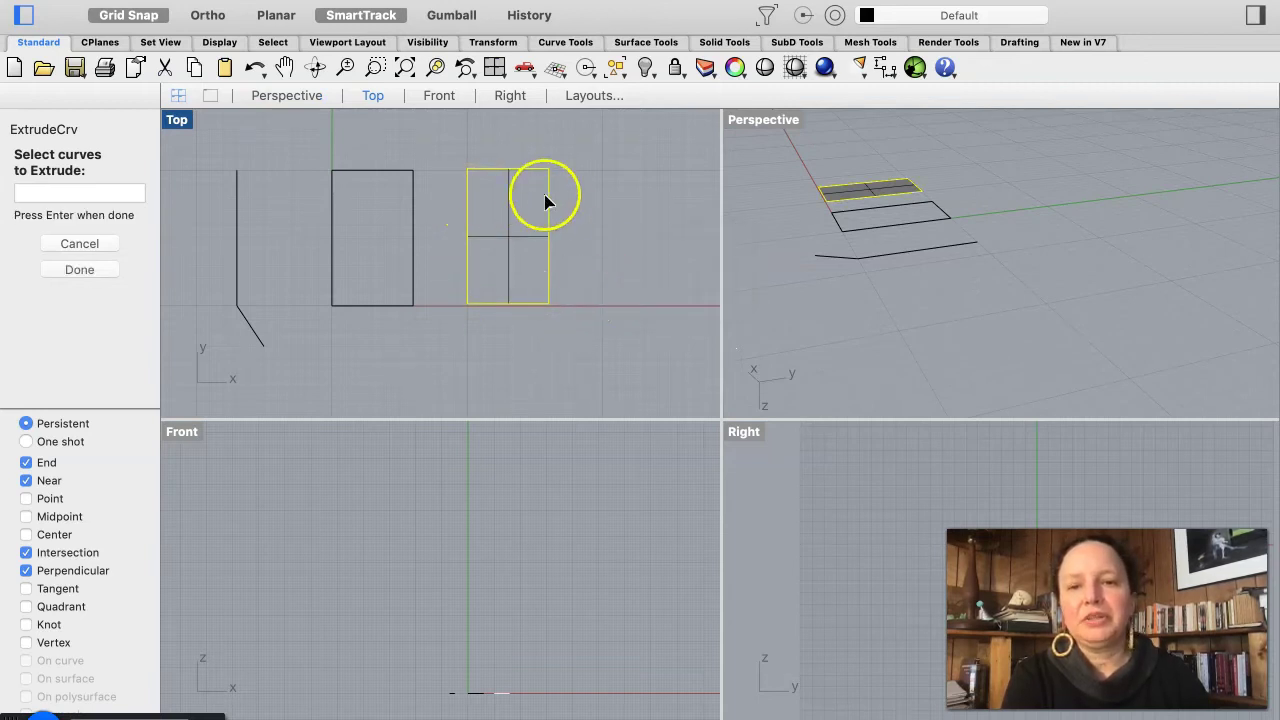
right_click(559, 243)
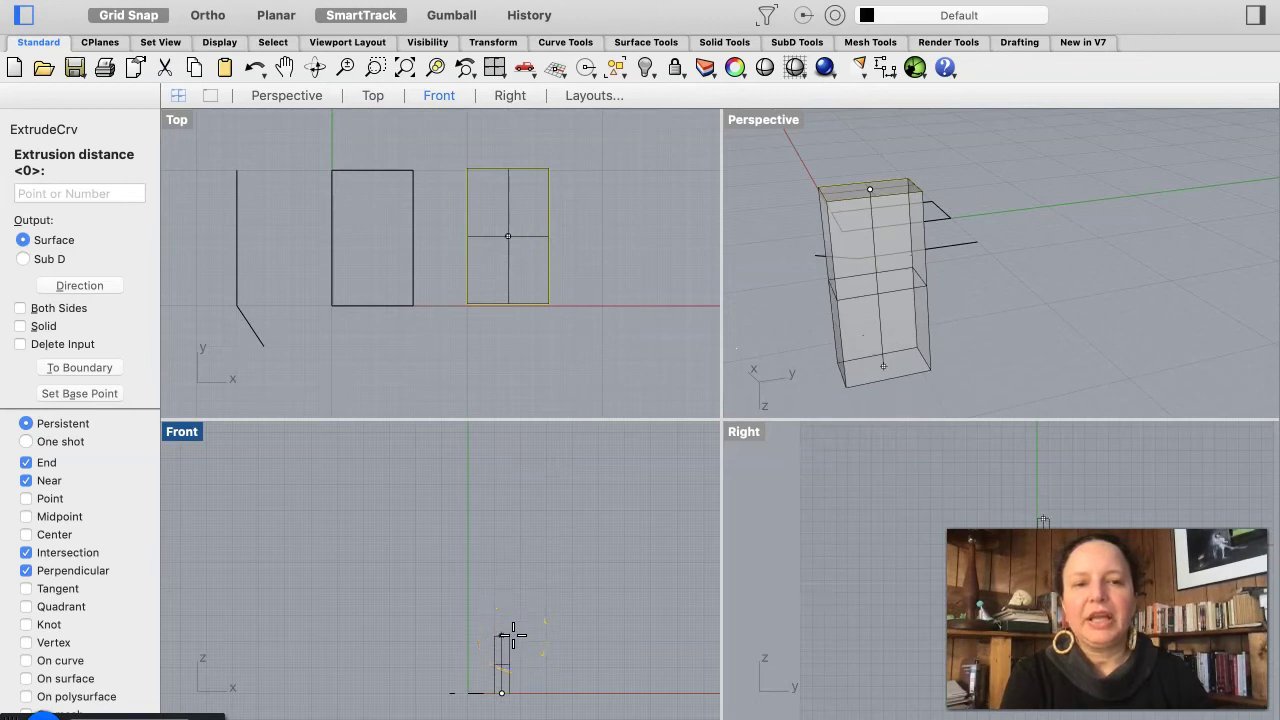
scroll(512, 634, down, 3)
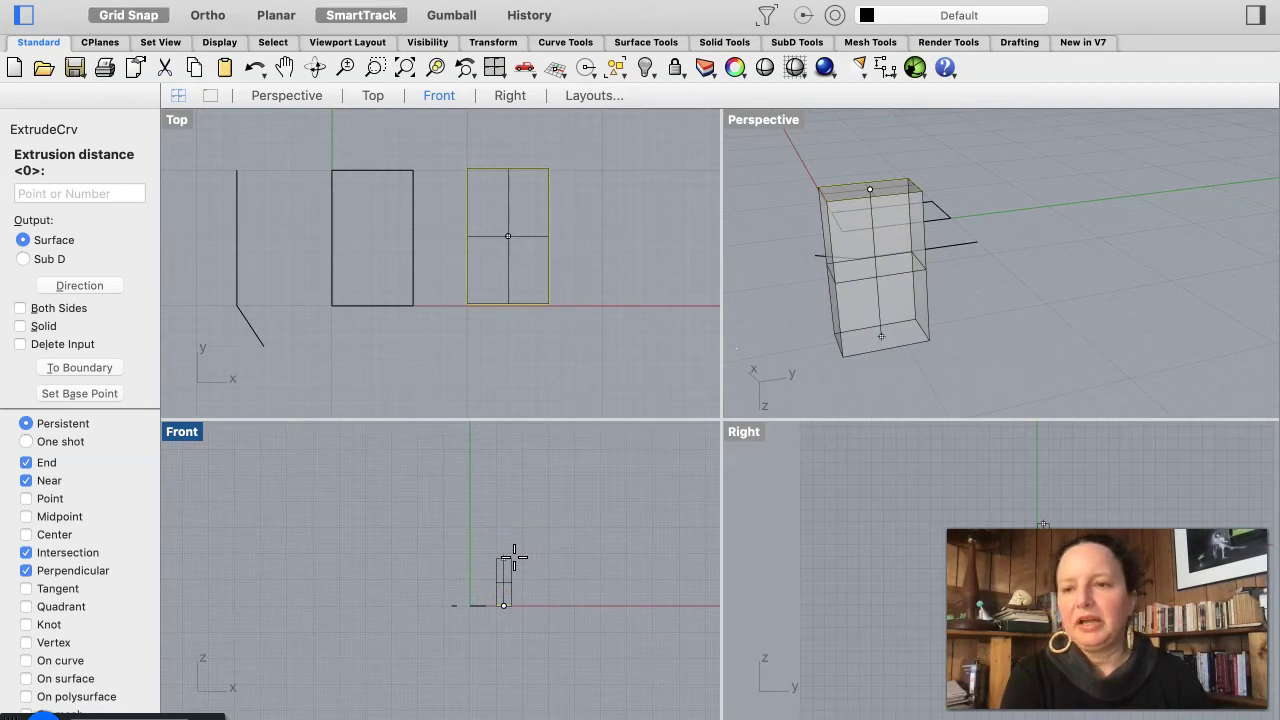
click(513, 558)
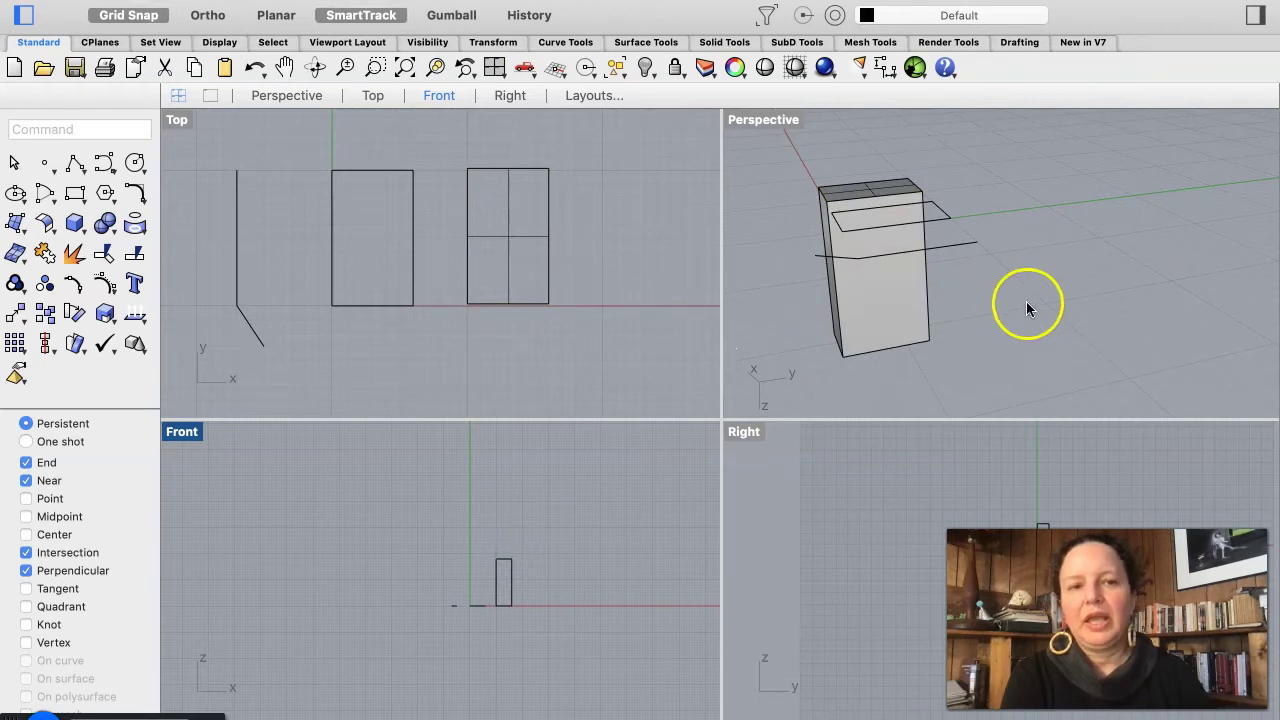
Step: Move the extruded box along the red axis in the Front view, clear of the planar surface, and deselect it
scroll(1045, 284, up, 5)
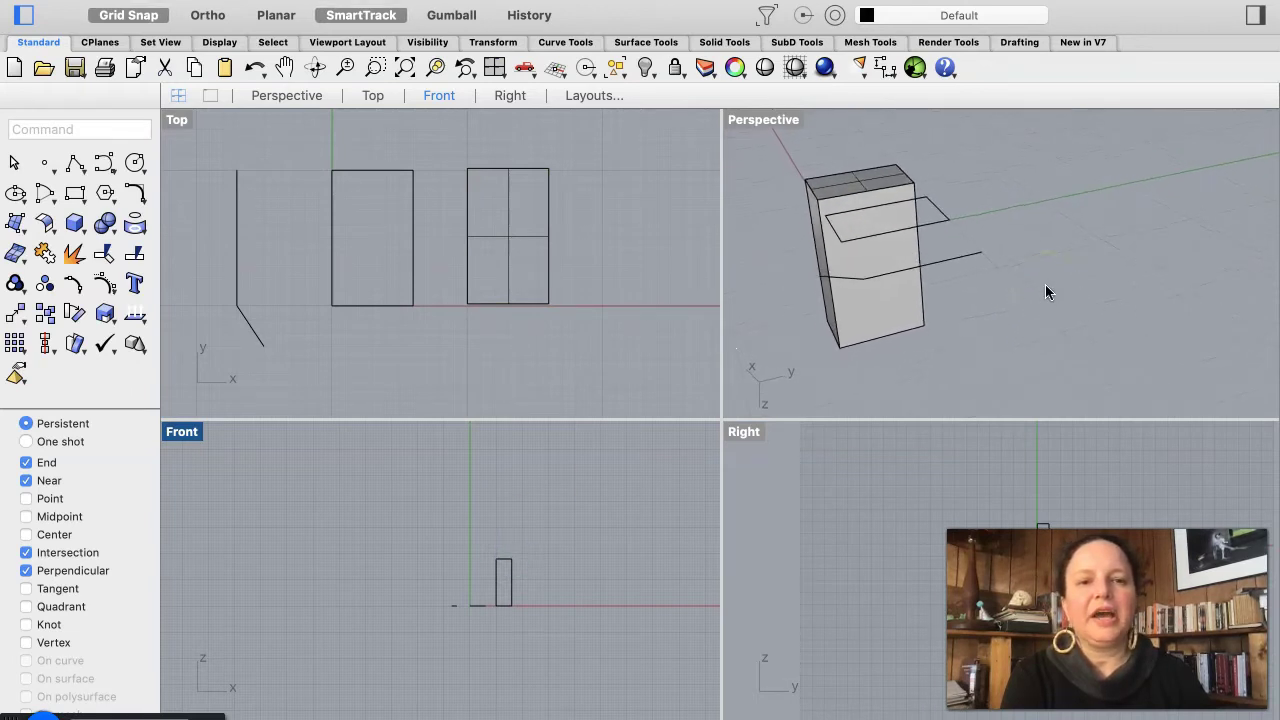
scroll(1045, 284, up, 5)
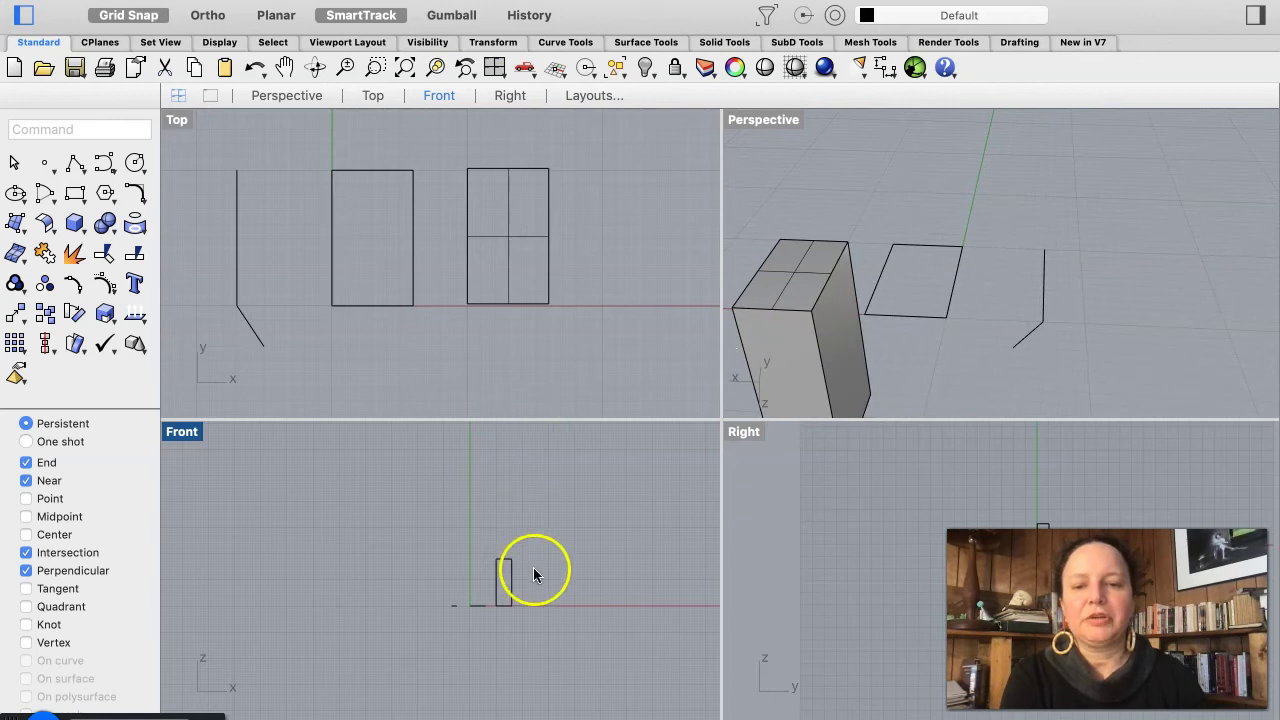
mouse_move(513, 580)
mouse_down()
mouse_move(557, 579)
mouse_move(537, 585)
mouse_up()
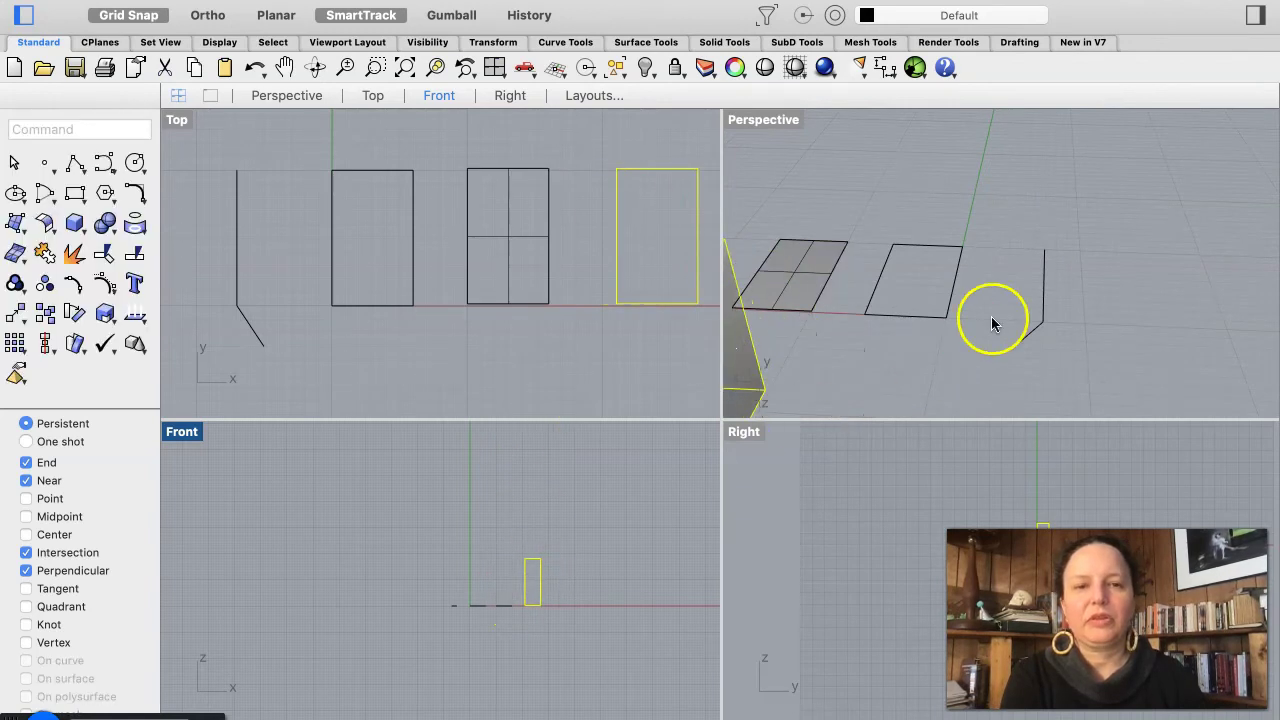
scroll(994, 275, down, 5)
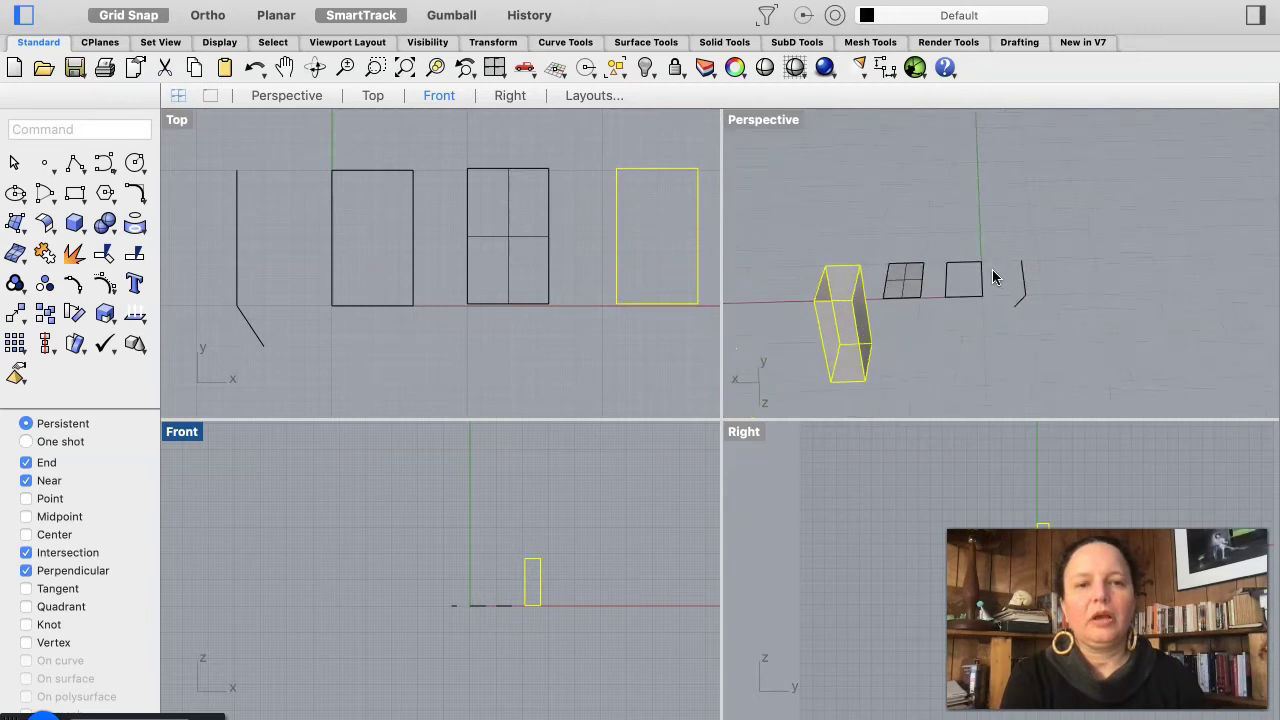
scroll(994, 277, down, 5)
click(980, 354)
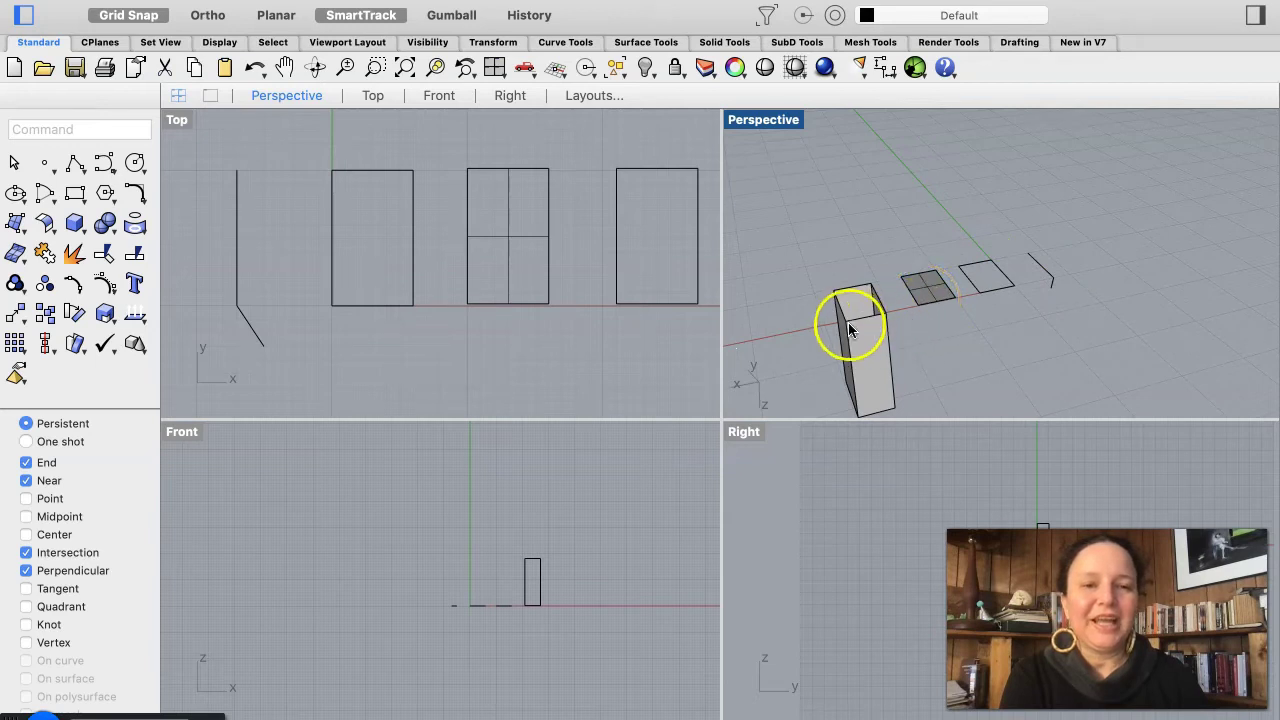
Step: Examine the extruded box's ends and walls from above and from the side in the Perspective view
scroll(869, 328, down, 10)
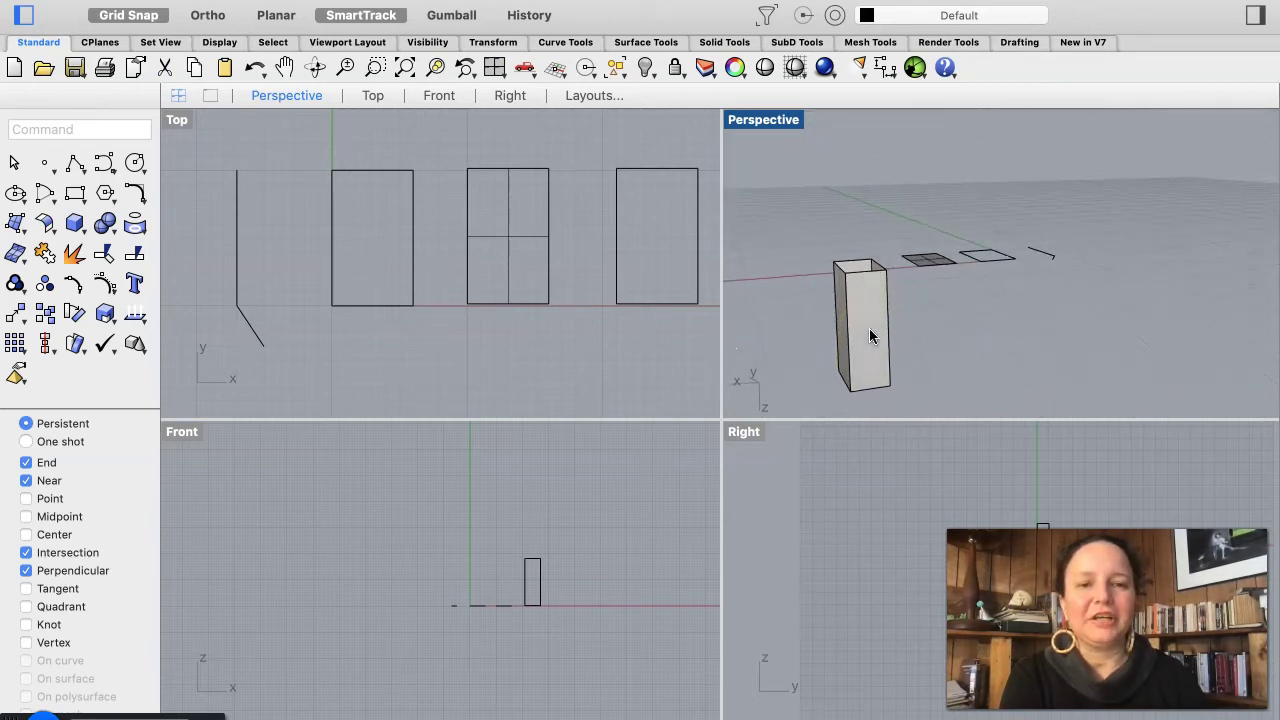
scroll(869, 336, down, 10)
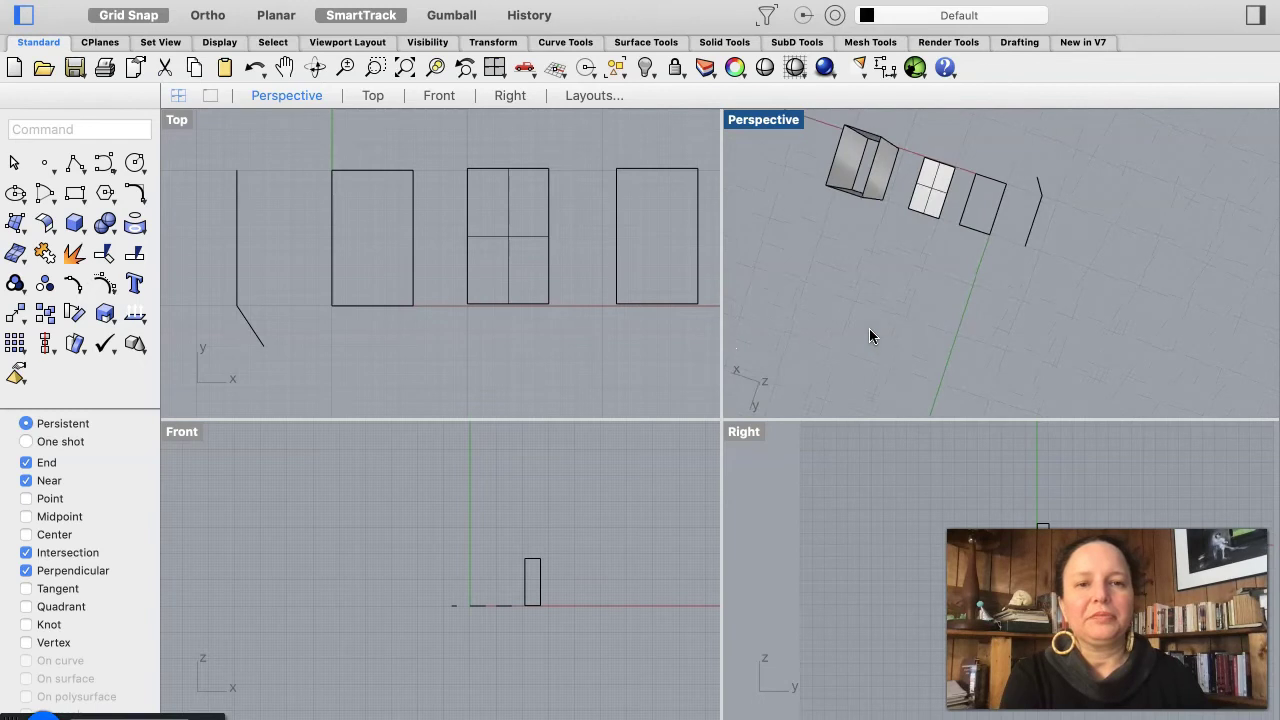
scroll(869, 328, down, 8)
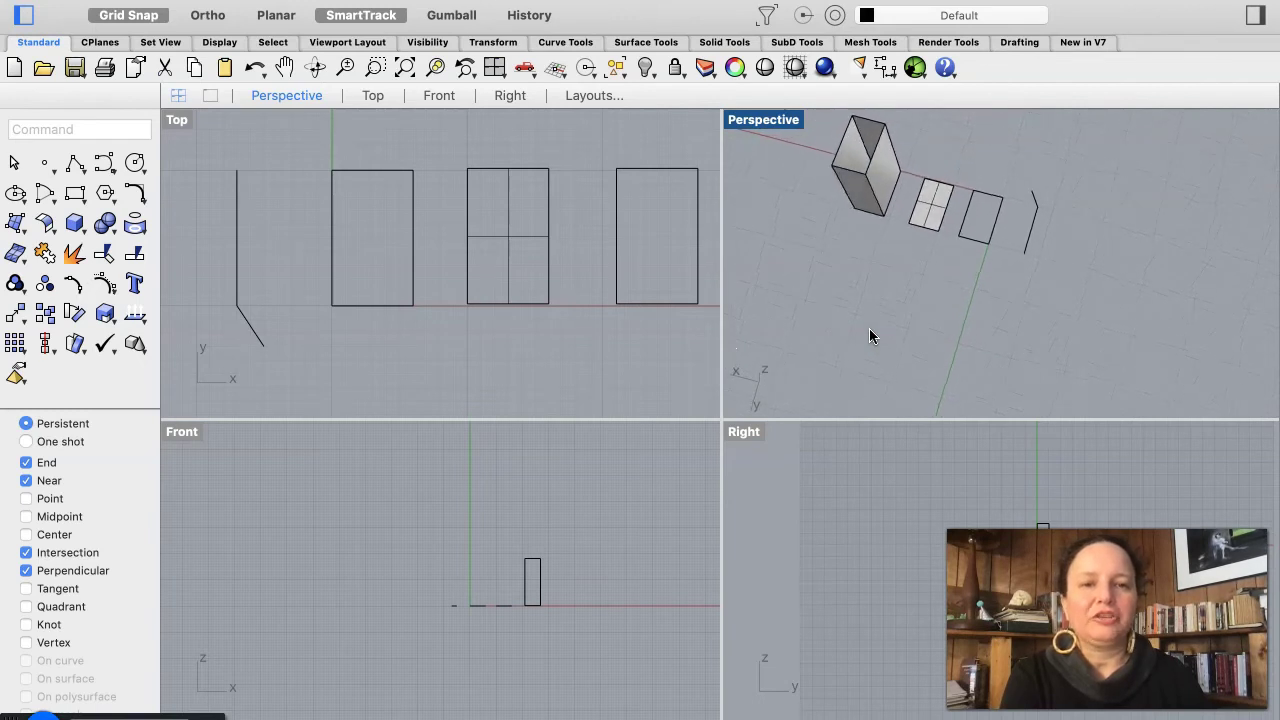
click(896, 226)
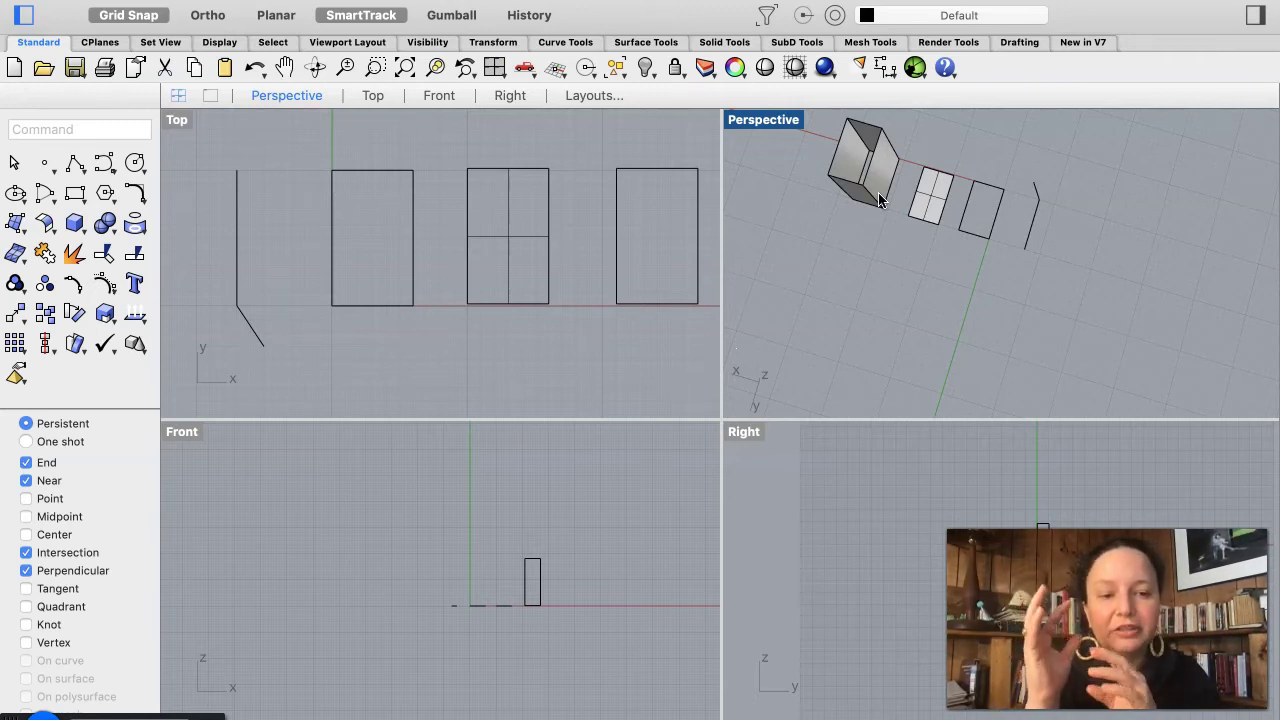
right_drag(879, 200, 868, 158)
scroll(868, 158, up, 3)
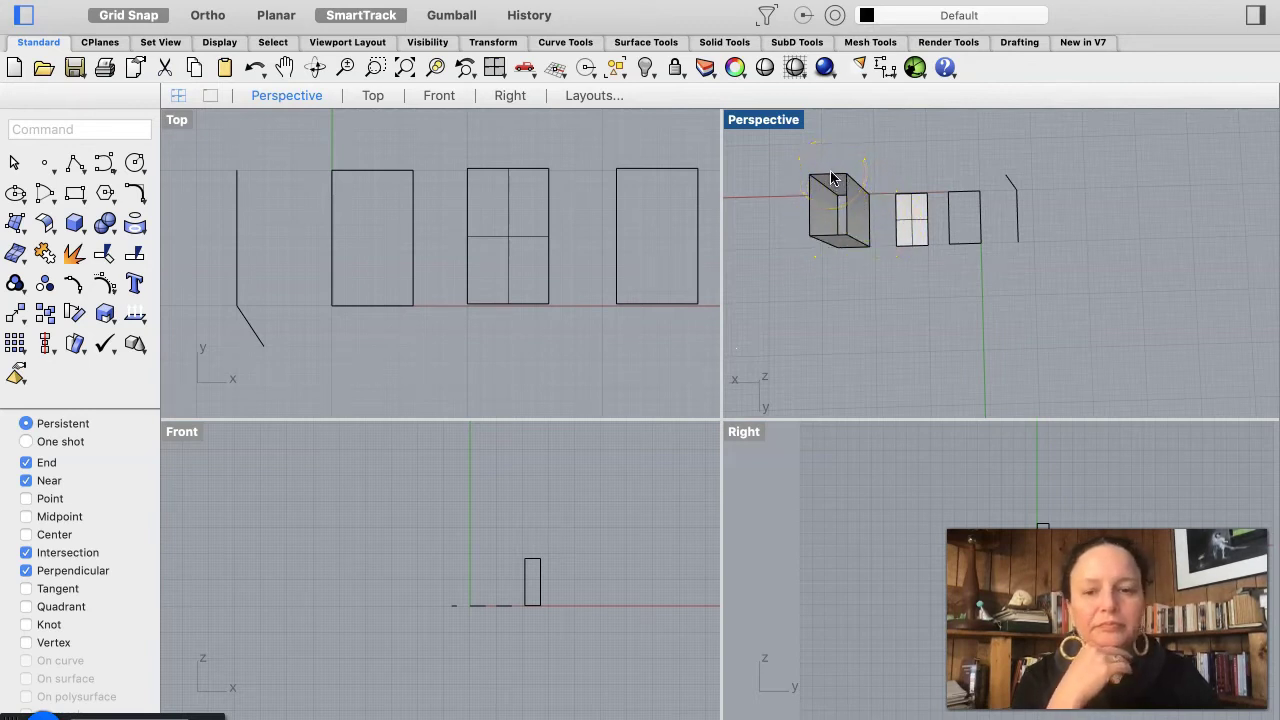
Step: Place a copy of the extruded box beside the original, farther along the red axis in the Front view
click(862, 212)
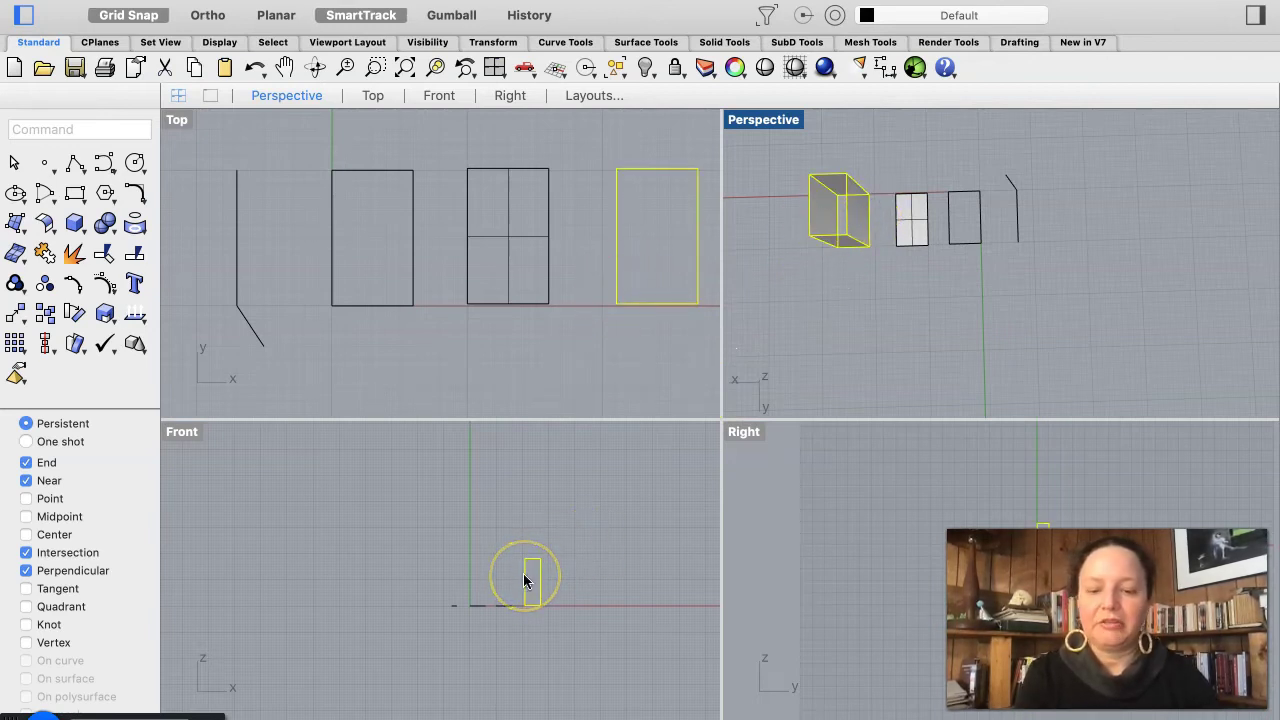
drag(538, 580, 569, 578)
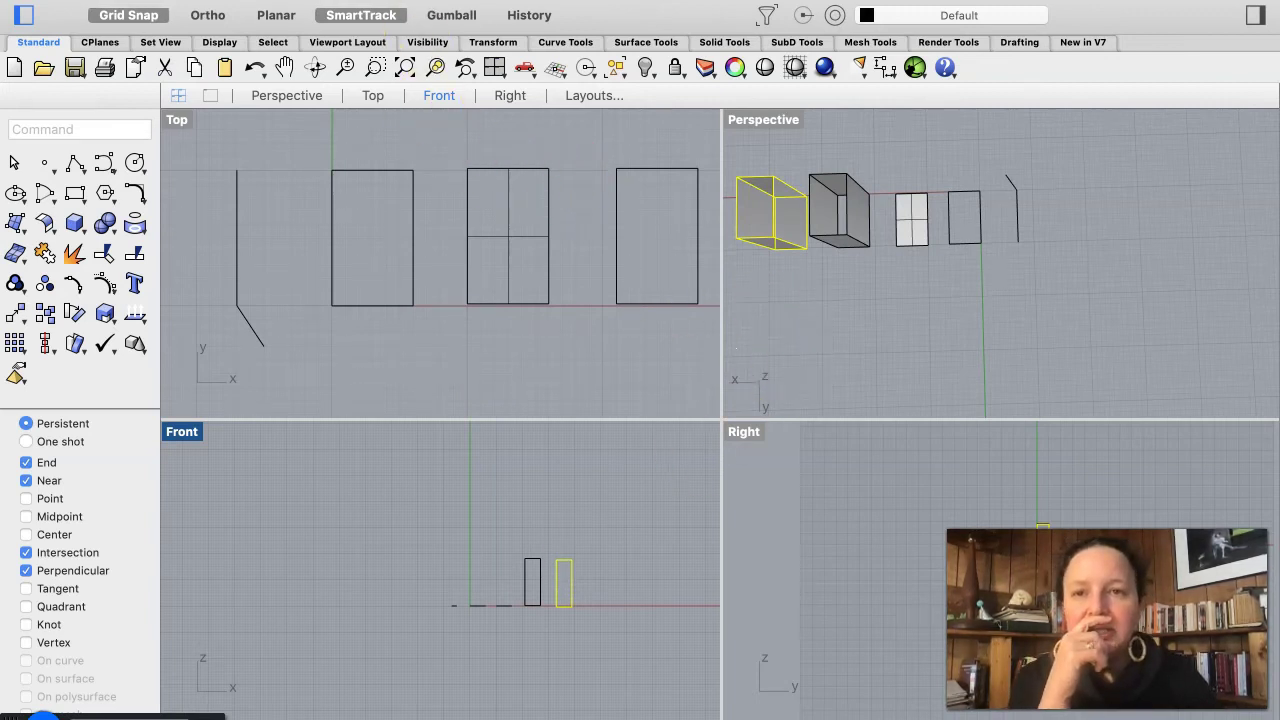
Step: Close the open ends of the copied extruded box with Cap Planar Holes, and deselect it
click(445, 0)
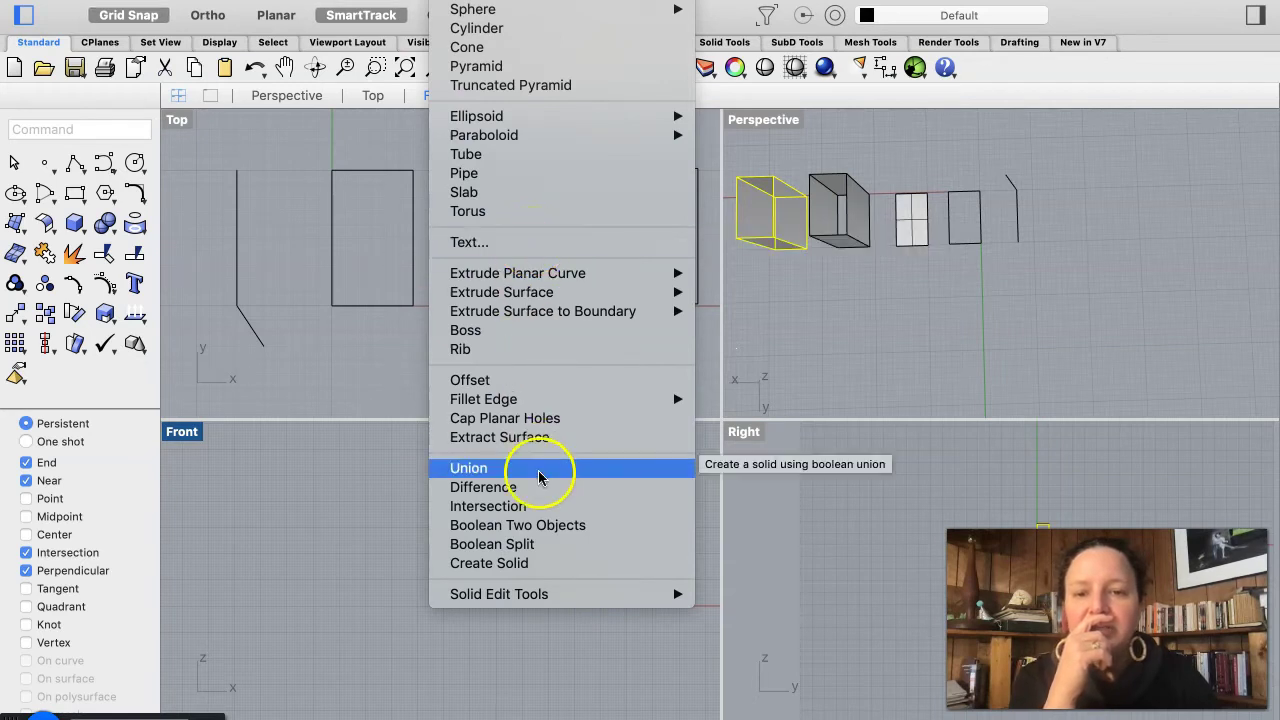
click(552, 418)
click(875, 328)
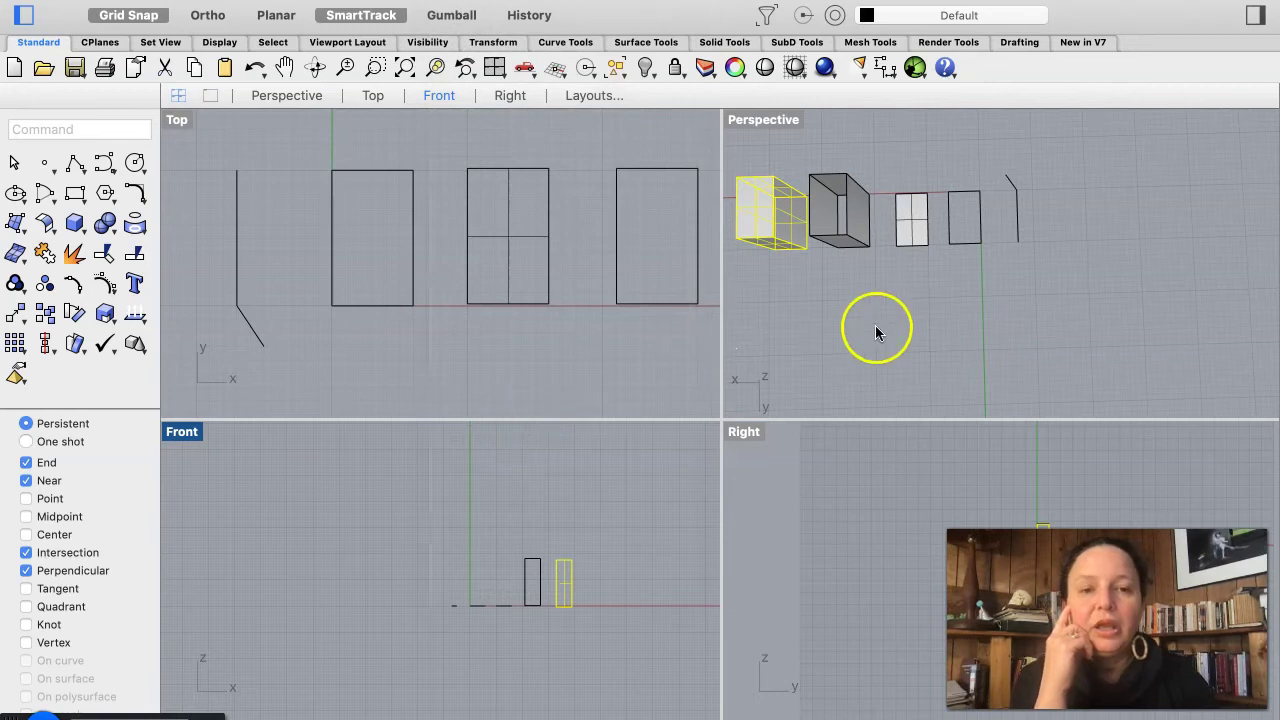
click(834, 264)
Step: Compare the open curve, closed rectangle, planar surface, open box and capped box from several angles in the Perspective view
scroll(815, 265, up, 10)
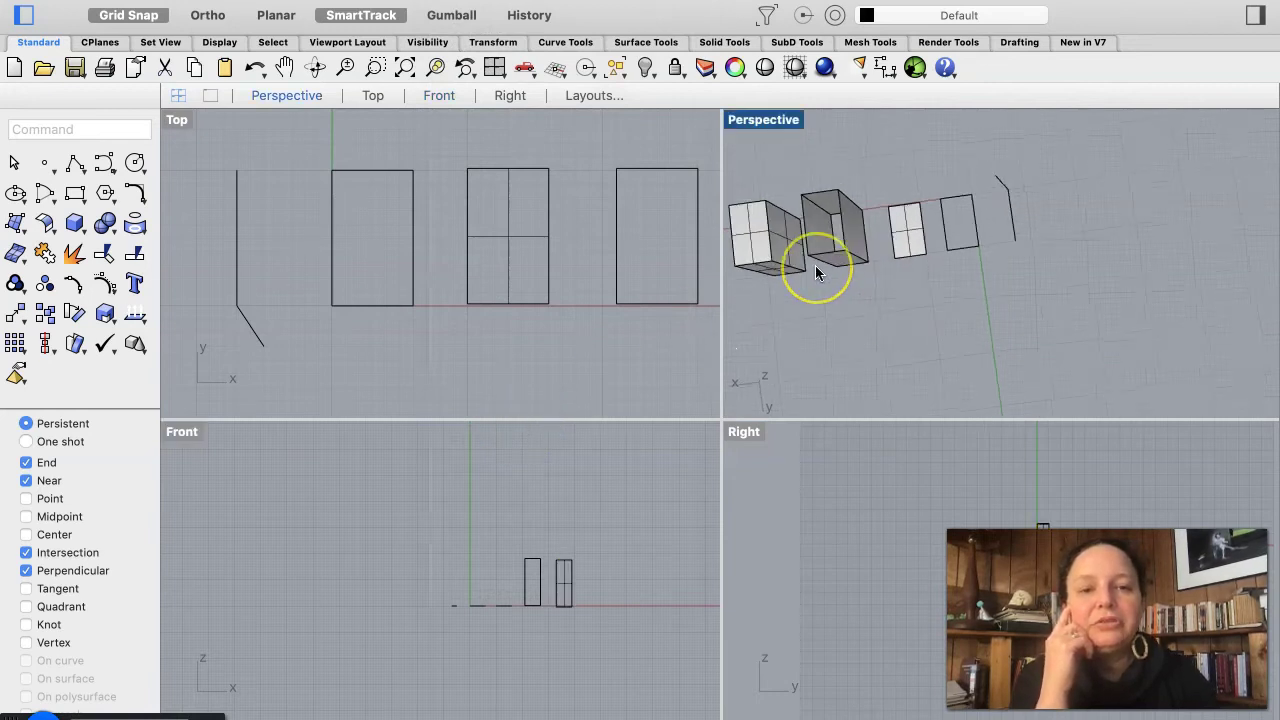
scroll(816, 272, up, 10)
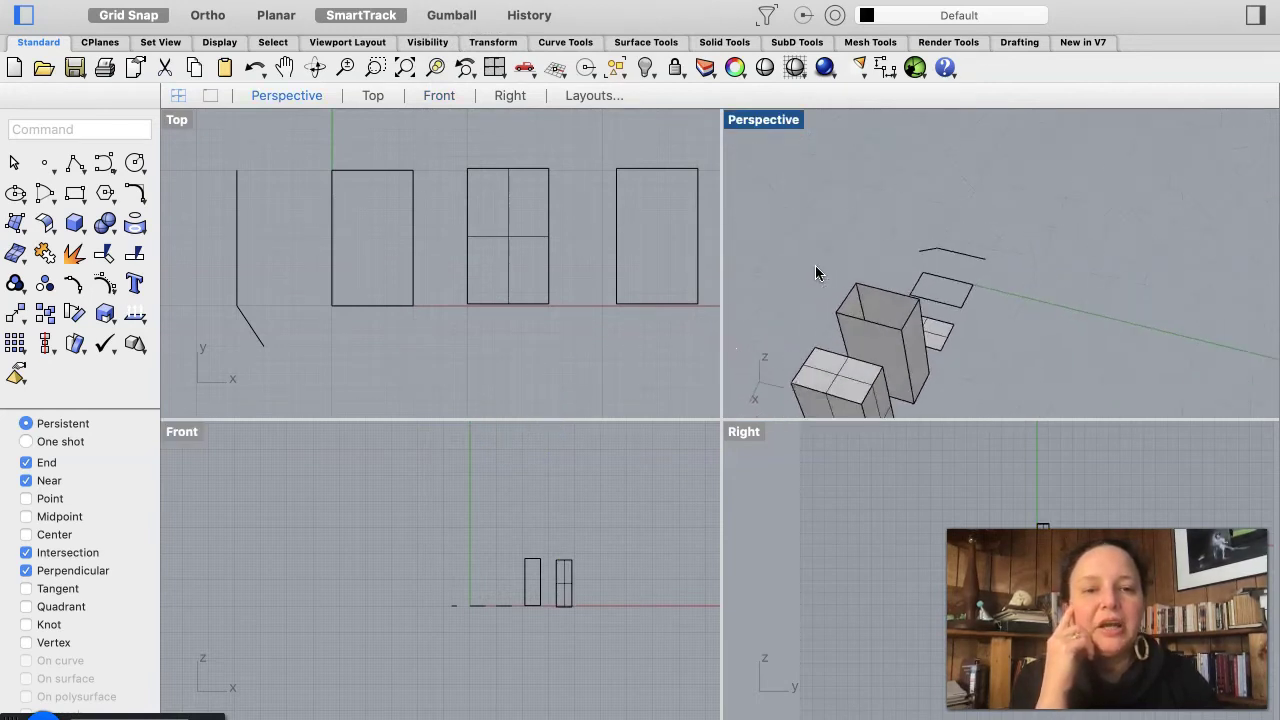
scroll(815, 265, up, 10)
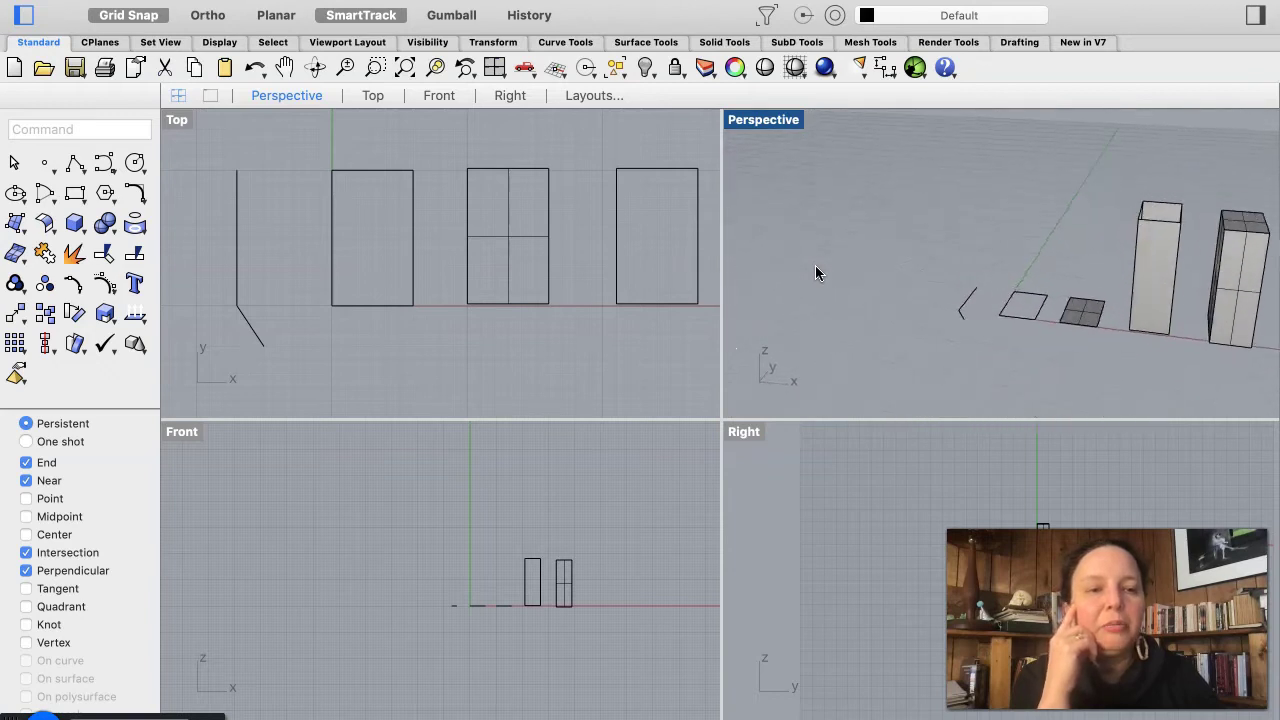
scroll(815, 265, up, 1)
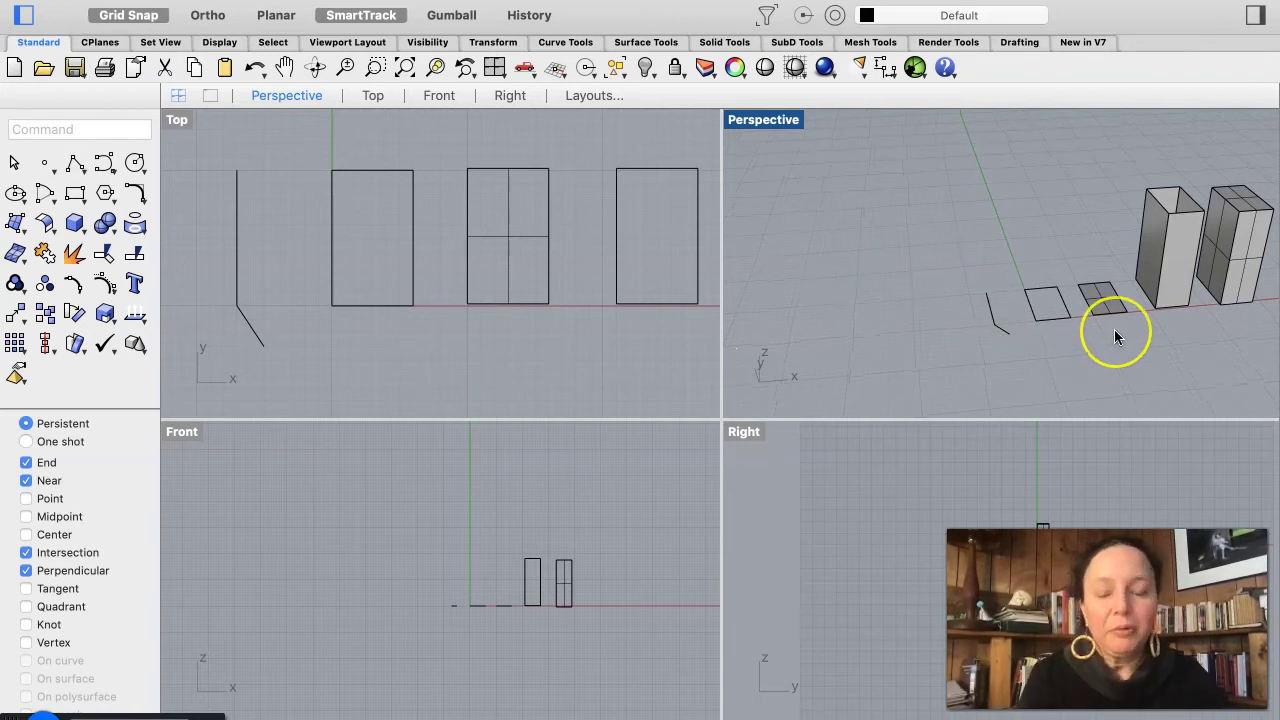
scroll(1116, 337, right, 5)
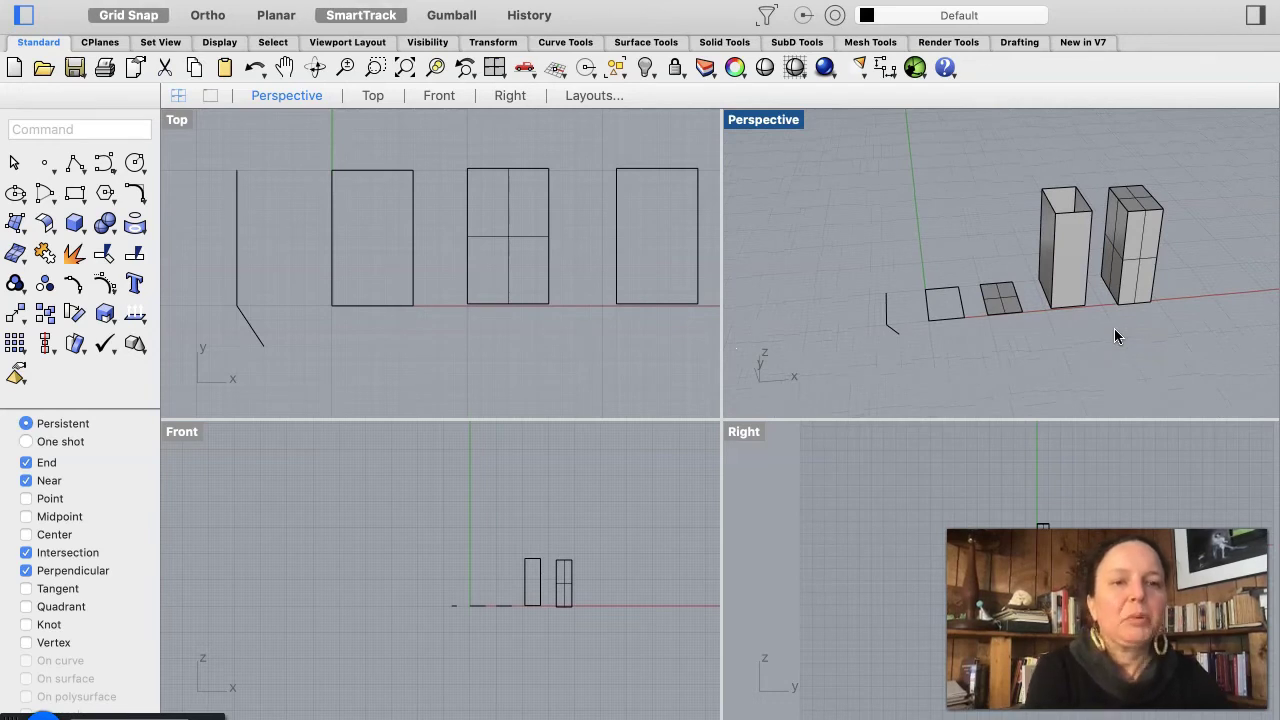
scroll(1114, 328, up, 3)
click(1010, 231)
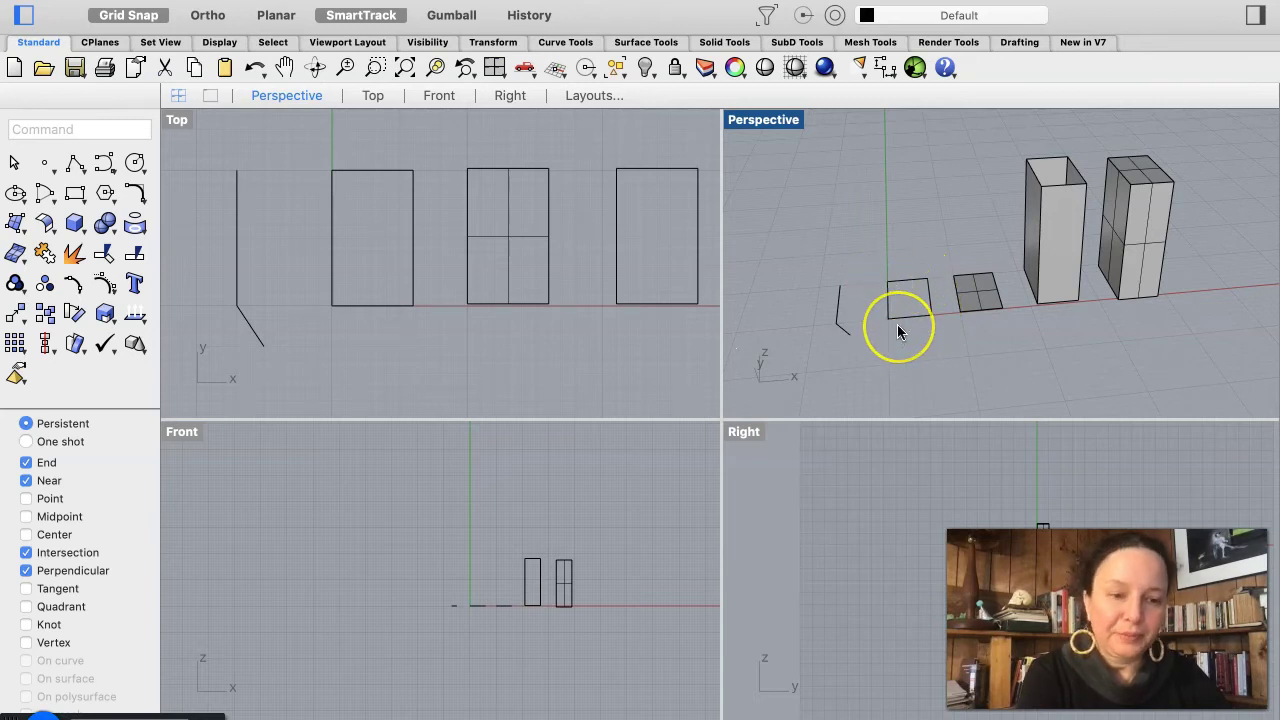
click(971, 298)
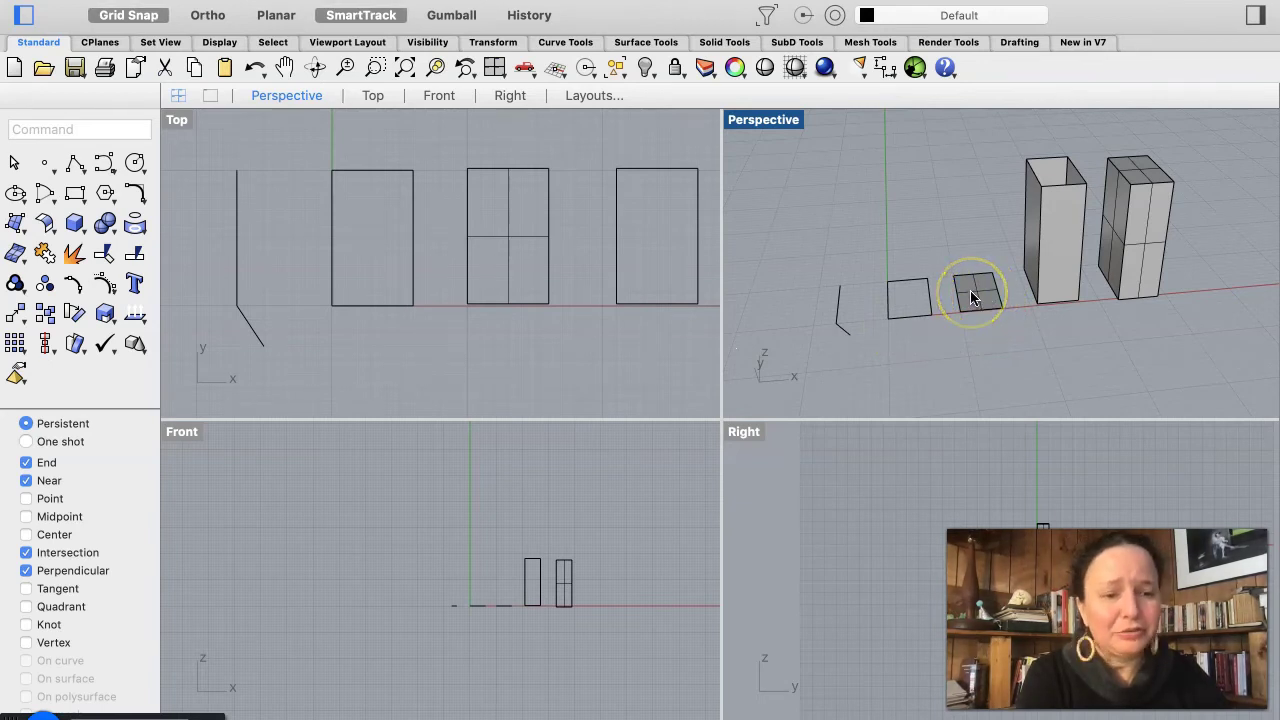
click(824, 296)
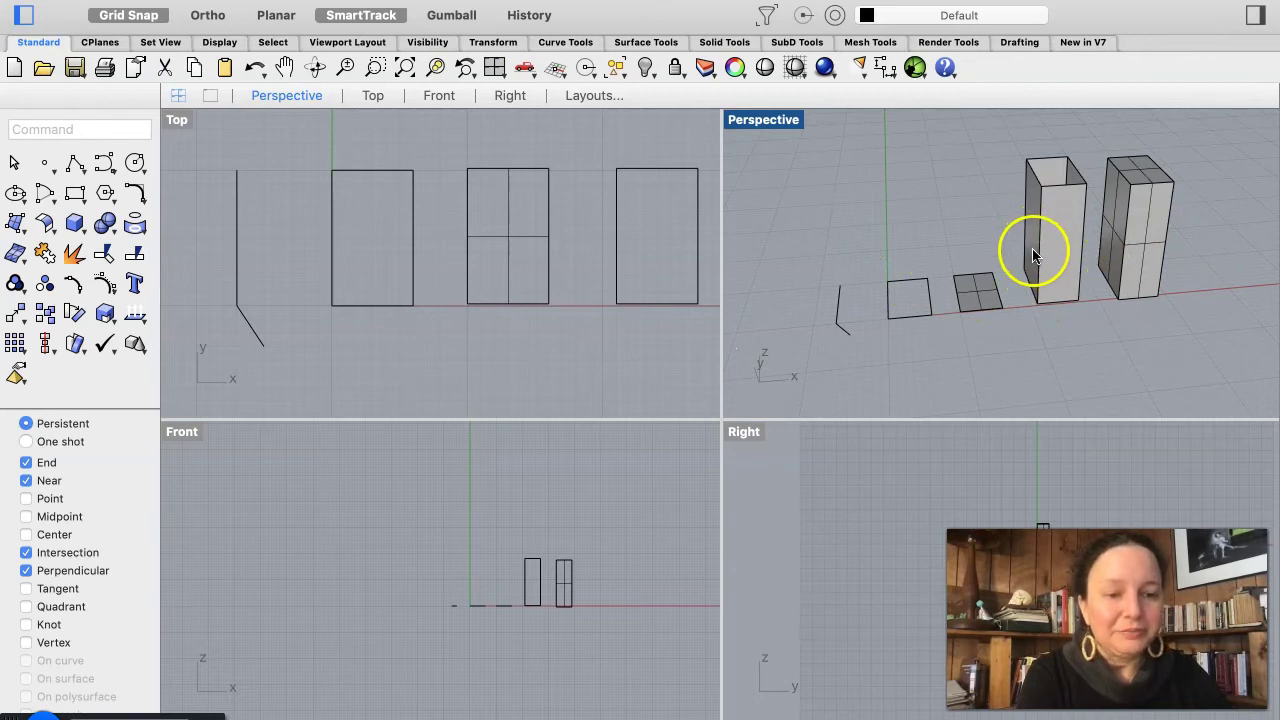
click(1151, 258)
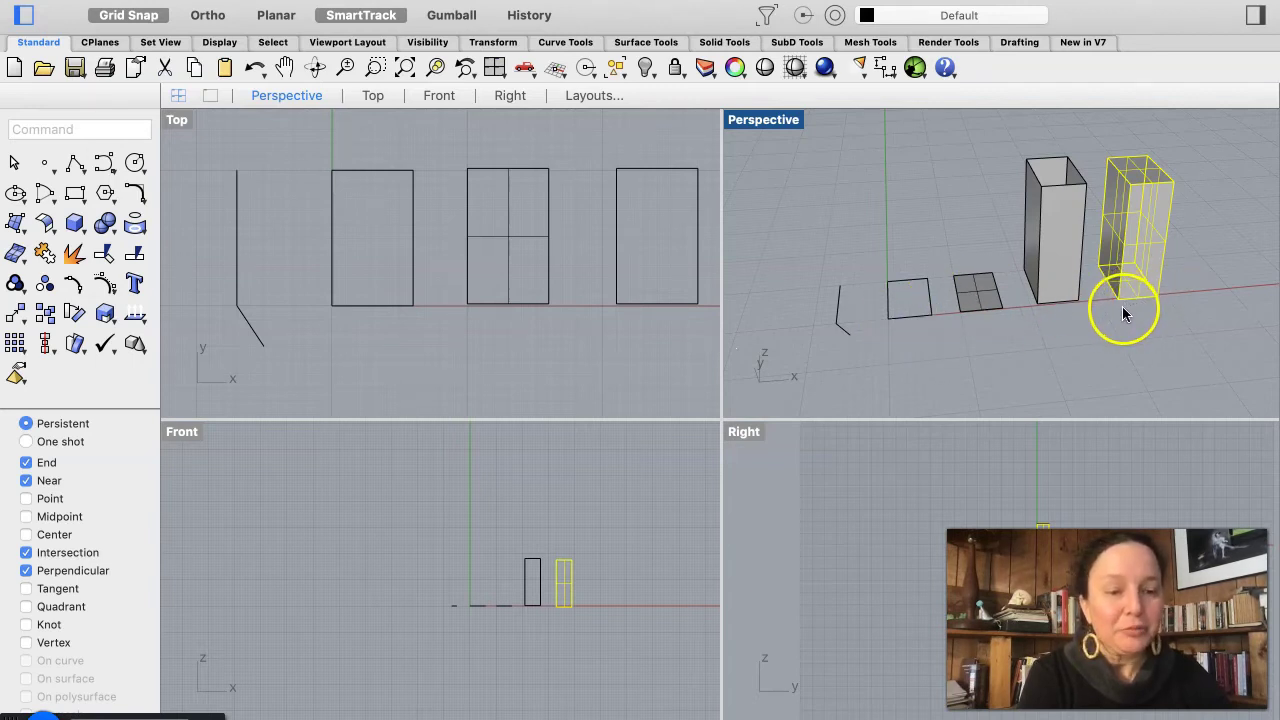
click(984, 386)
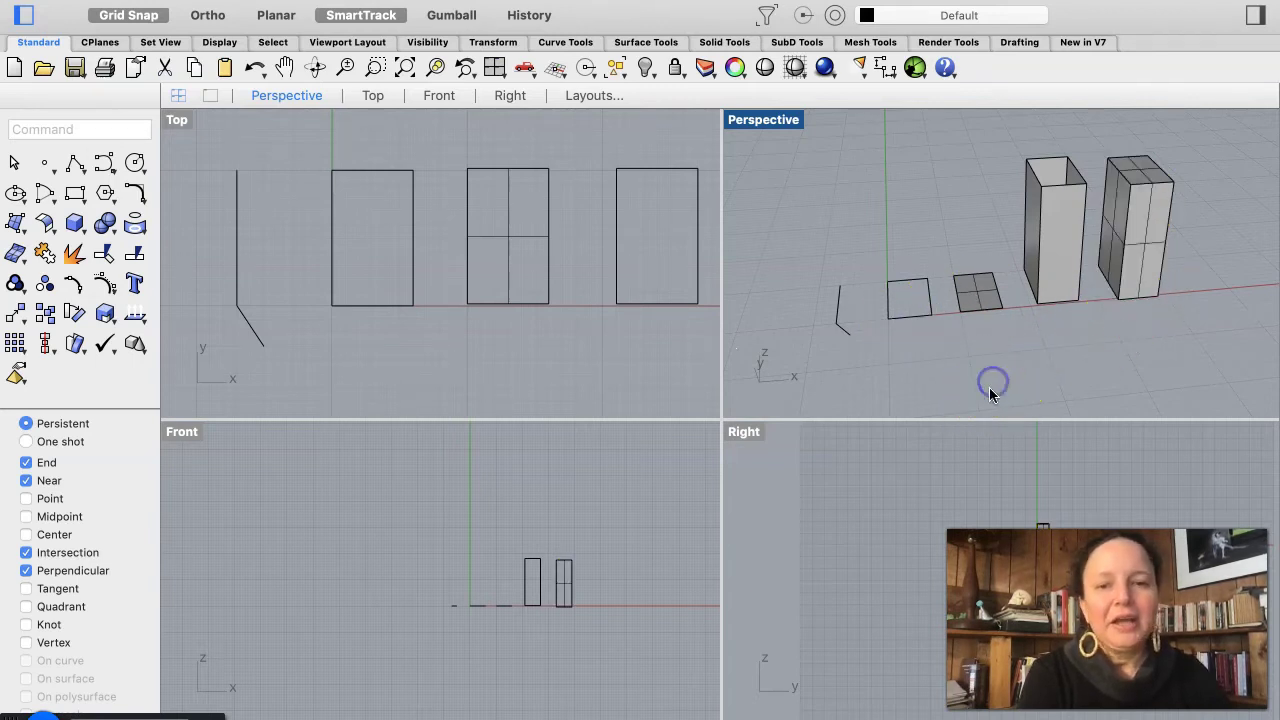
Step: Start a corner-to-corner box with a square base in the Top view, beginning on the green axis beyond the row of rectangles
scroll(374, 350, down, 3)
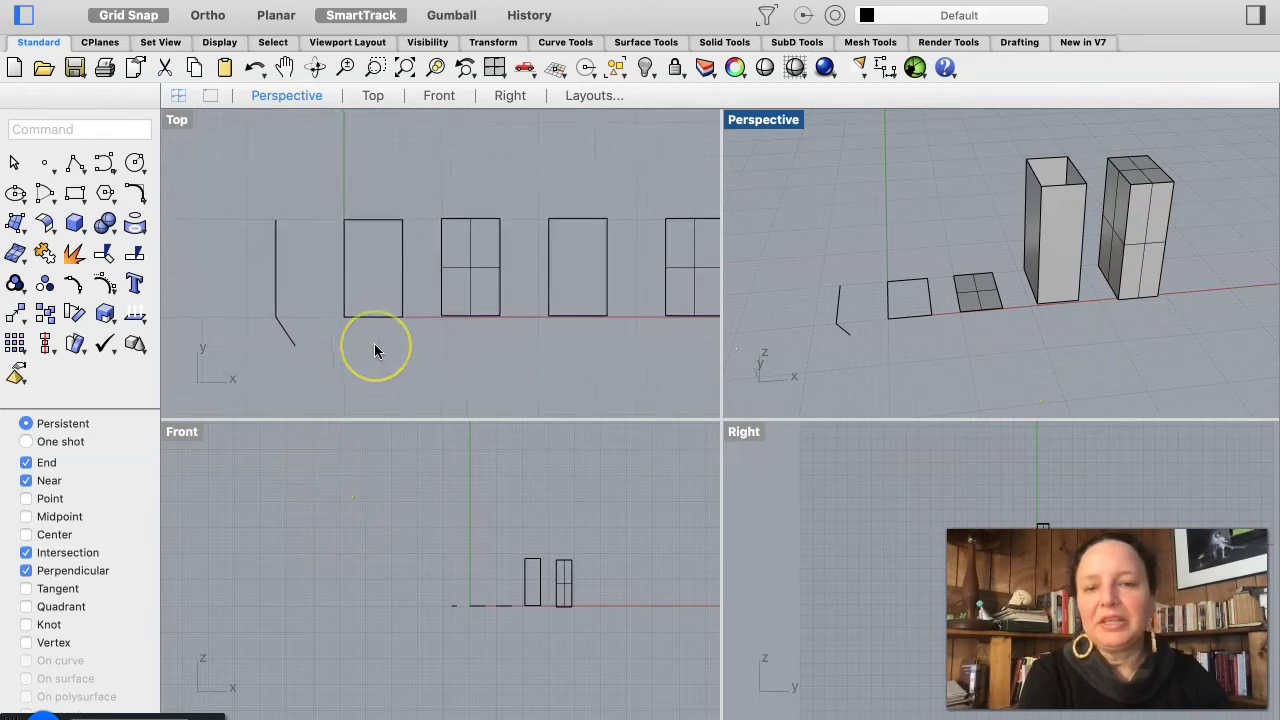
click(75, 222)
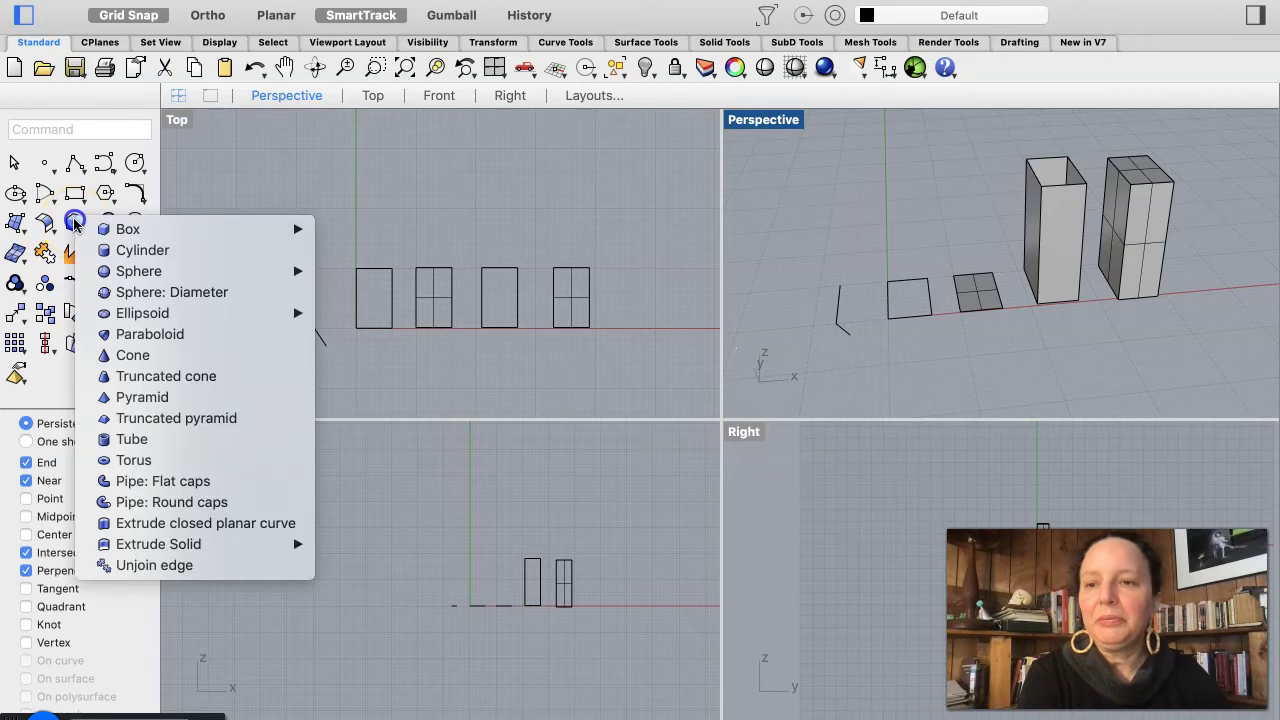
click(167, 358)
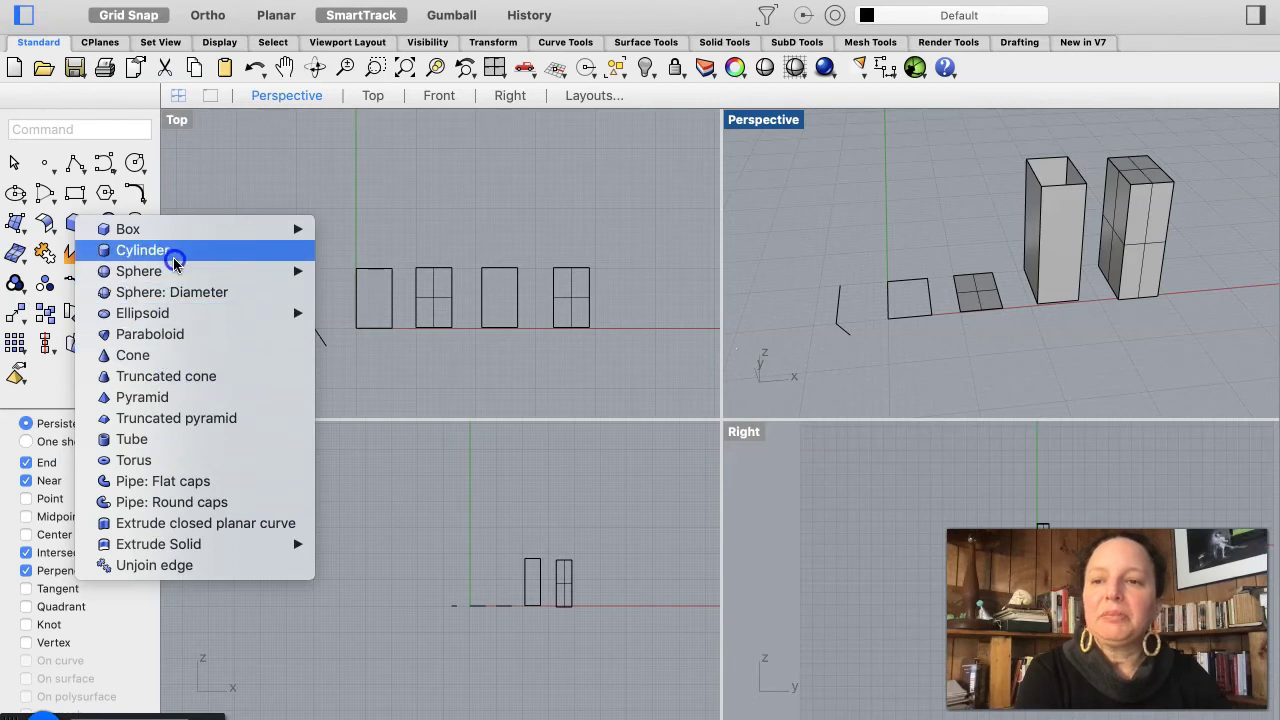
mouse_move(183, 228)
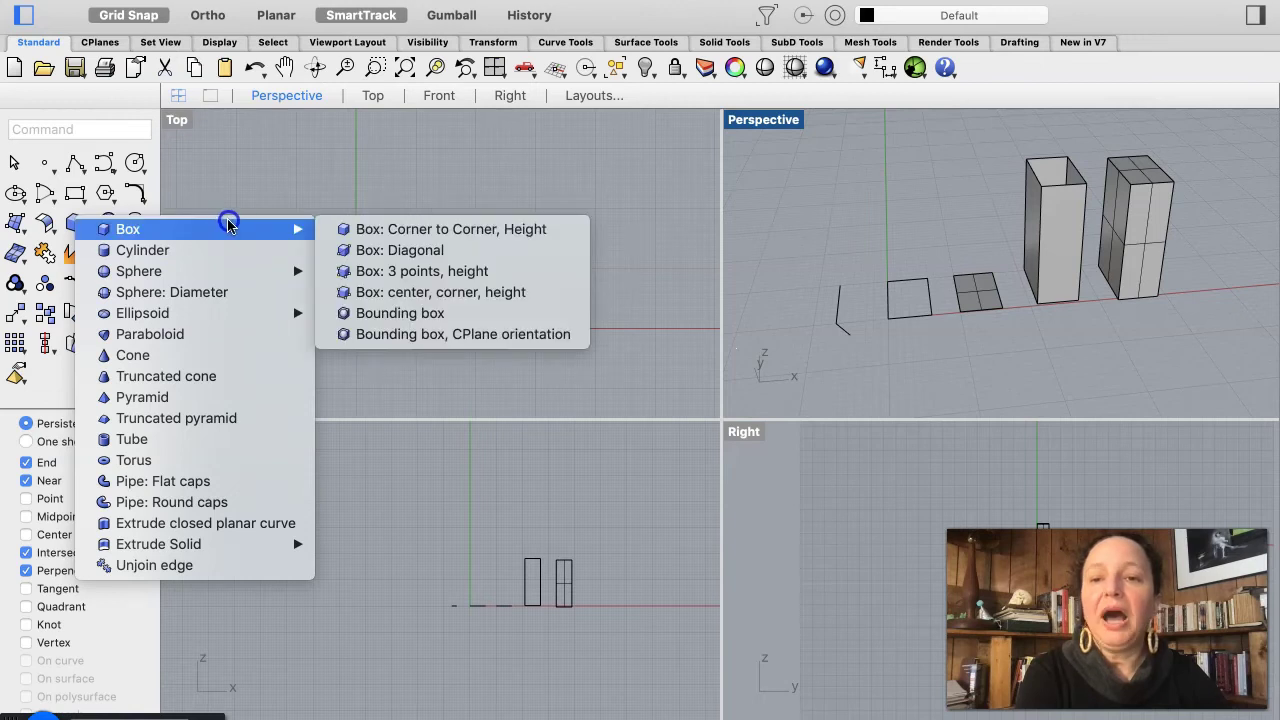
click(386, 232)
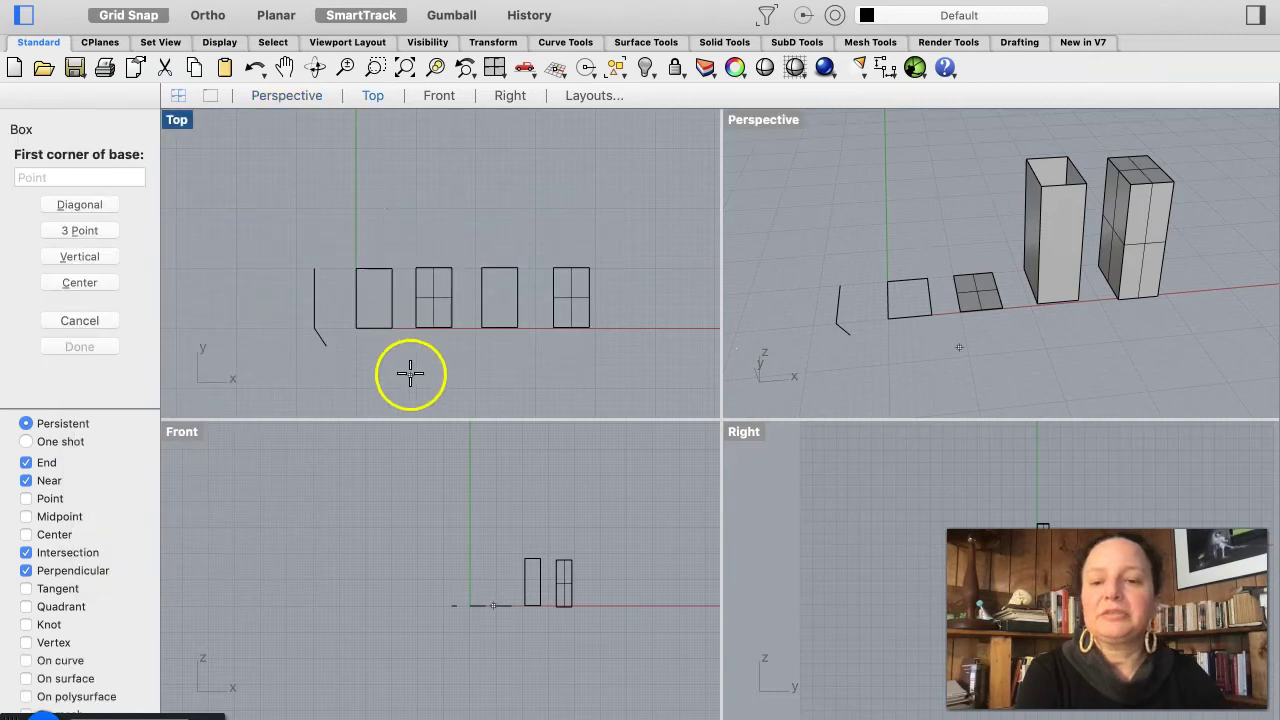
click(356, 147)
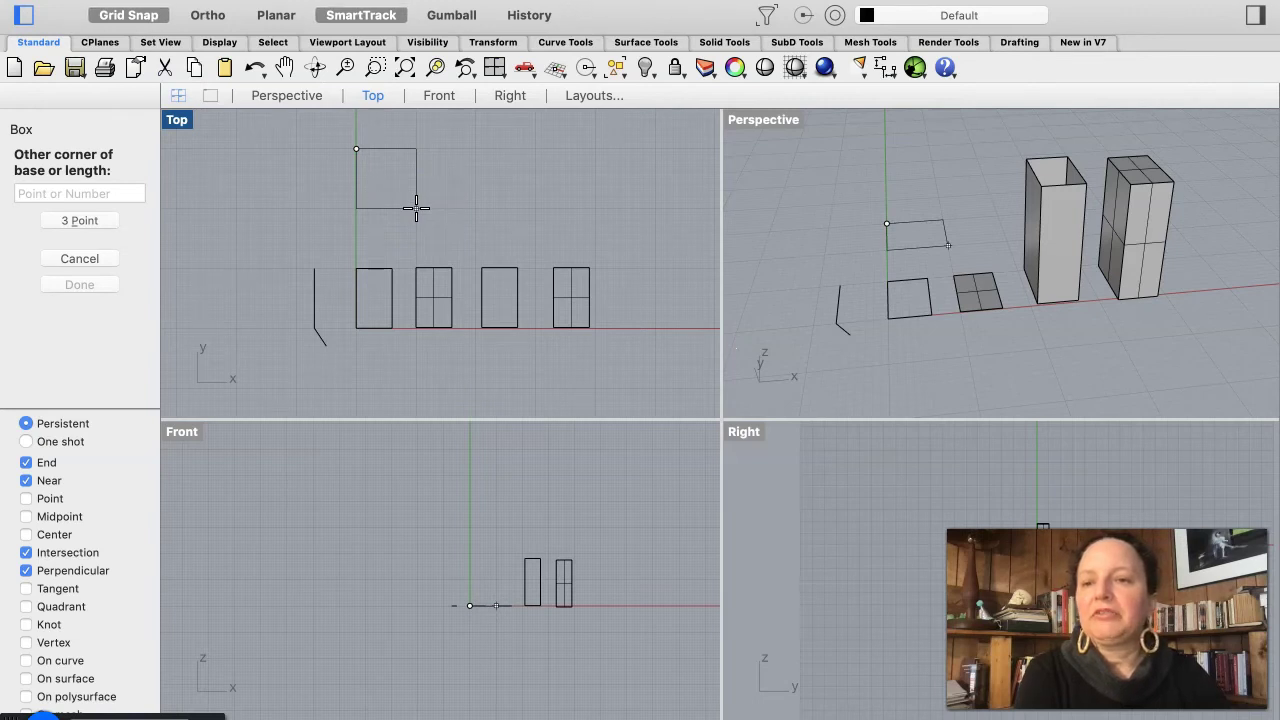
click(415, 206)
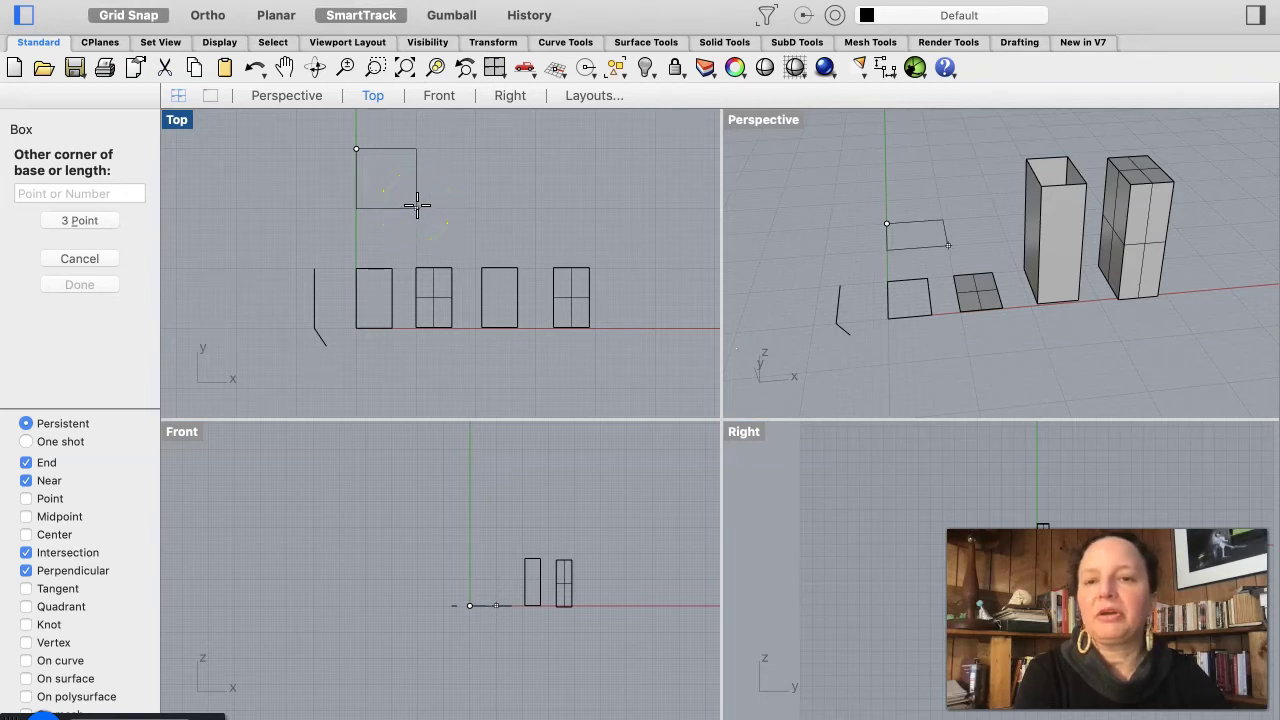
right_click(416, 207)
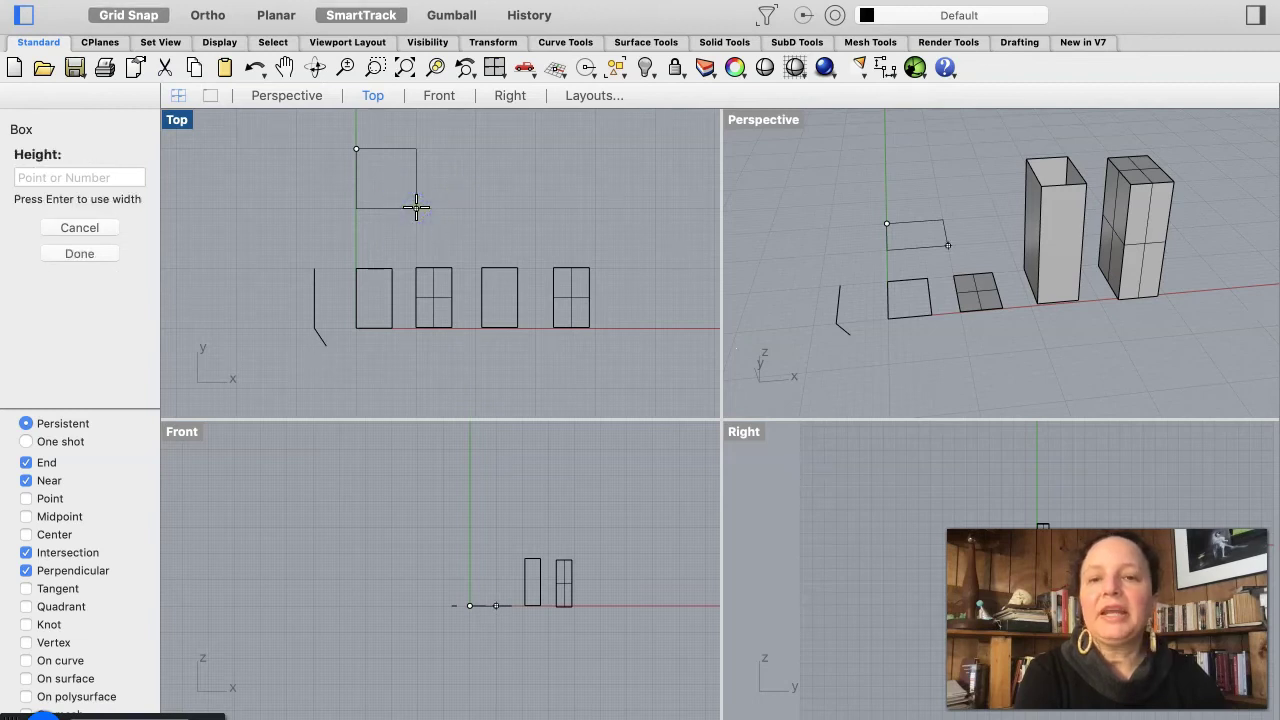
Step: Finish the box as a cube by picking a height equal to its width in the Front view
mouse_move(417, 206)
mouse_down()
mouse_move(423, 223)
mouse_move(391, 200)
mouse_move(417, 189)
mouse_move(380, 209)
mouse_move(409, 225)
mouse_move(487, 505)
mouse_move(483, 578)
mouse_up()
scroll(514, 508, up, 5)
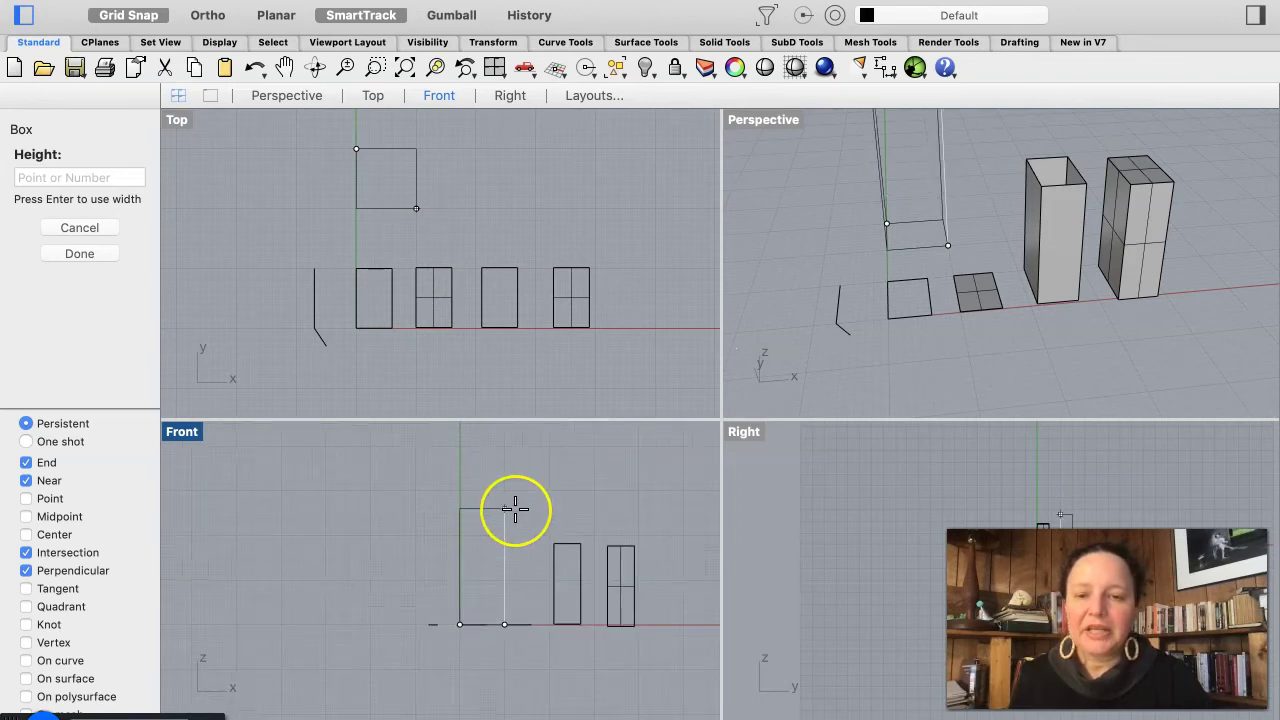
scroll(514, 508, down, 4)
mouse_move(514, 506)
mouse_down()
mouse_move(500, 543)
mouse_move(497, 523)
mouse_up()
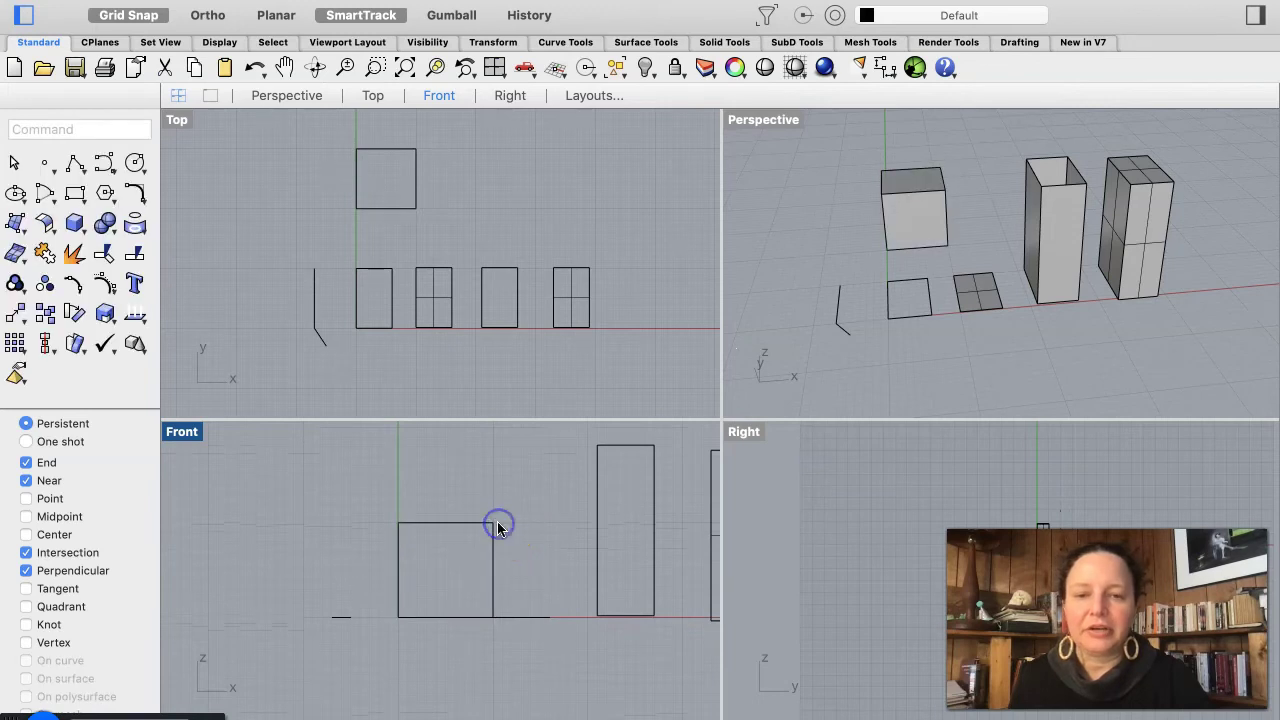
Step: Place two copies of the cube in the Top view, each diagonally offset and overlapping the one before it, and deselect
right_drag(986, 277, 985, 318)
click(980, 330)
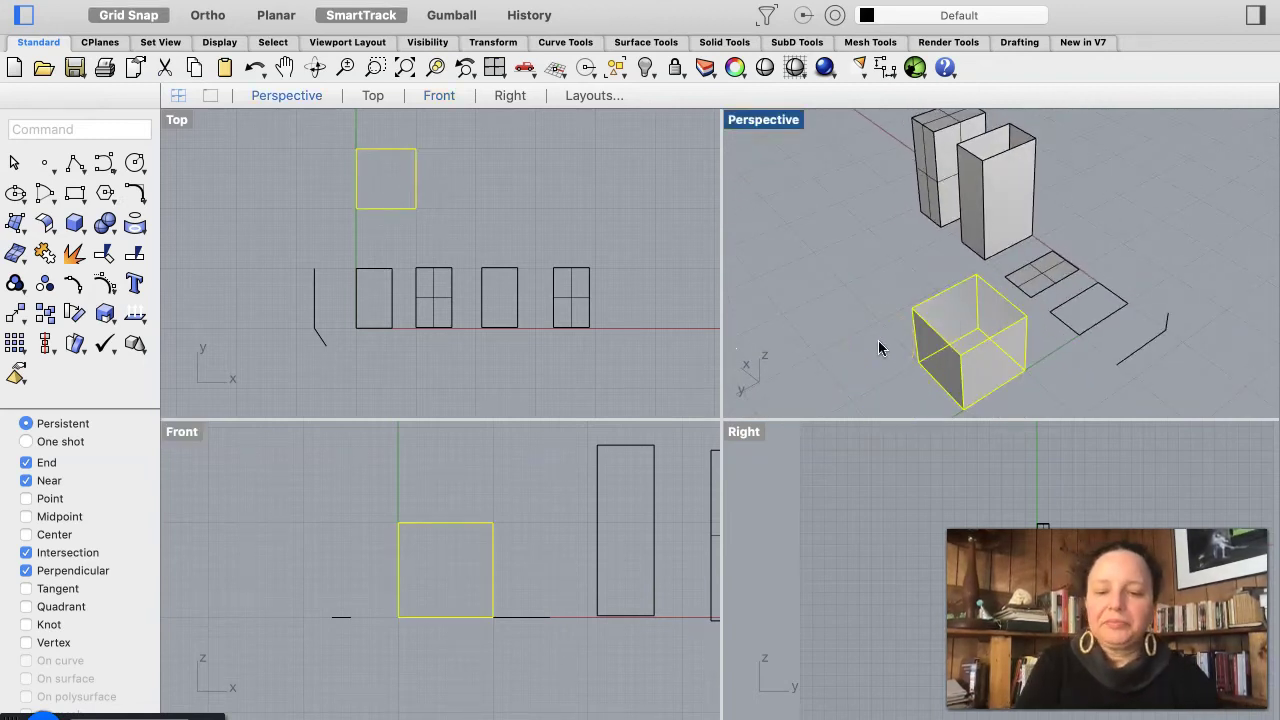
click(914, 360)
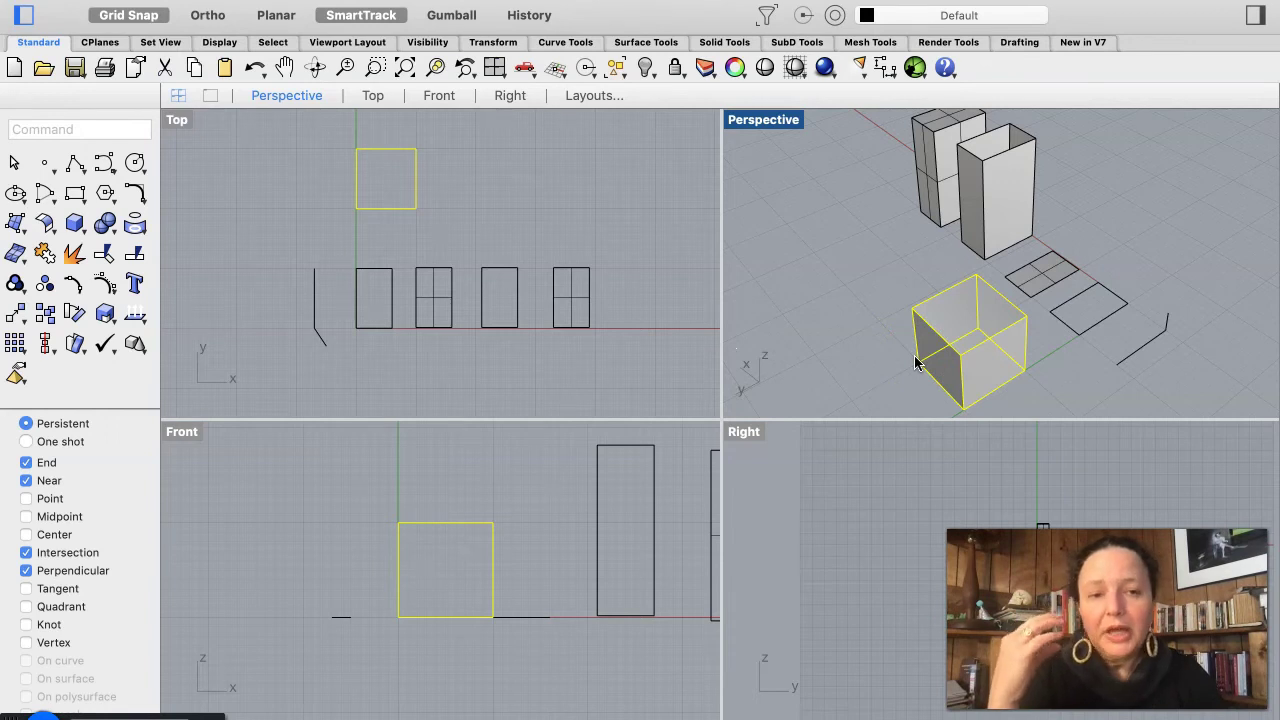
click(951, 361)
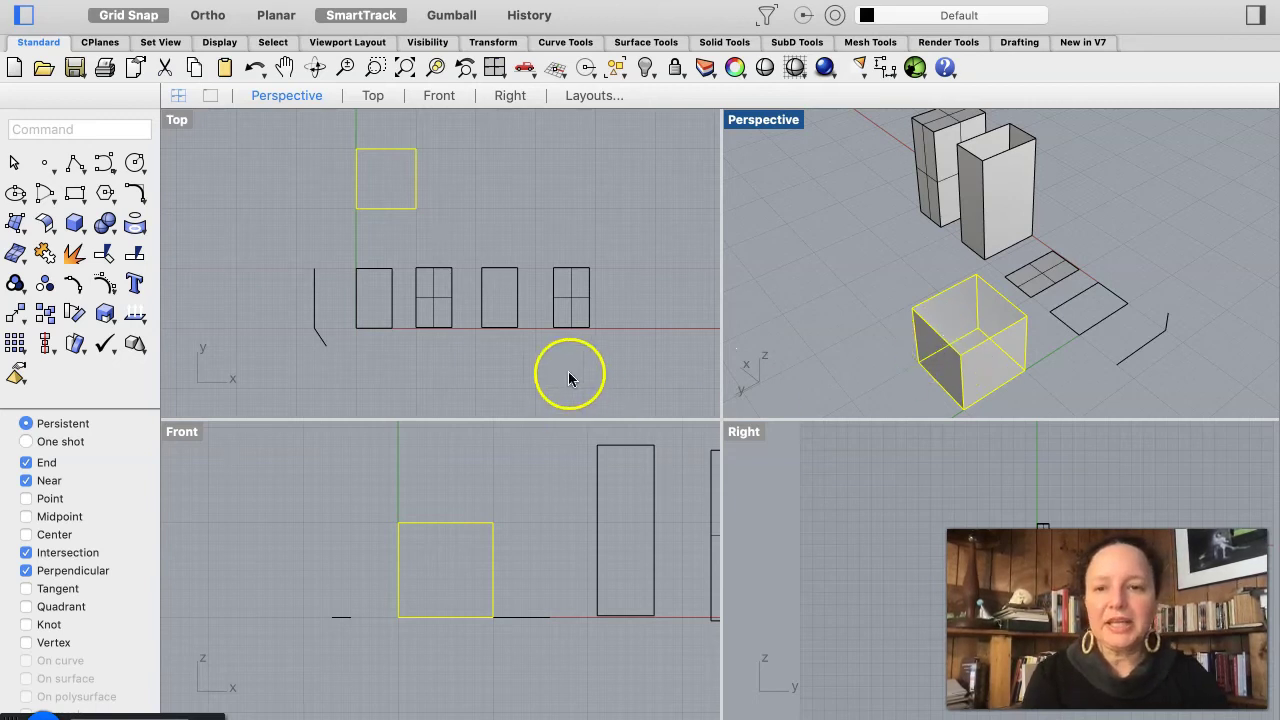
drag(416, 171, 486, 129)
key(alt)
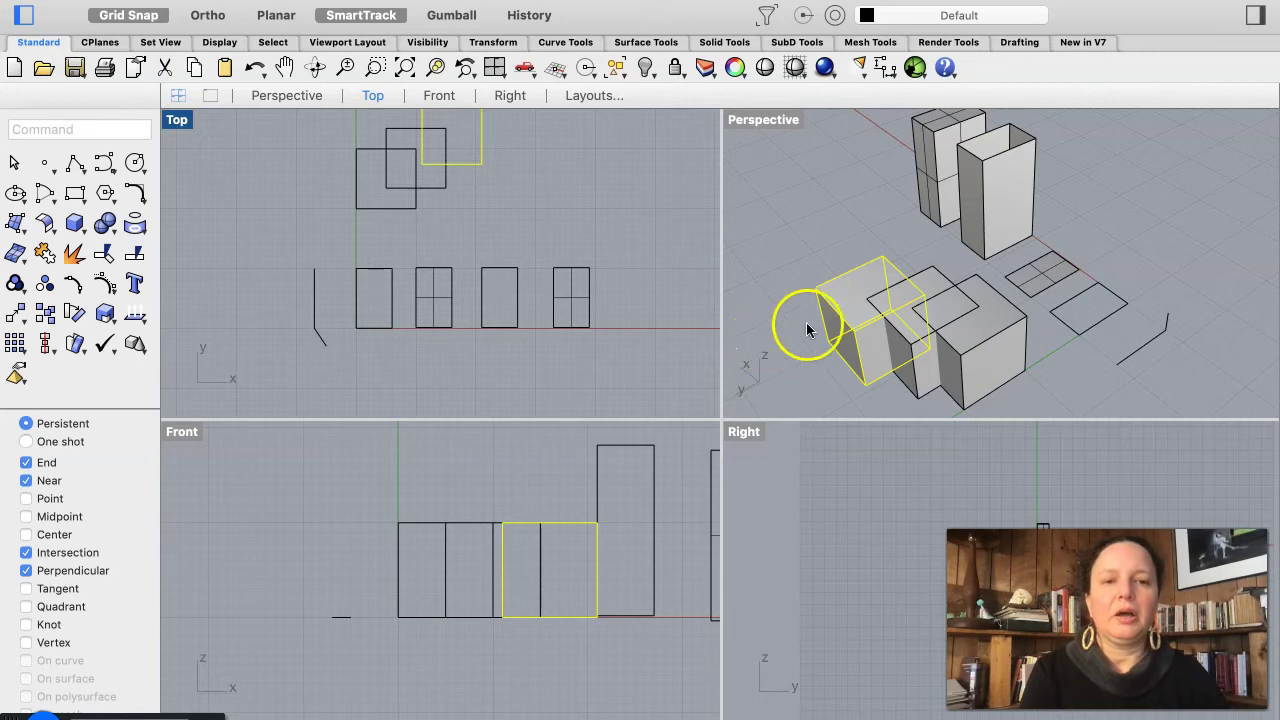
click(826, 322)
click(794, 287)
right_drag(829, 294, 893, 347)
scroll(893, 347, up, 10)
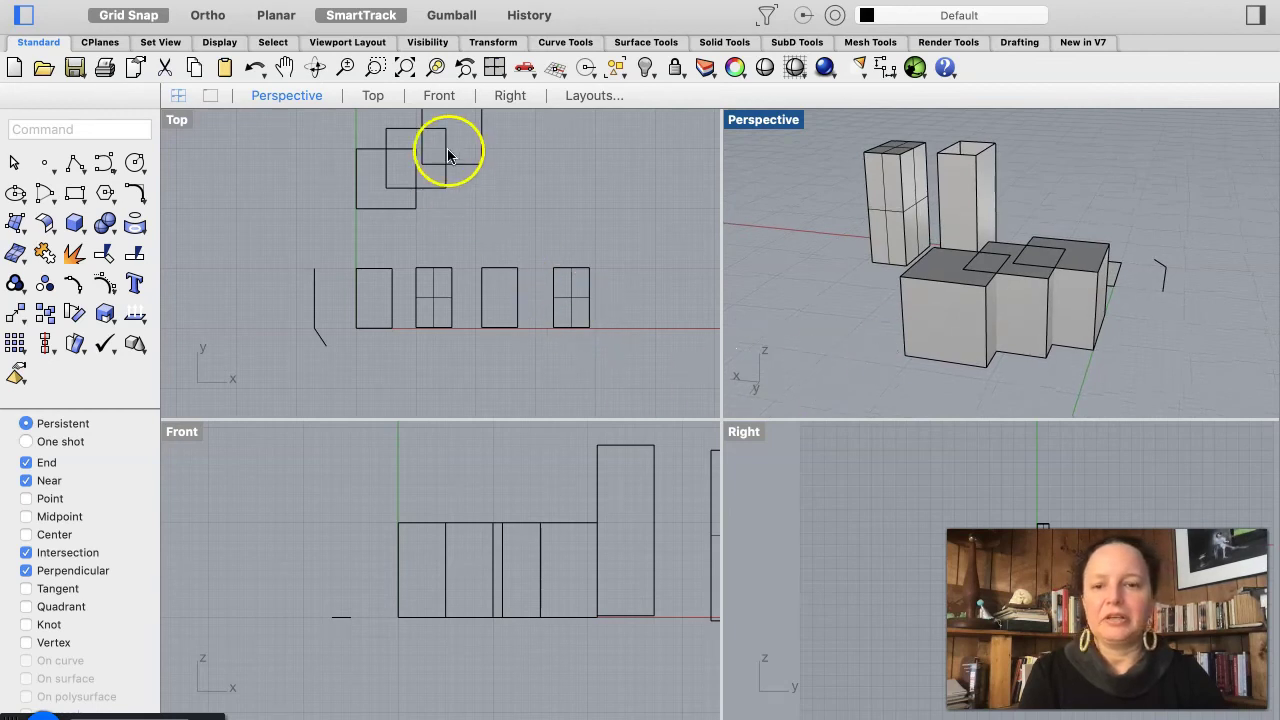
Step: Raise the middle cube in the Front view by its own height so it sits above the other two, and deselect it
click(430, 188)
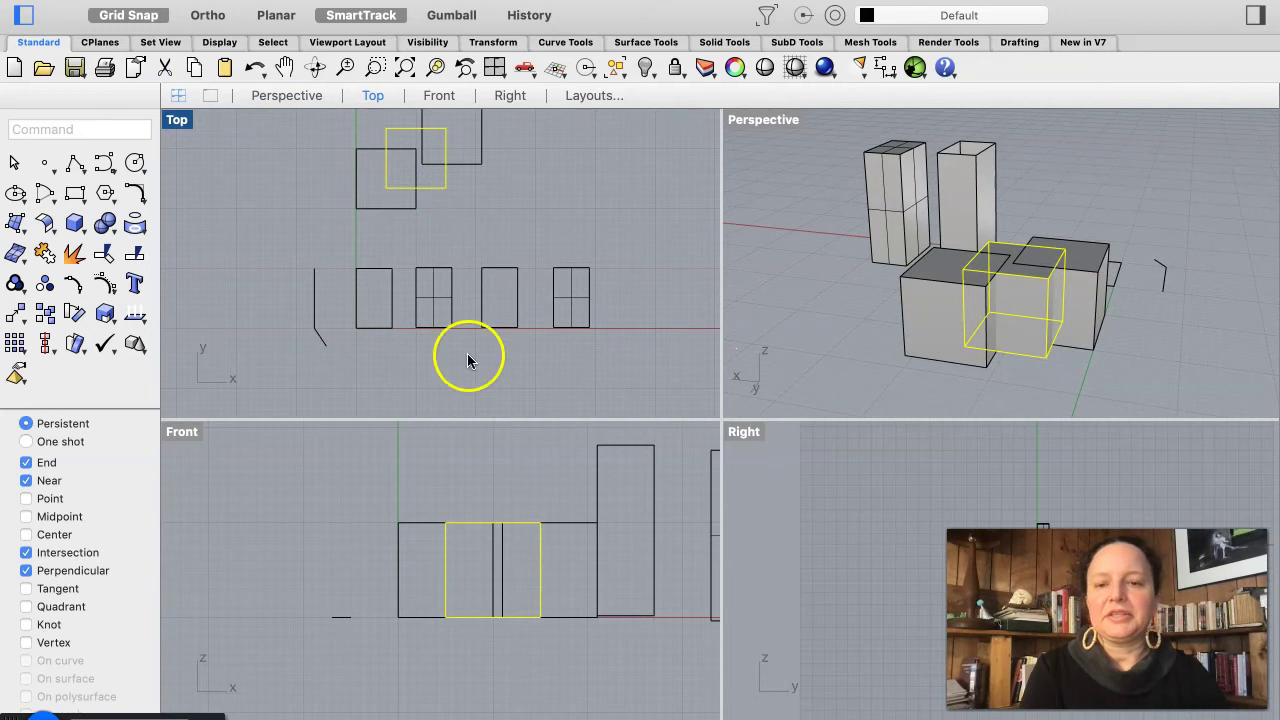
click(537, 590)
drag(537, 590, 537, 507)
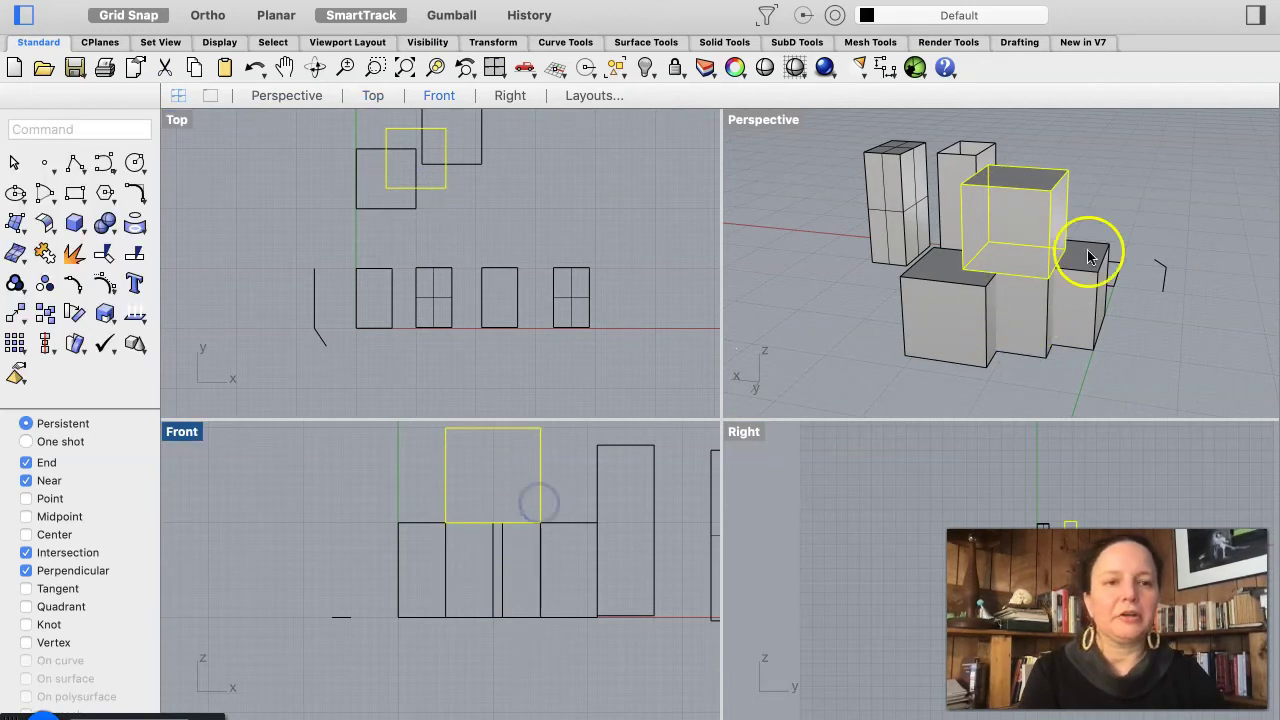
scroll(1086, 323, right, 5)
click(1060, 370)
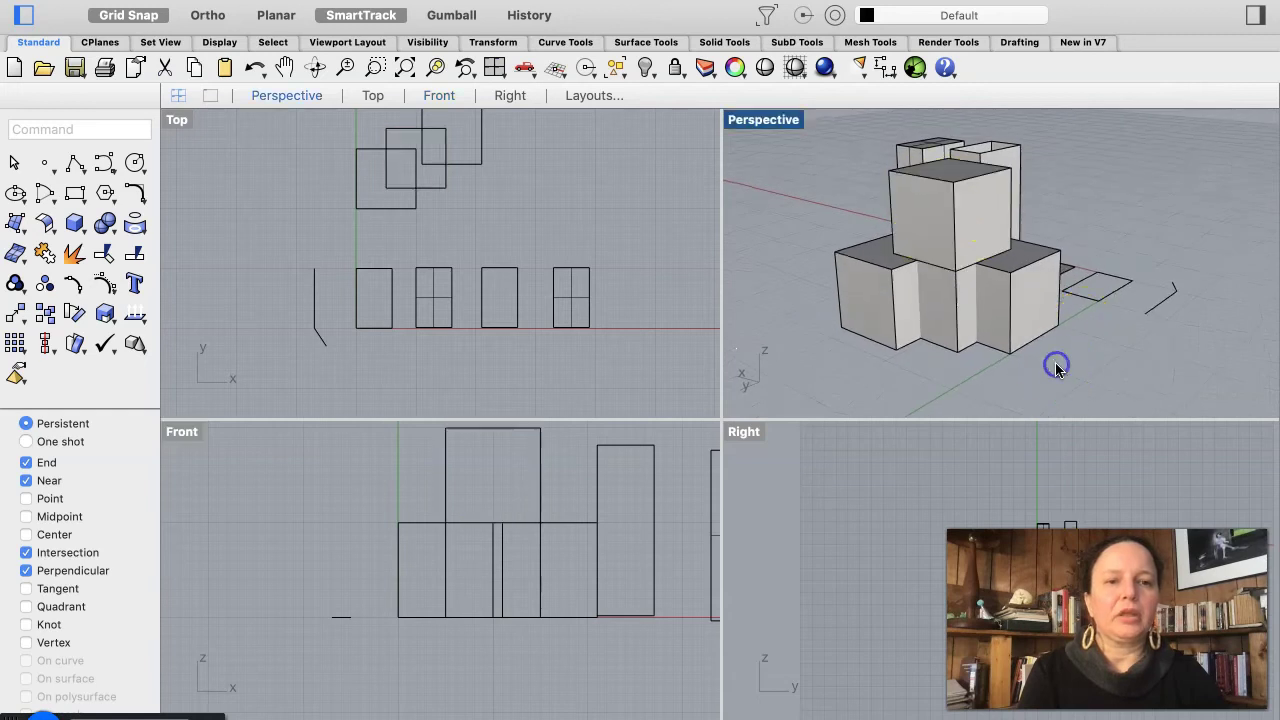
Step: Compare the stacked cubes with the curves, planar surface and upright boxes in the Perspective view
scroll(1064, 312, right, 10)
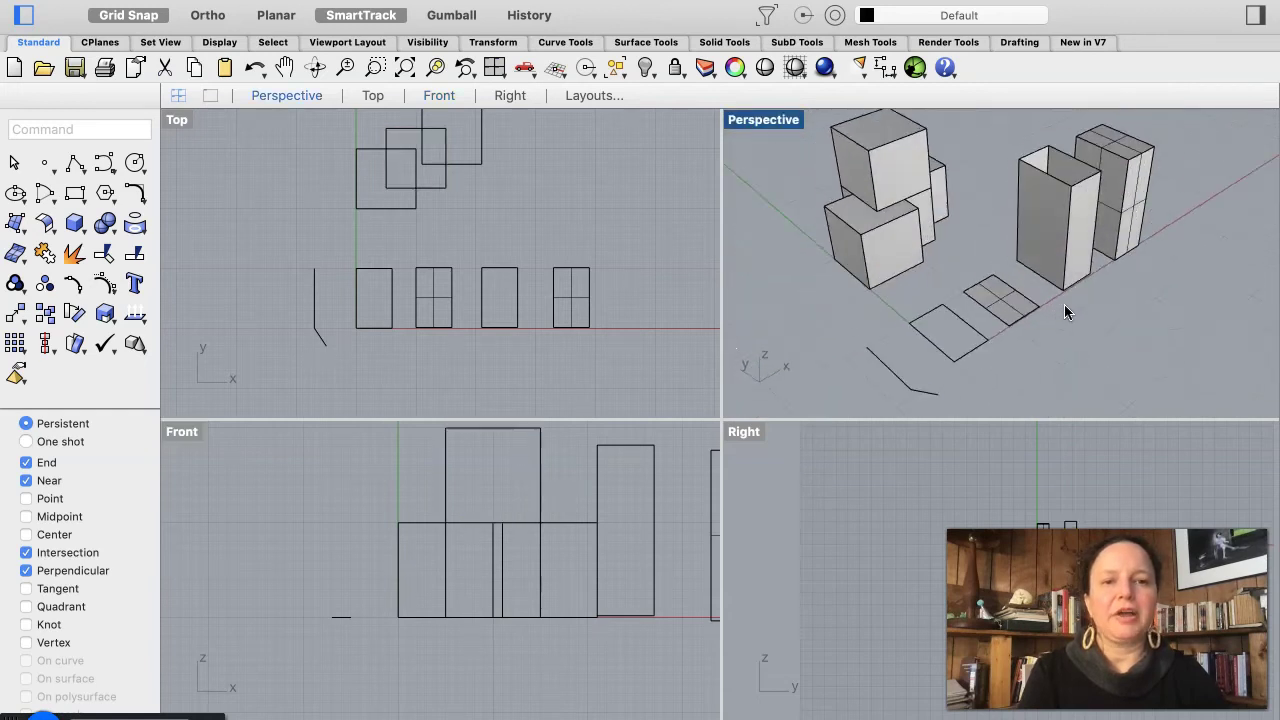
scroll(1064, 306, right, 5)
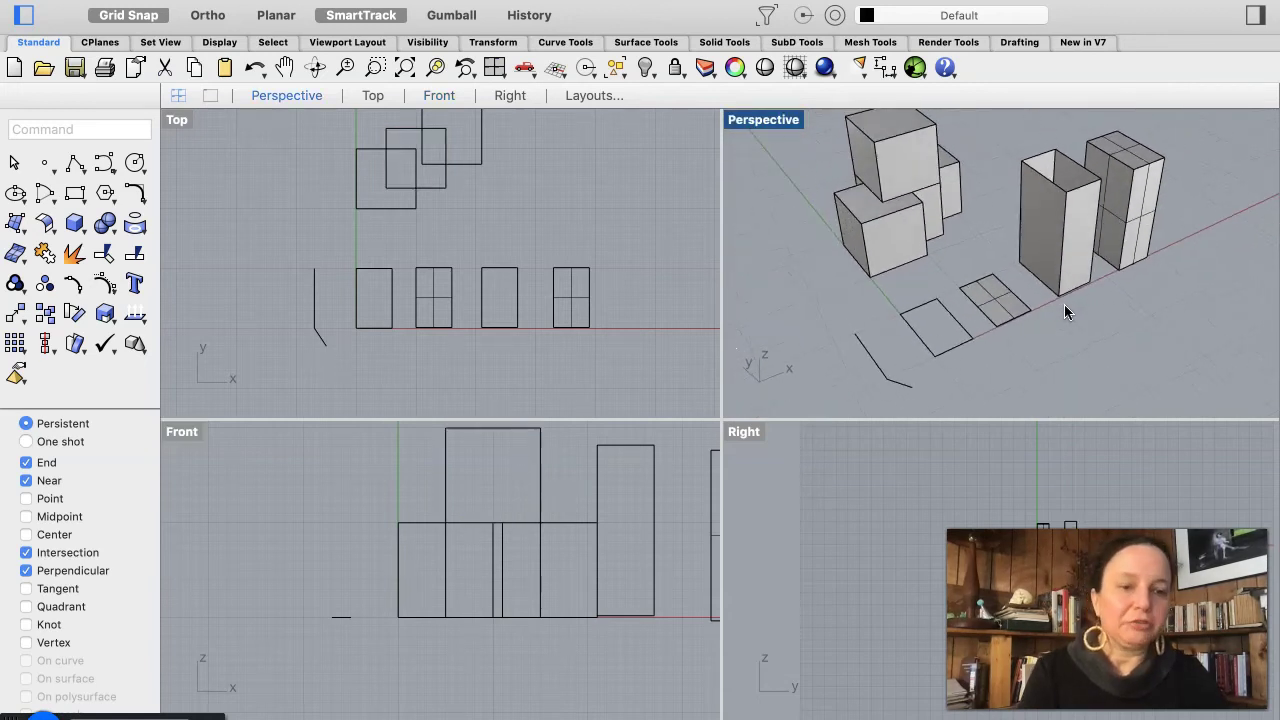
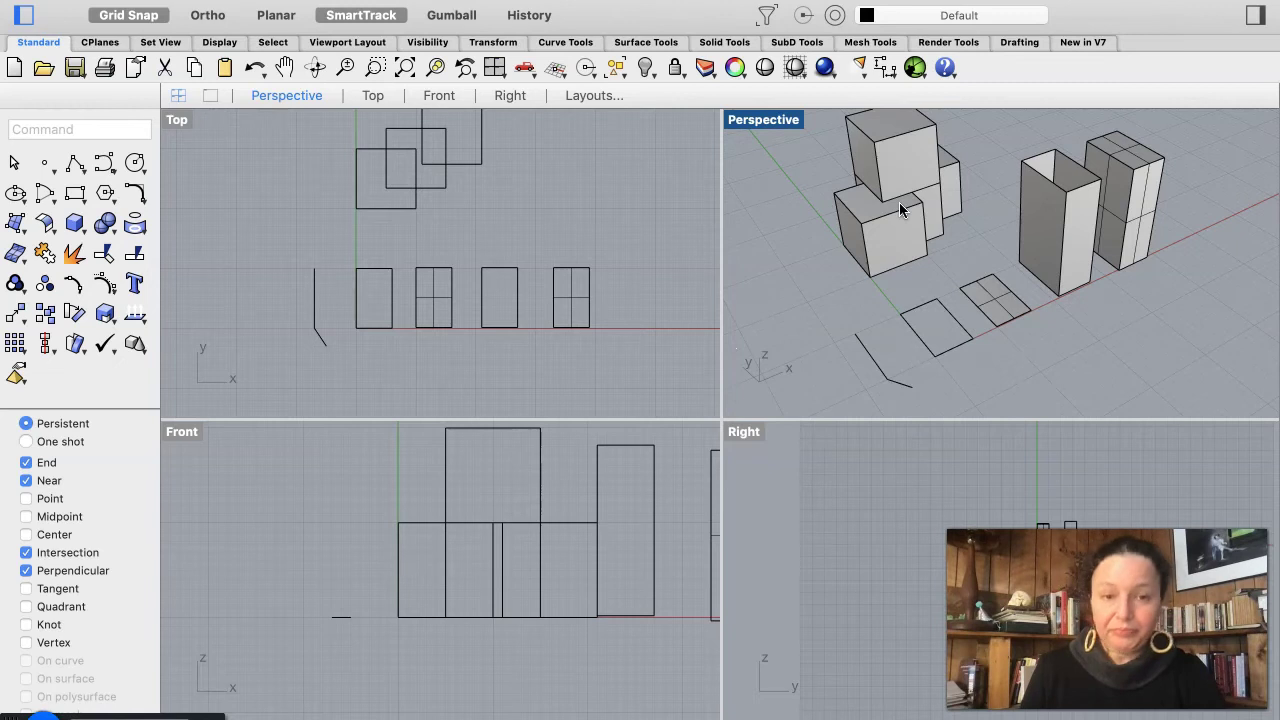
click(1042, 222)
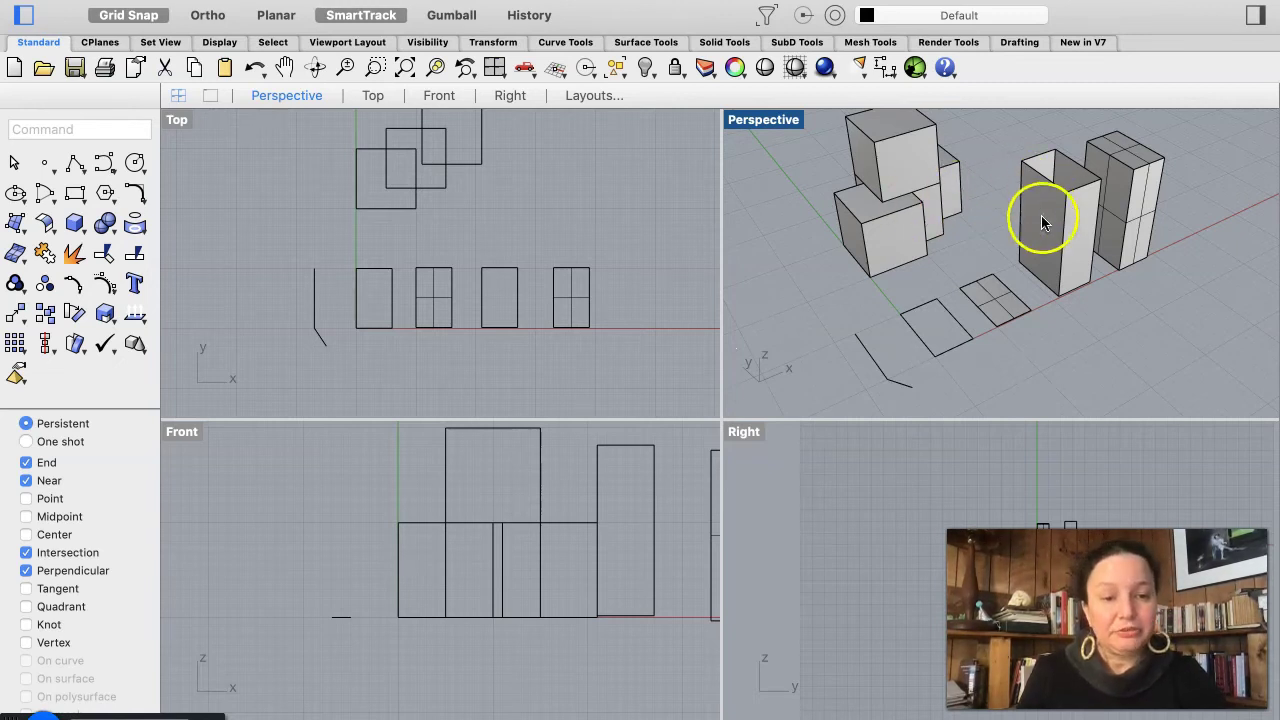
right_drag(1007, 316, 1002, 320)
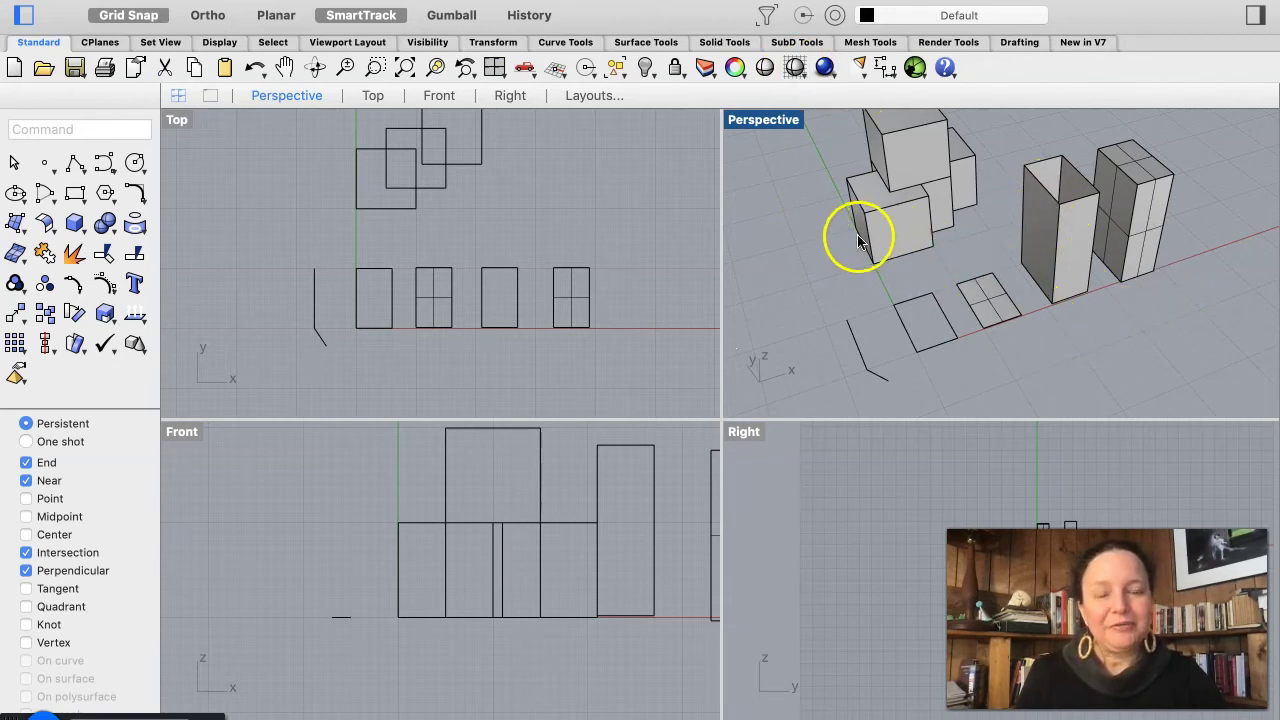
Step: Select the closed rectangle curve next to the open polyline, and show the Perspective viewport in Wireframe display to see through the boxes
right_drag(940, 222, 946, 268)
scroll(946, 268, down, 5)
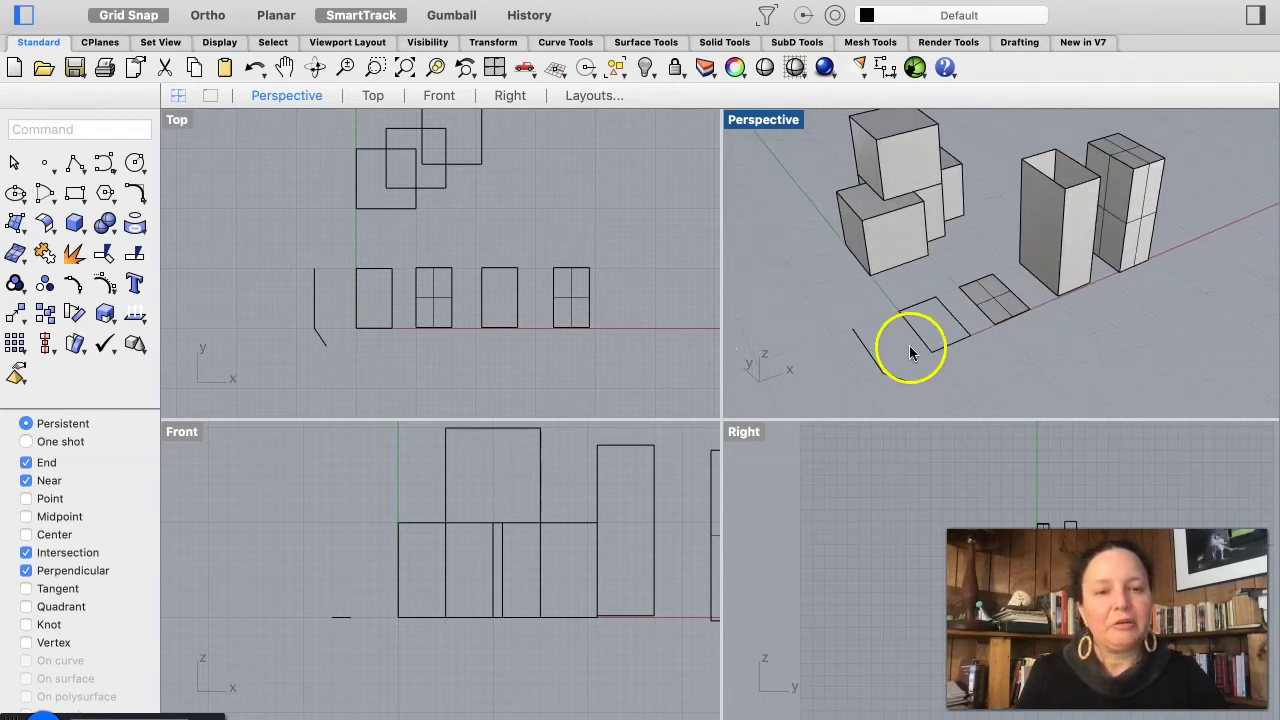
click(955, 318)
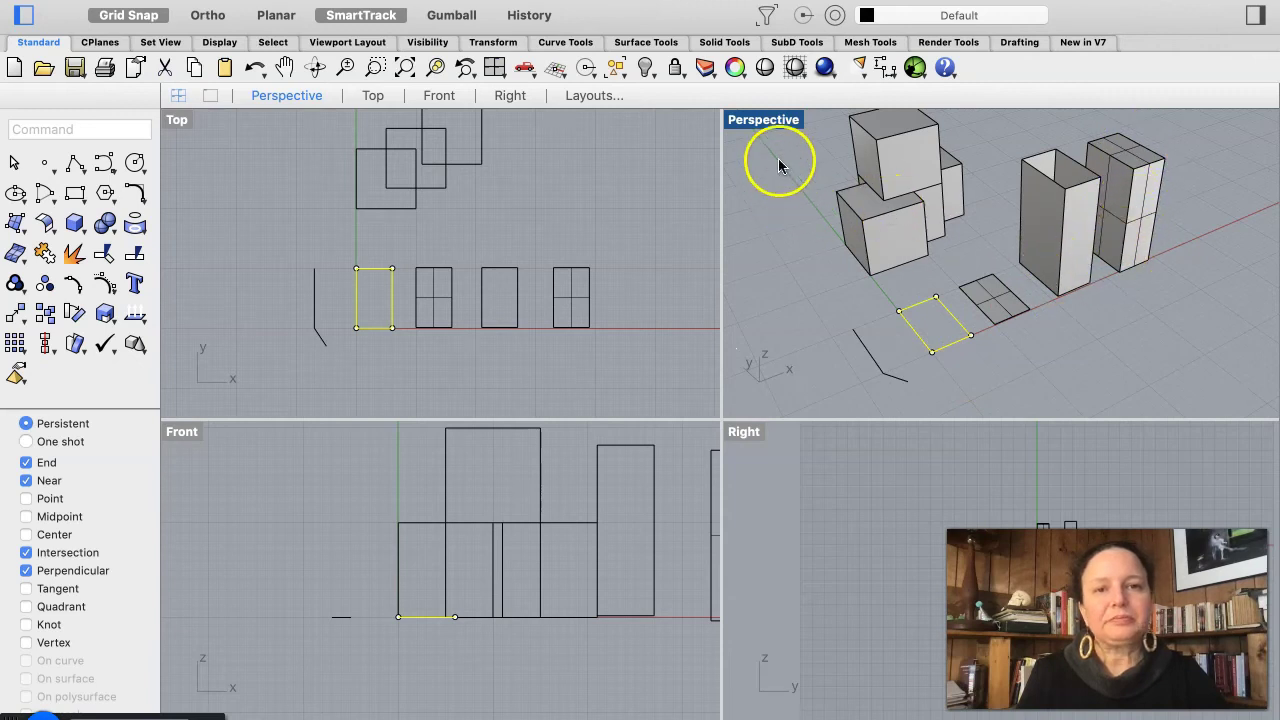
click(797, 70)
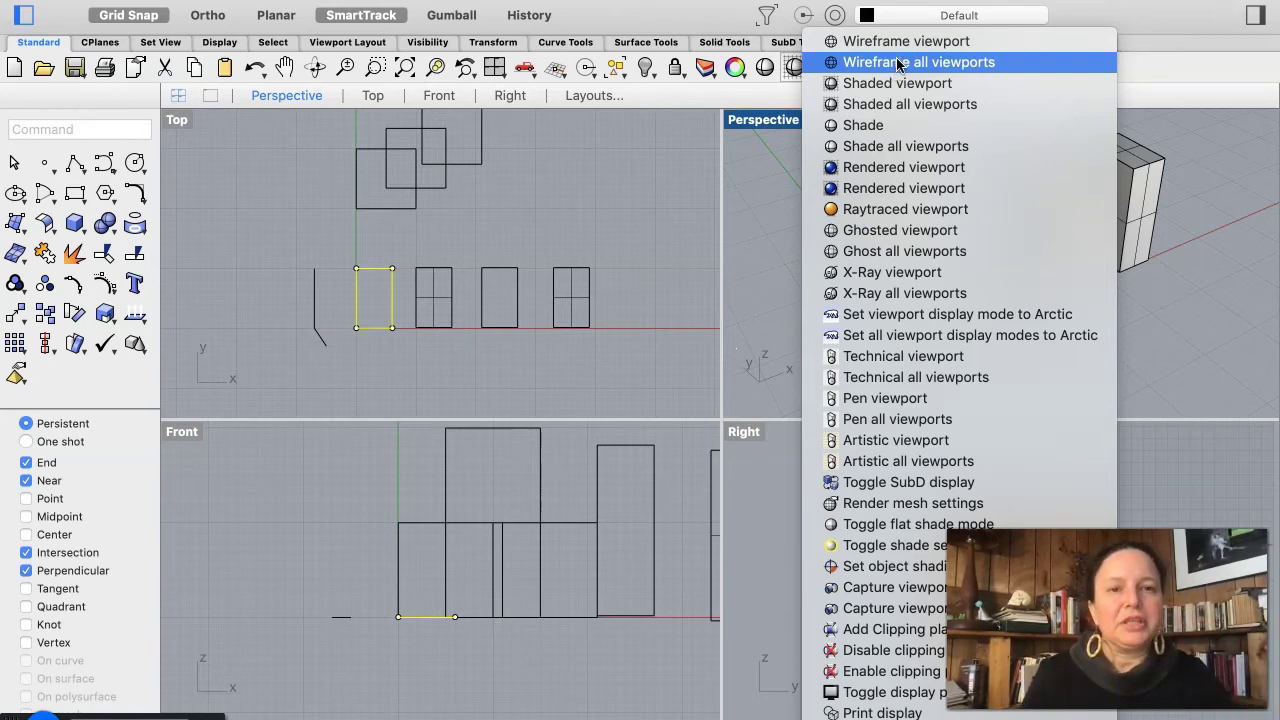
click(895, 42)
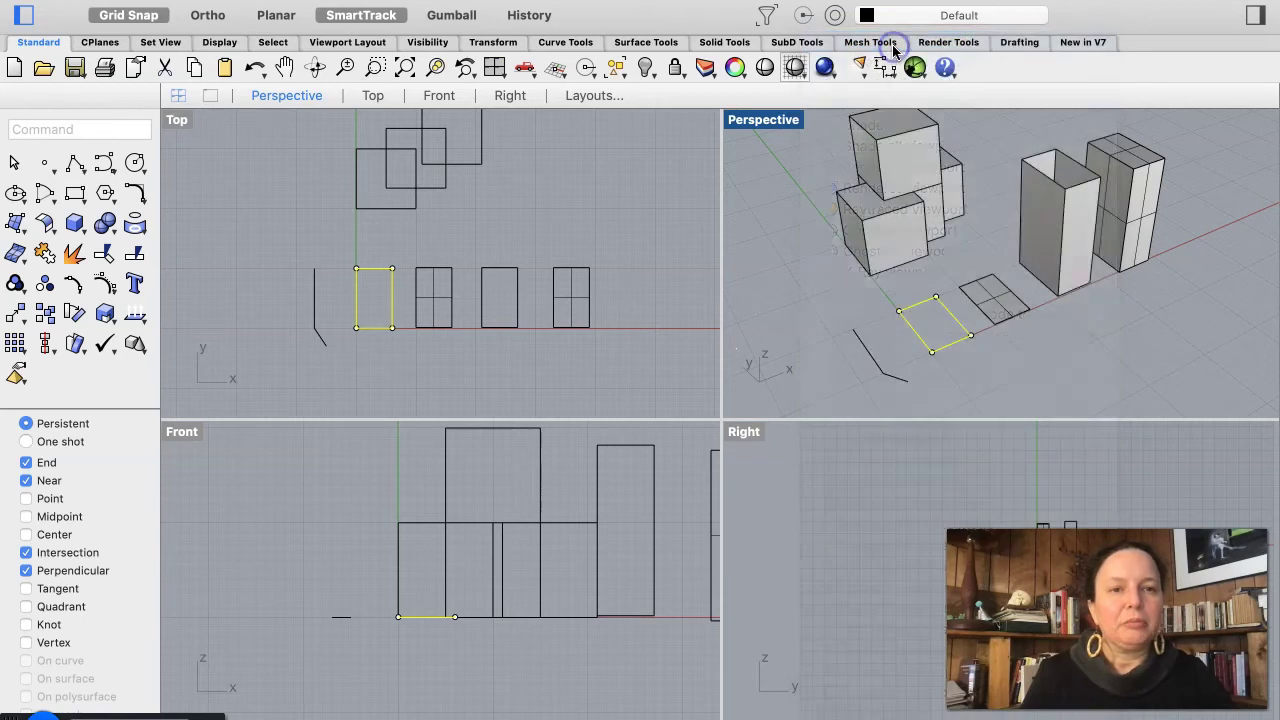
scroll(1021, 318, left, 10)
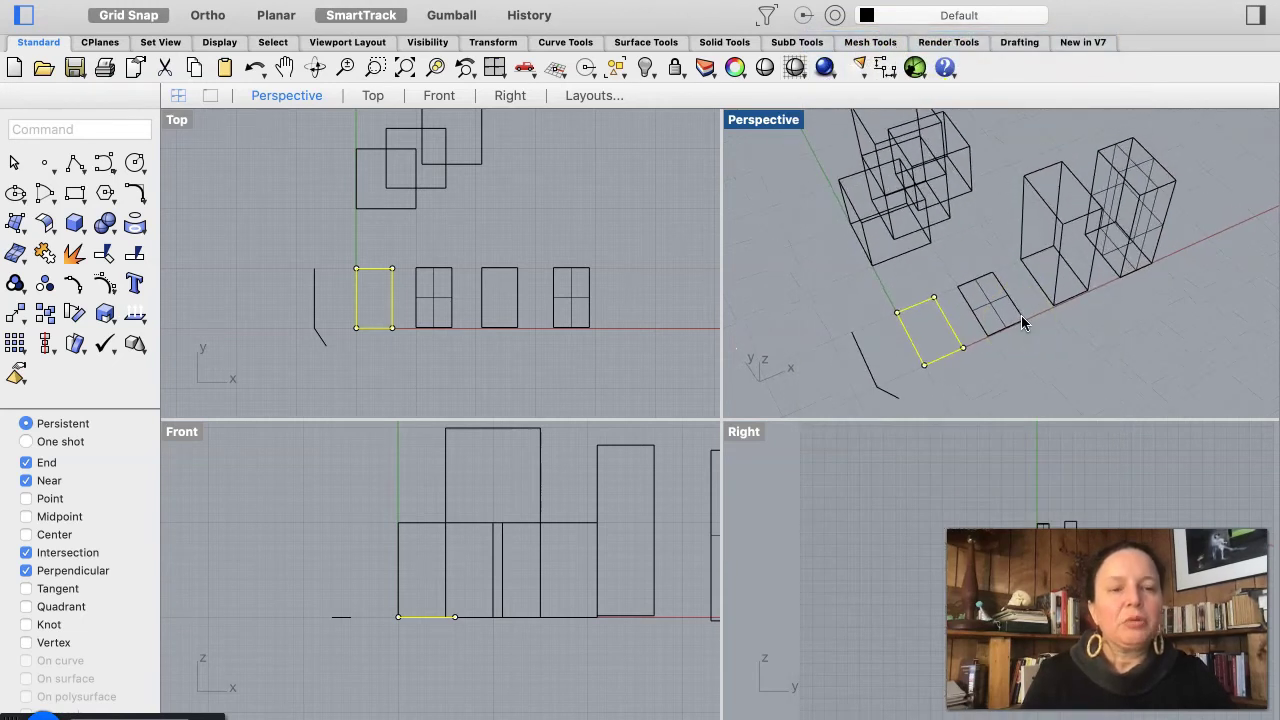
scroll(1021, 318, down, 10)
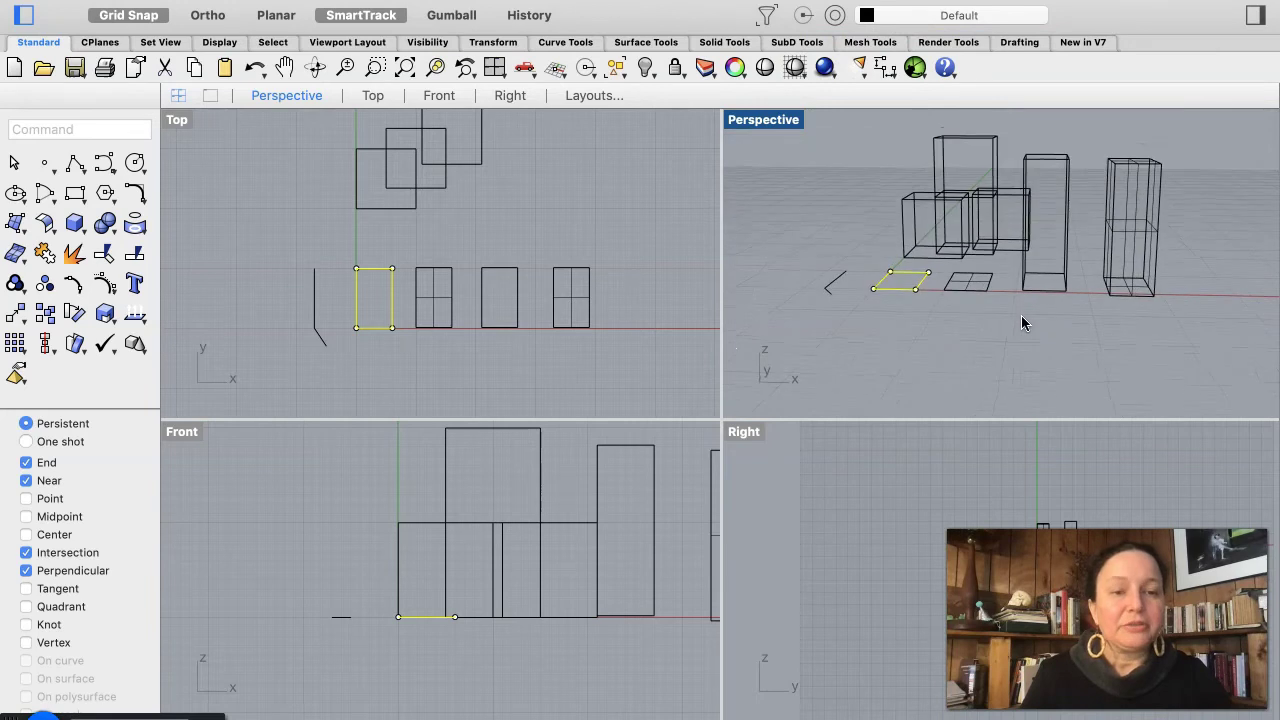
scroll(1021, 315, left, 1)
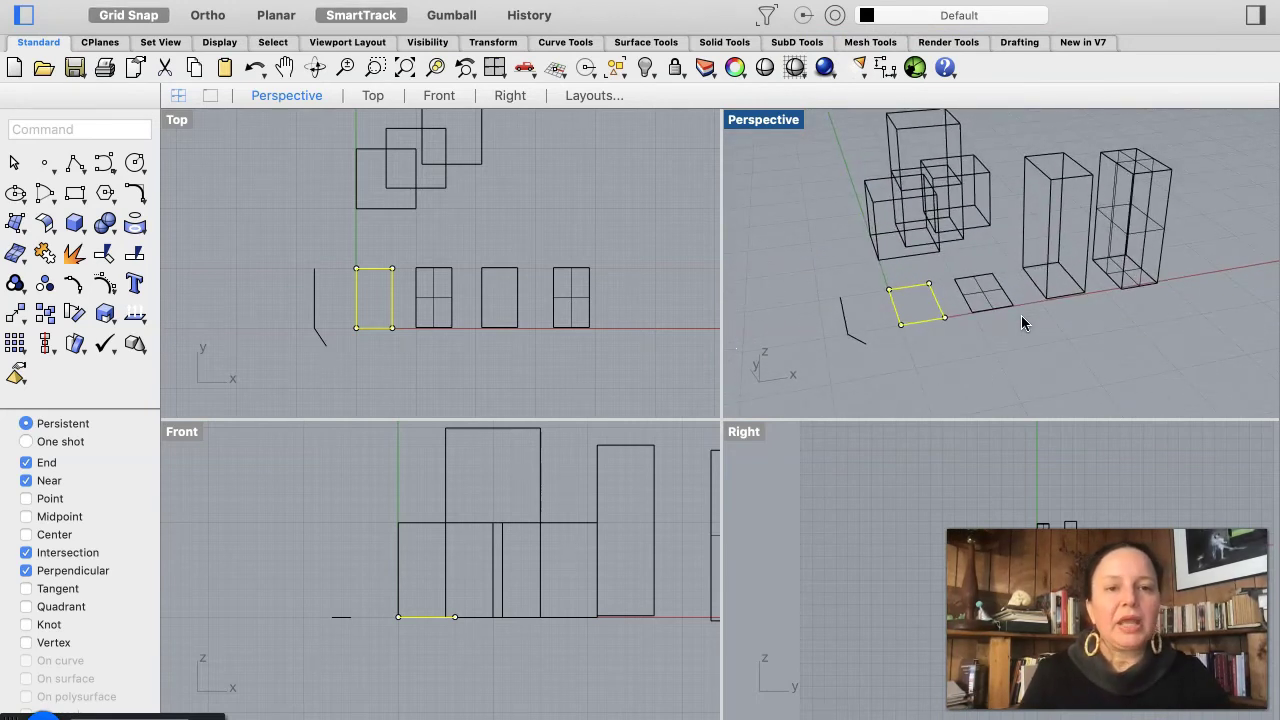
click(1025, 291)
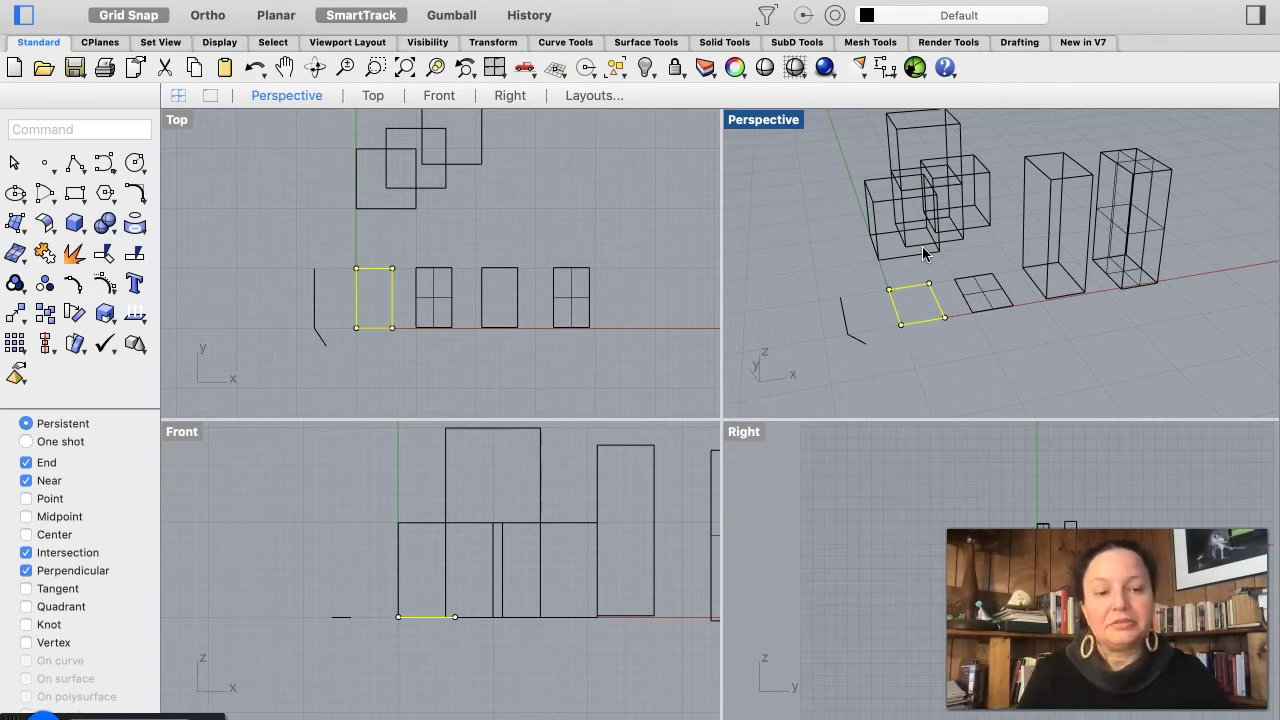
Step: Switch the Perspective viewport to Shaded display and examine the curves, surface, boxes and stacked cubes from several sides
click(797, 72)
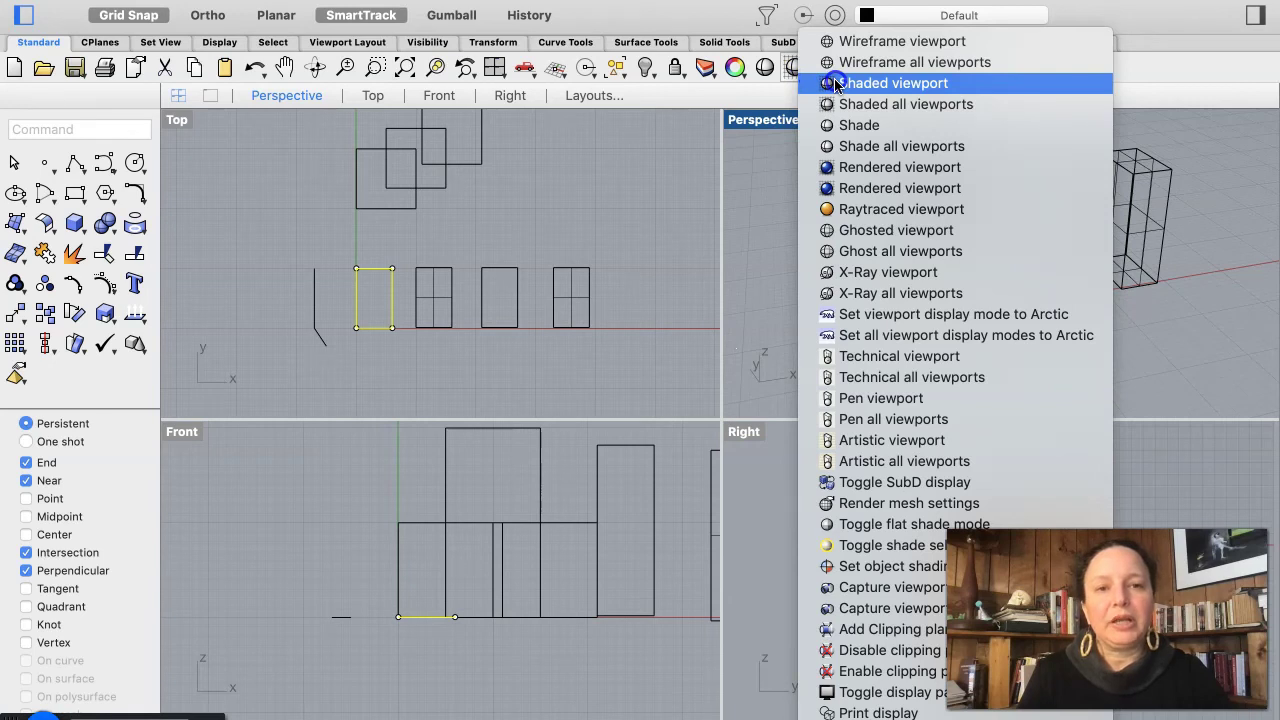
click(836, 84)
scroll(1087, 296, up, 10)
scroll(1087, 296, up, 1)
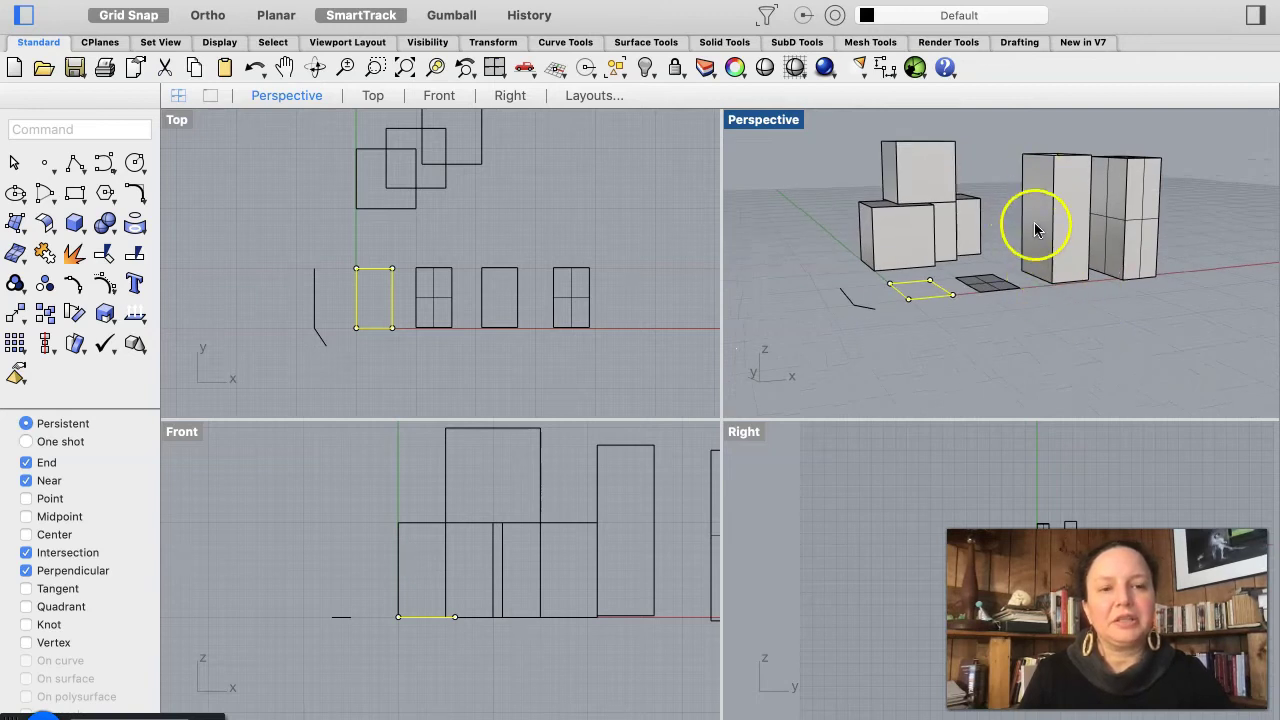
scroll(1103, 326, down, 10)
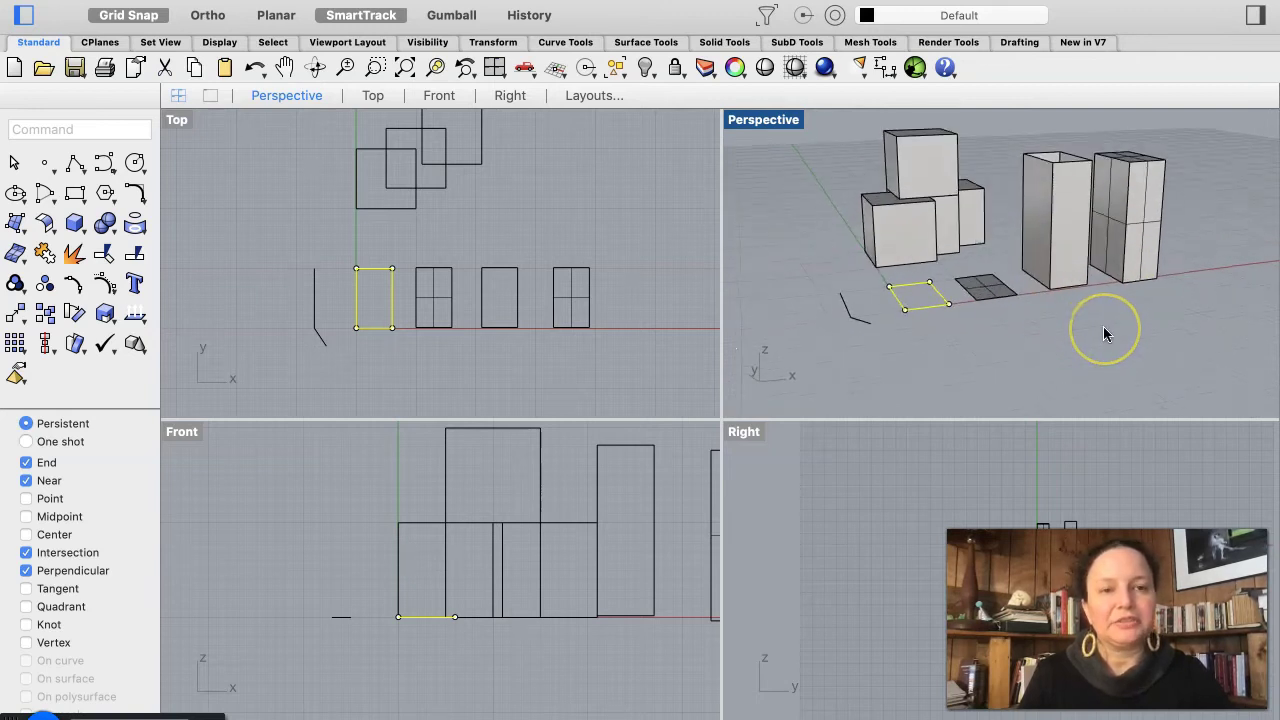
scroll(1014, 337, right, 10)
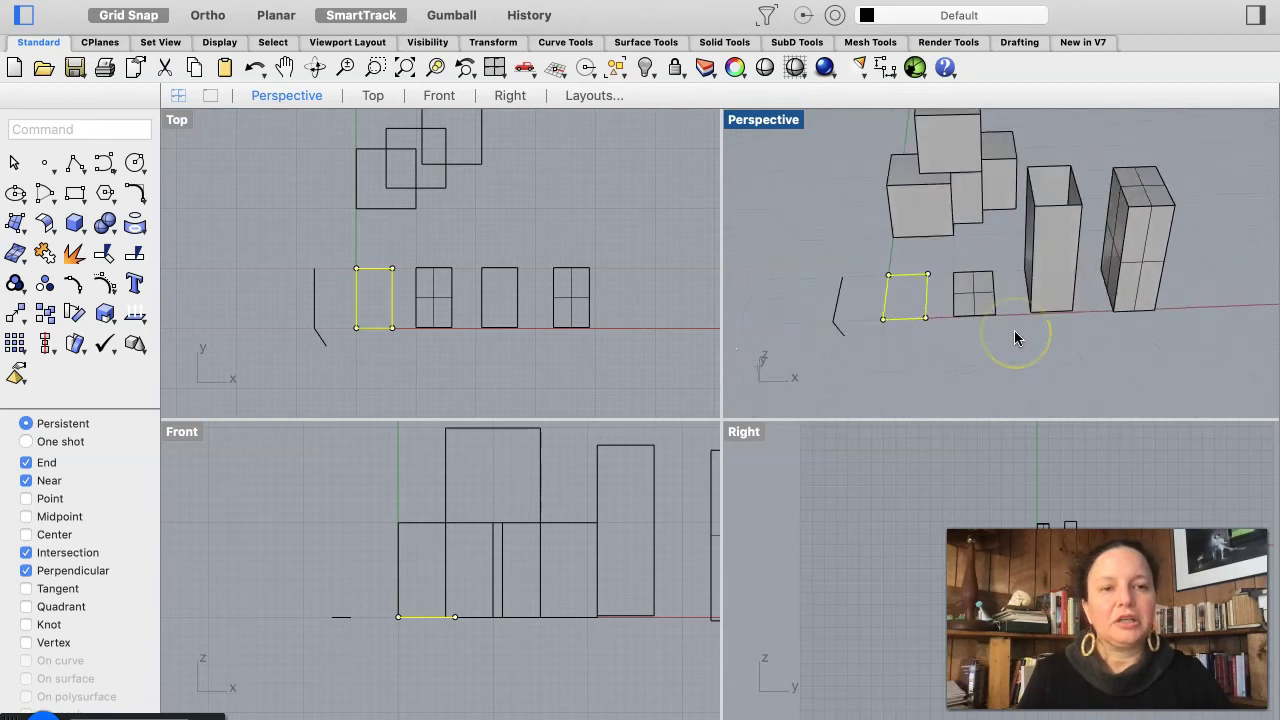
scroll(1014, 337, right, 10)
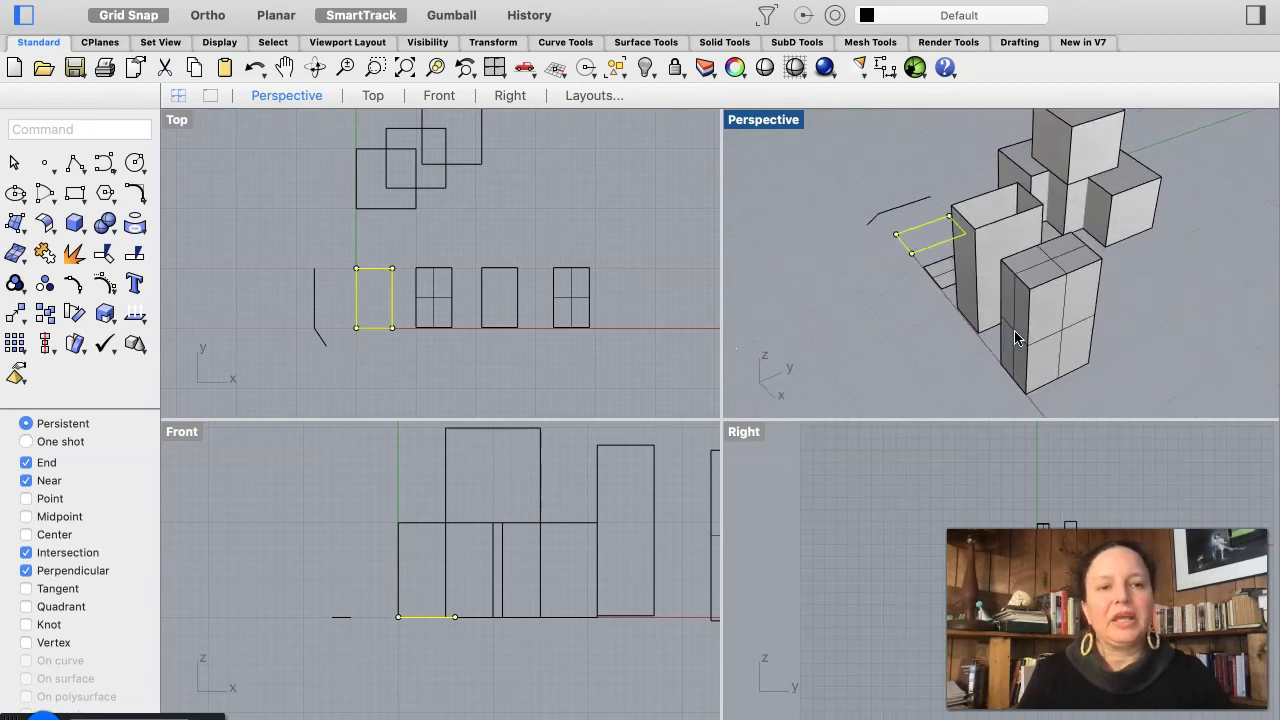
scroll(1014, 337, right, 10)
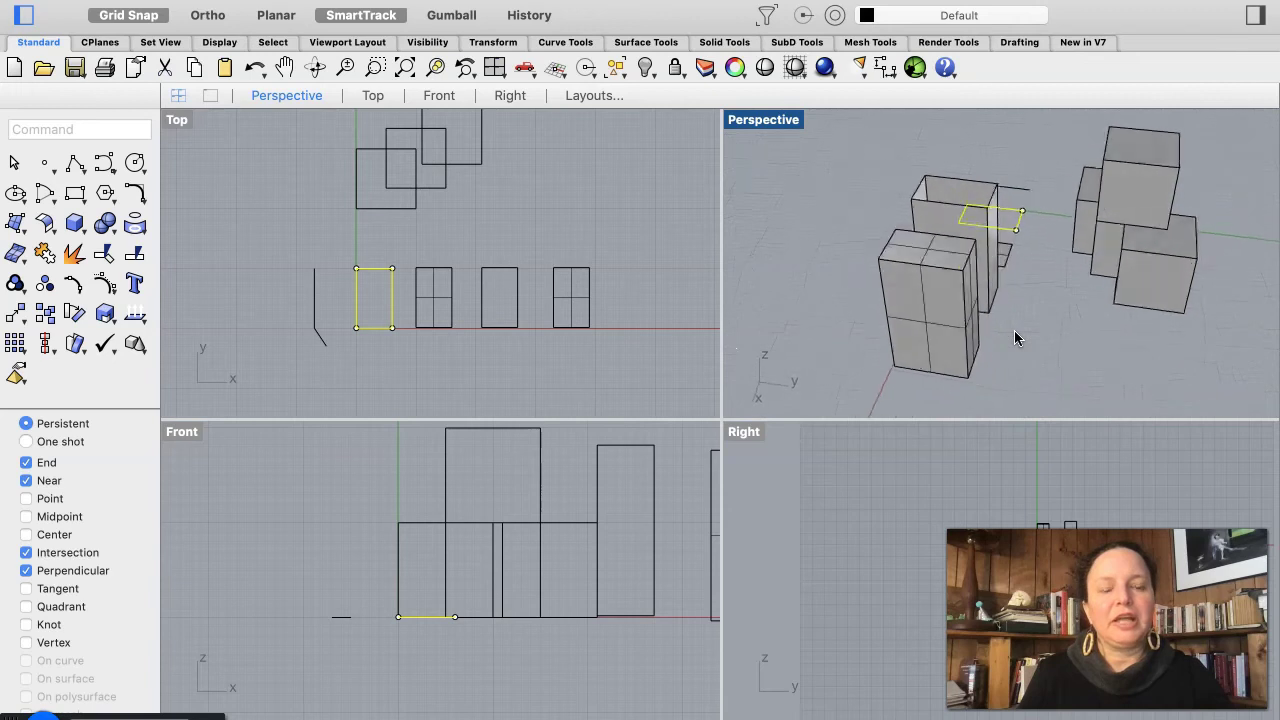
scroll(1014, 337, right, 5)
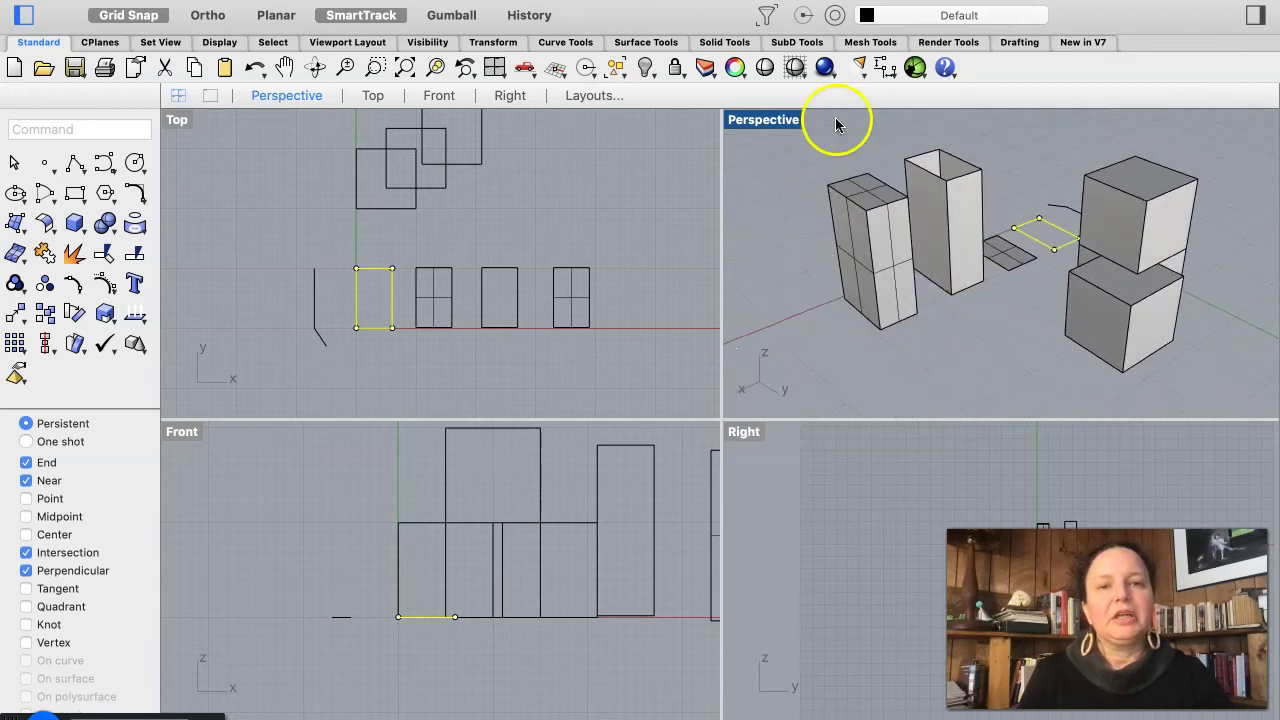
Step: Switch the Perspective viewport to Ghosted display and select the tall capped box to inspect its base and hidden edges
click(795, 68)
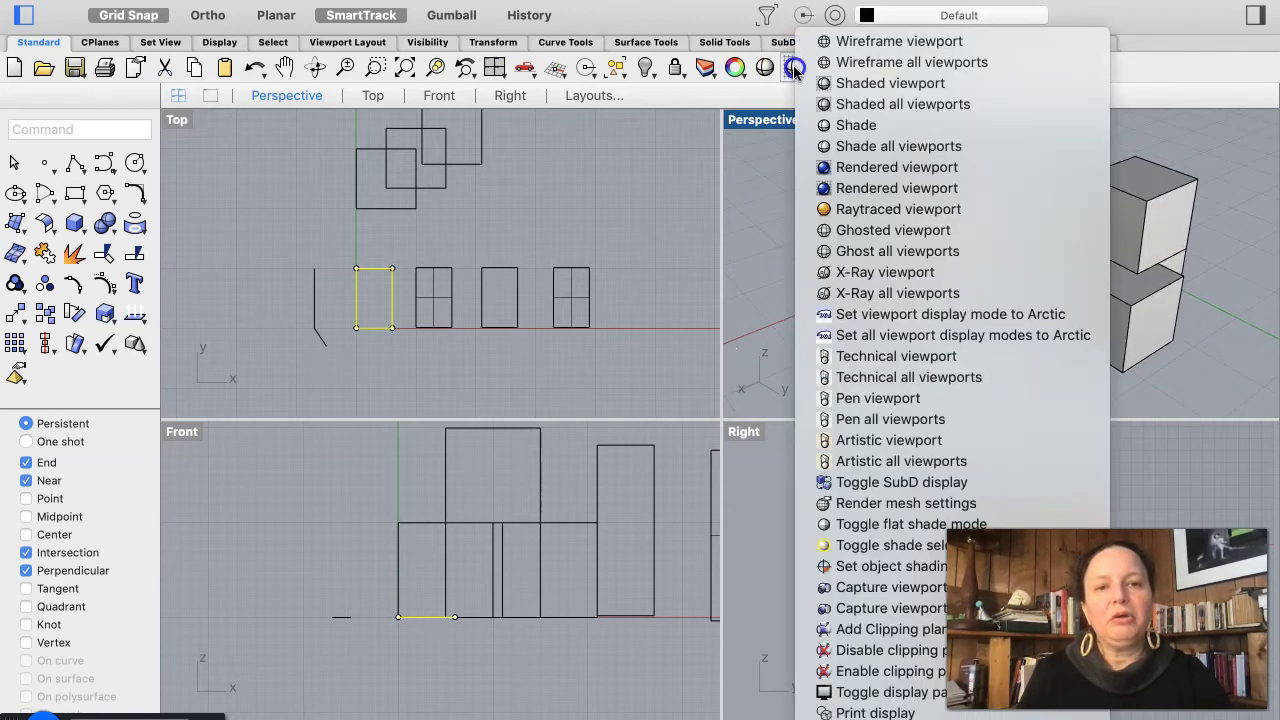
click(826, 231)
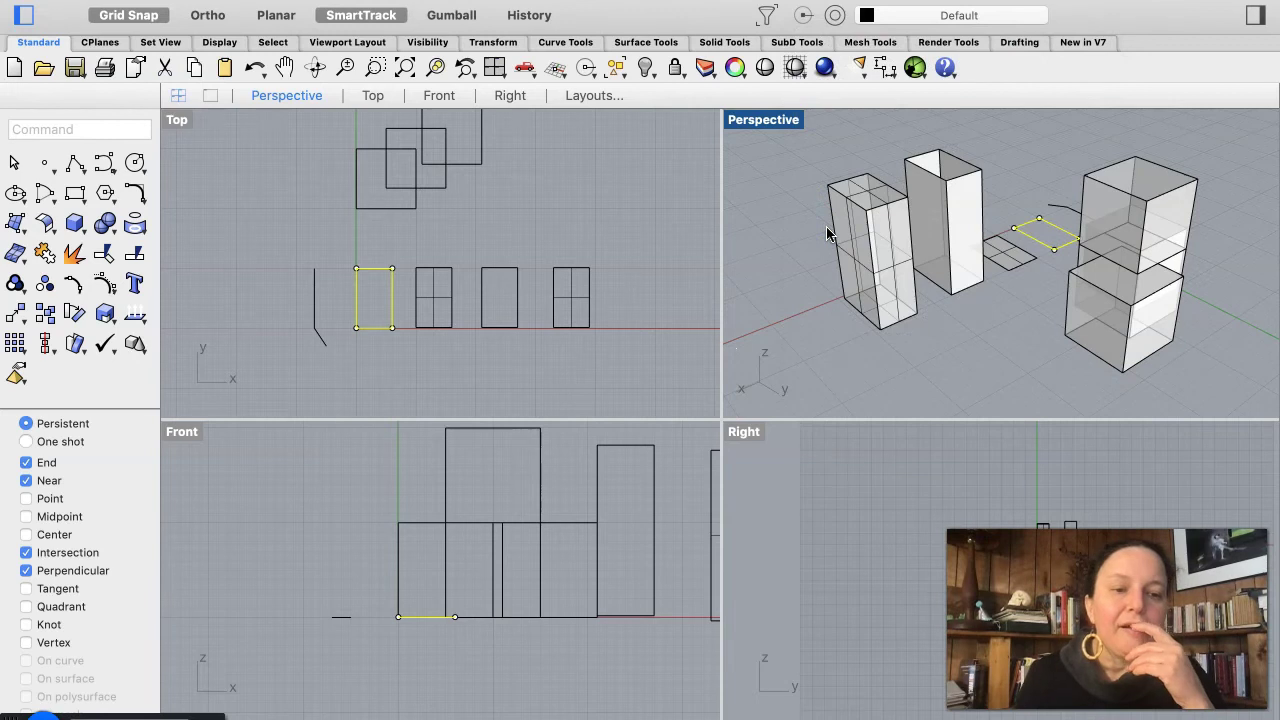
right_drag(873, 217, 908, 238)
right_drag(925, 333, 929, 343)
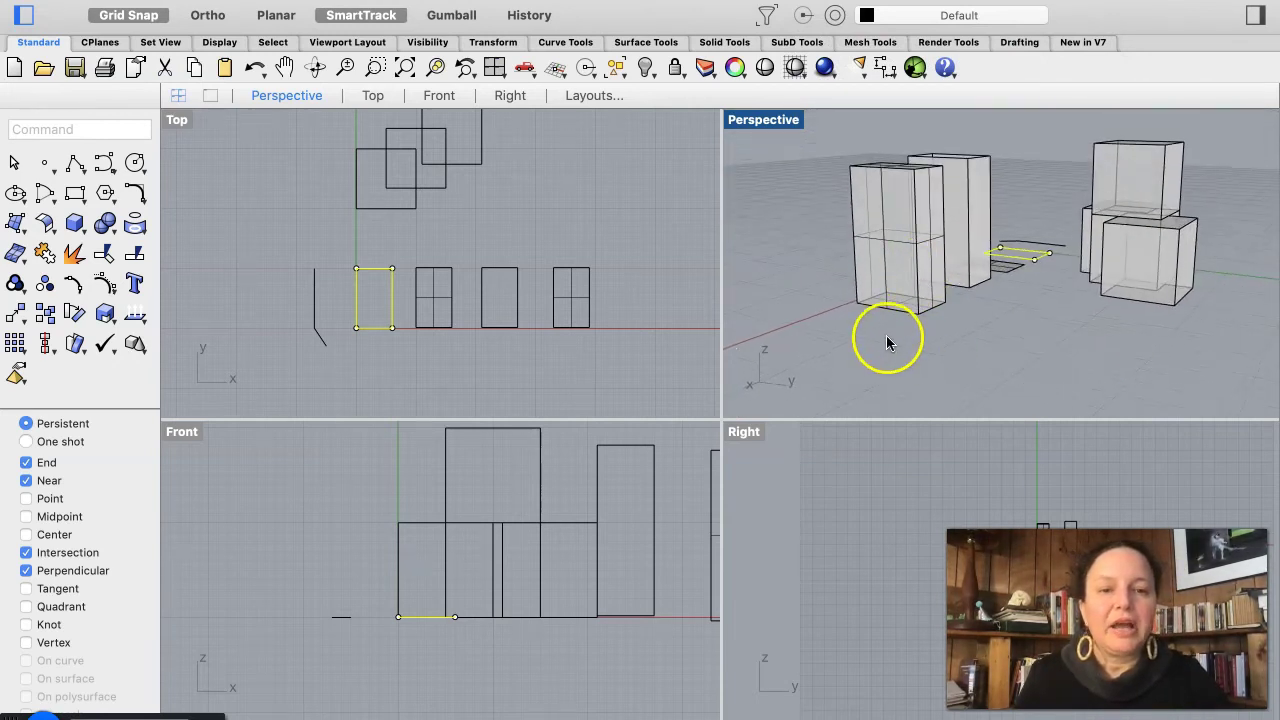
scroll(886, 335, up, 5)
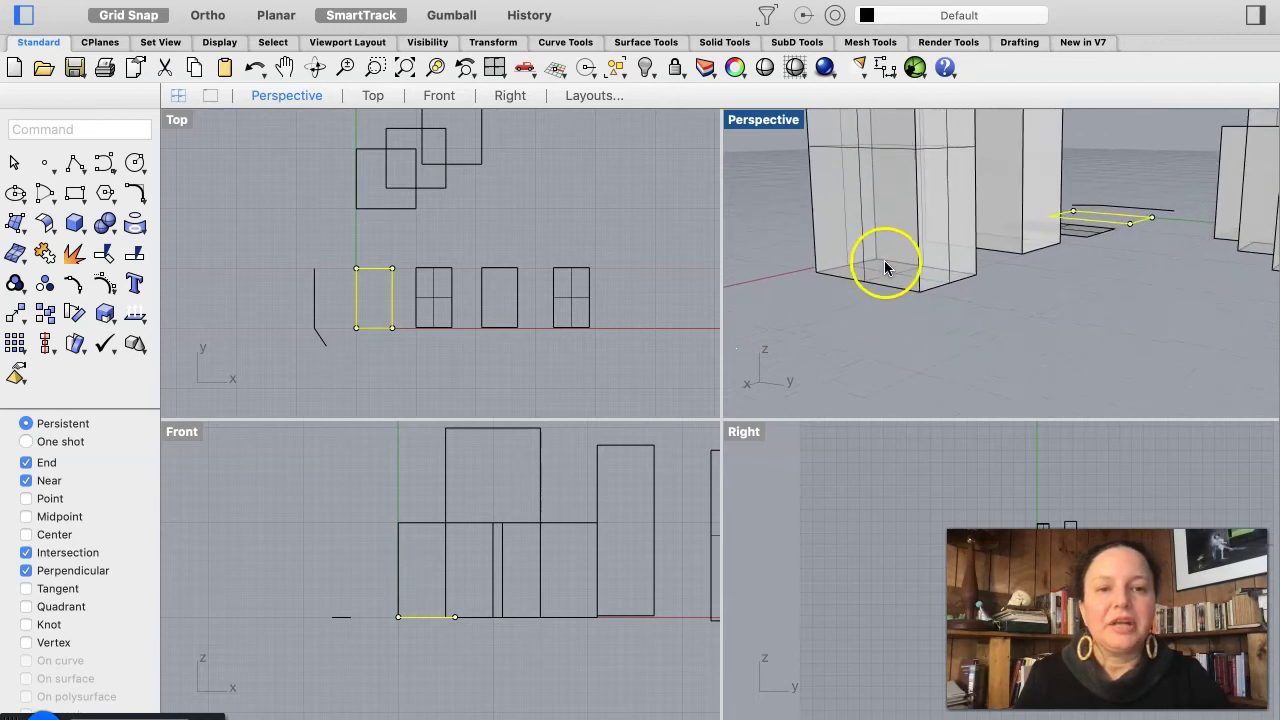
click(872, 262)
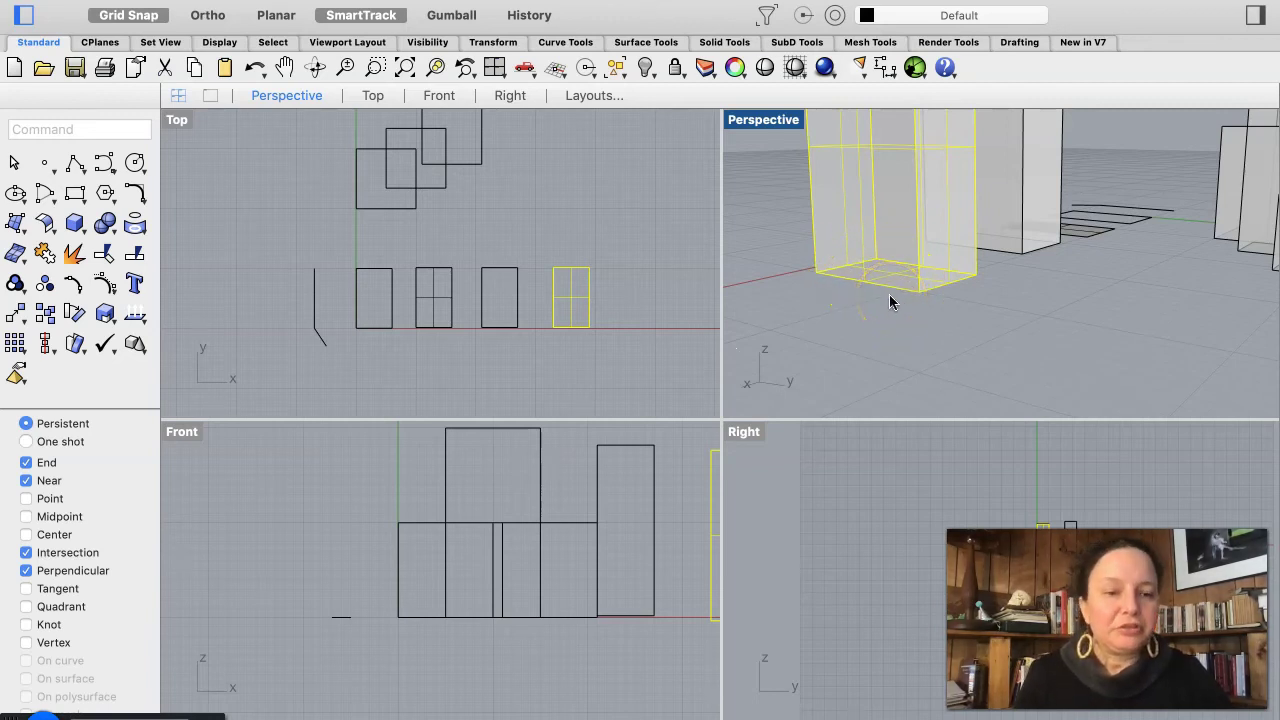
scroll(890, 310, down, 5)
scroll(888, 312, right, 10)
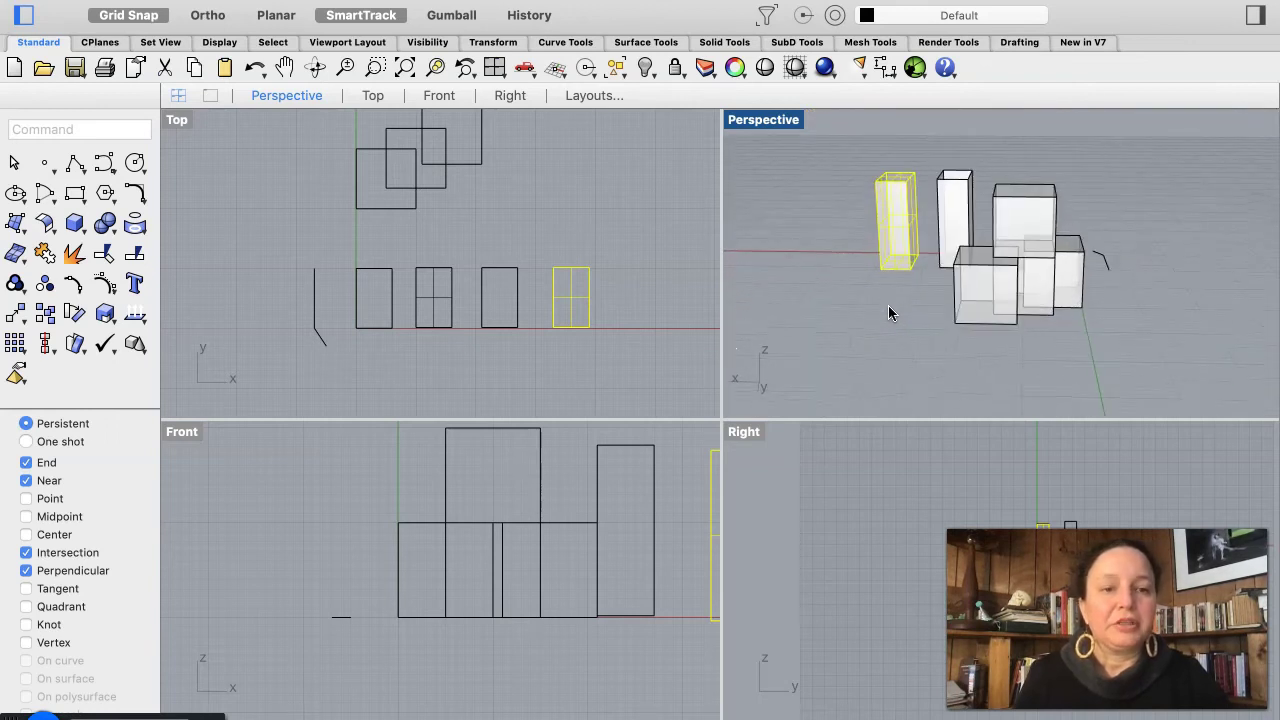
scroll(888, 312, right, 10)
scroll(888, 305, right, 10)
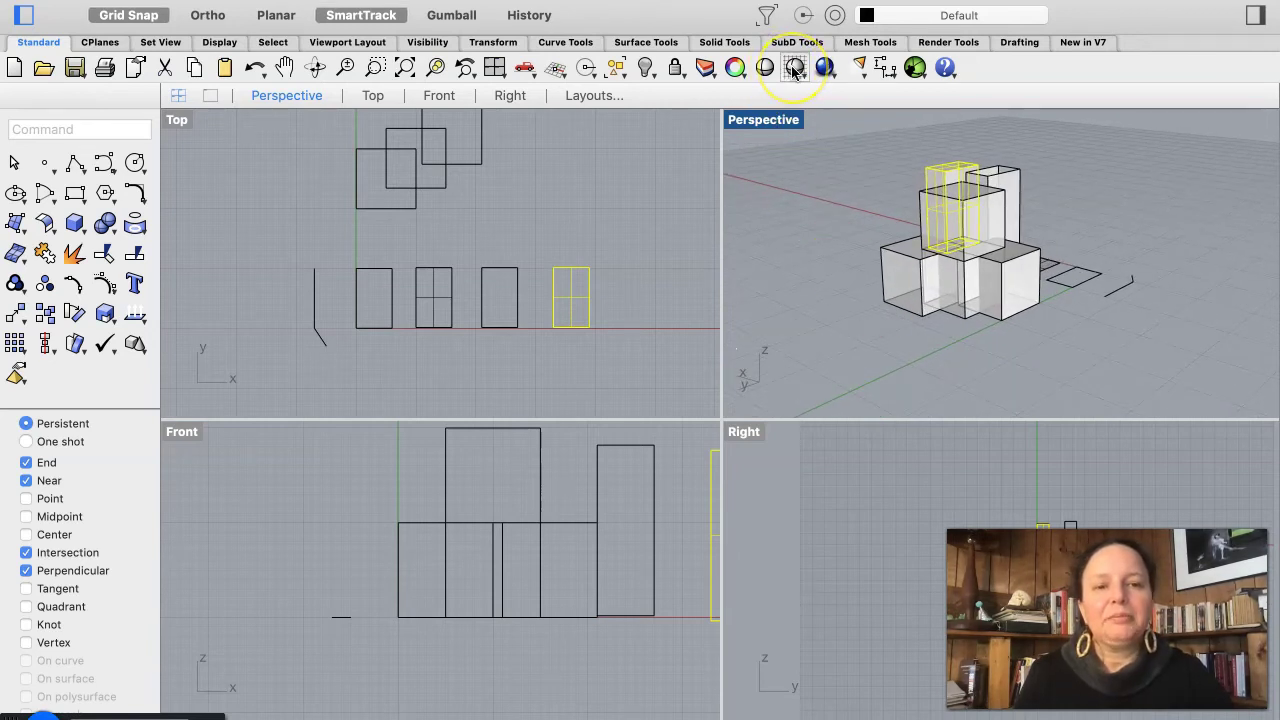
Step: Set all four viewports to Rendered display and examine the shaded volumes from different sides in the Perspective view
drag(793, 70, 848, 193)
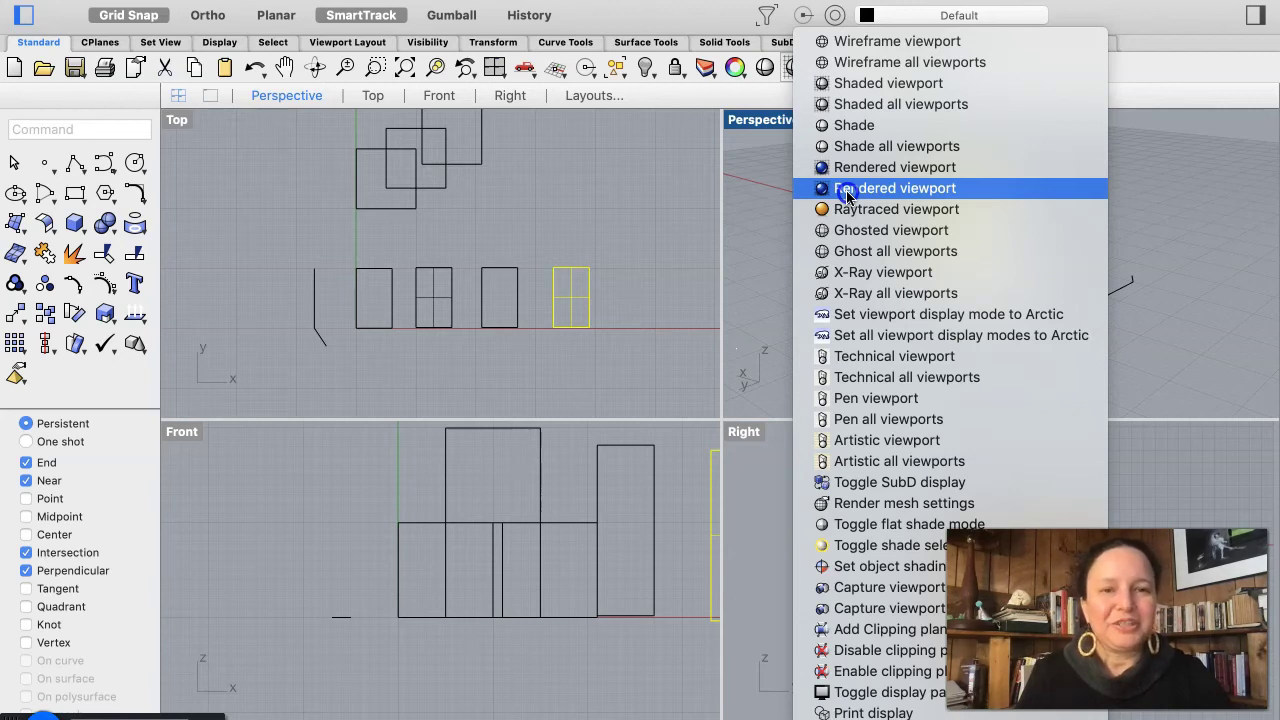
drag(846, 193, 846, 194)
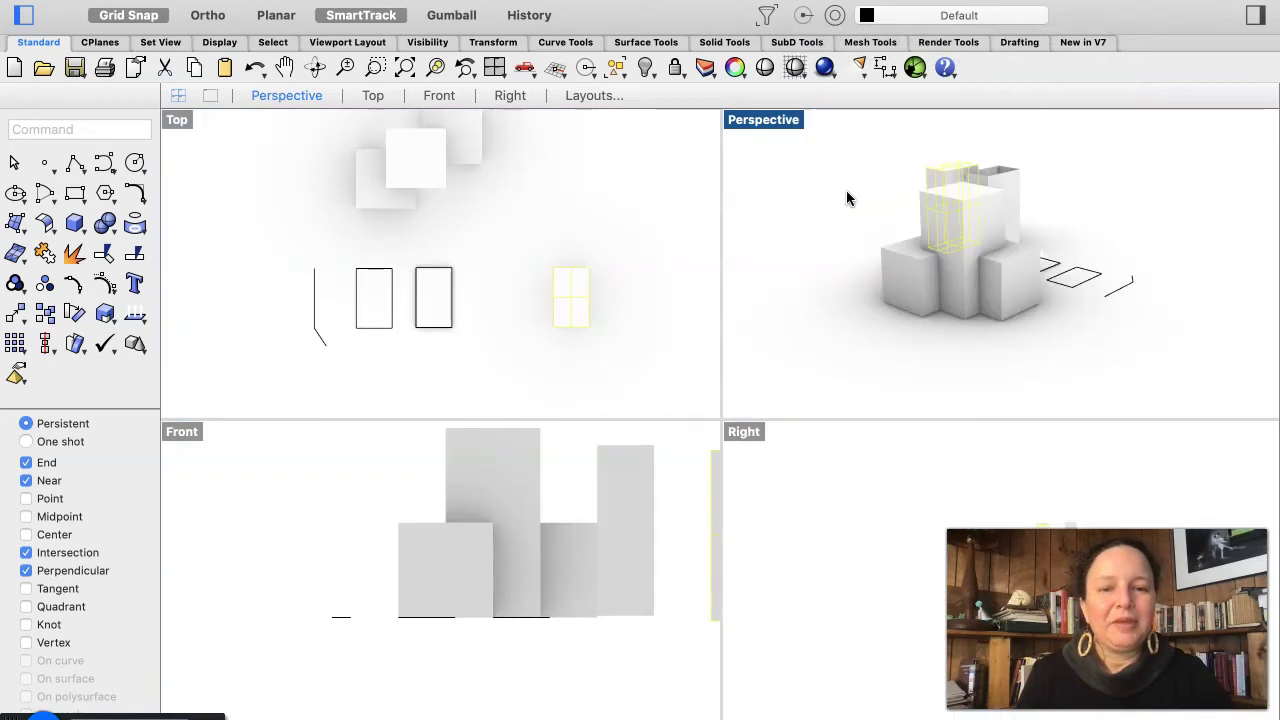
scroll(862, 308, left, 10)
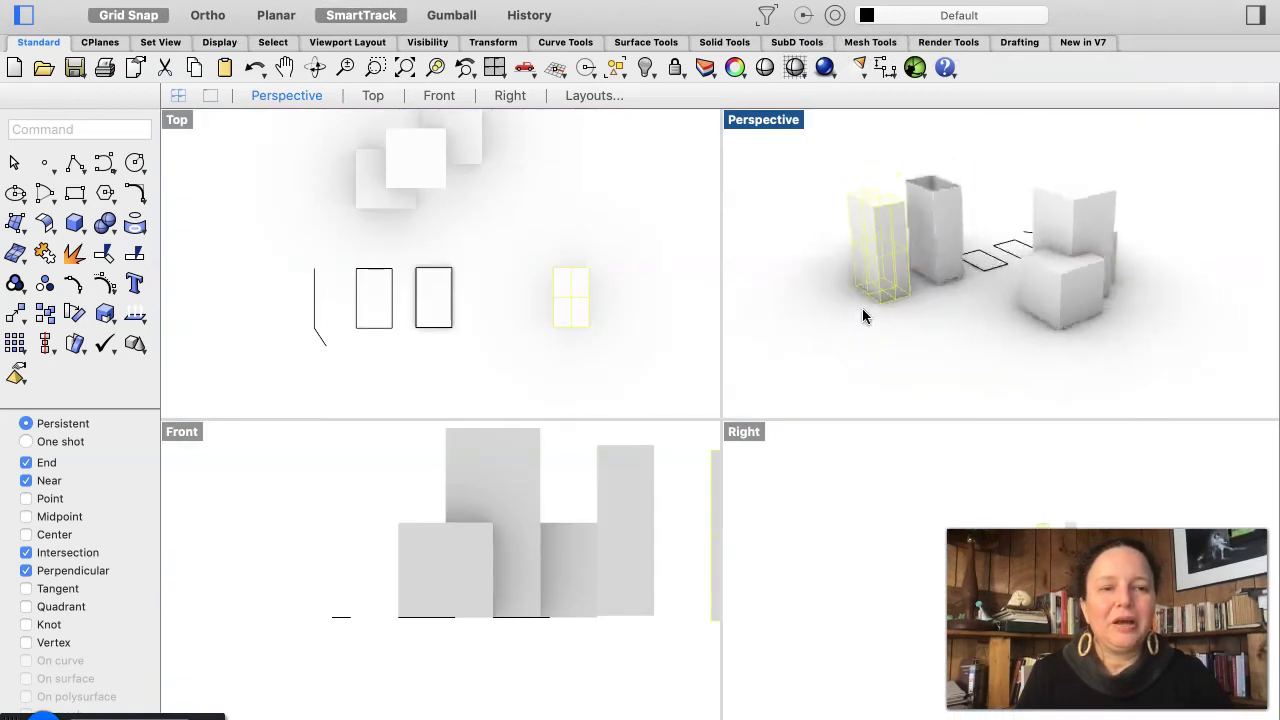
scroll(862, 316, left, 10)
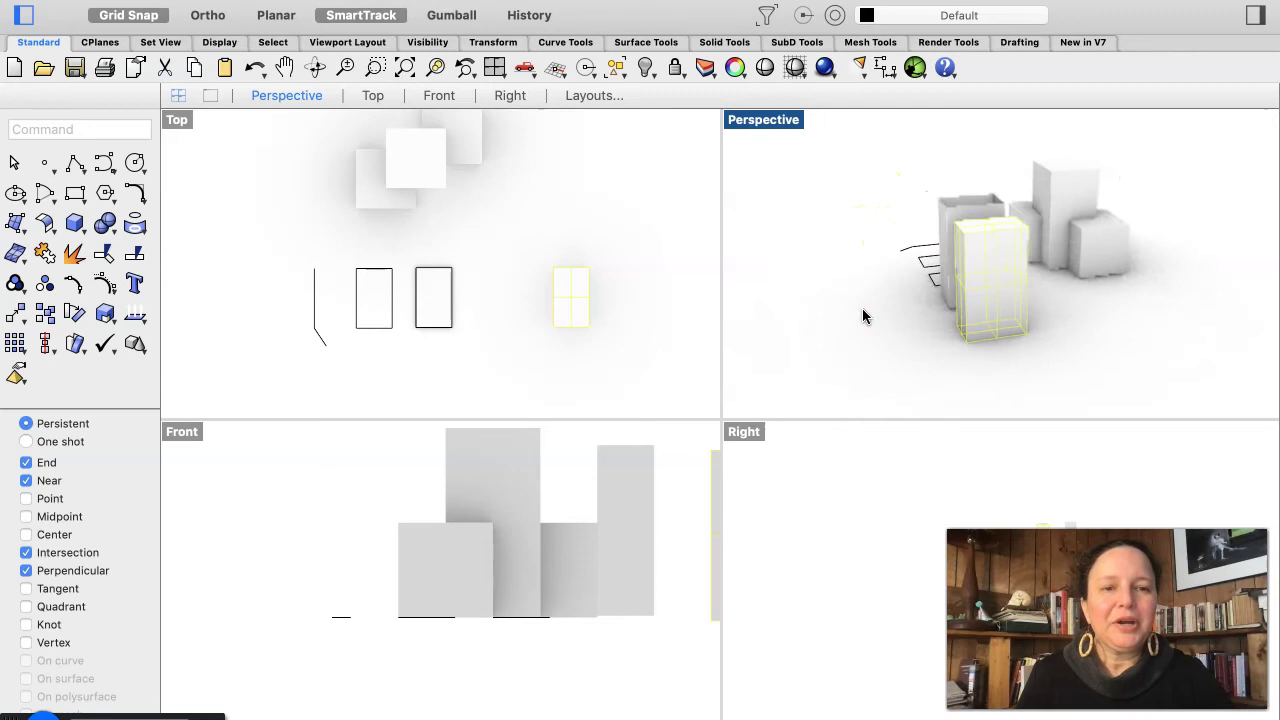
scroll(865, 316, left, 8)
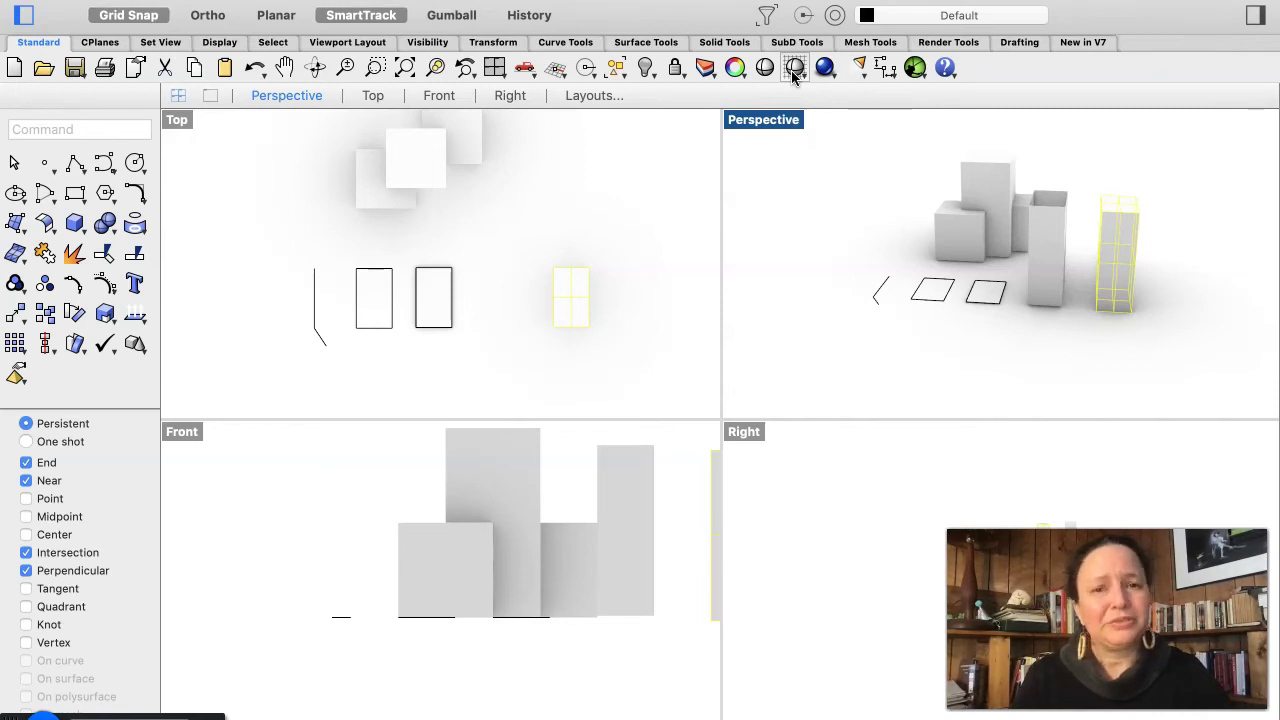
Step: Preview the Perspective viewport in Raytraced display, and set it to Artistic display for a closer look at the flat planar surface
drag(793, 74, 848, 213)
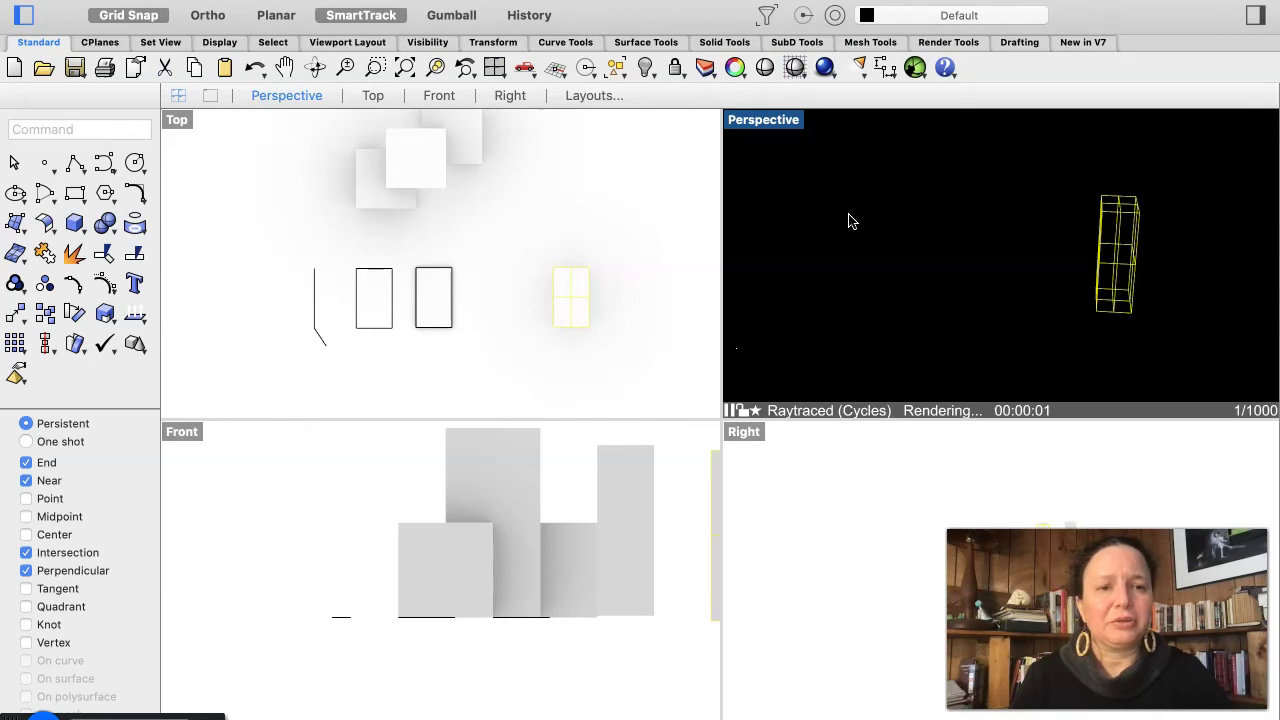
click(1043, 300)
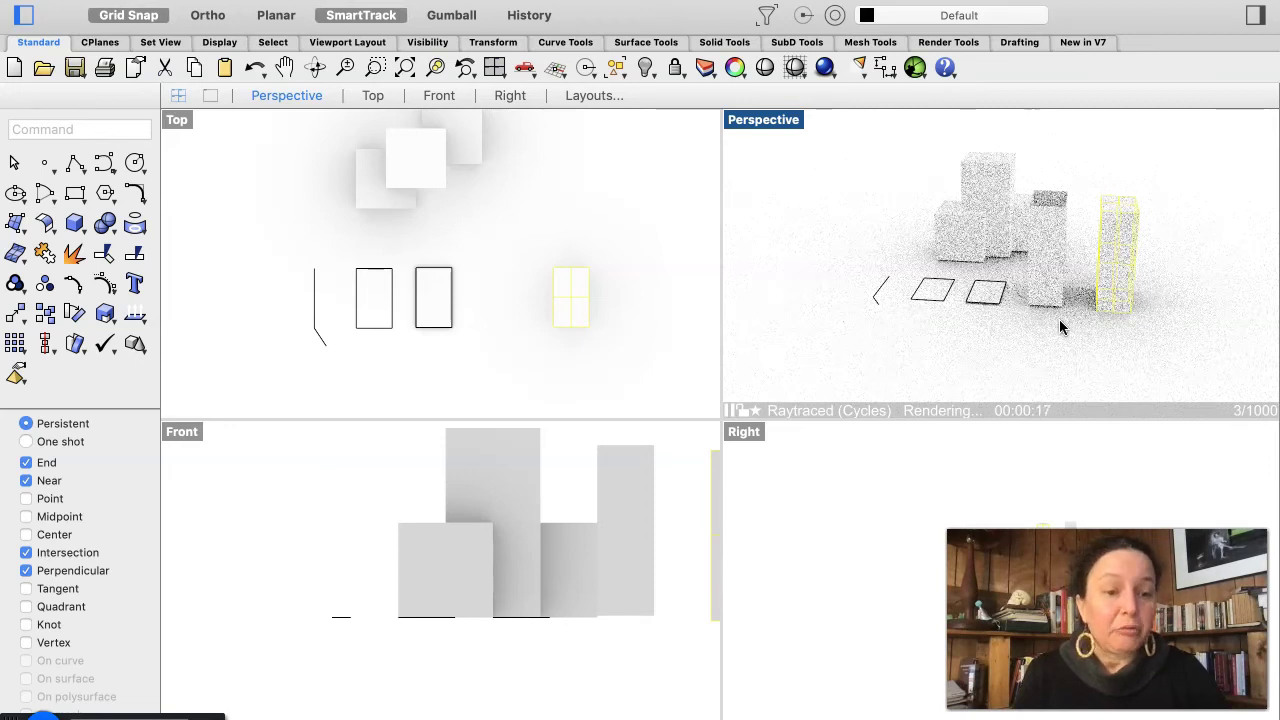
click(797, 66)
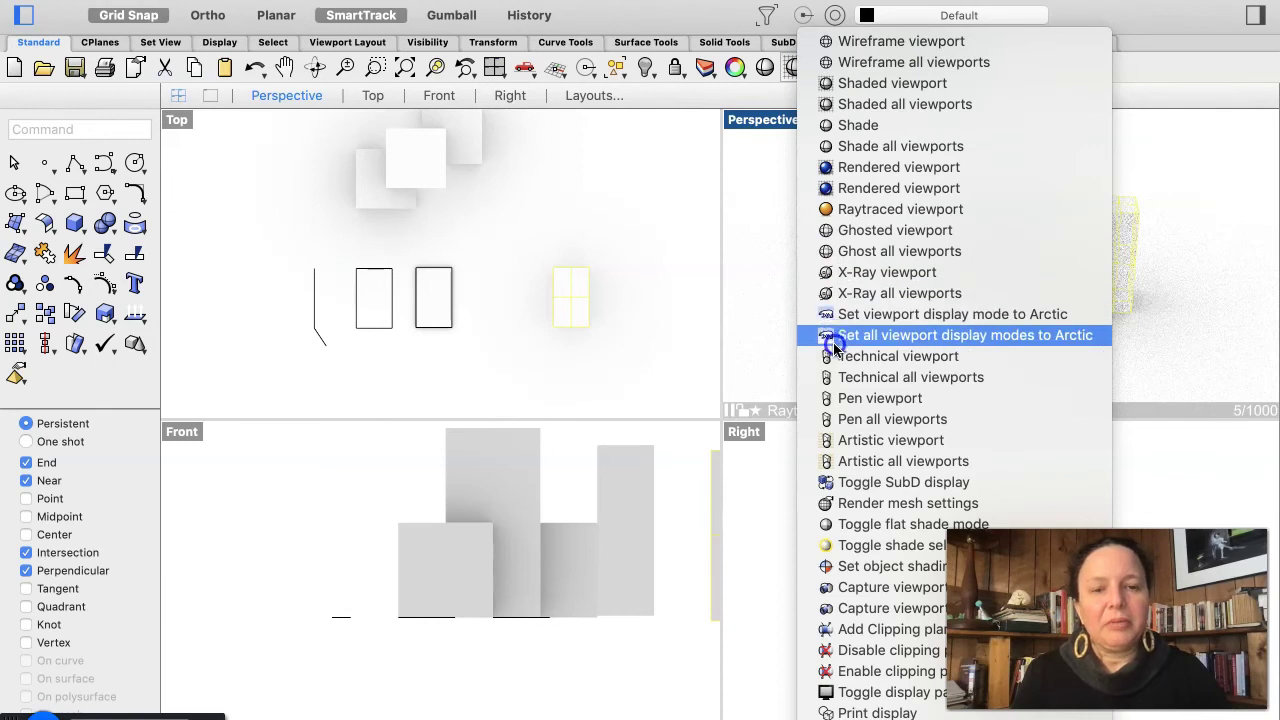
click(830, 440)
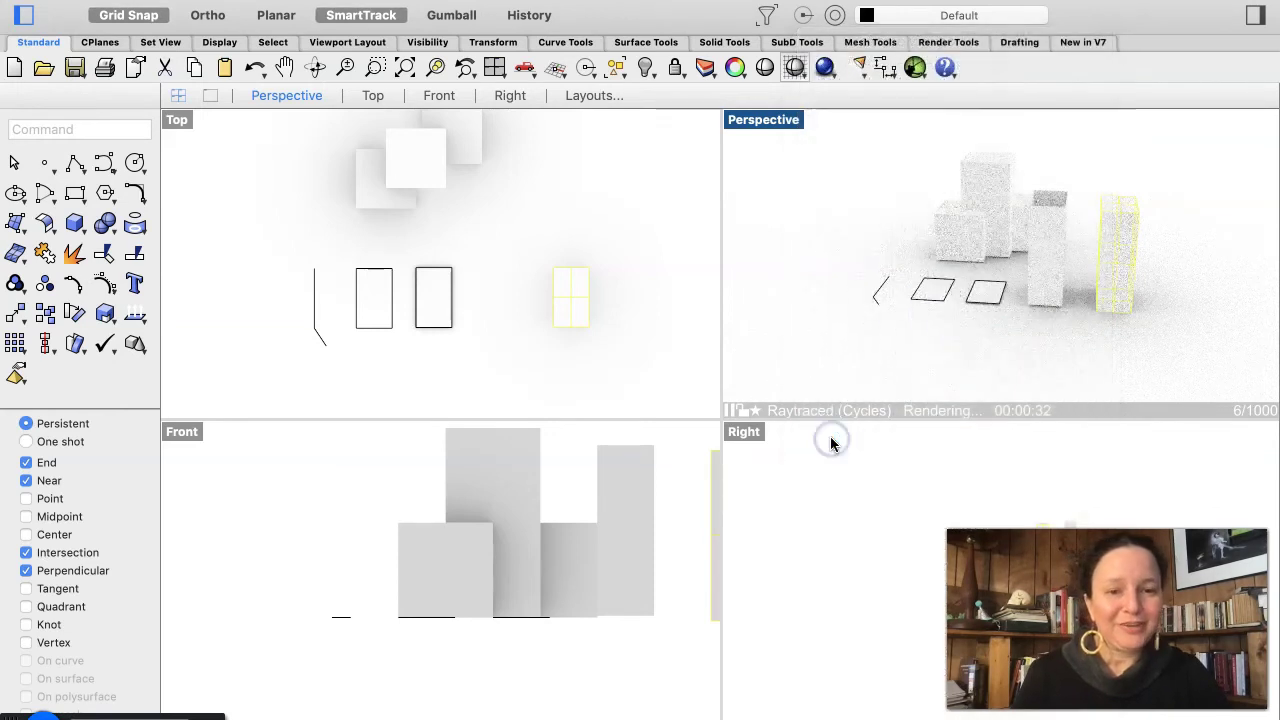
click(731, 411)
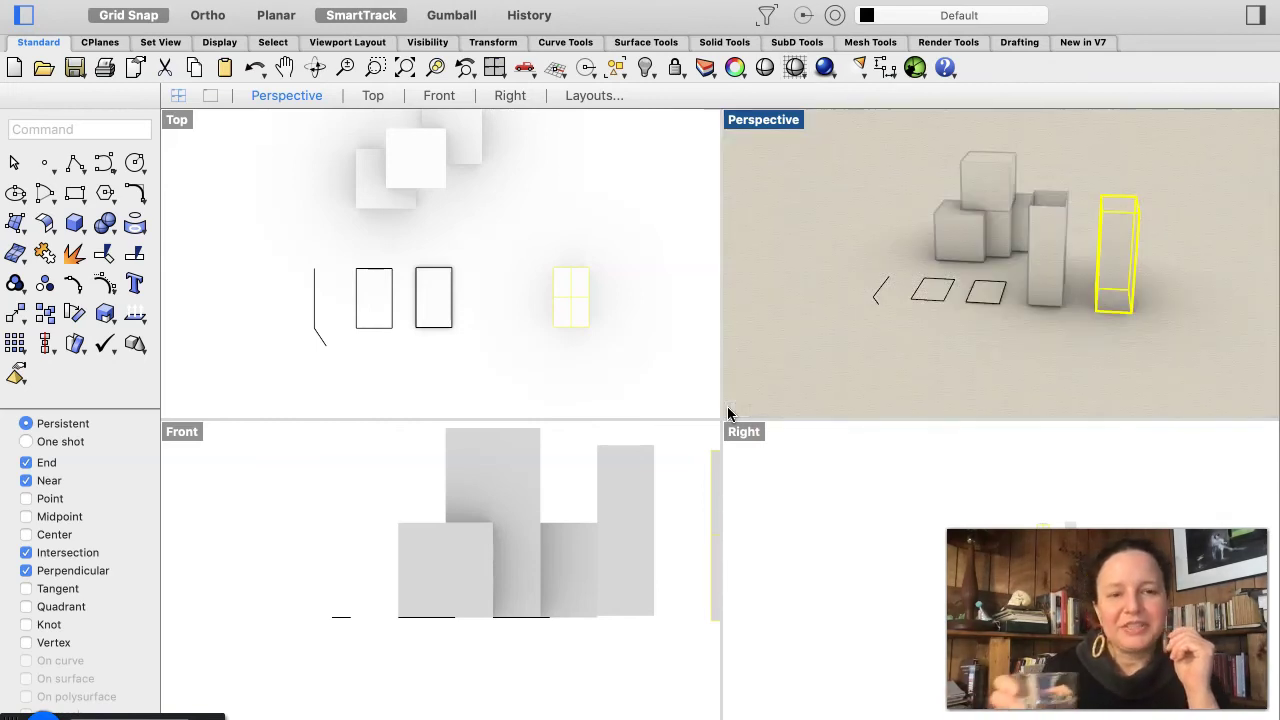
click(1036, 260)
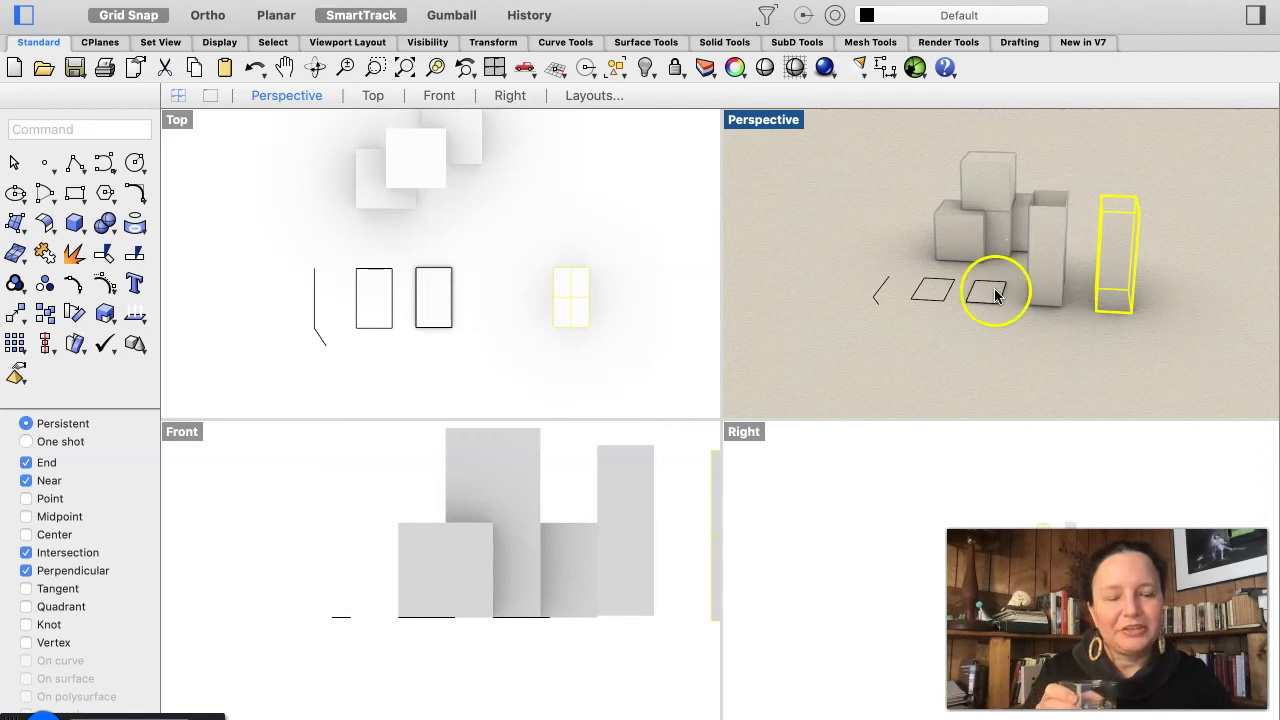
scroll(992, 300, up, 3)
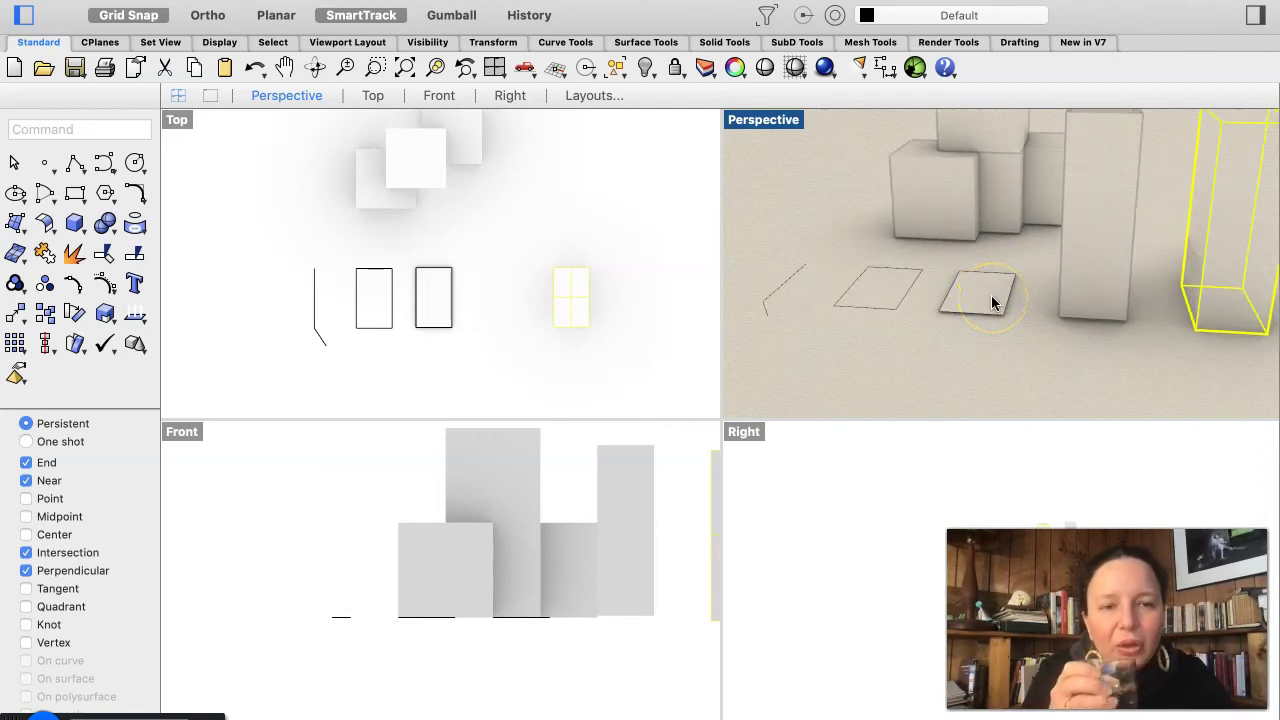
scroll(993, 303, up, 3)
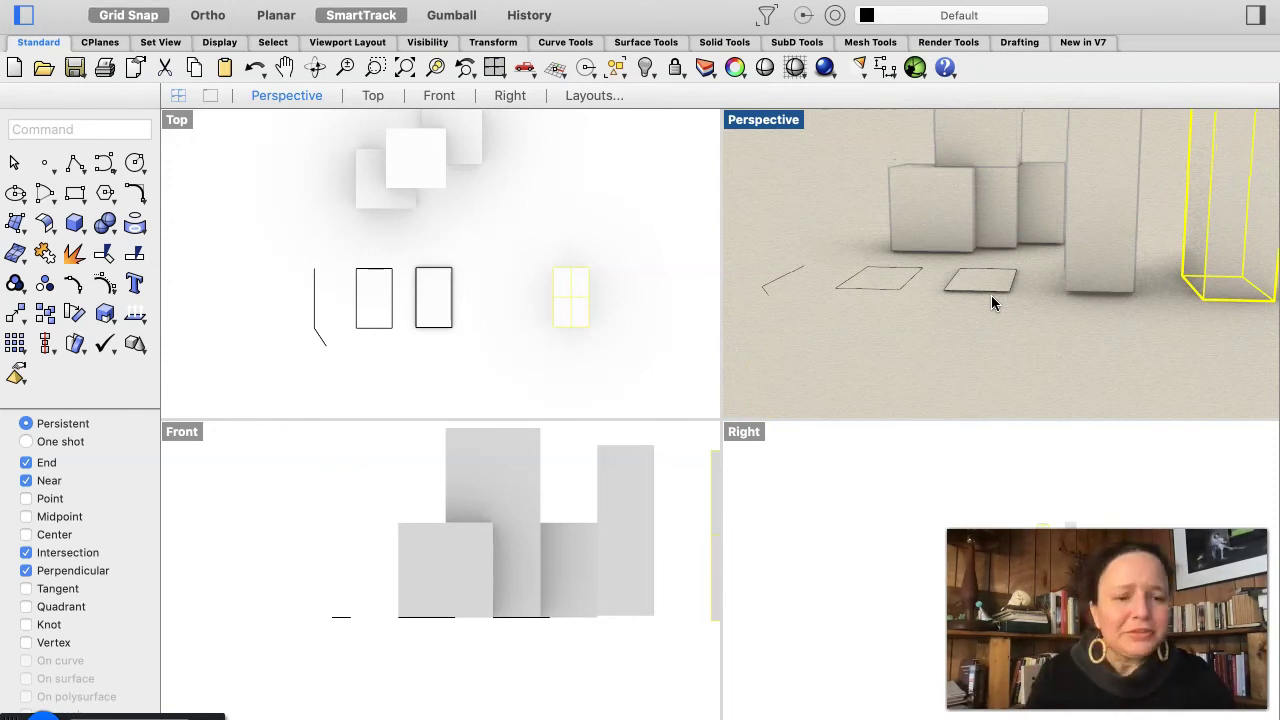
Step: Set the Perspective viewport to Technical display, clear the selection, and examine the volumes' hidden edges from several angles
scroll(991, 295, up, 3)
scroll(991, 295, down, 5)
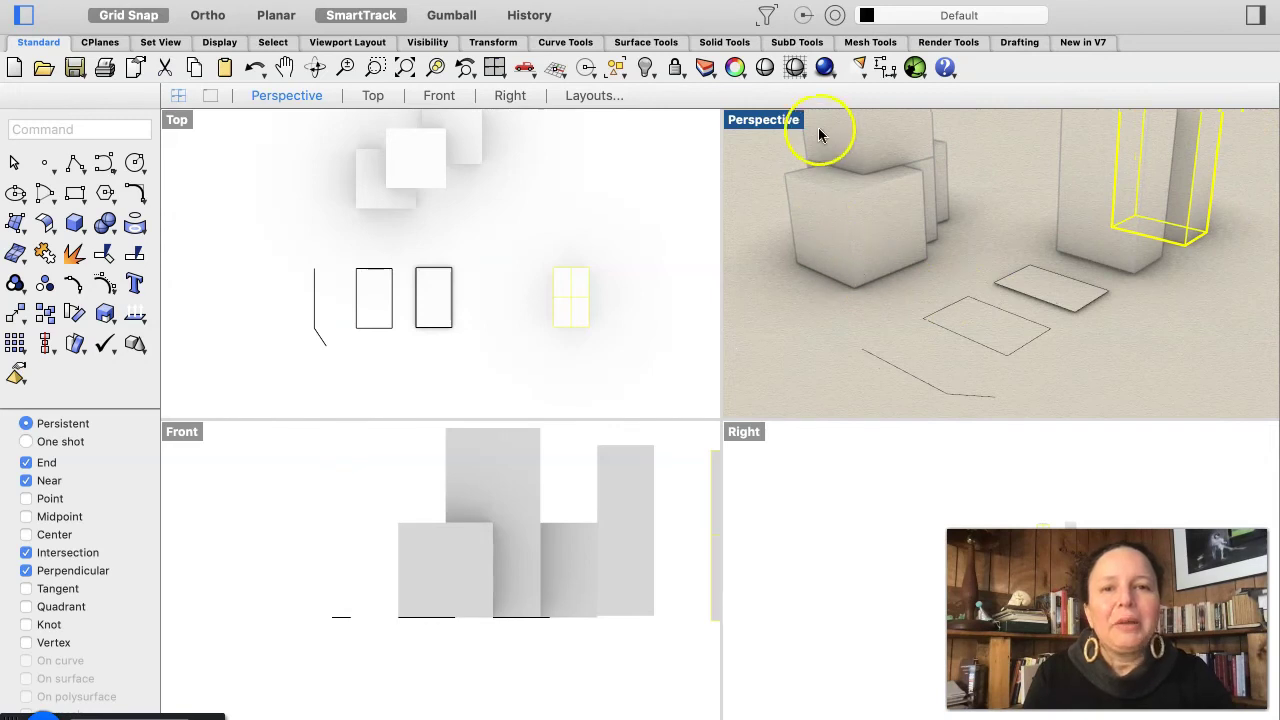
click(795, 77)
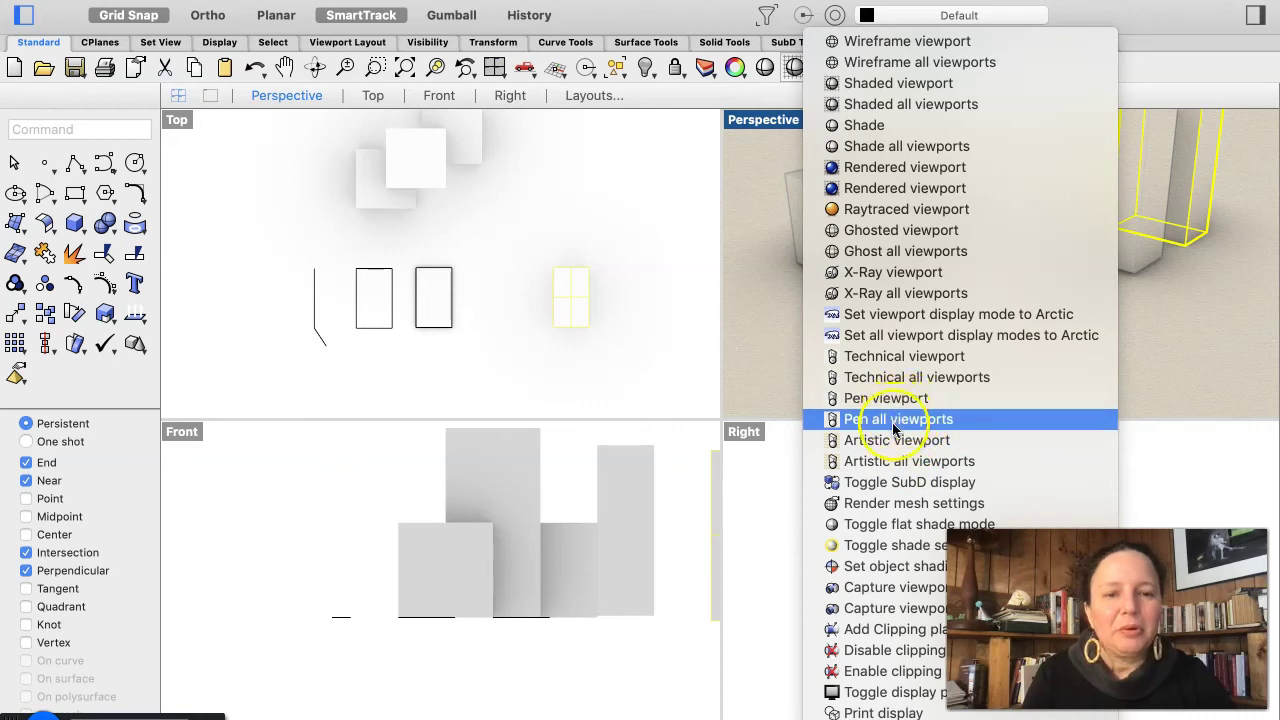
click(895, 362)
right_drag(1029, 289, 1023, 293)
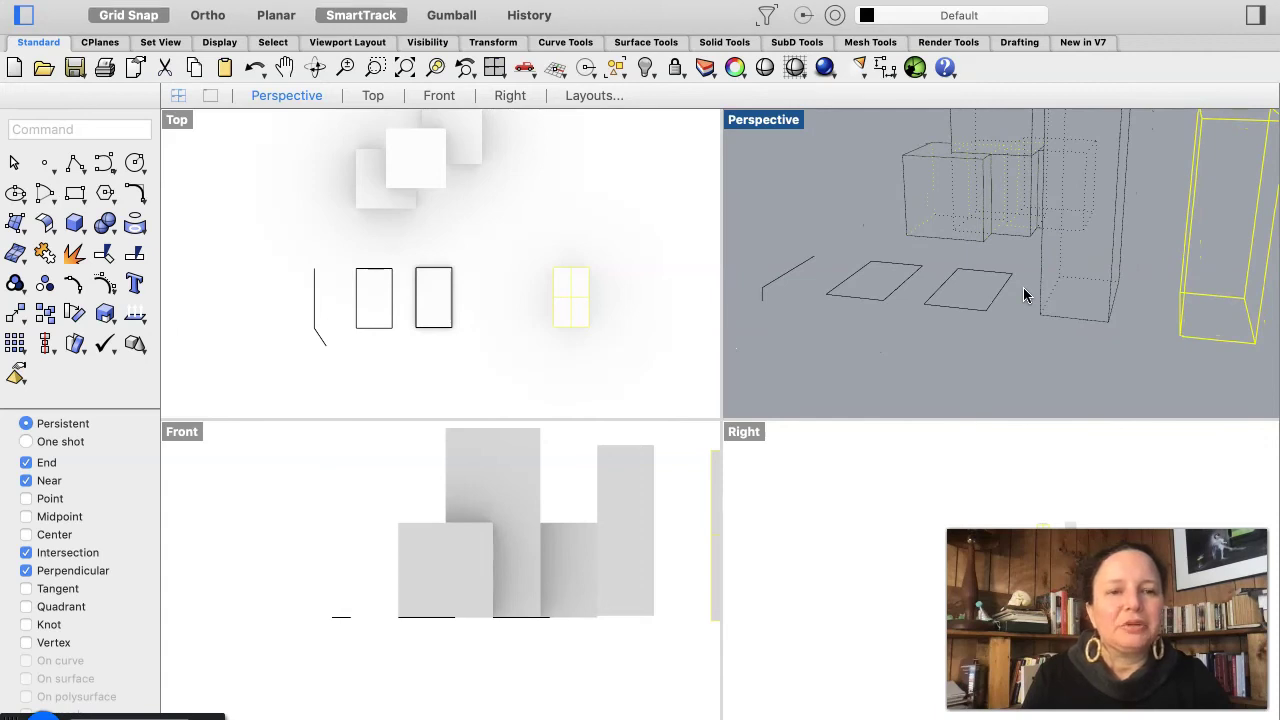
drag(1023, 287, 1012, 341)
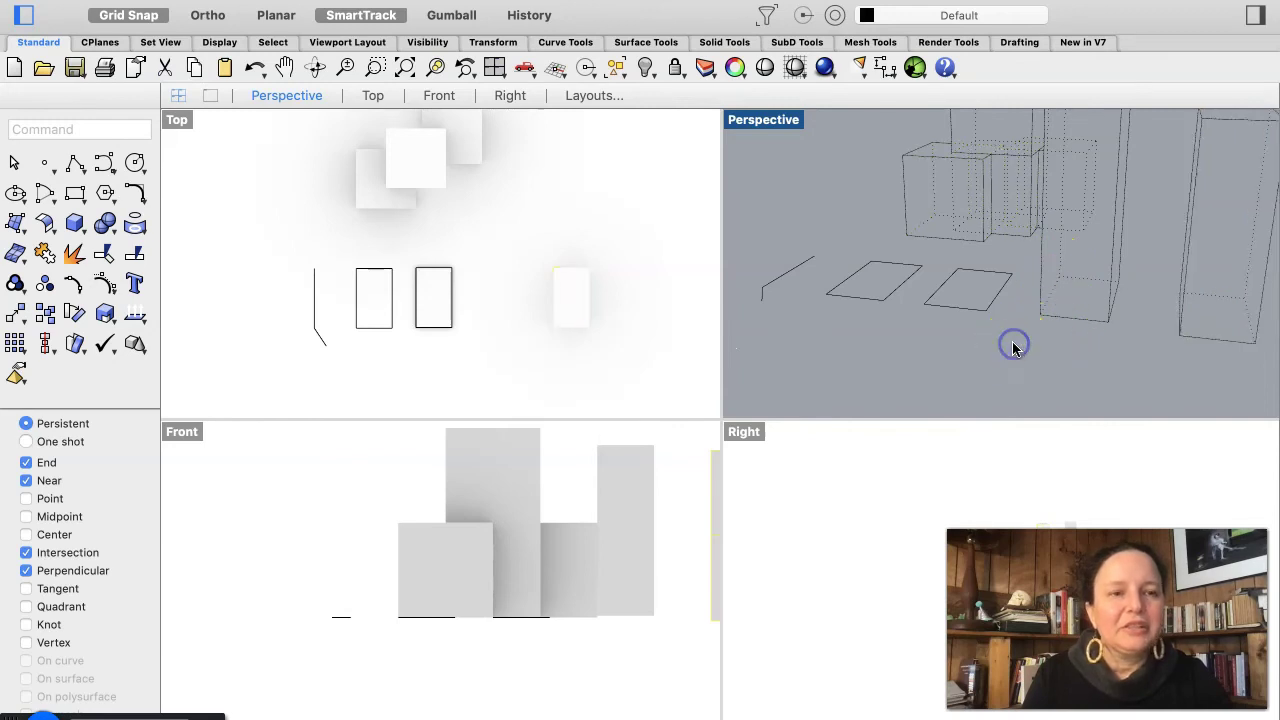
scroll(1012, 344, down, 3)
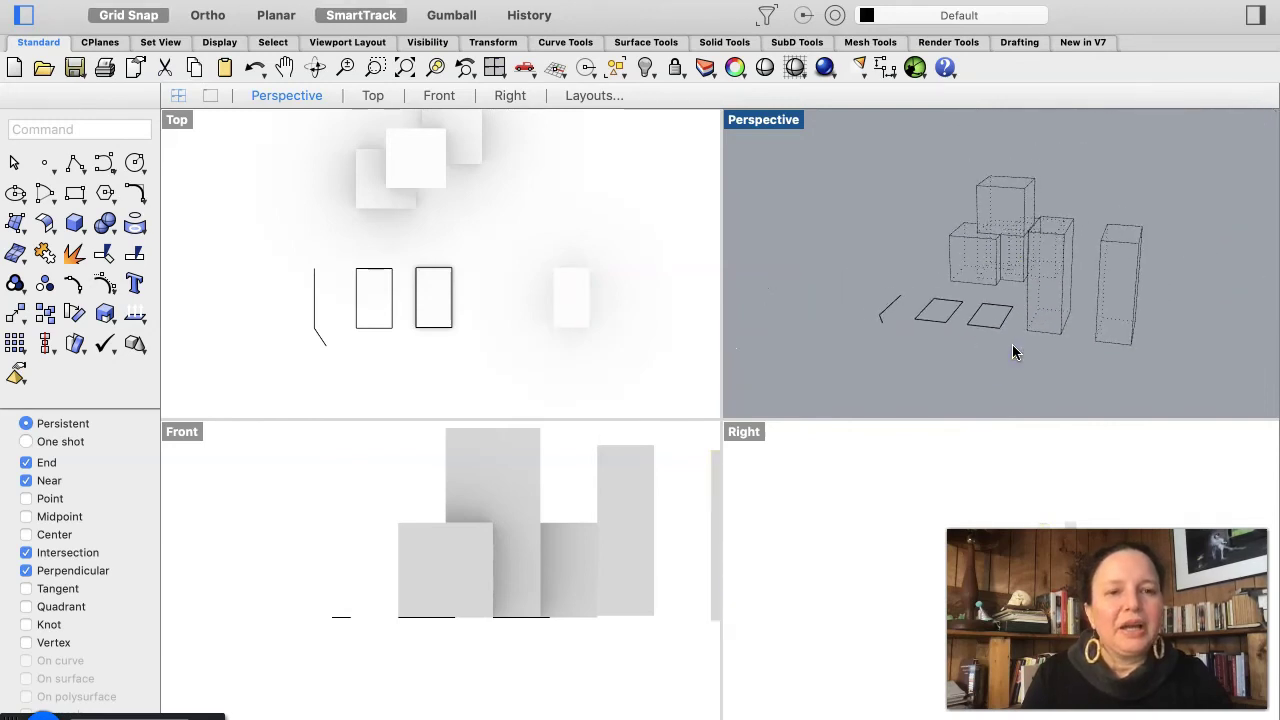
scroll(1012, 344, down, 2)
key(Left)
key(Left)
key(Left)
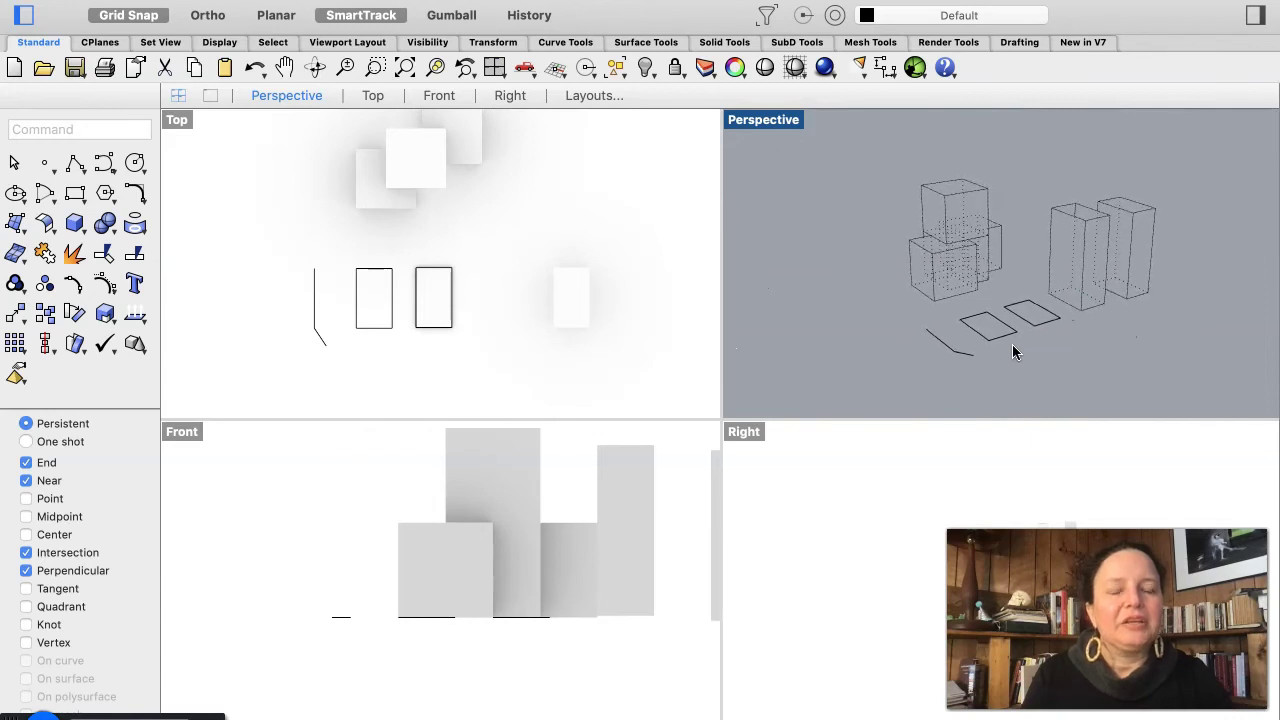
click(1120, 165)
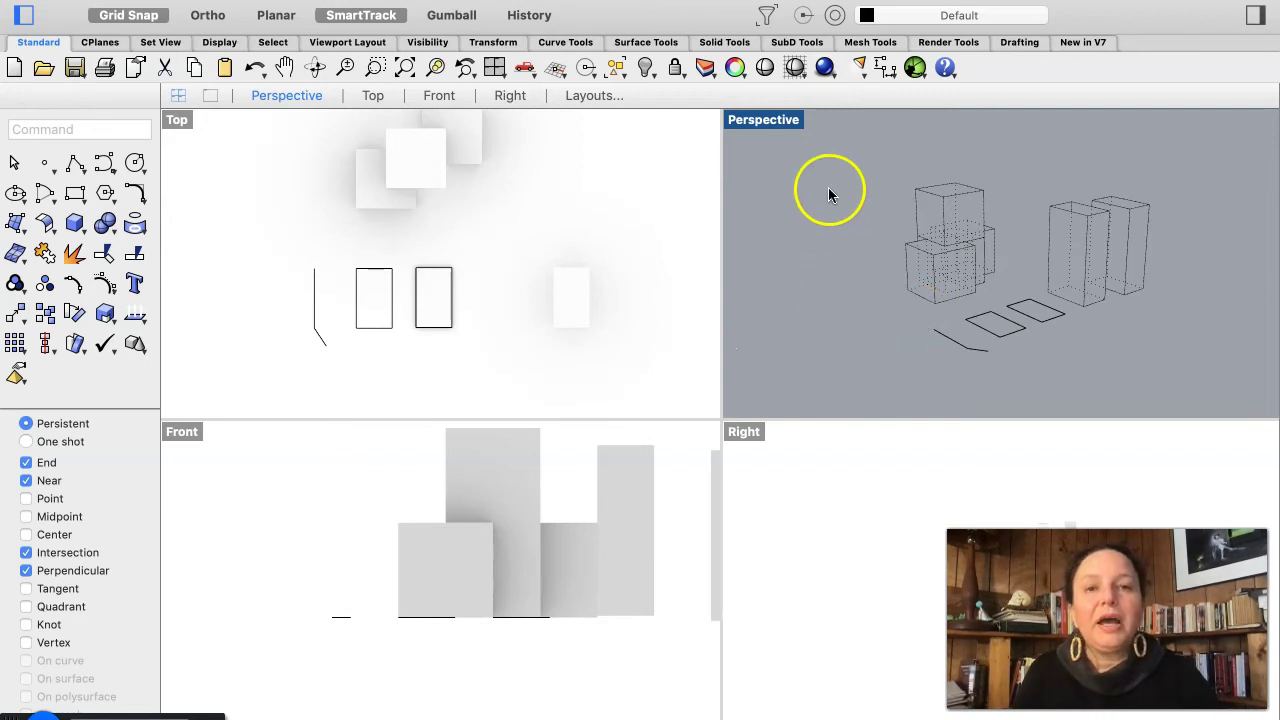
Step: Return the Perspective viewport to Shaded display and view the curves, surface, boxes and cubes from different sides
click(794, 67)
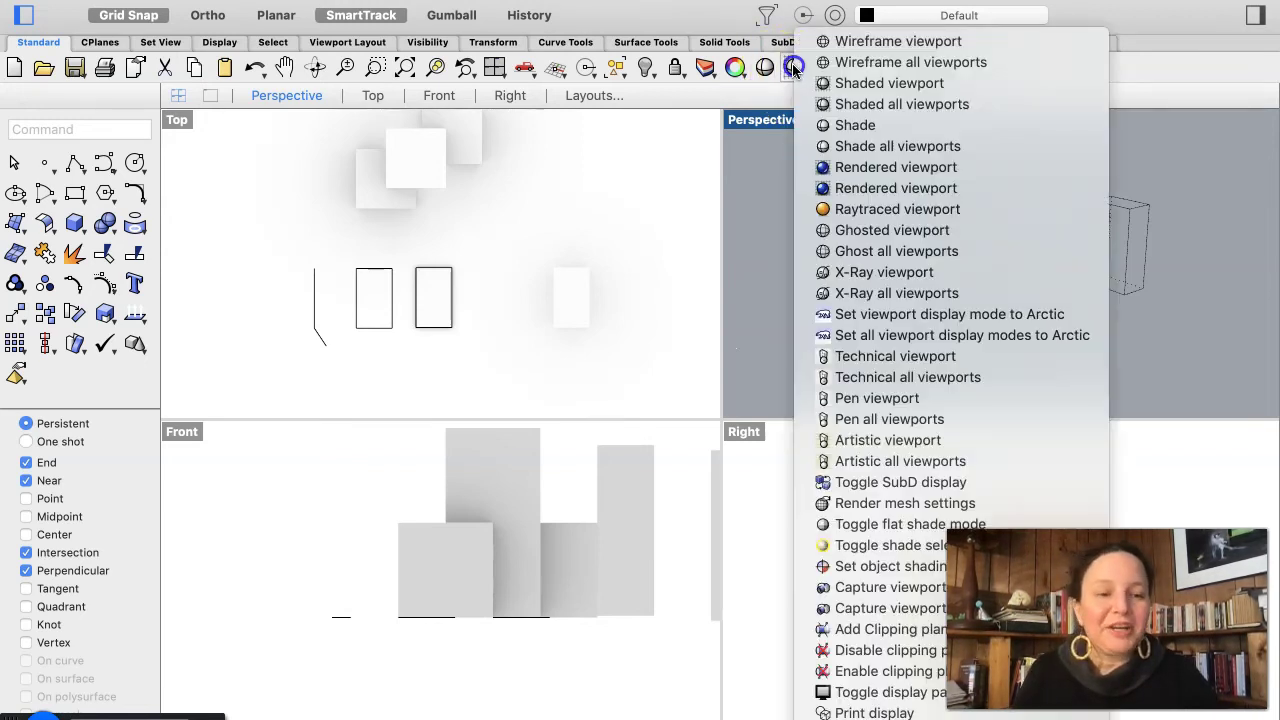
click(822, 84)
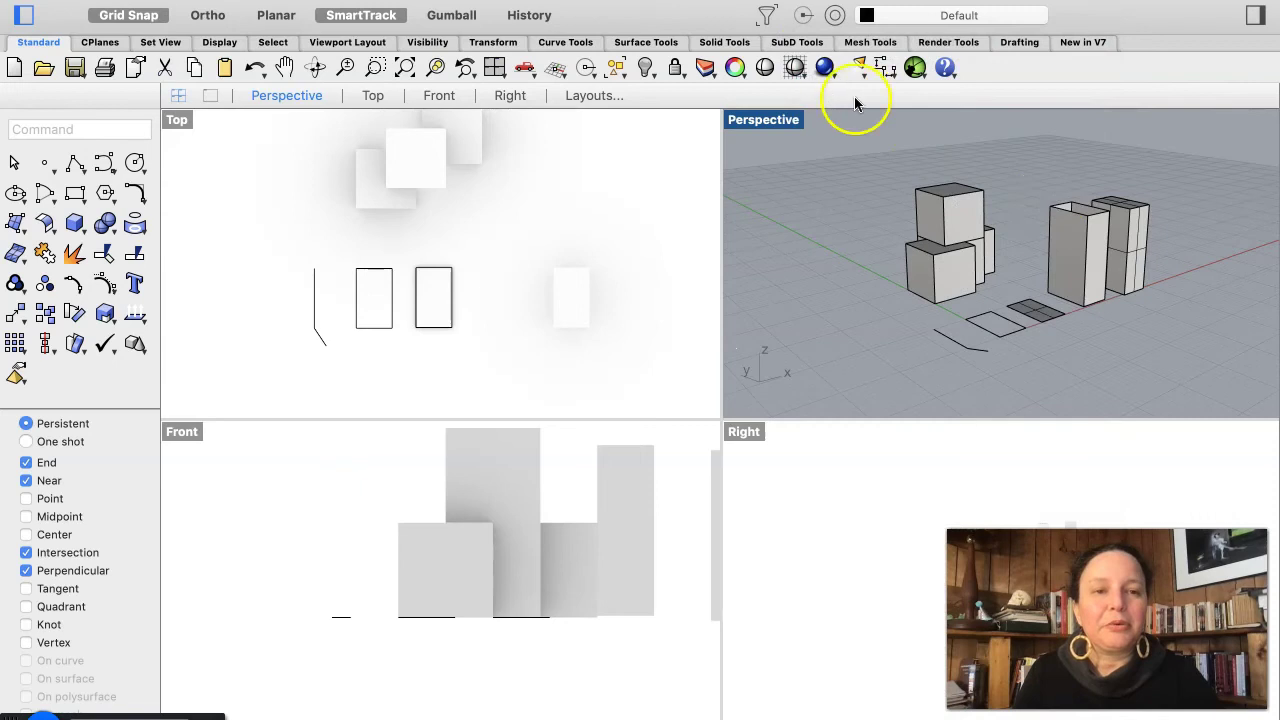
scroll(1088, 254, left, 10)
scroll(1088, 254, left, 10)
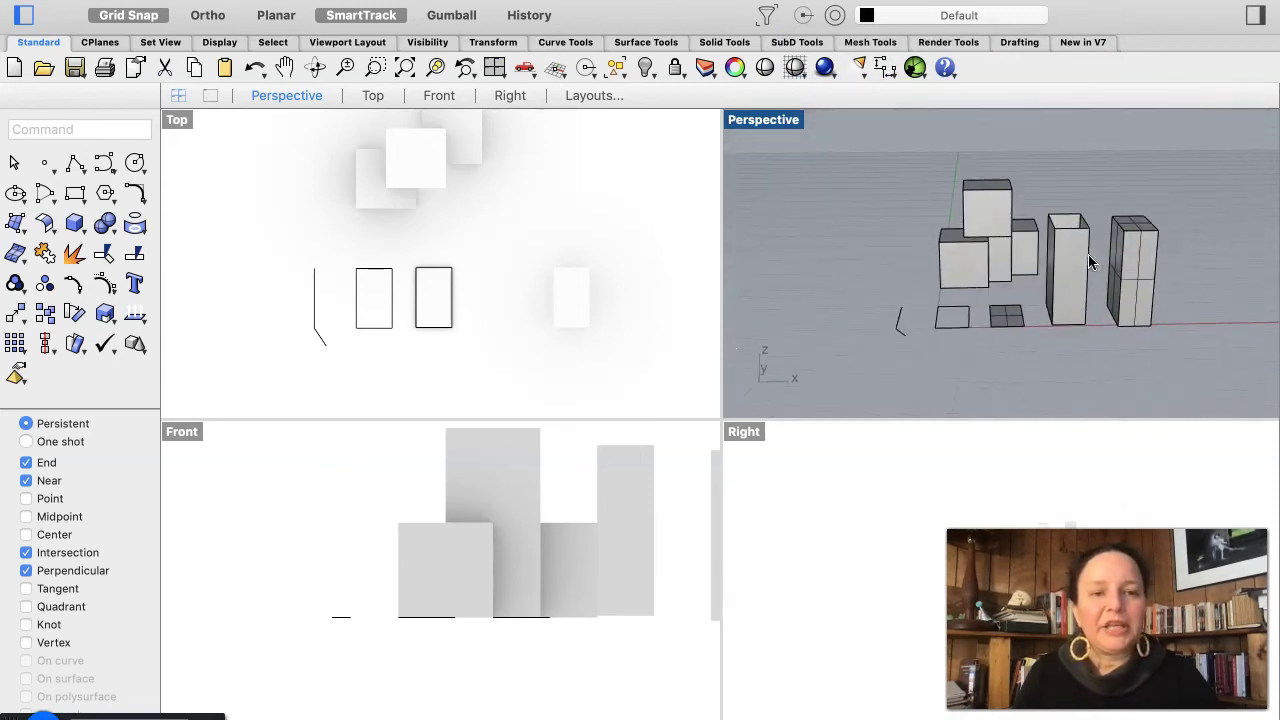
scroll(1088, 254, up, 10)
scroll(1088, 262, left, 5)
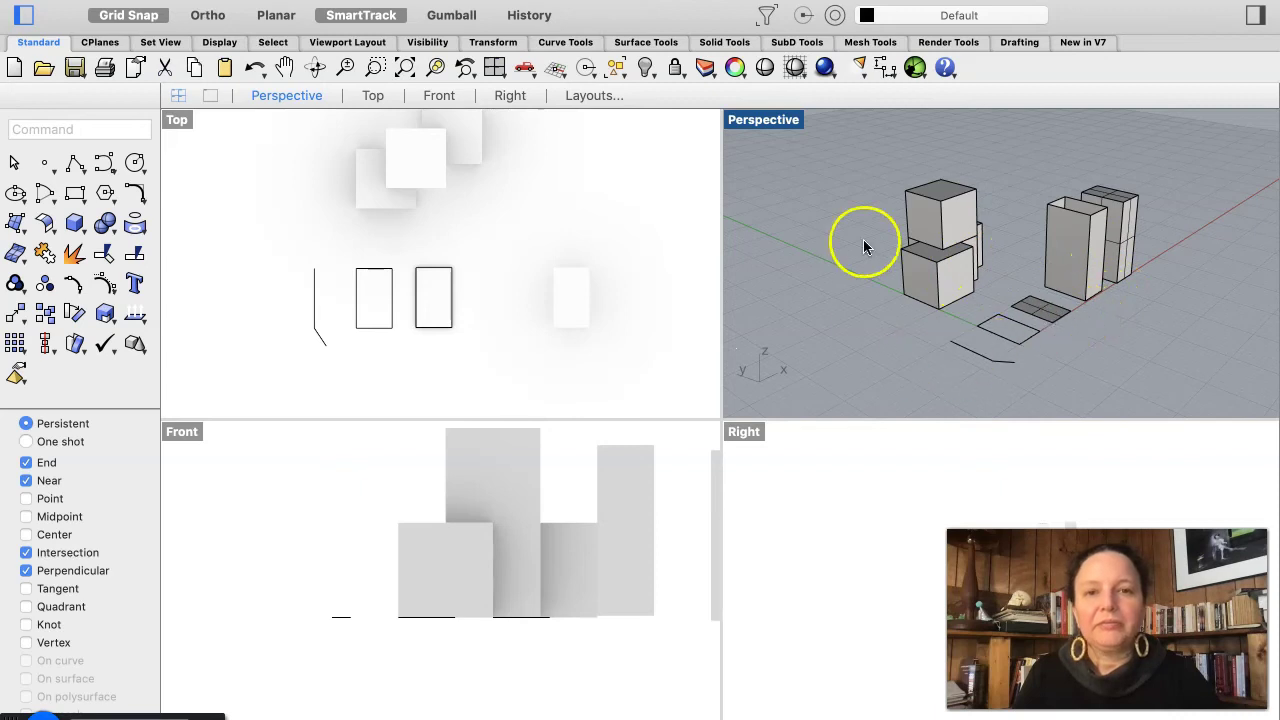
Step: Set the Top and Front viewports to Wireframe display
click(626, 209)
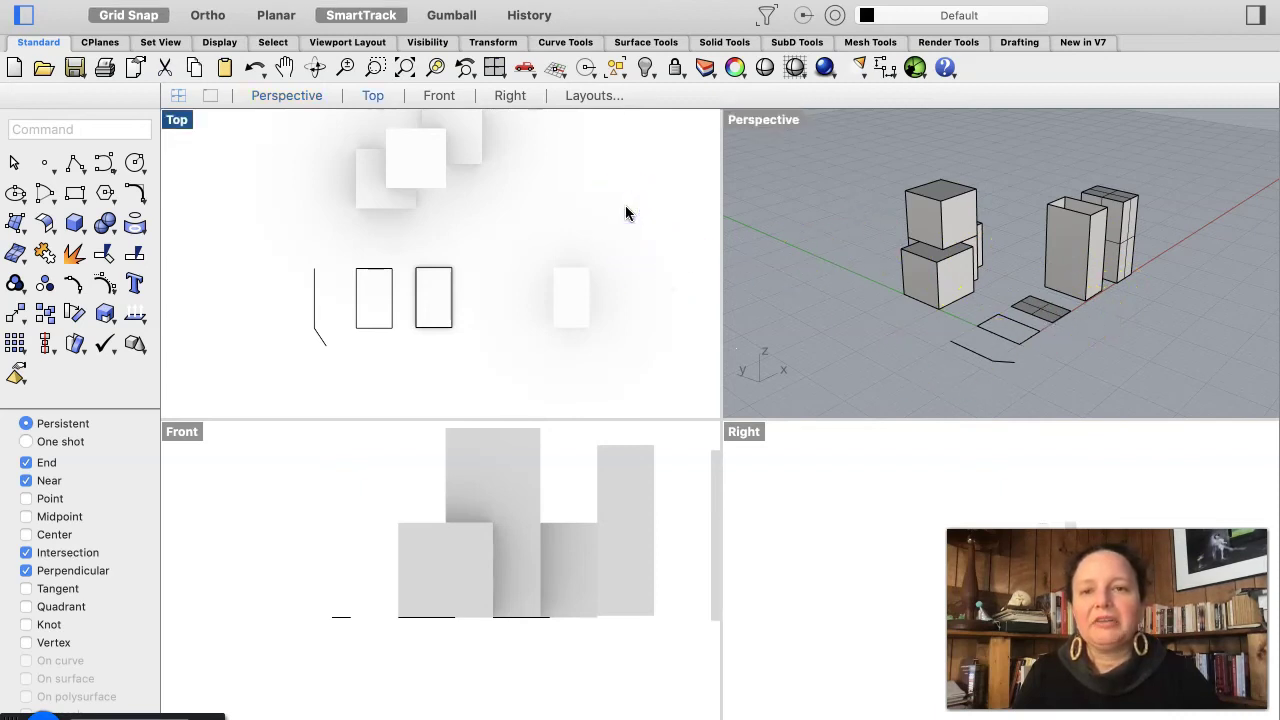
click(798, 70)
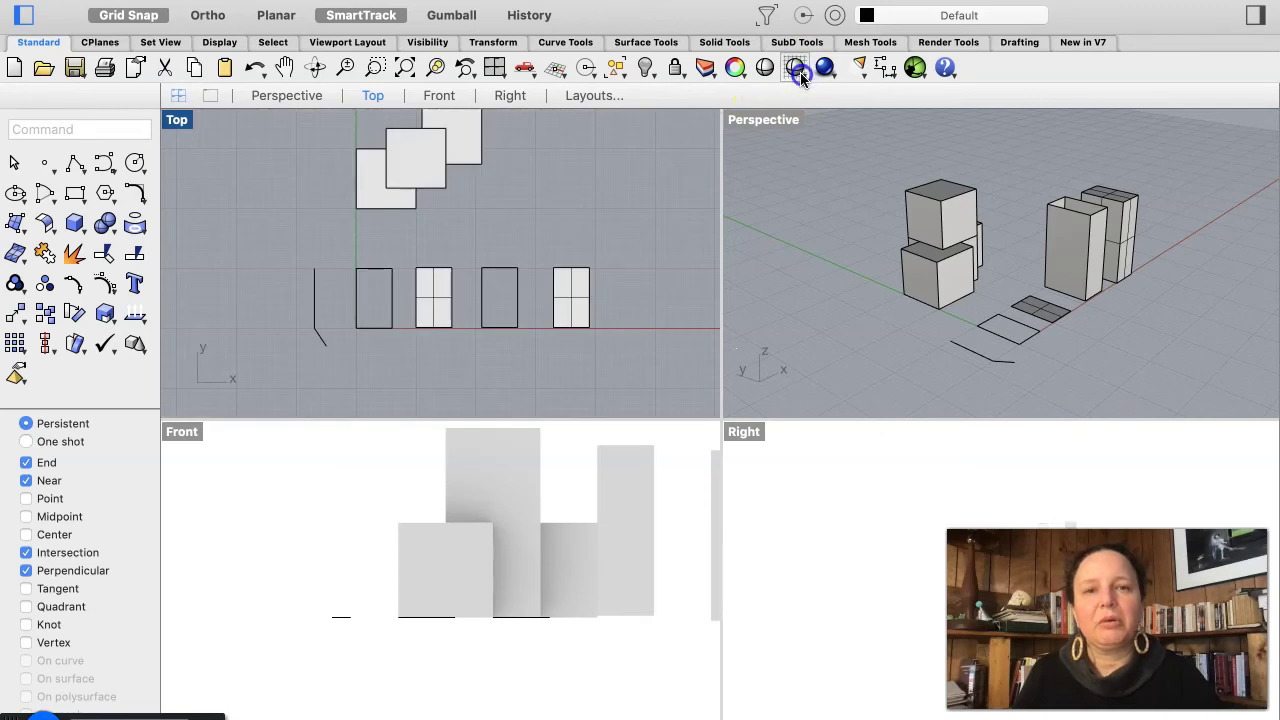
click(800, 72)
click(848, 42)
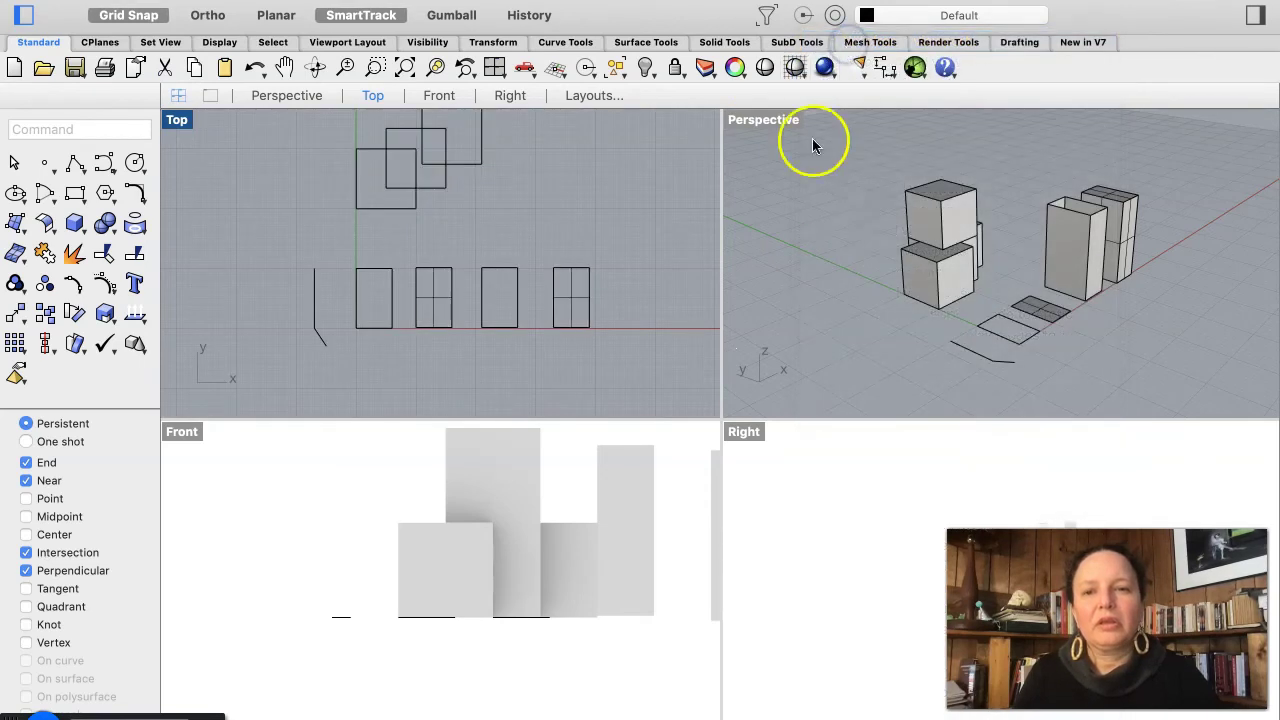
click(686, 488)
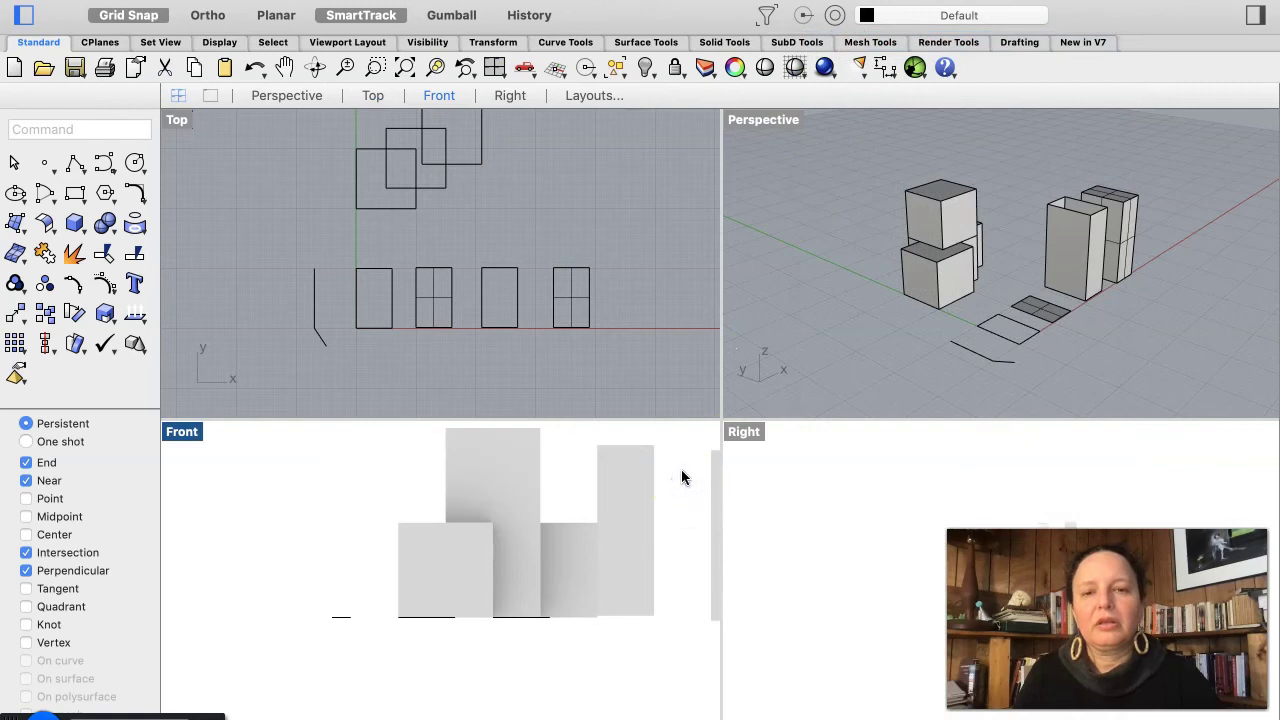
click(794, 67)
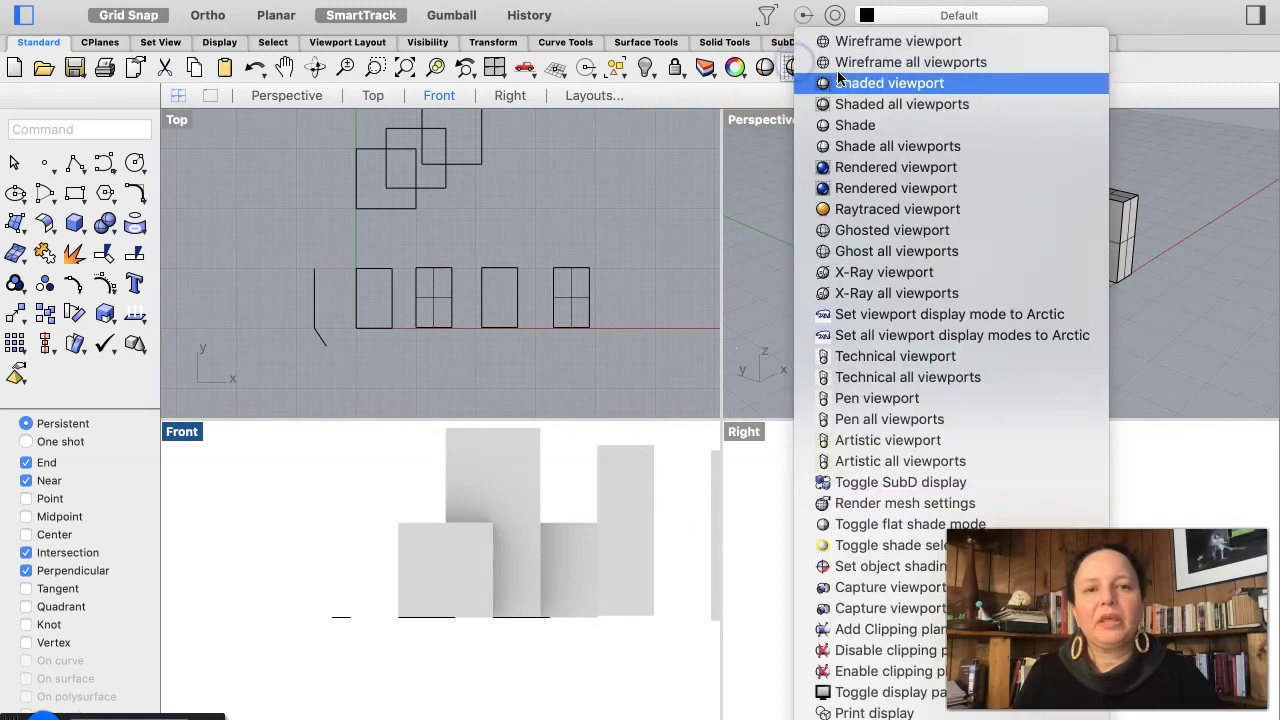
click(855, 42)
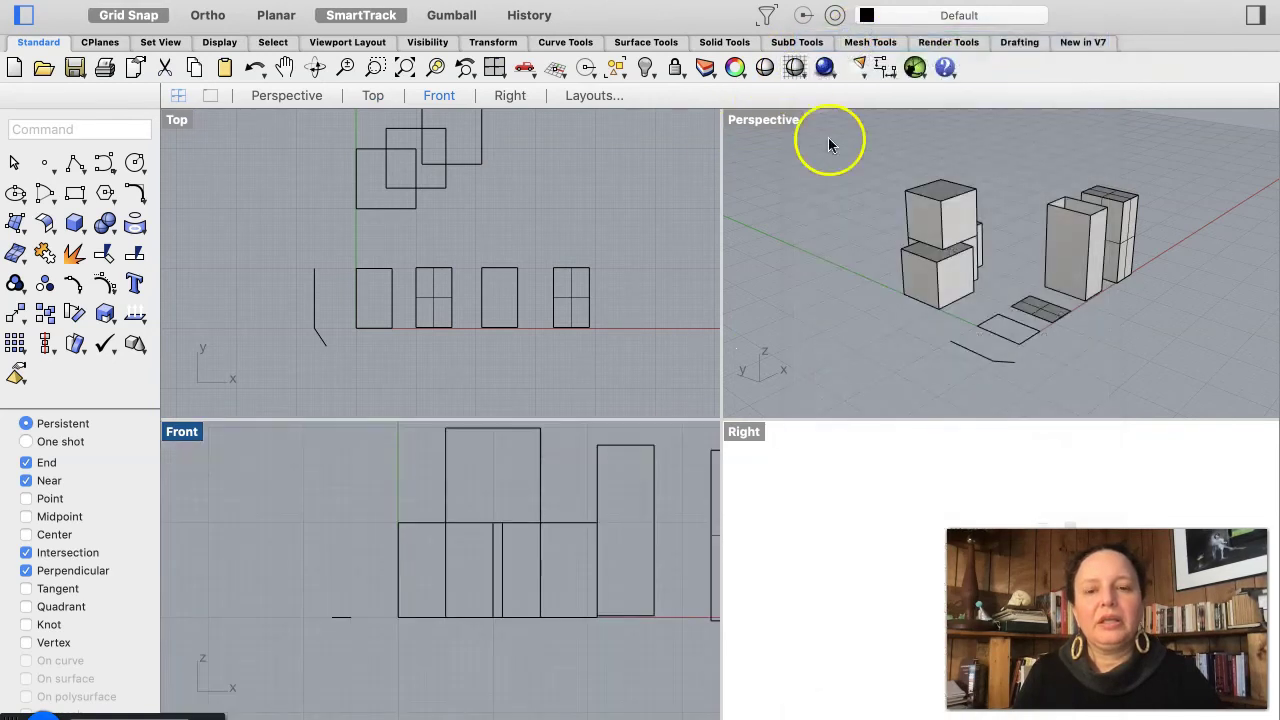
Step: Set the Right viewport to Wireframe display
click(780, 450)
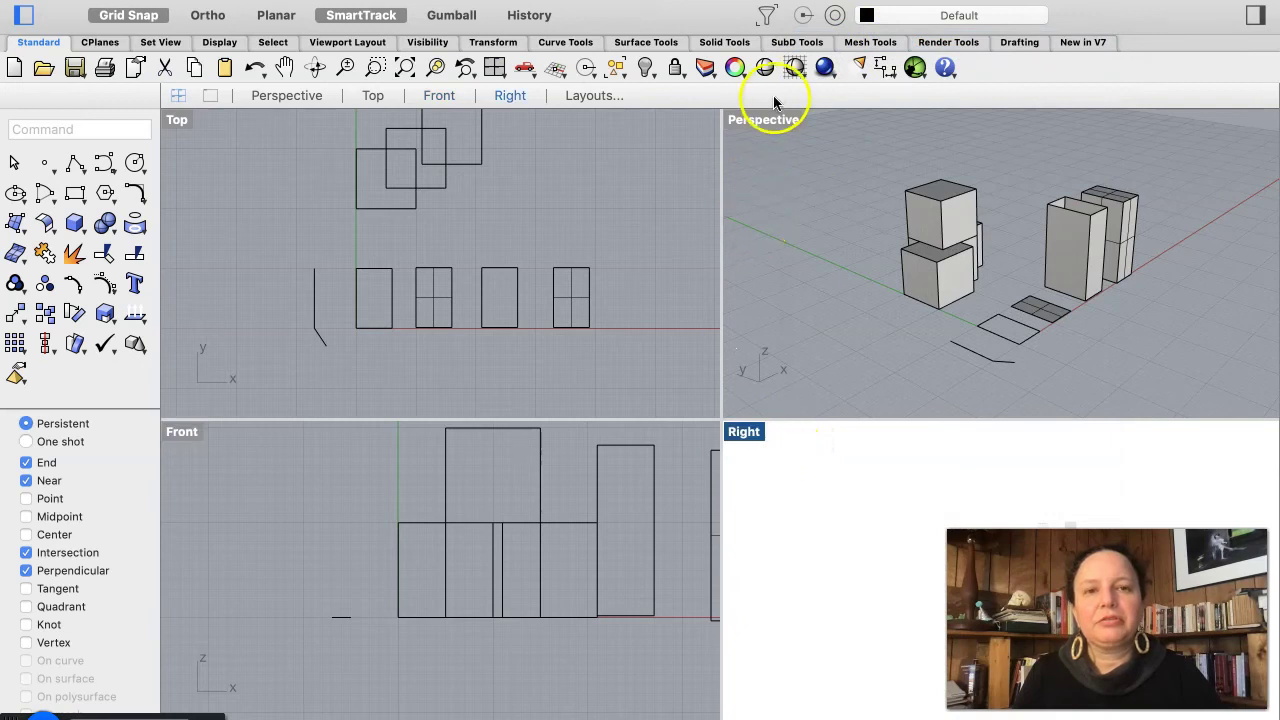
click(794, 67)
click(808, 531)
scroll(808, 531, down, 3)
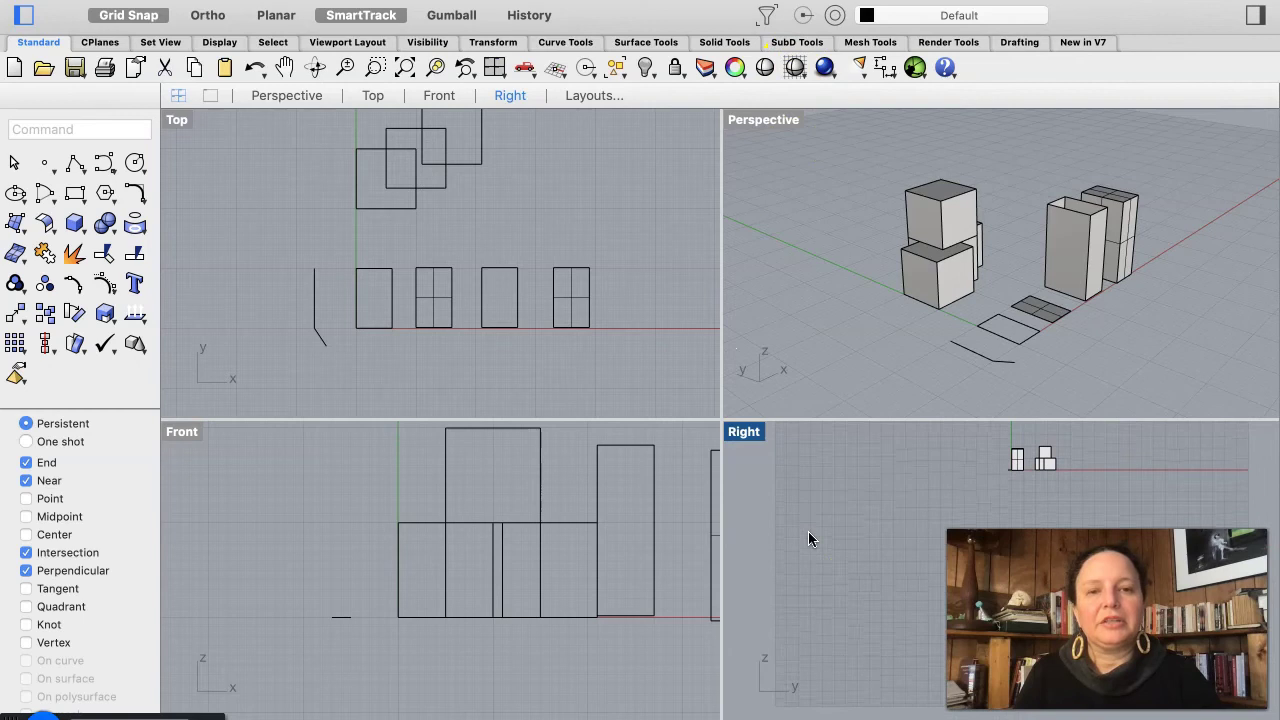
click(792, 70)
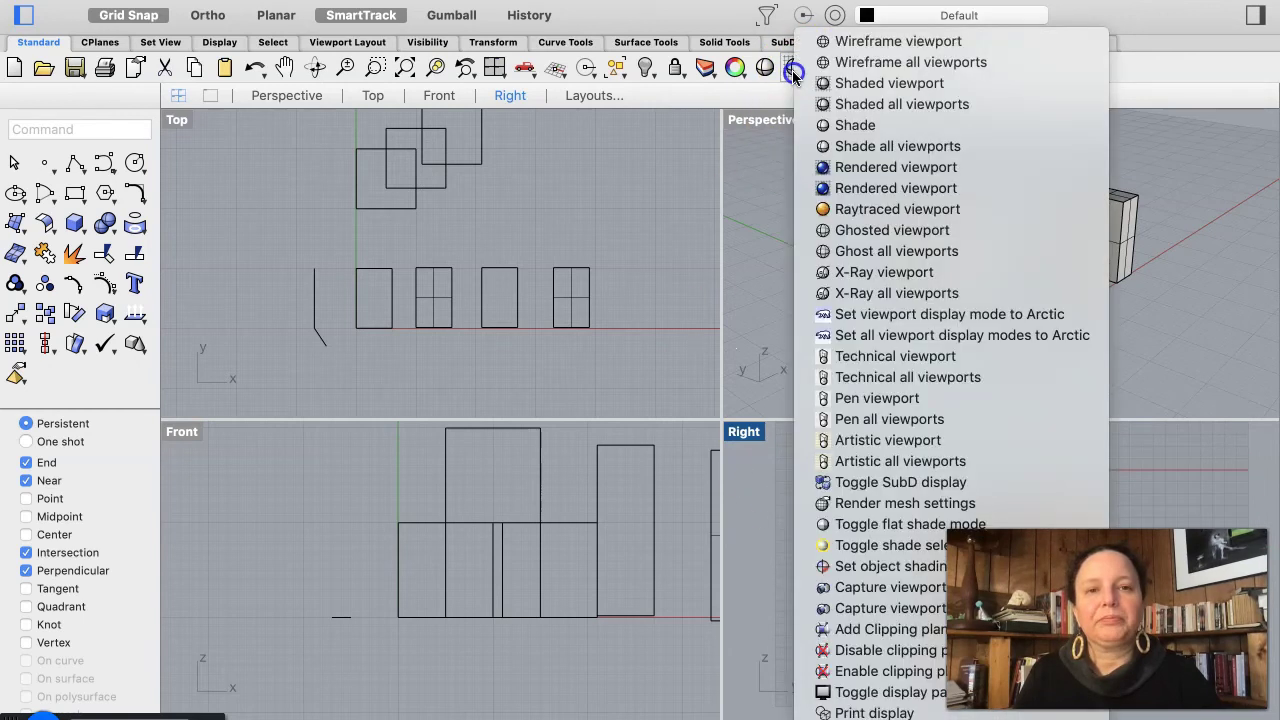
click(838, 44)
click(829, 429)
click(766, 623)
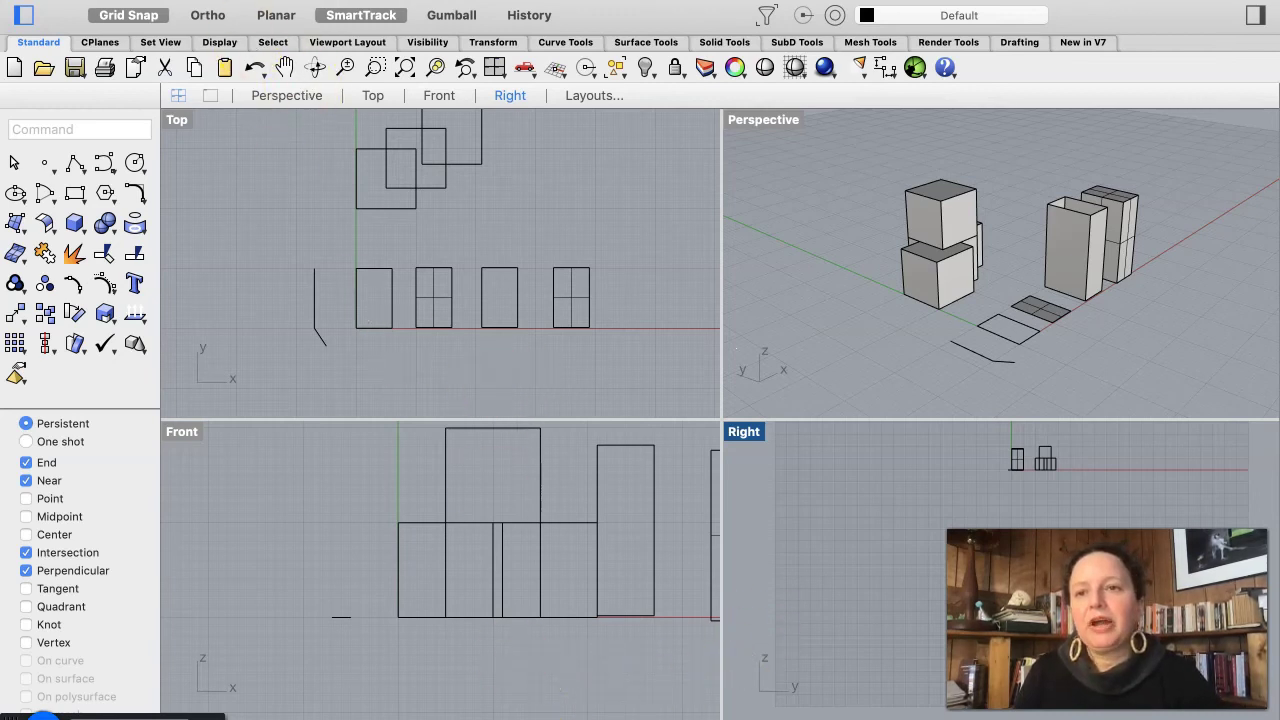
Step: Start a new model from a template and browse the standard templates for small and large objects
click(140, 0)
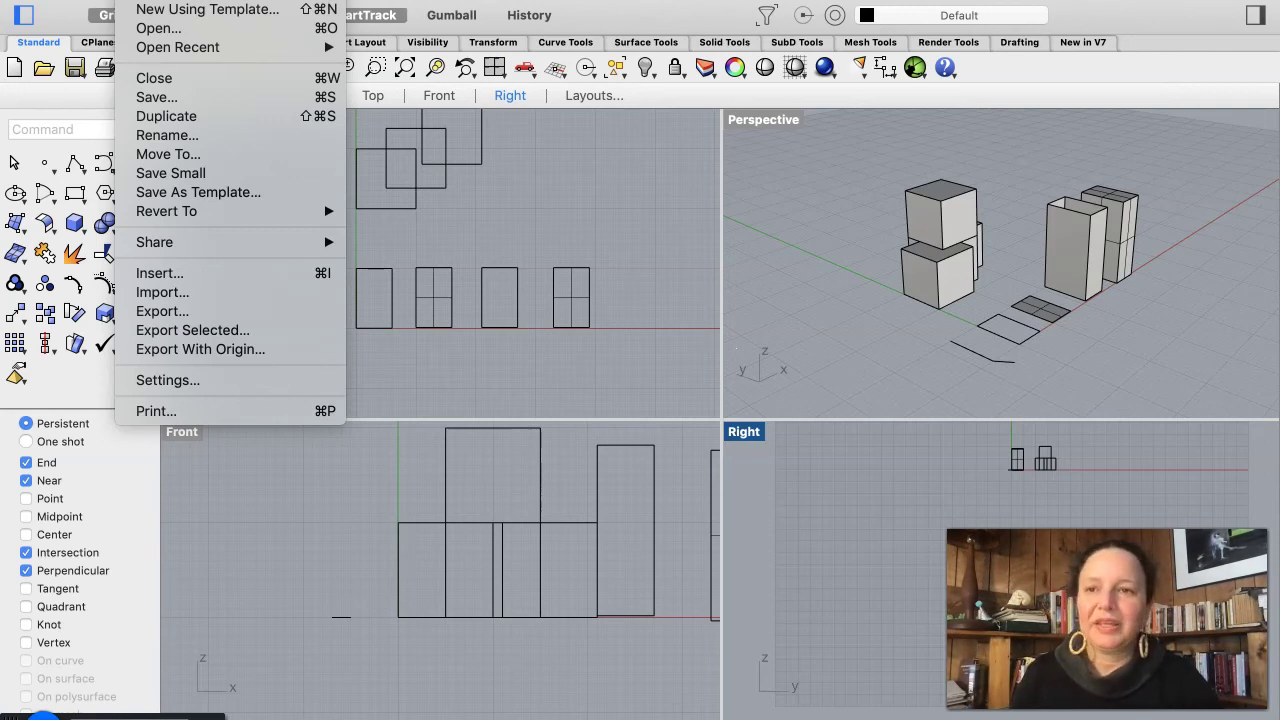
key(Escape)
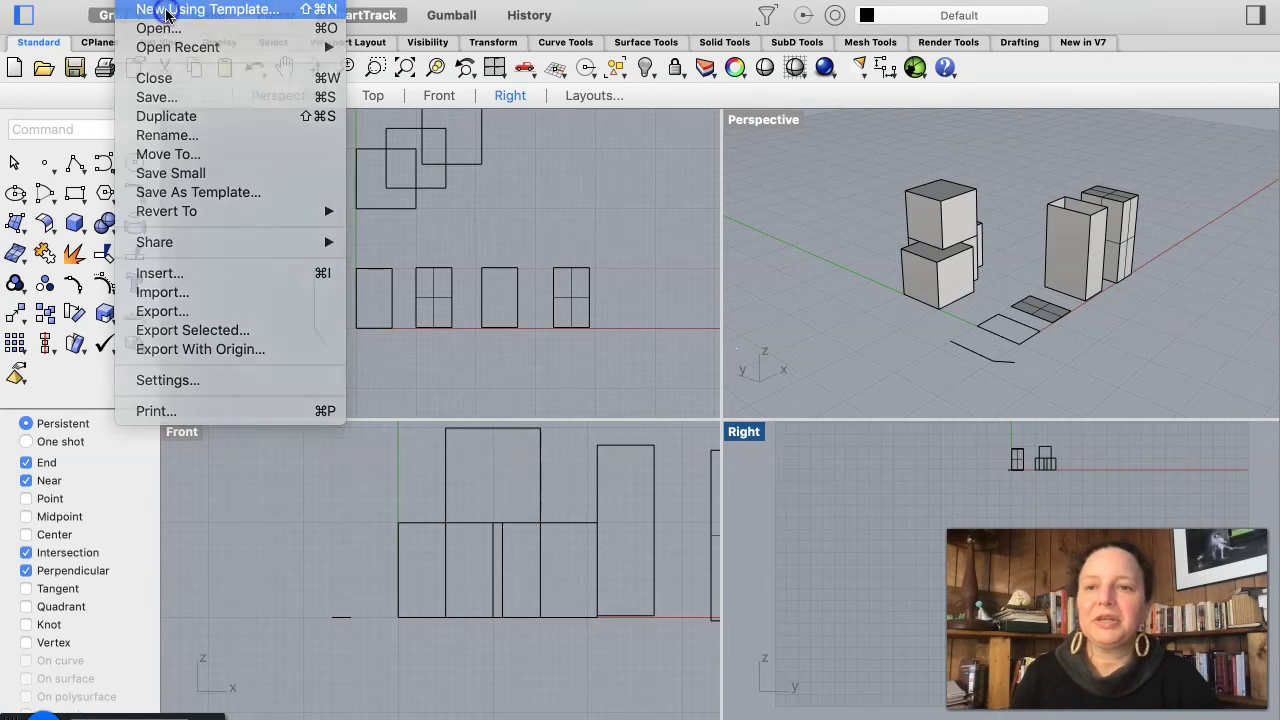
click(180, 9)
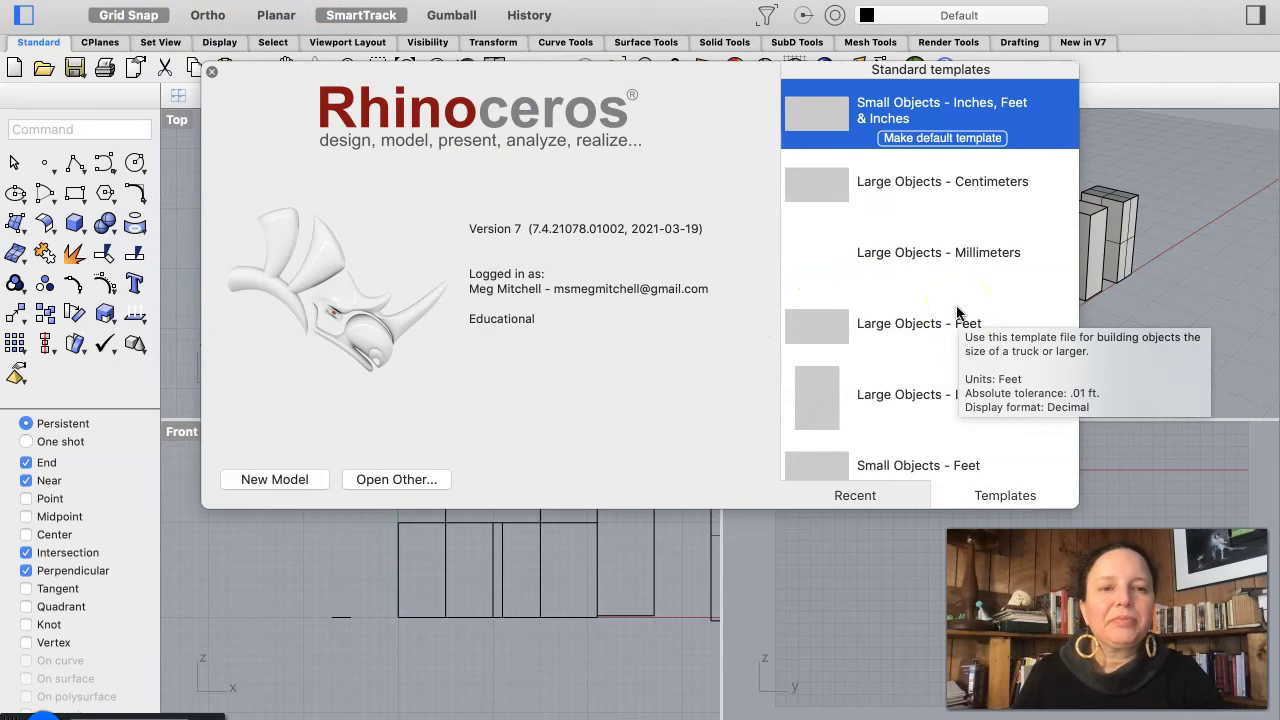
mouse_move(950, 138)
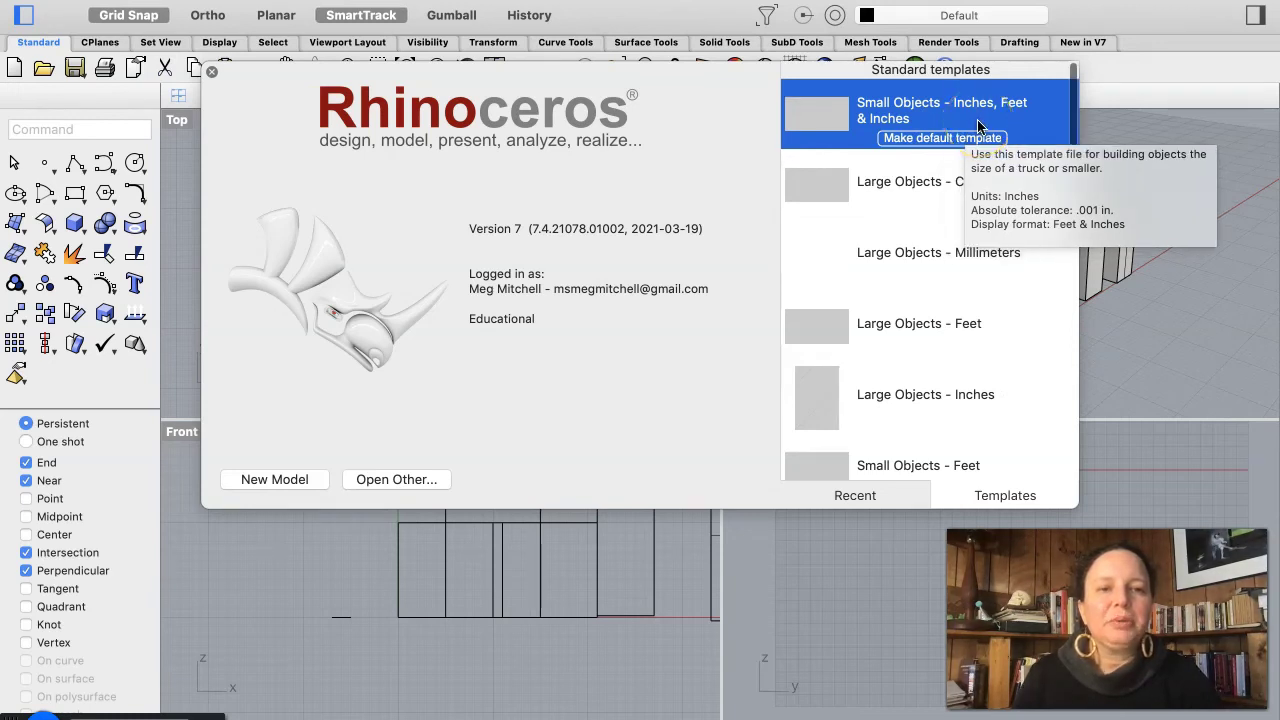
scroll(977, 119, down, 3)
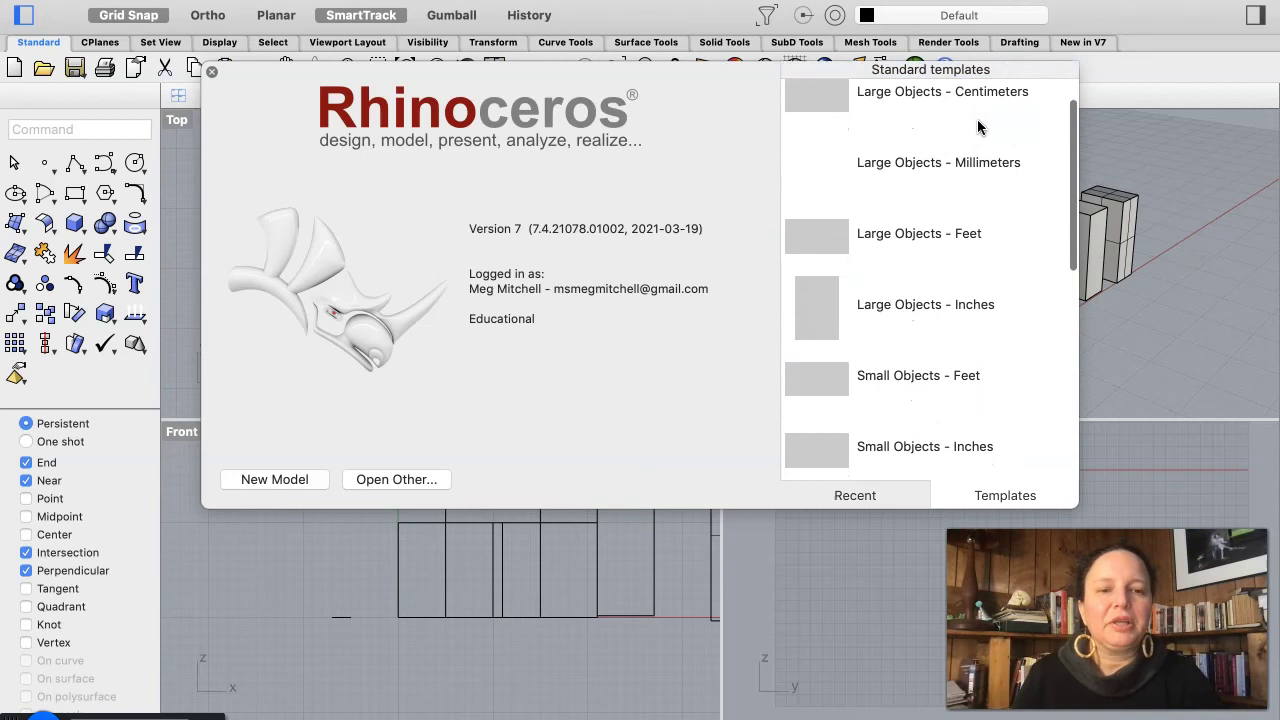
scroll(979, 126, down, 4)
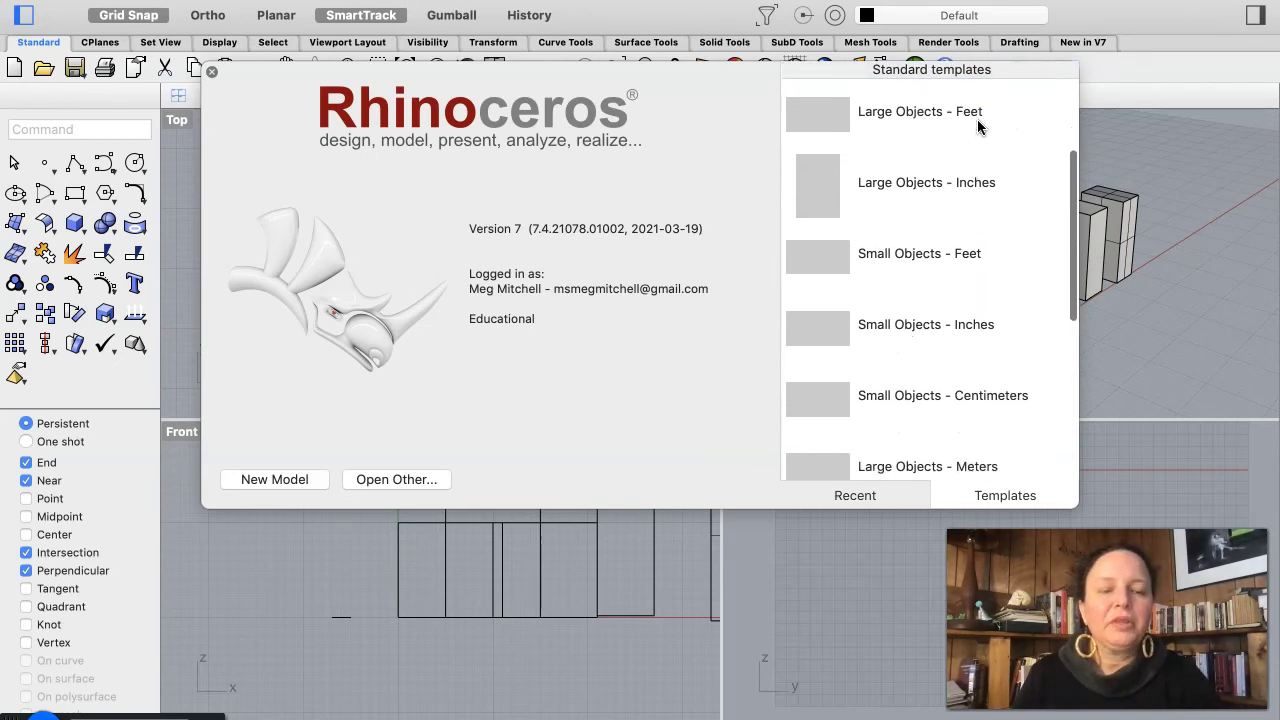
scroll(977, 127, down, 3)
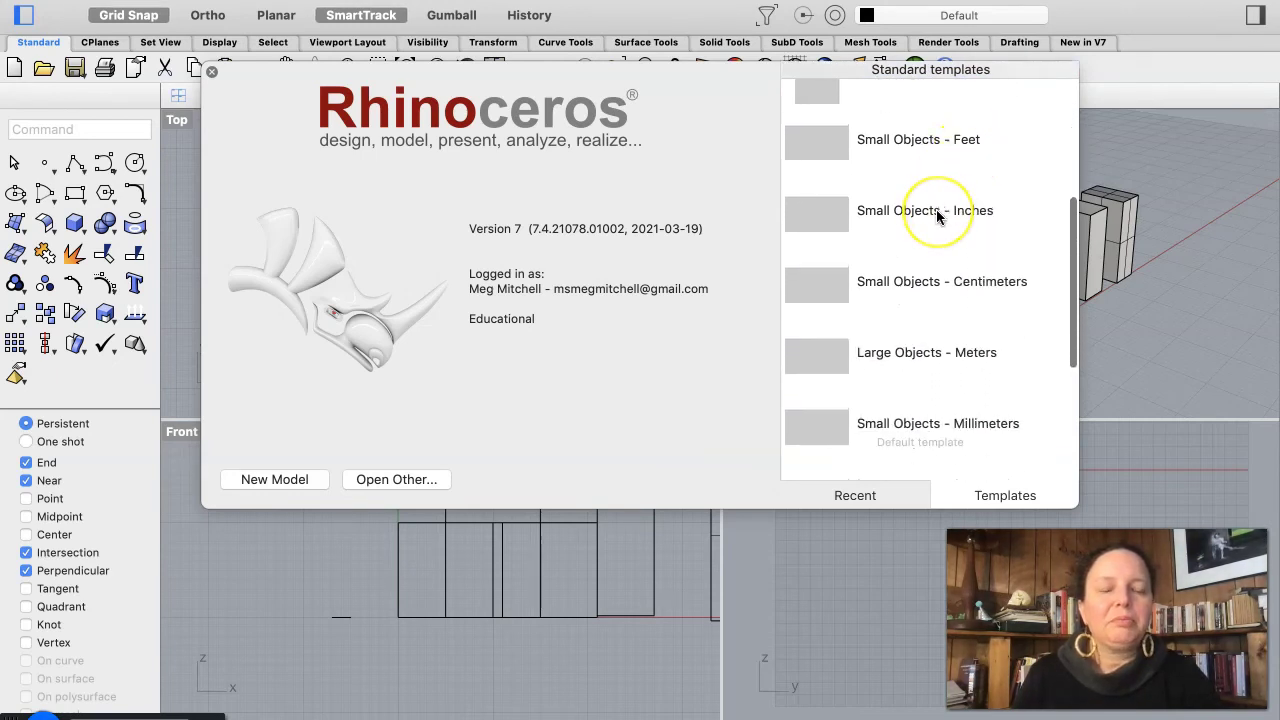
Step: Make Small Objects - Inches the default template and create a new model from it
mouse_move(938, 215)
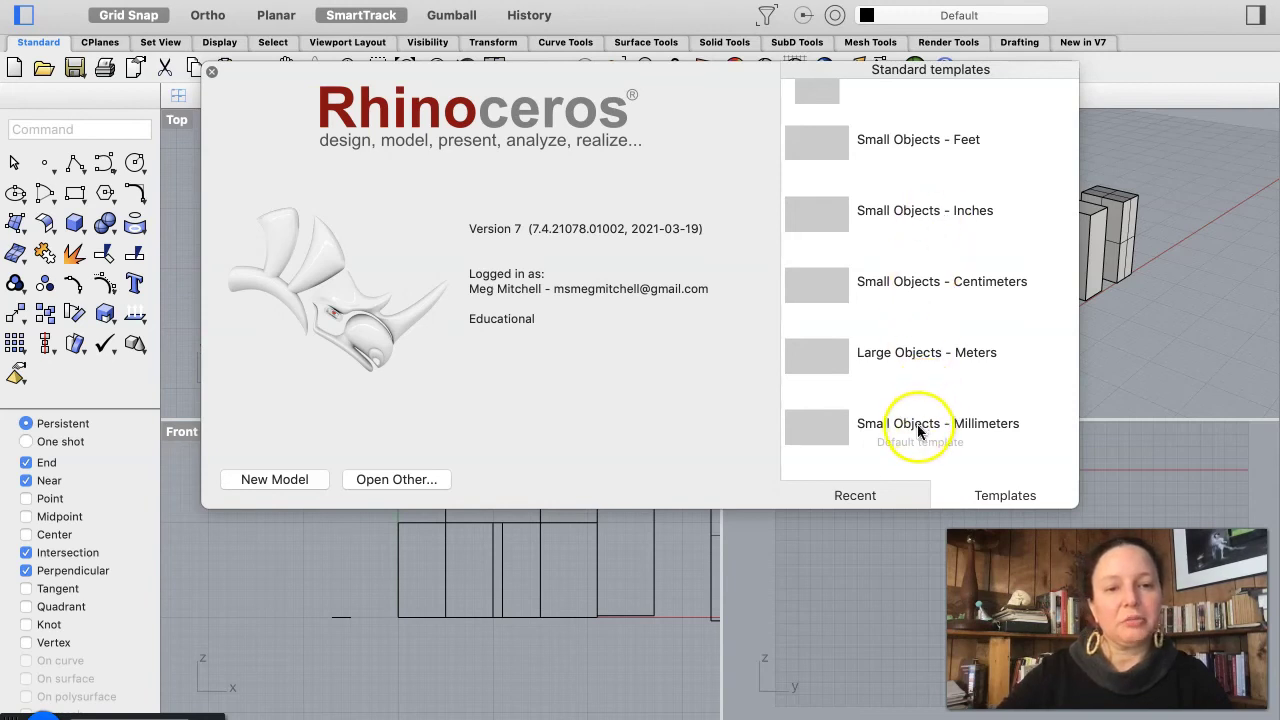
mouse_move(918, 430)
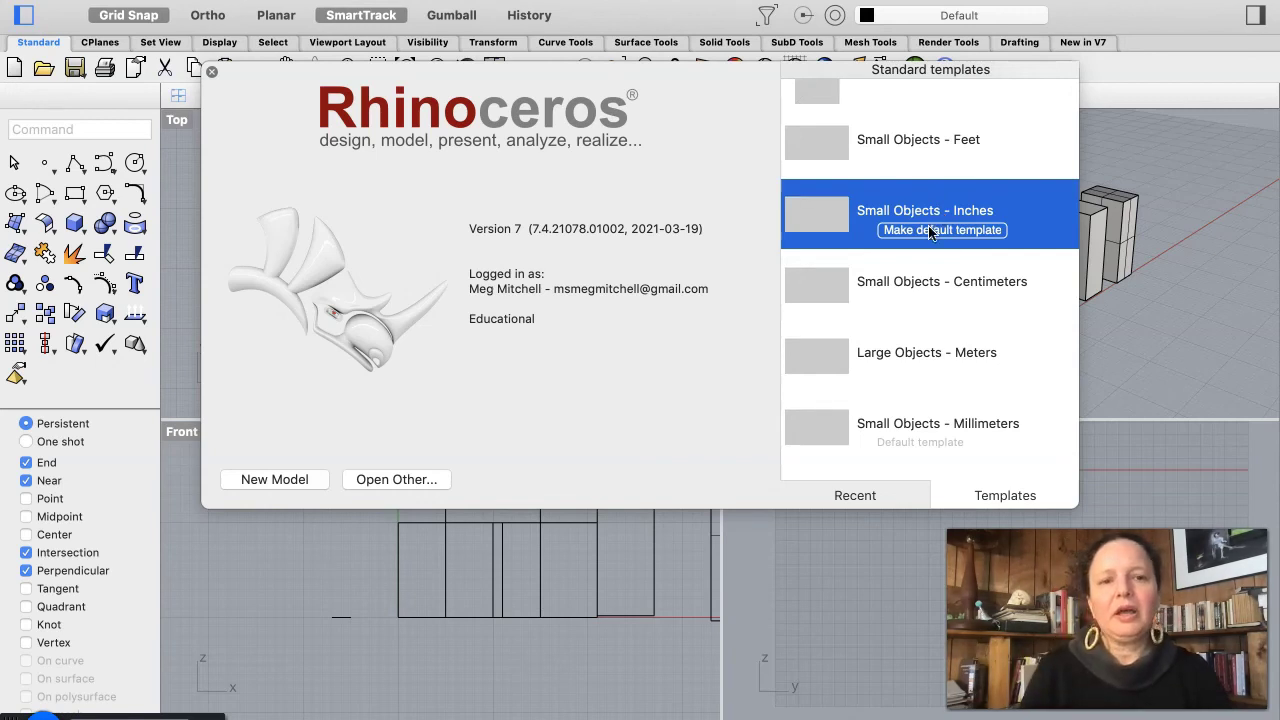
click(930, 231)
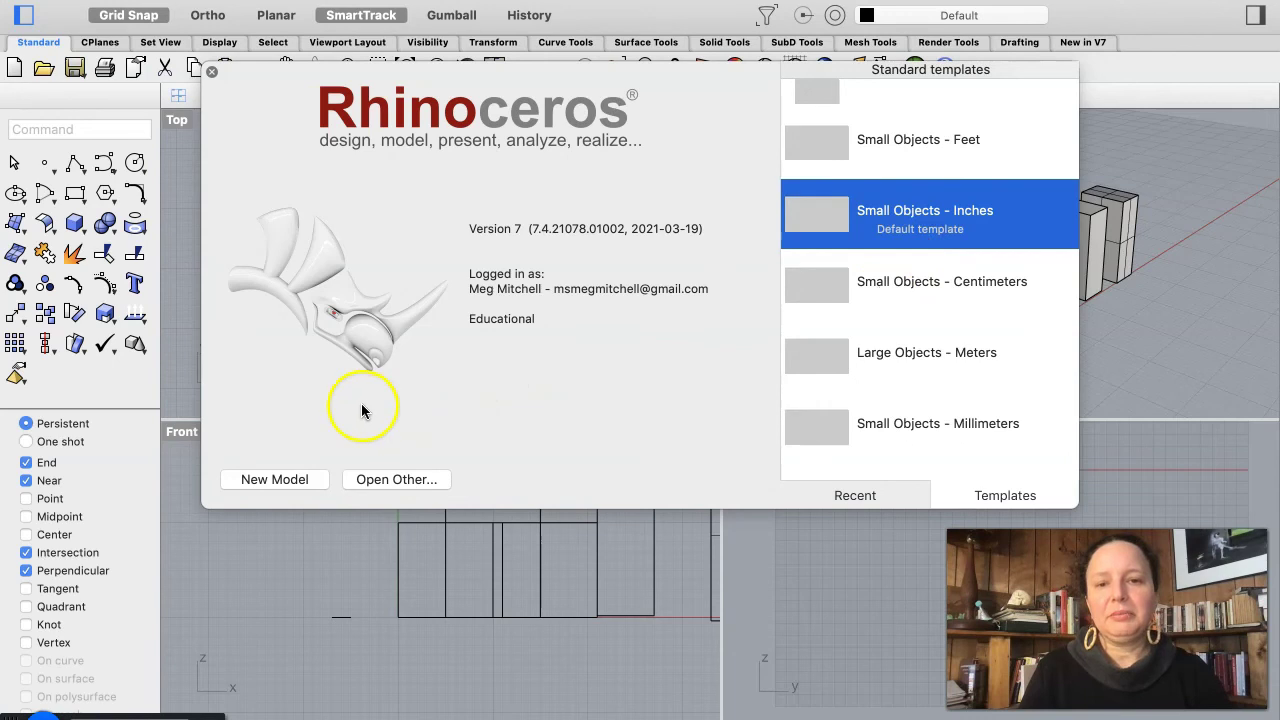
click(272, 480)
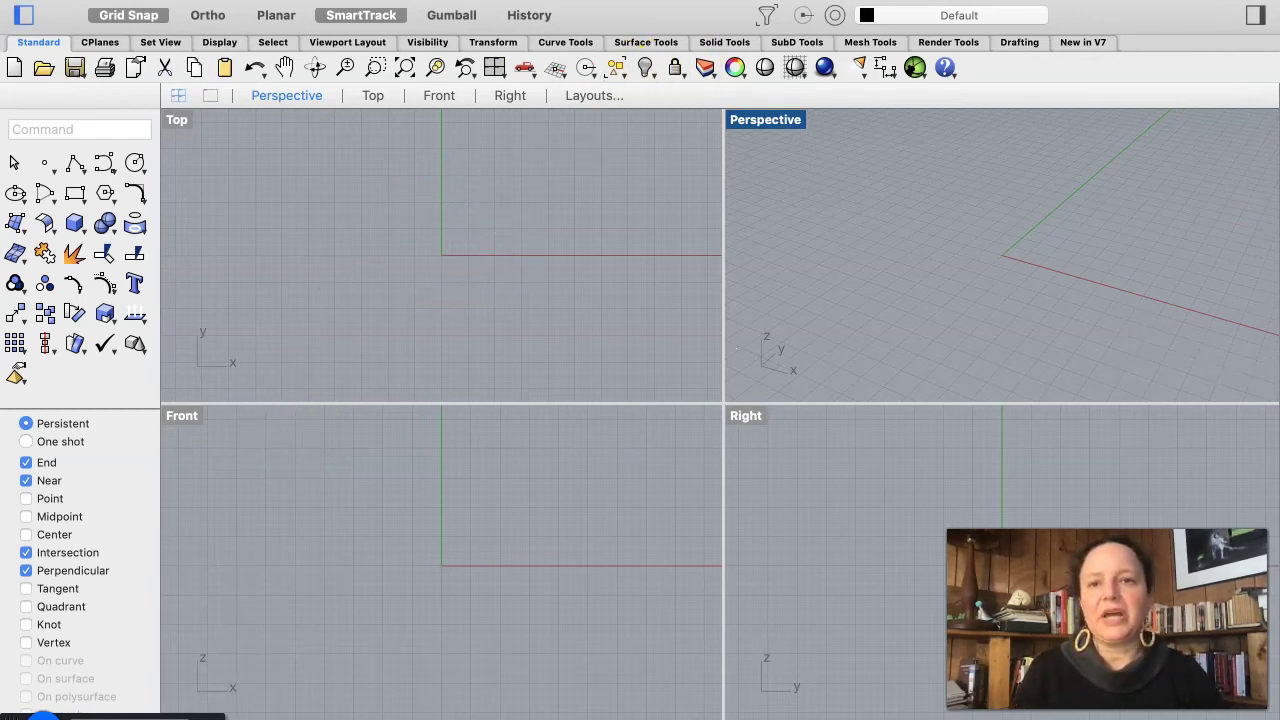
Step: Examine the grid around the origin up close in the Top viewport of the new model
scroll(466, 260, up, 5)
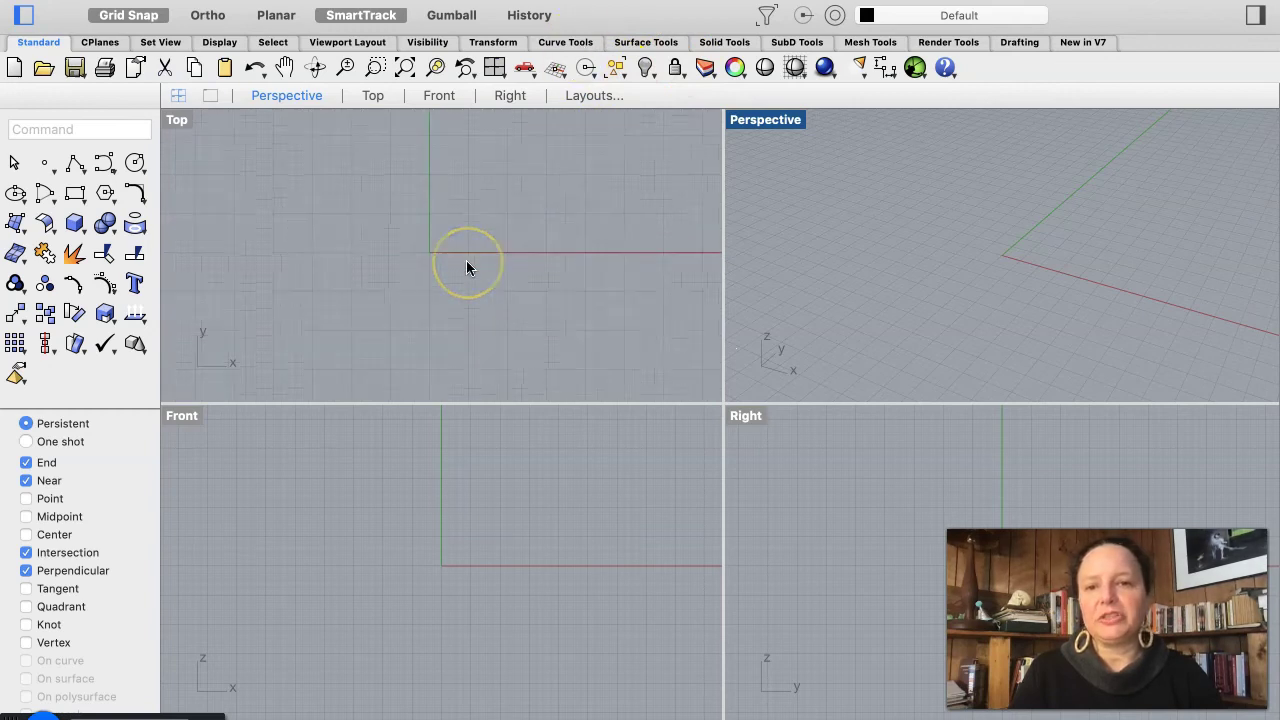
scroll(466, 260, up, 2)
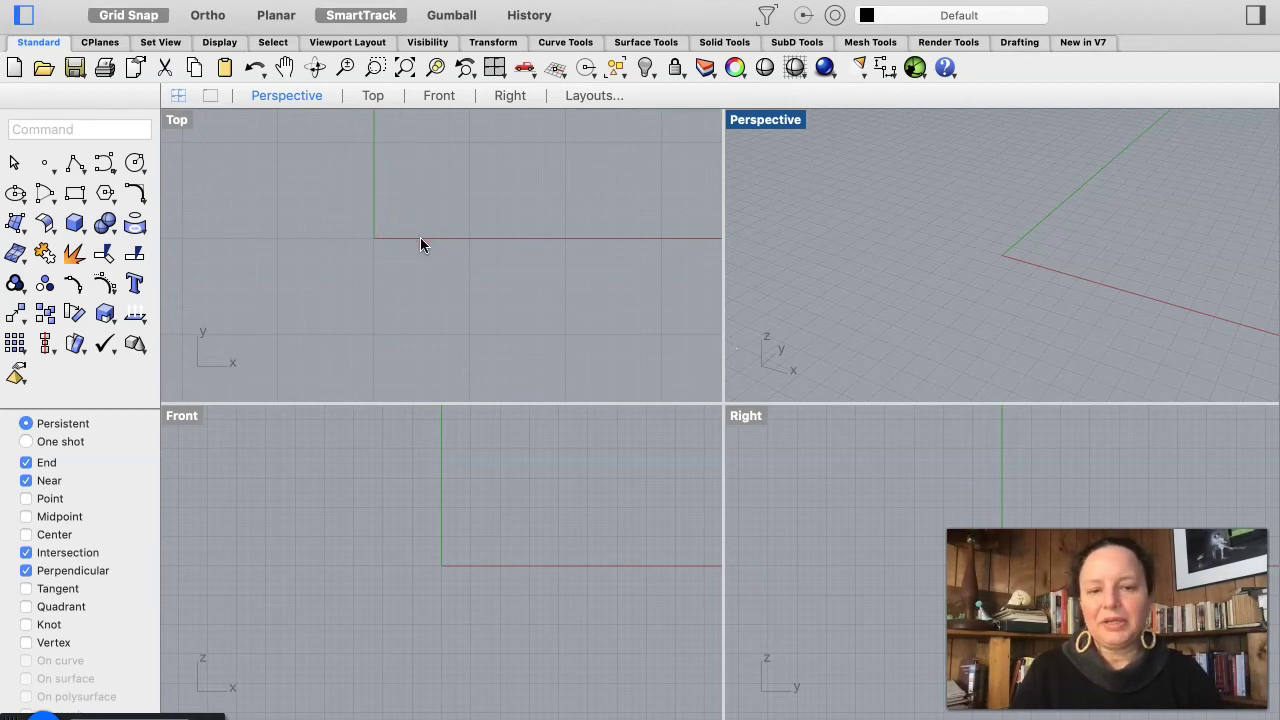
key(Up)
key(Up)
key(Up)
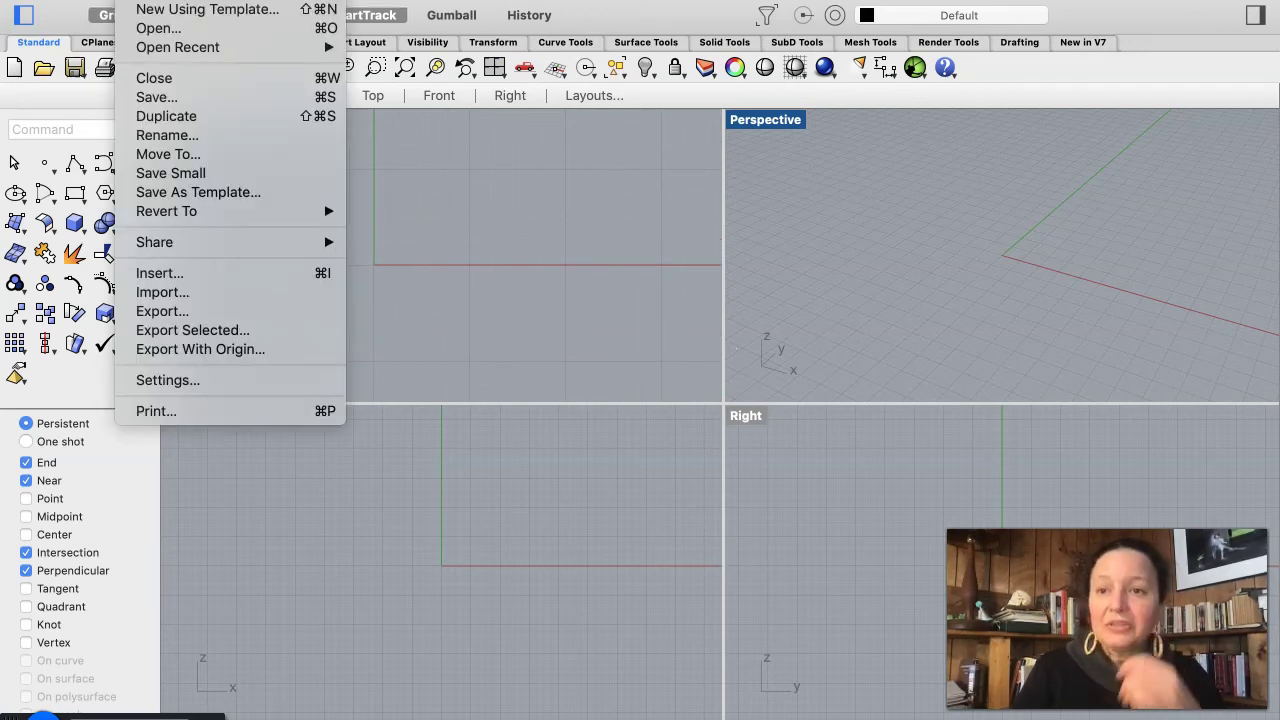
Step: Open the document settings and review the units and tolerances for both the model and the layout
click(199, 380)
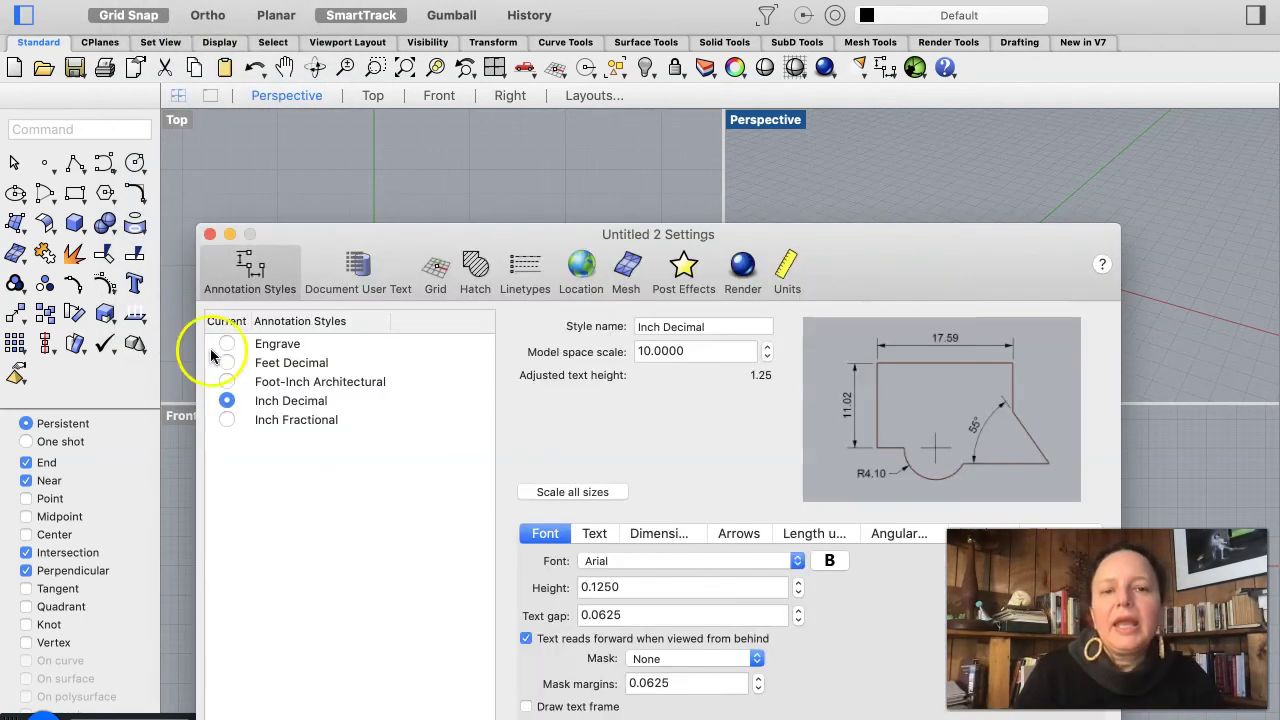
drag(945, 233, 765, 8)
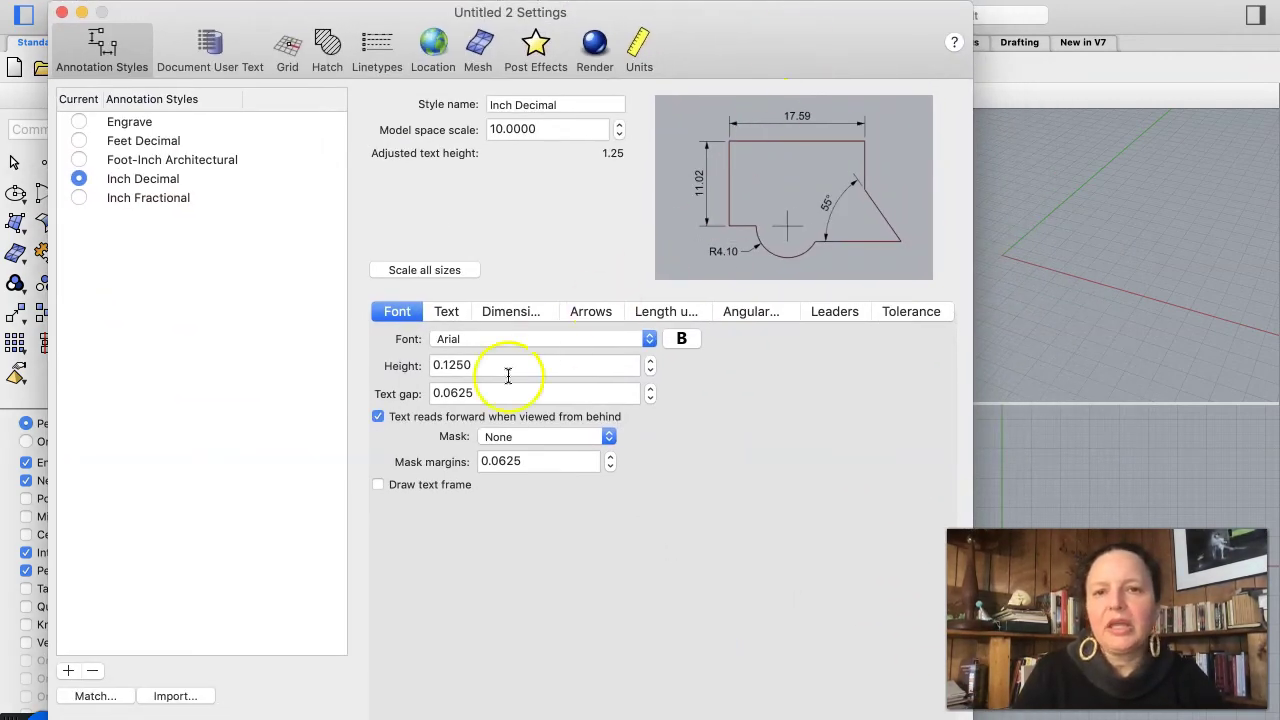
click(639, 62)
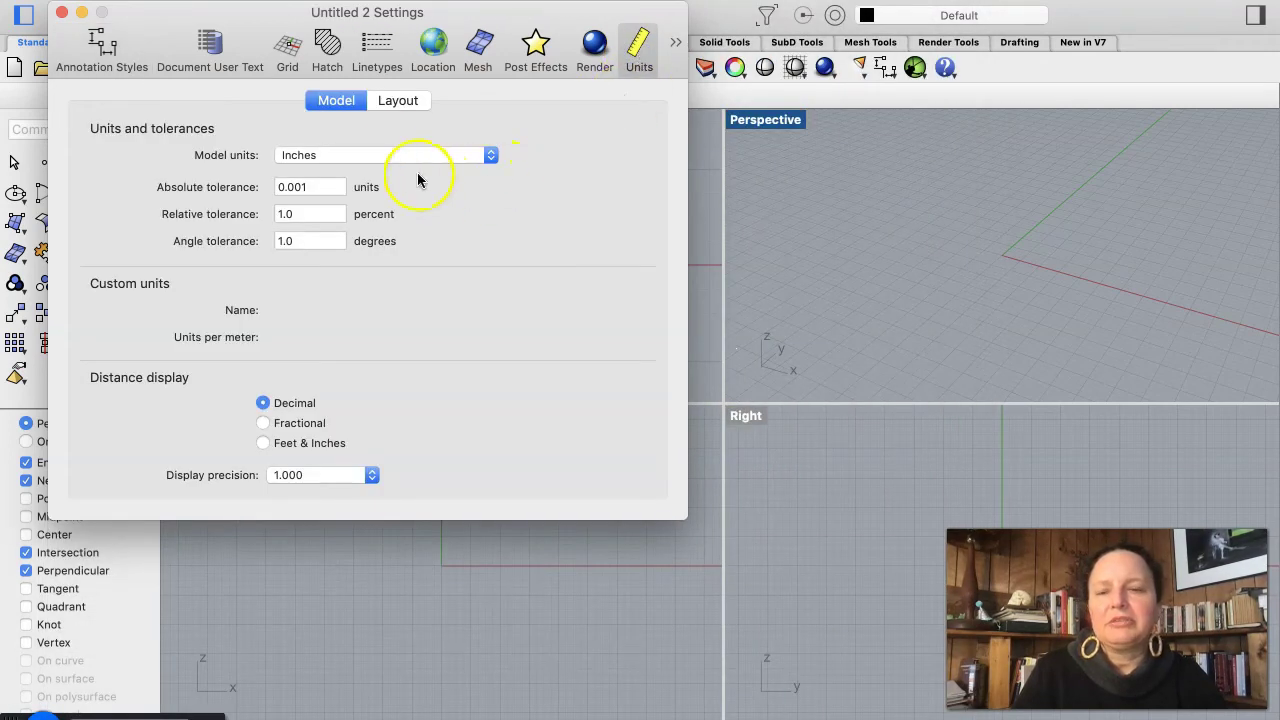
click(390, 100)
click(338, 110)
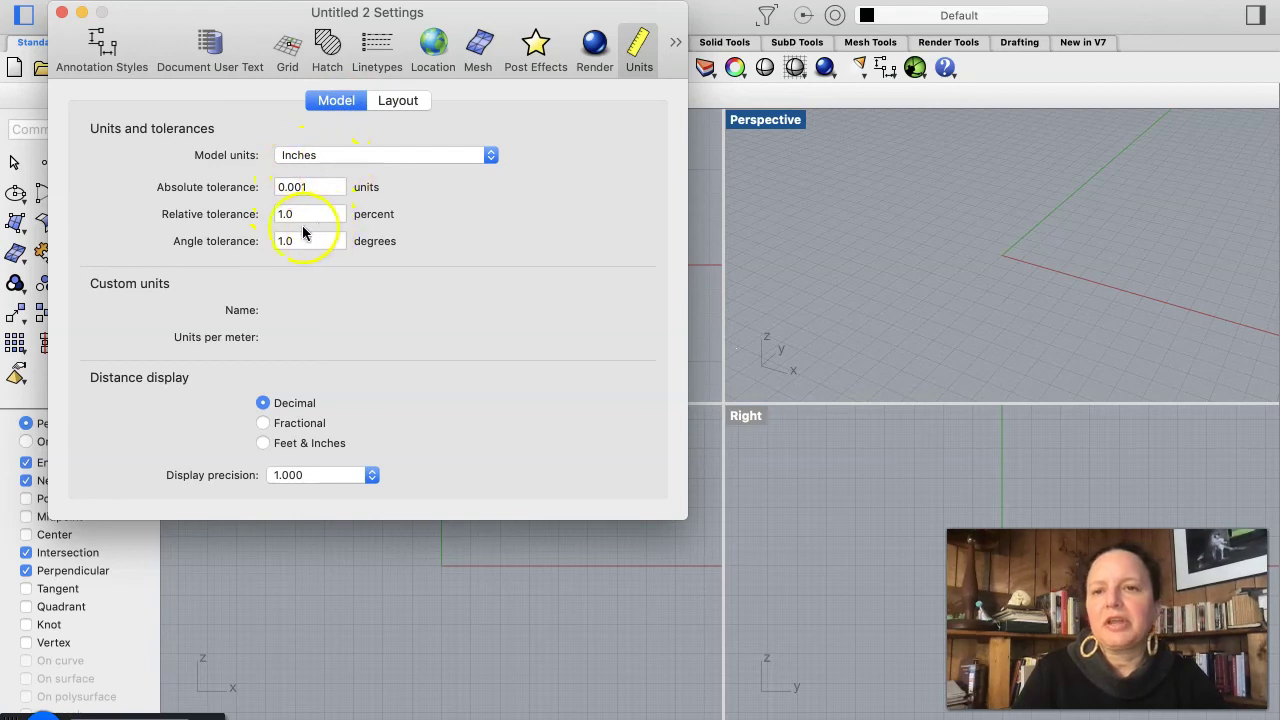
Step: Review the document's grid properties and grid snap spacing, then close the settings
click(288, 52)
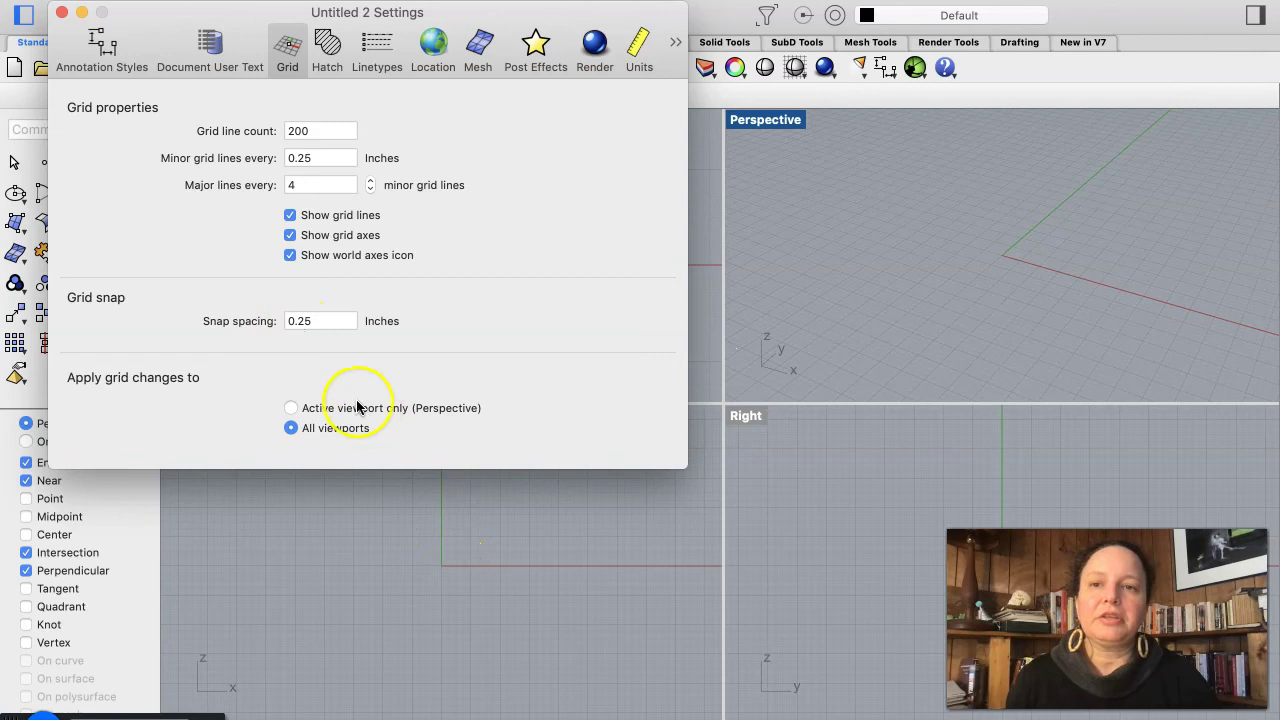
drag(509, 16, 550, 164)
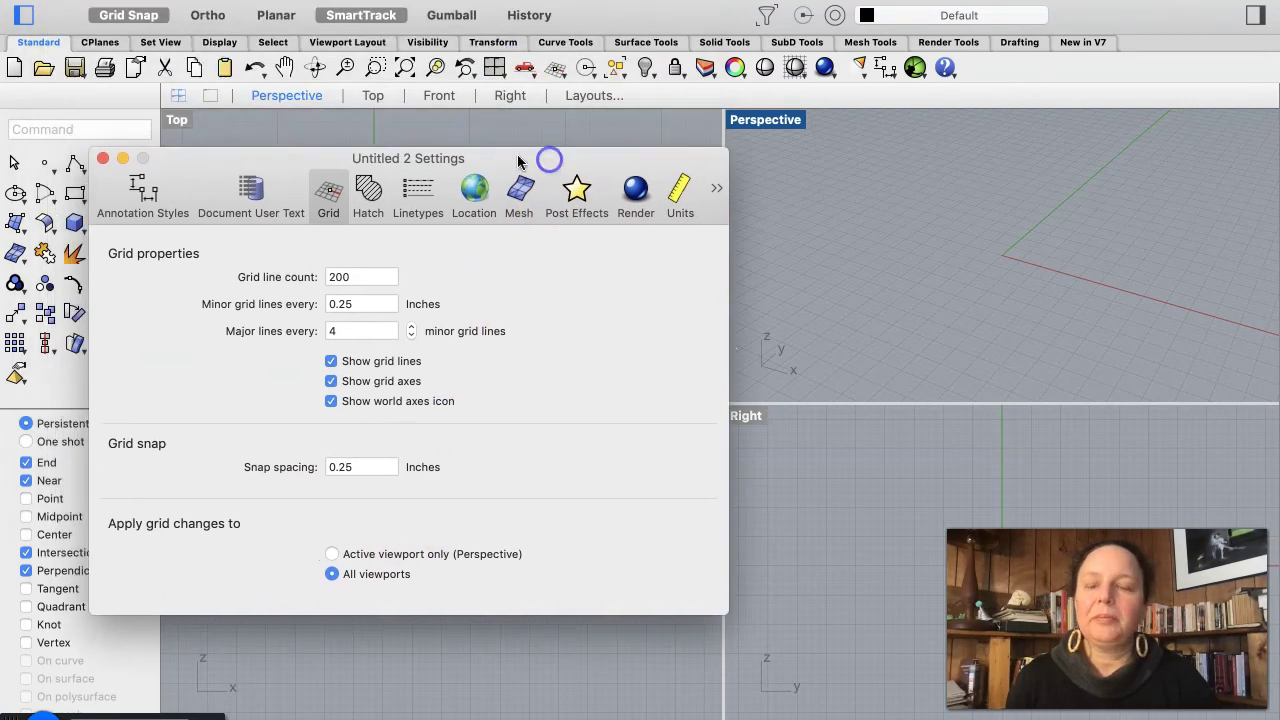
click(119, 22)
drag(543, 166, 547, 110)
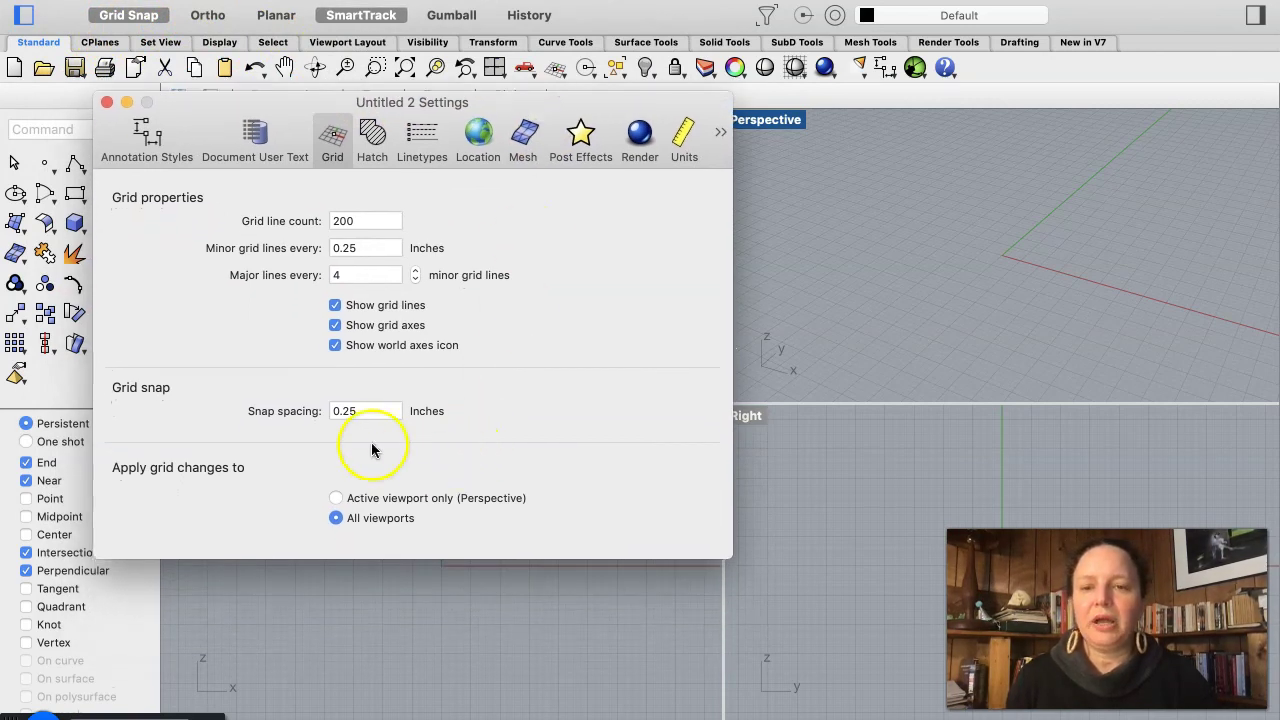
click(347, 411)
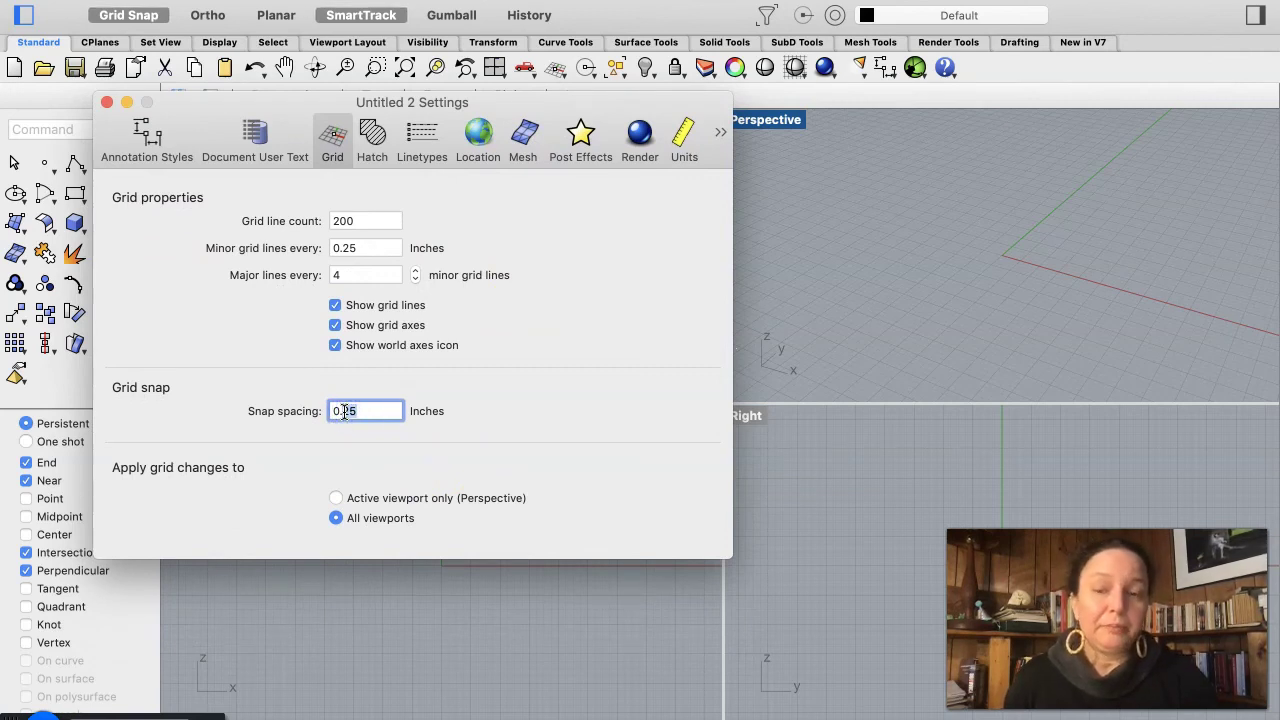
double_click(357, 410)
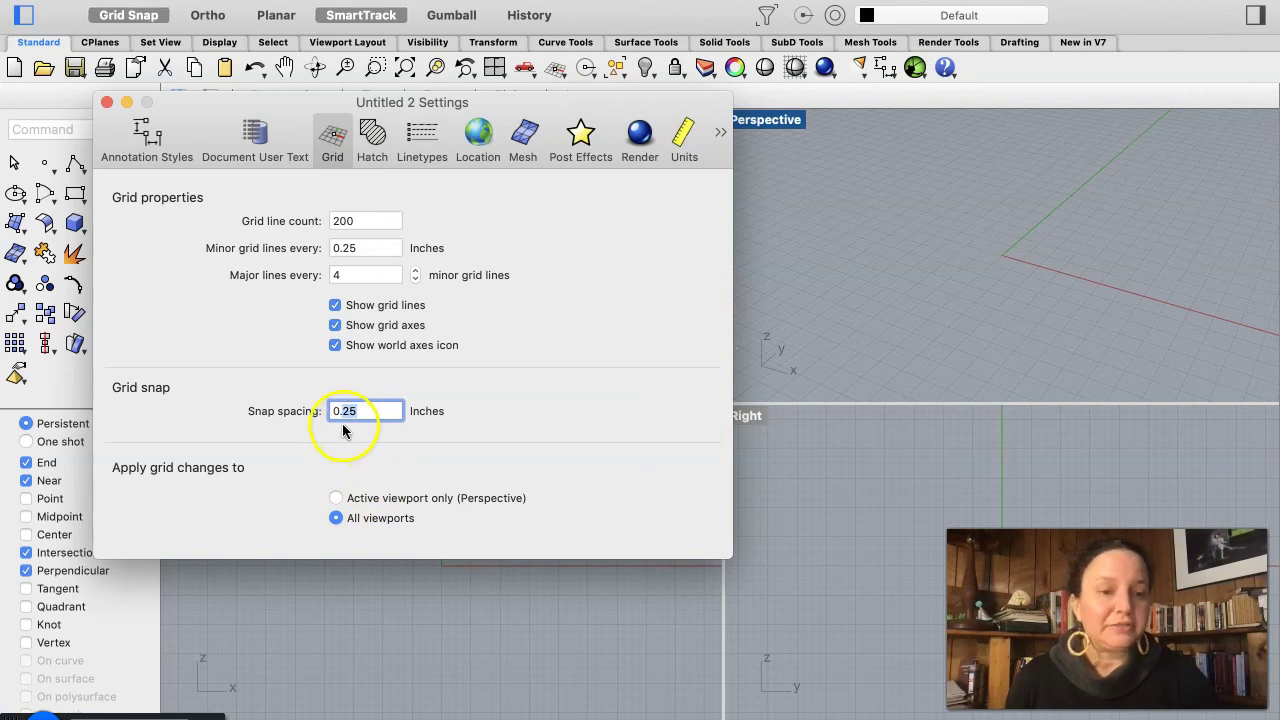
drag(356, 415, 390, 453)
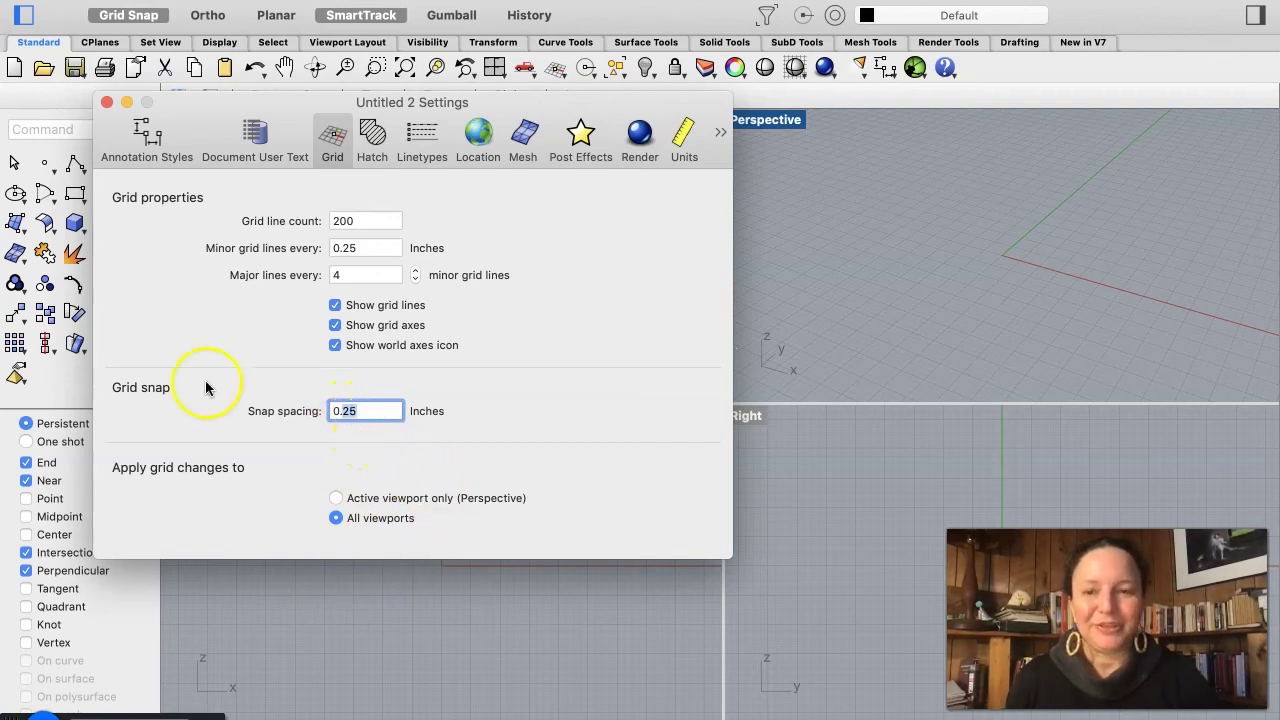
click(107, 103)
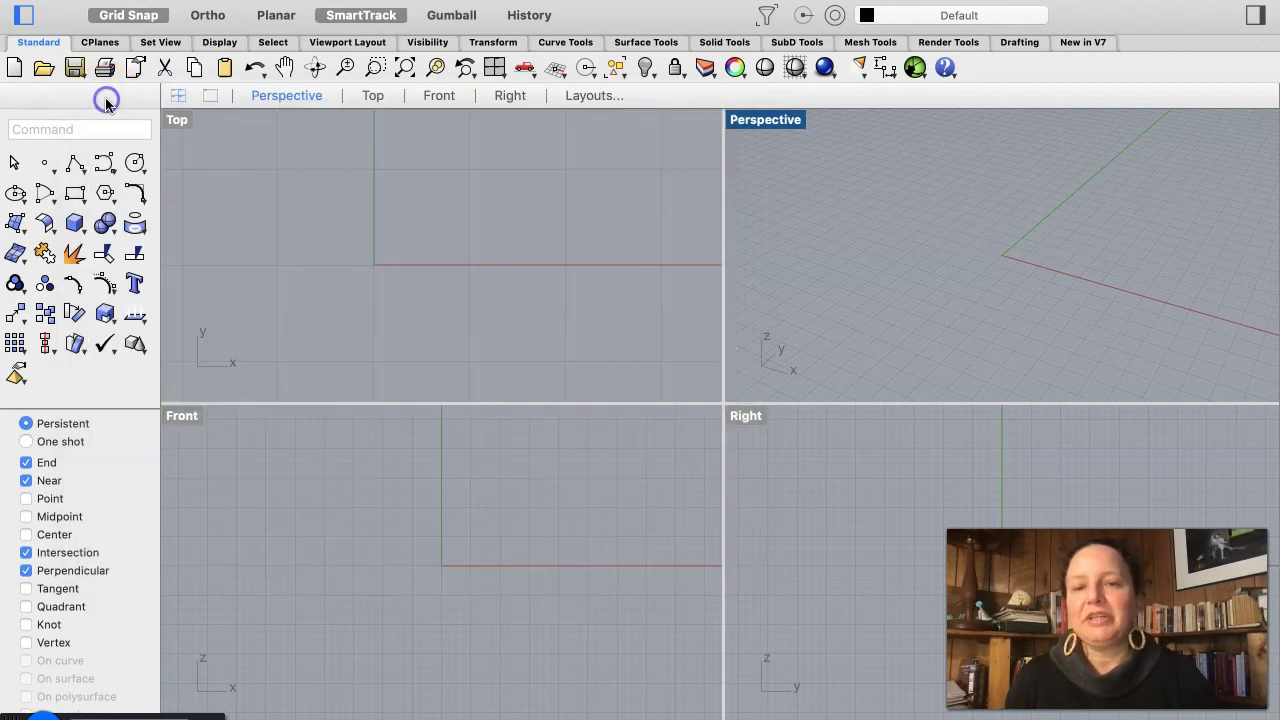
Step: Draw a corner-to-corner rectangle about 4 by 4 inches in the Top viewport, starting at the origin
scroll(516, 196, left, 5)
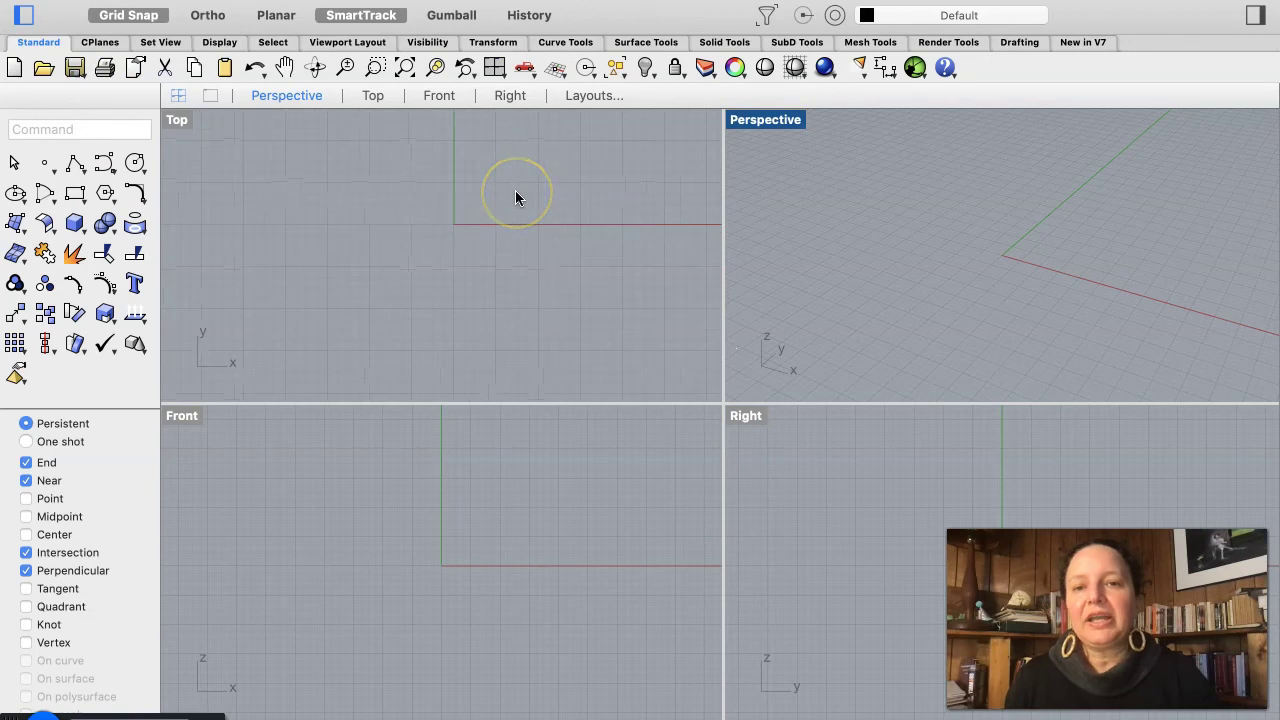
scroll(516, 197, down, 3)
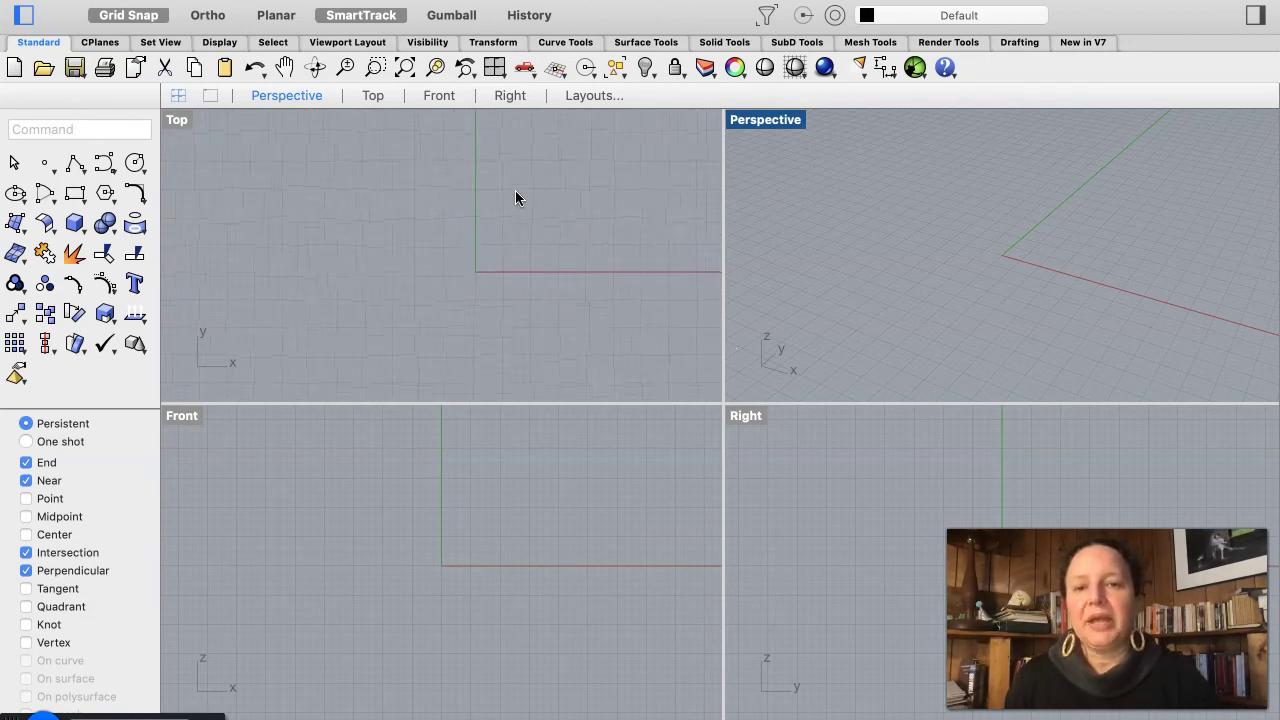
scroll(515, 197, right, 3)
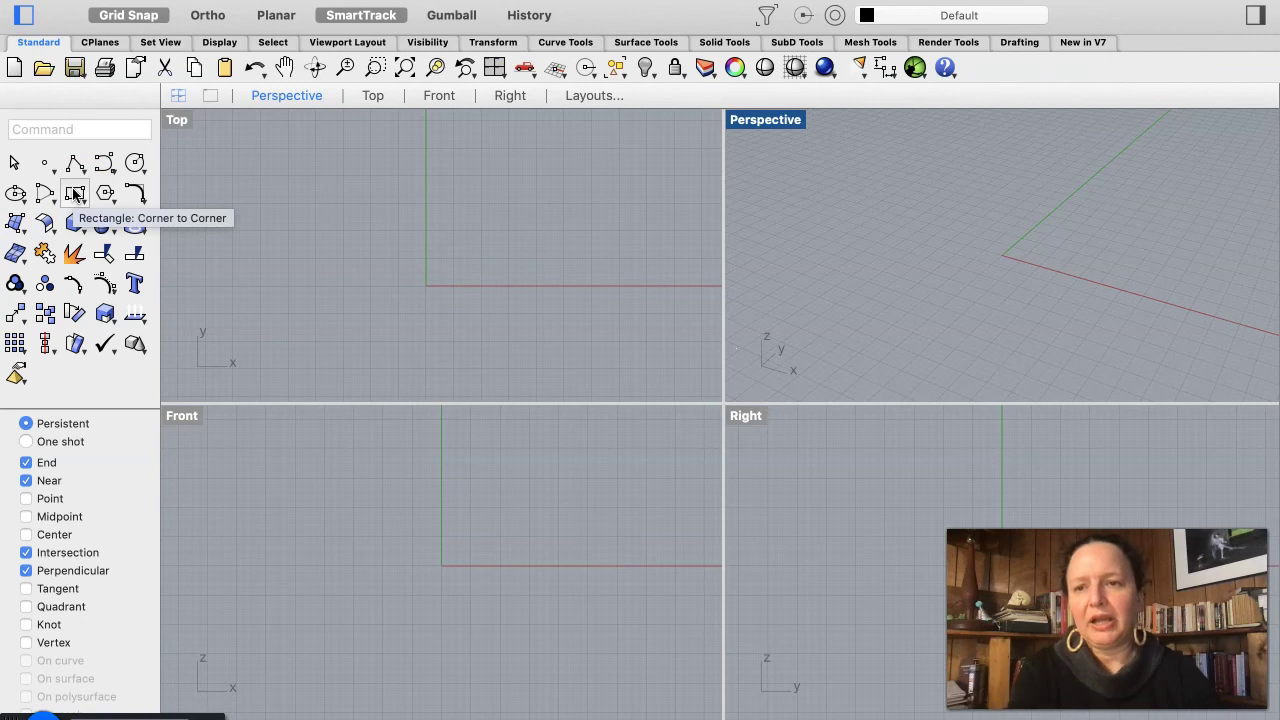
click(75, 194)
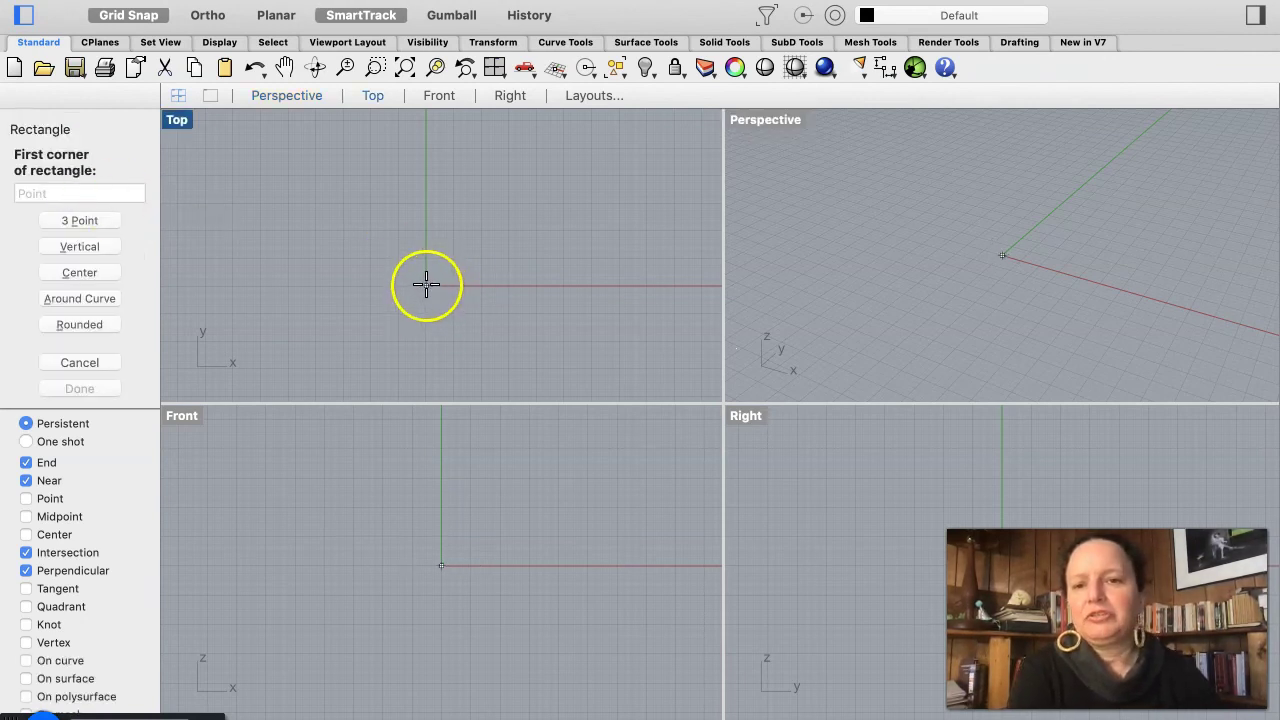
click(424, 285)
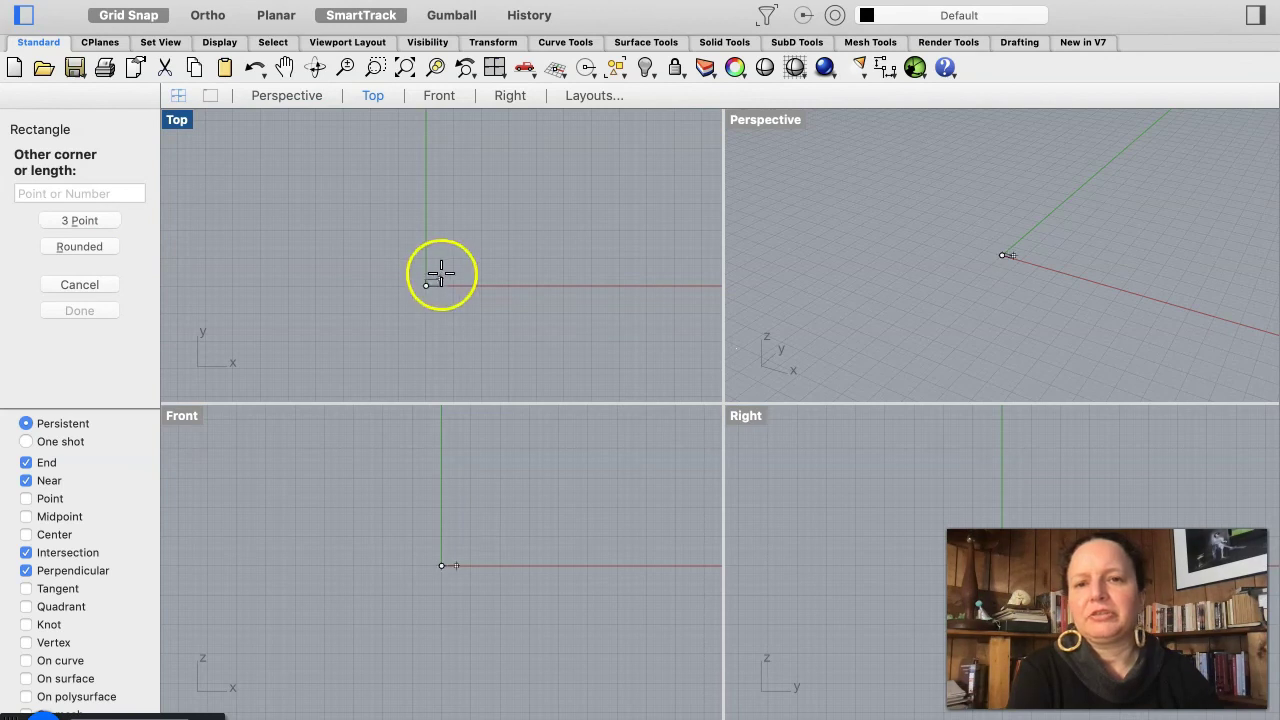
click(536, 177)
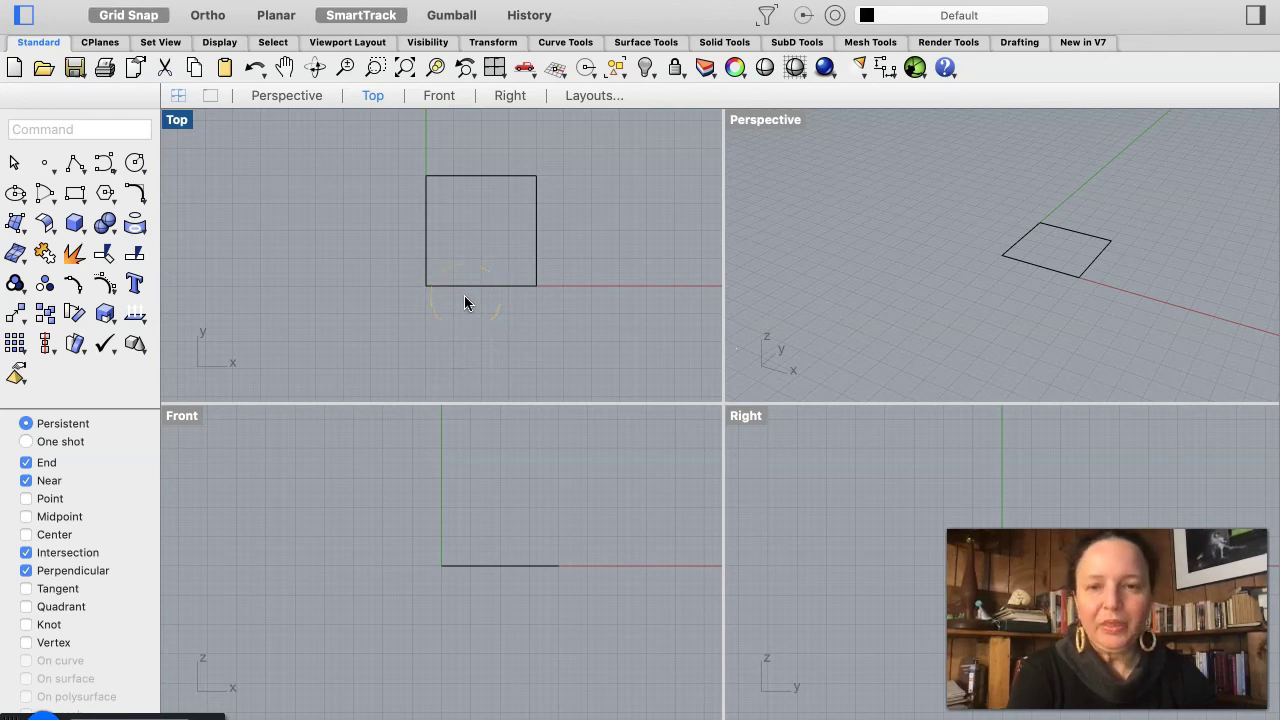
scroll(464, 295, up, 3)
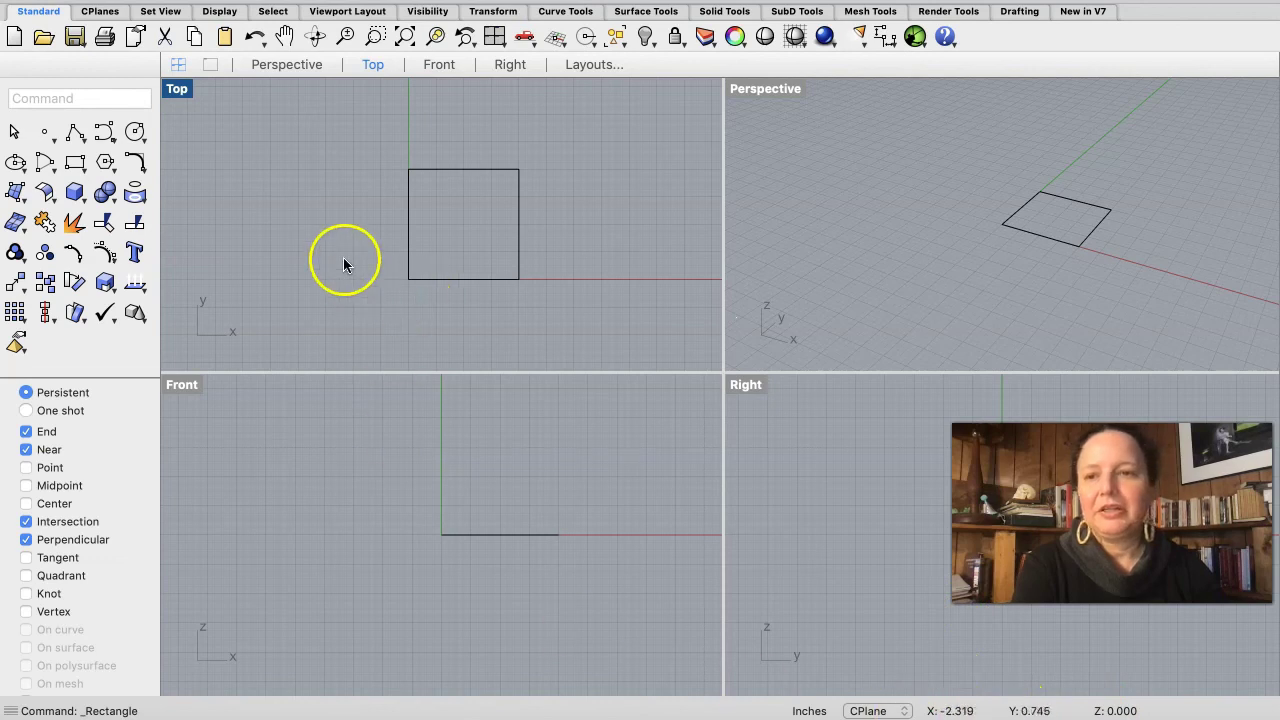
Step: Select the rectangle and move it up 4 inches above the construction plane in the Front viewport
click(71, 134)
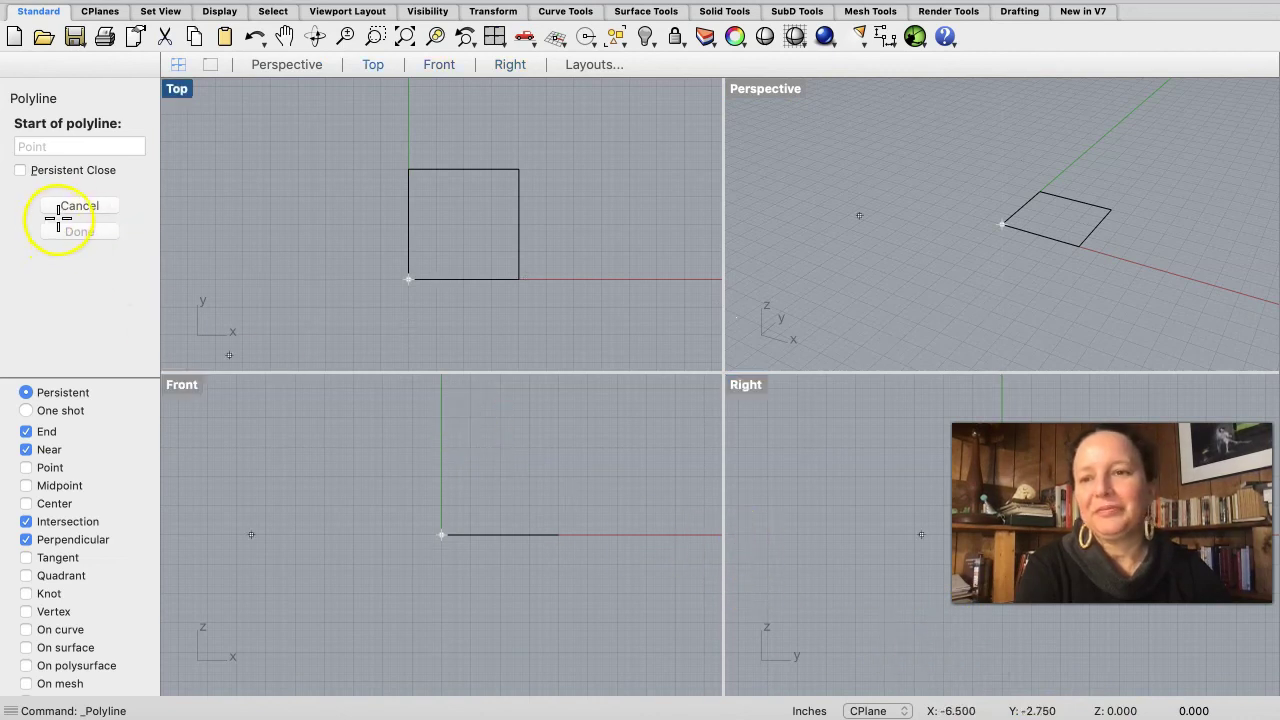
click(88, 205)
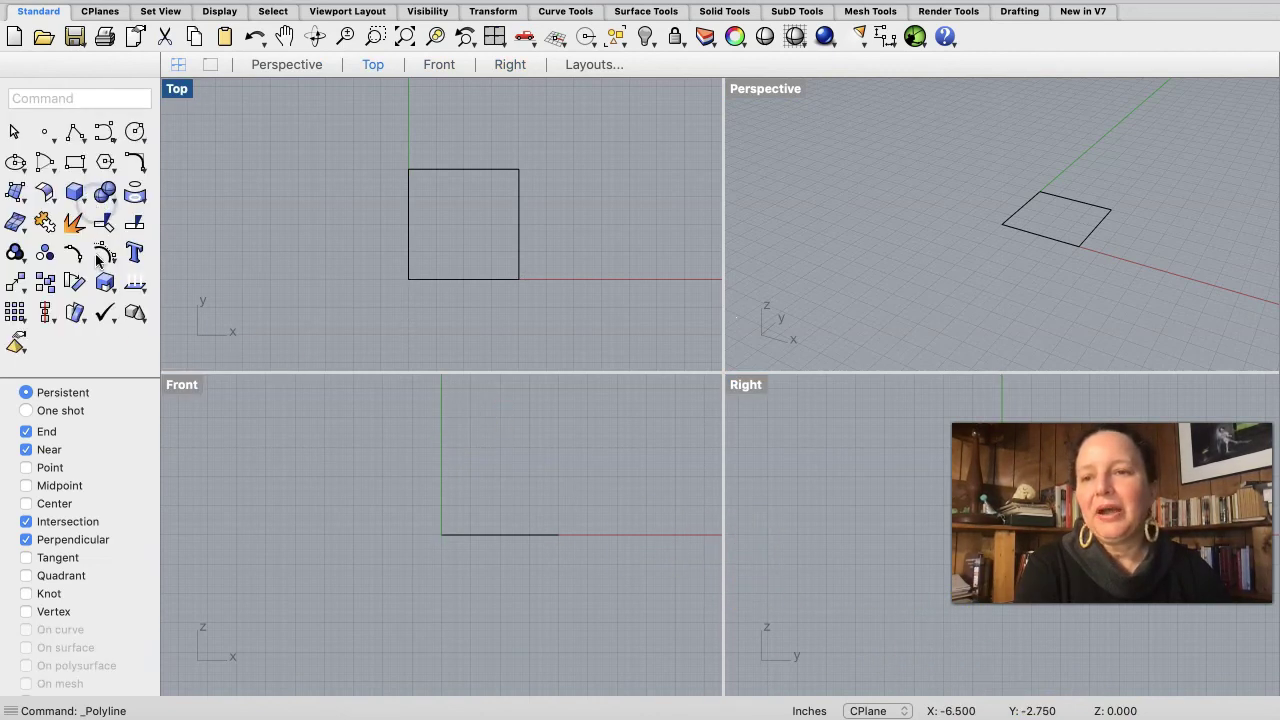
click(500, 536)
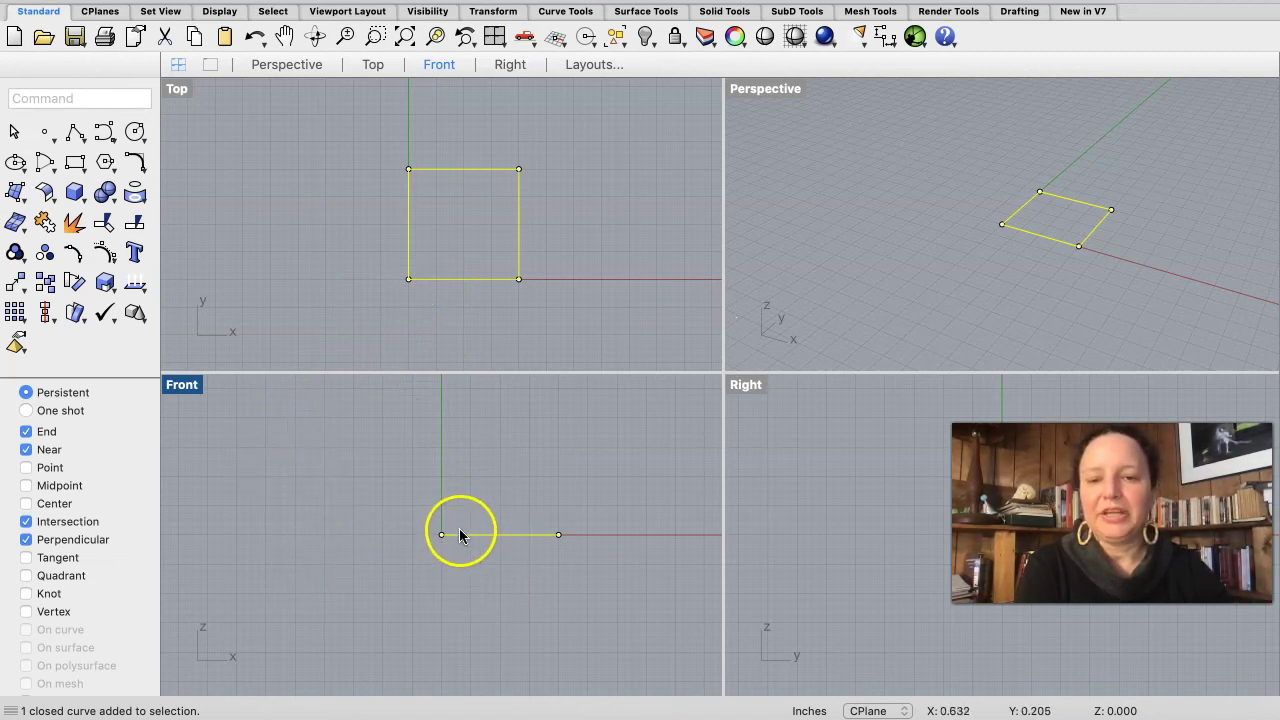
drag(459, 533, 462, 418)
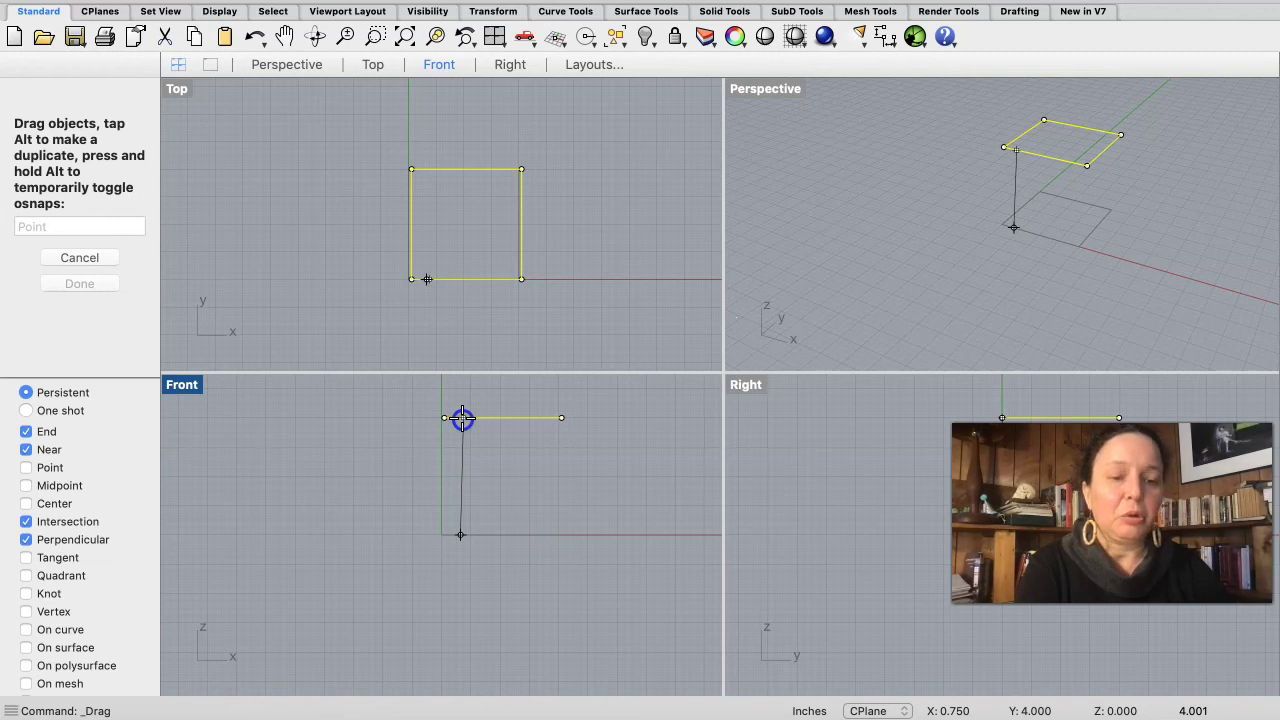
drag(462, 418, 458, 420)
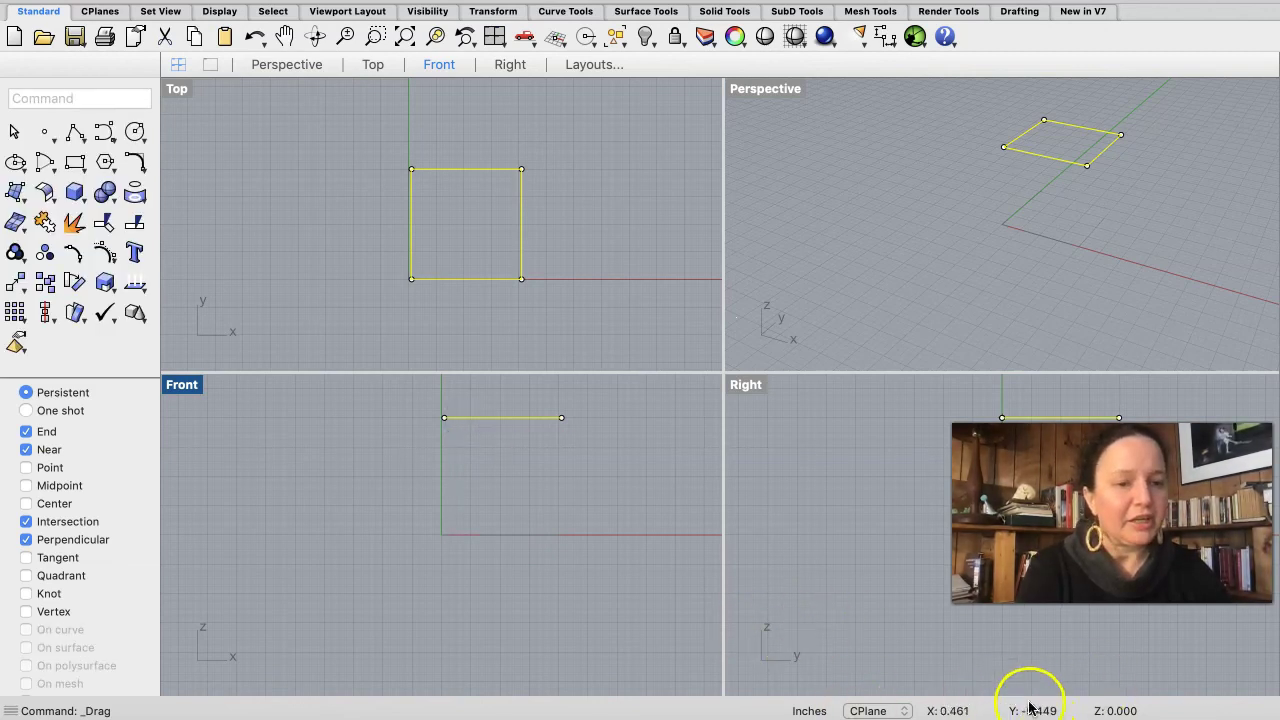
mouse_move(1045, 712)
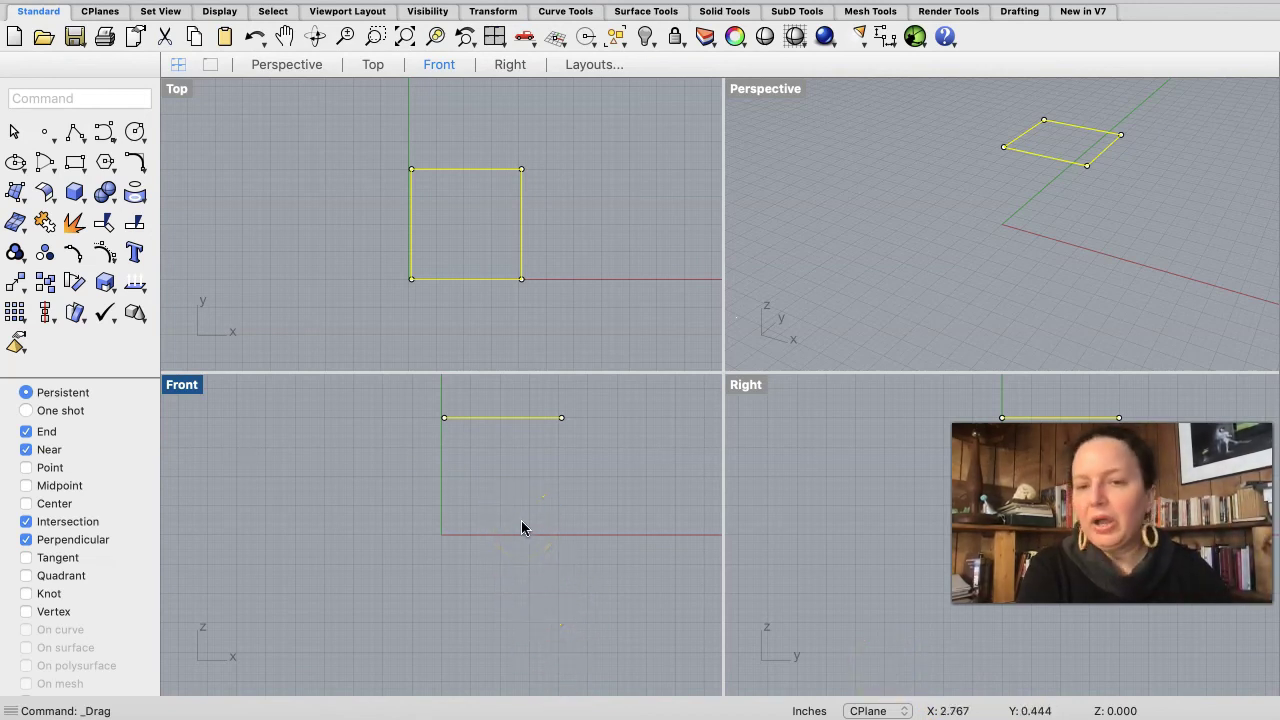
click(457, 643)
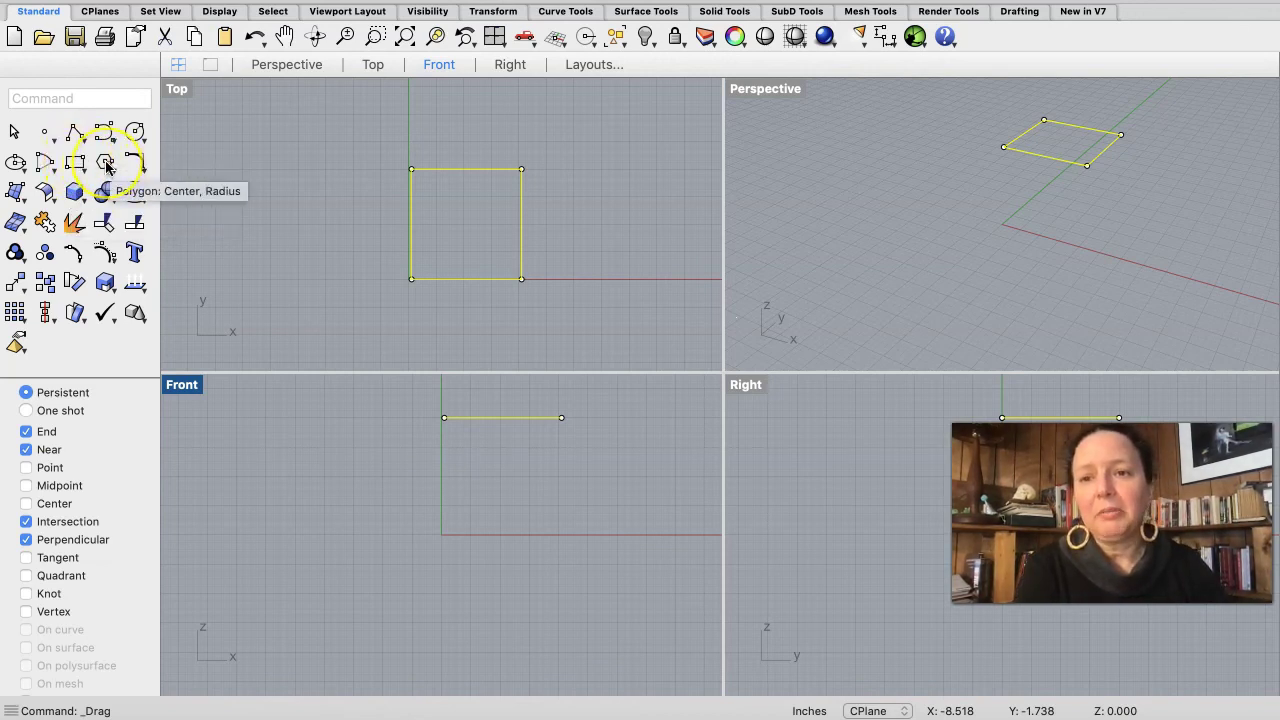
Step: Draw an inscribed polygon with 9 sides beside the rectangle in the Top viewport, on the negative X side
drag(107, 167, 144, 175)
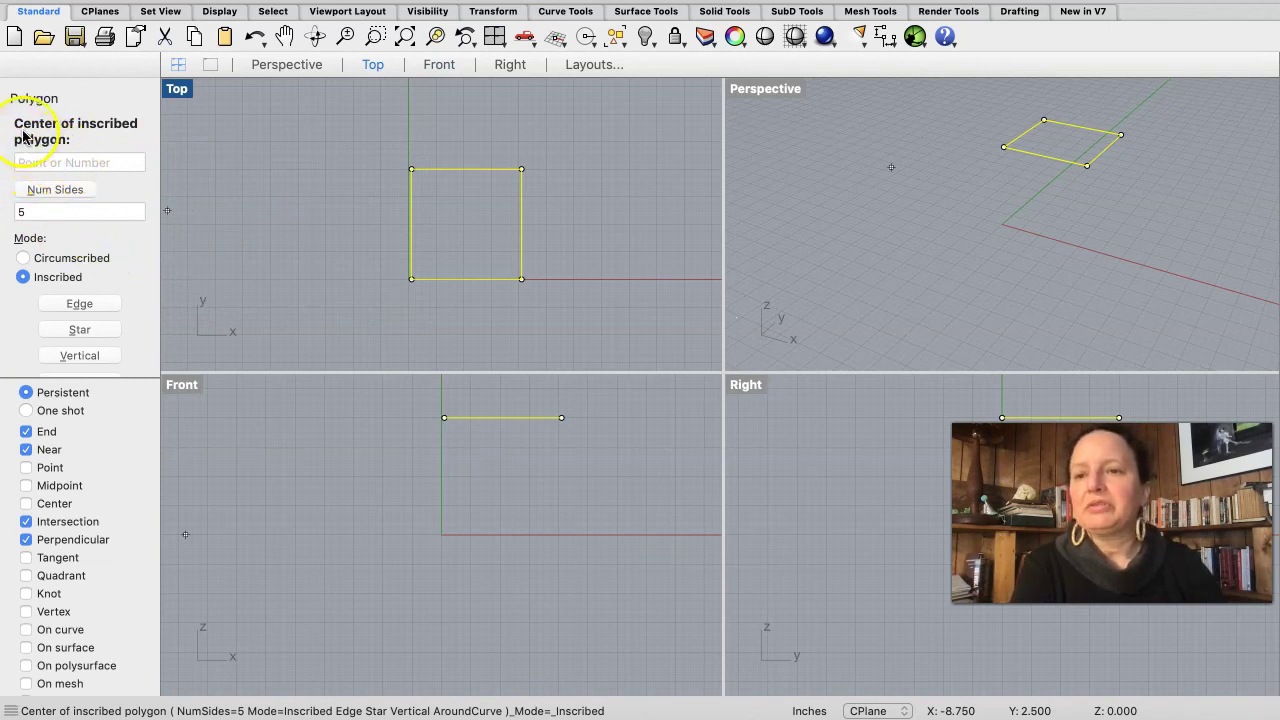
drag(239, 142, 33, 194)
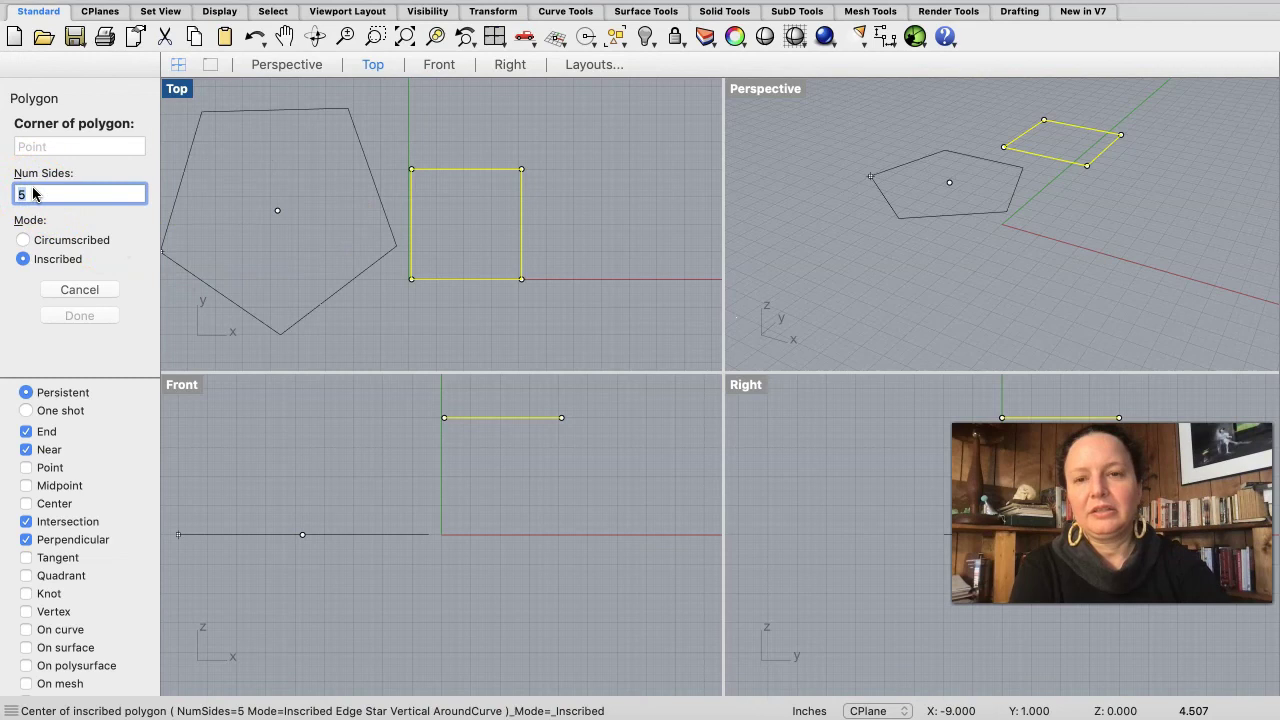
key(Return)
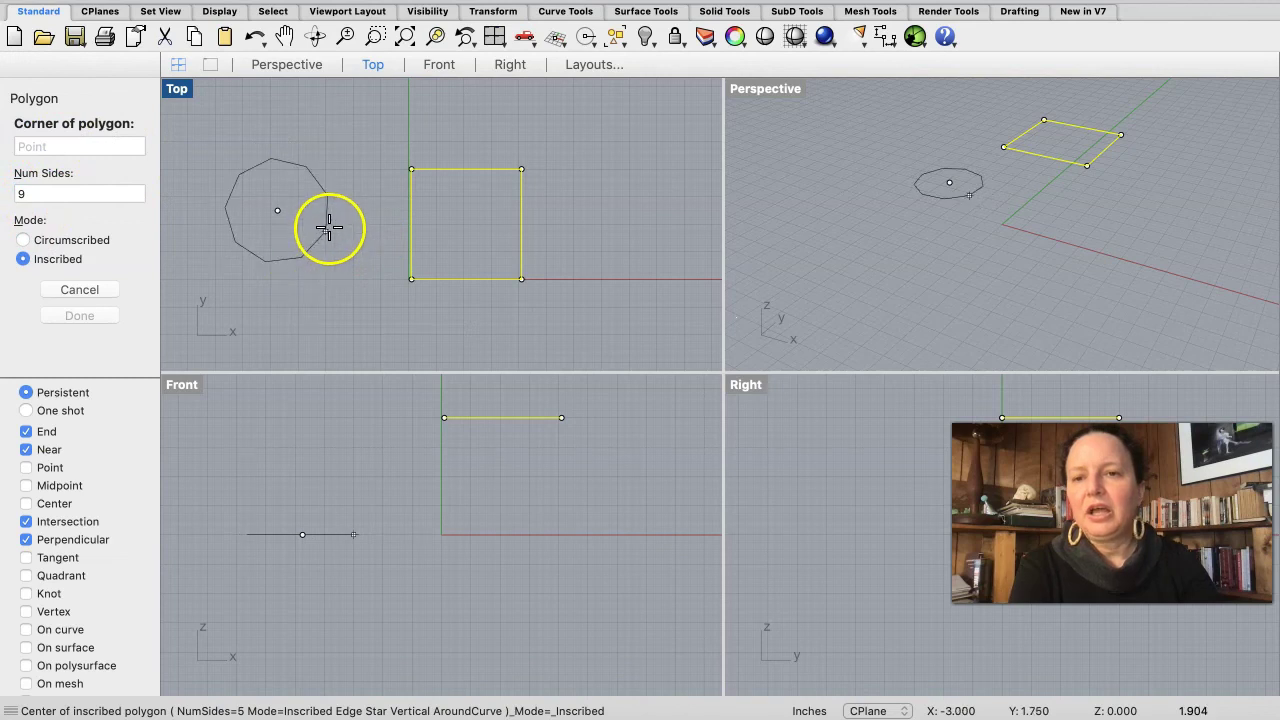
click(373, 183)
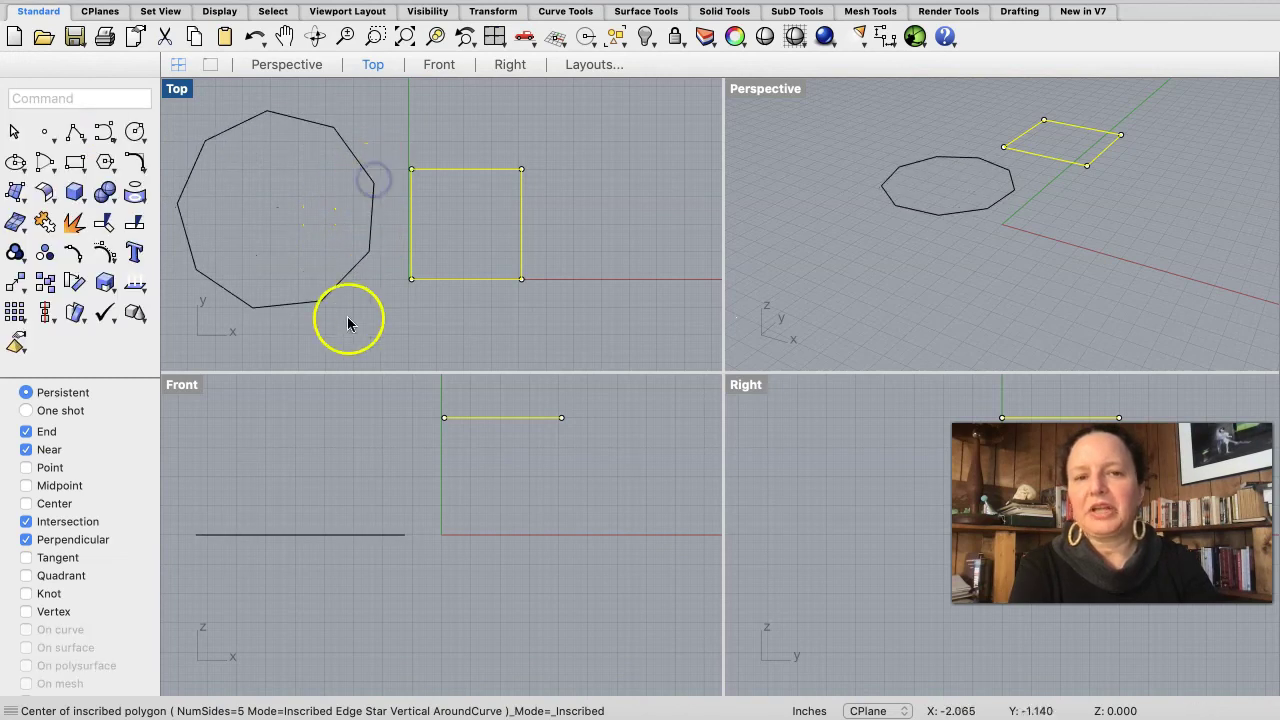